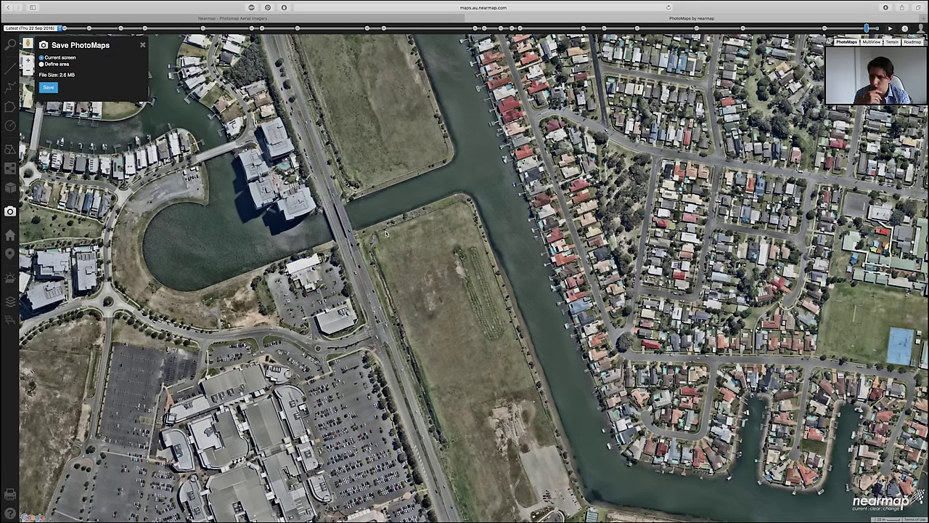
Examine the vacant canal-side site and its surroundings on the aerial map at wider and closer scales
scroll(347, 326, "down", 5)
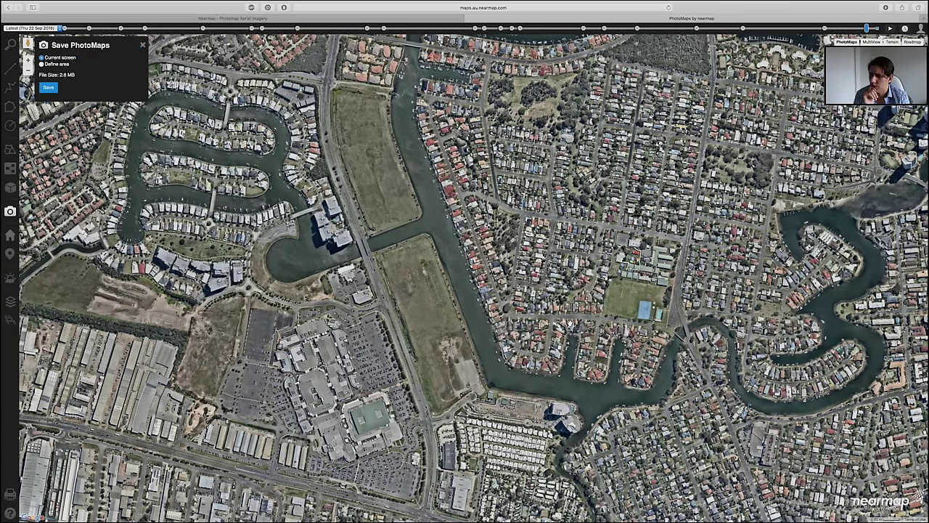
scroll(484, 281, "up", 5)
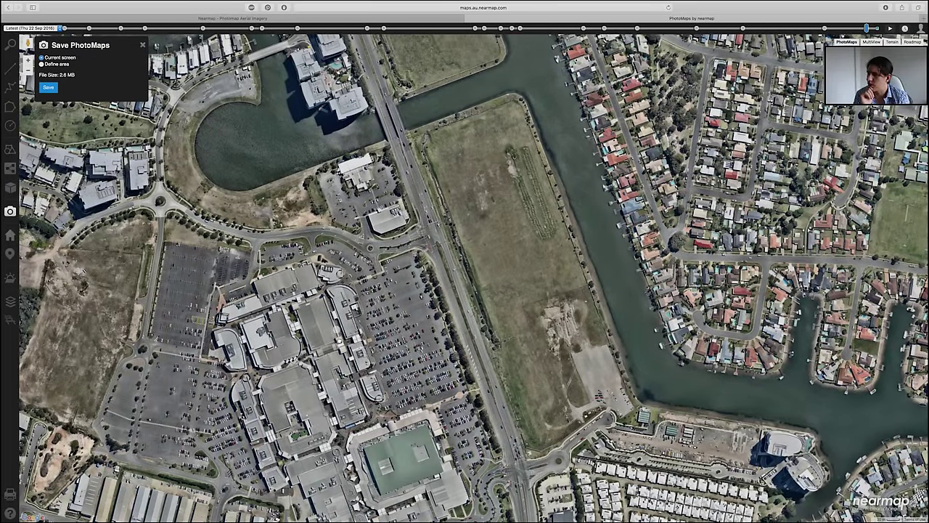
left_click_drag(519, 342, 525, 500)
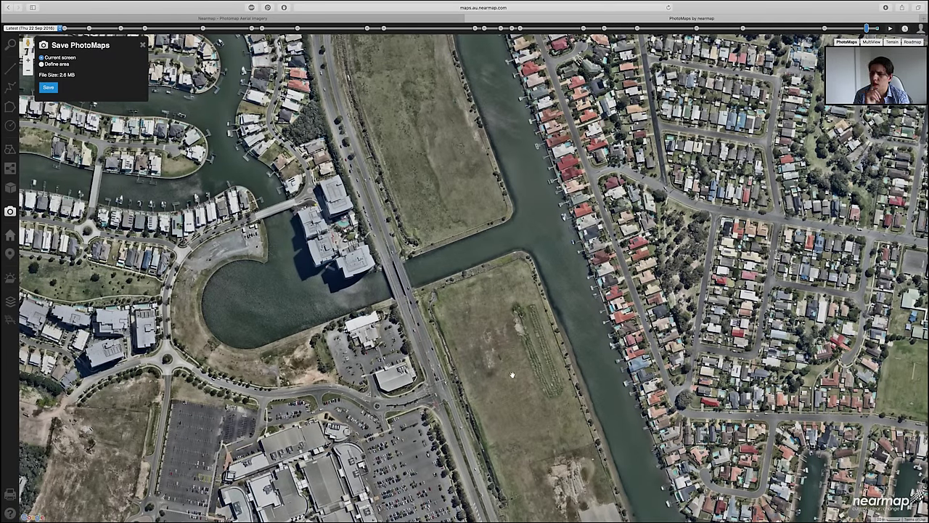
left_click_drag(511, 374, 486, 325)
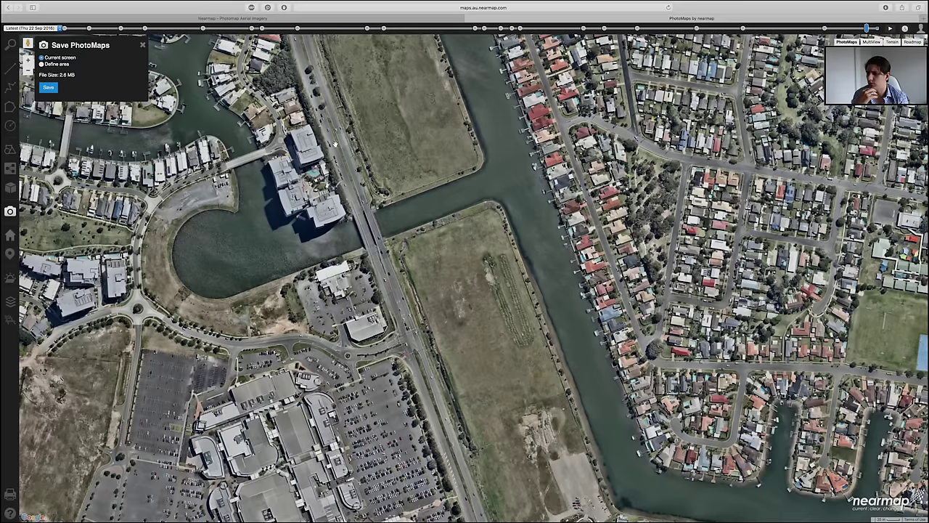
left_click_drag(431, 203, 444, 265)
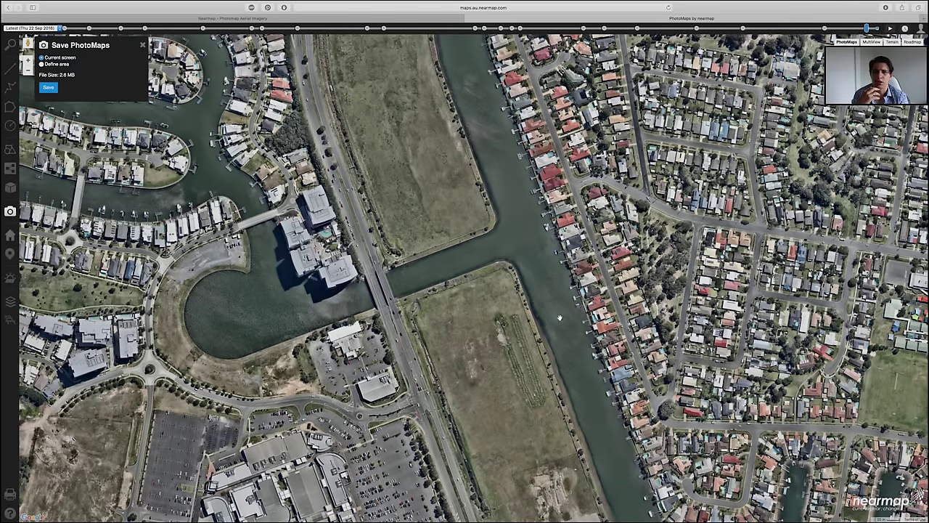
left_click_drag(562, 284, 486, 323)
scroll(485, 321, "down", 1)
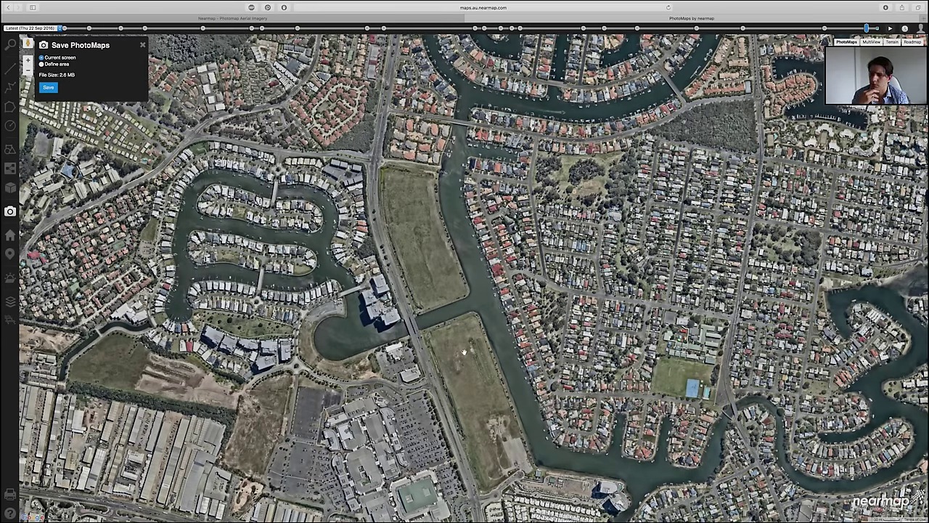
left_click_drag(459, 347, 450, 318)
scroll(444, 320, "up", 1)
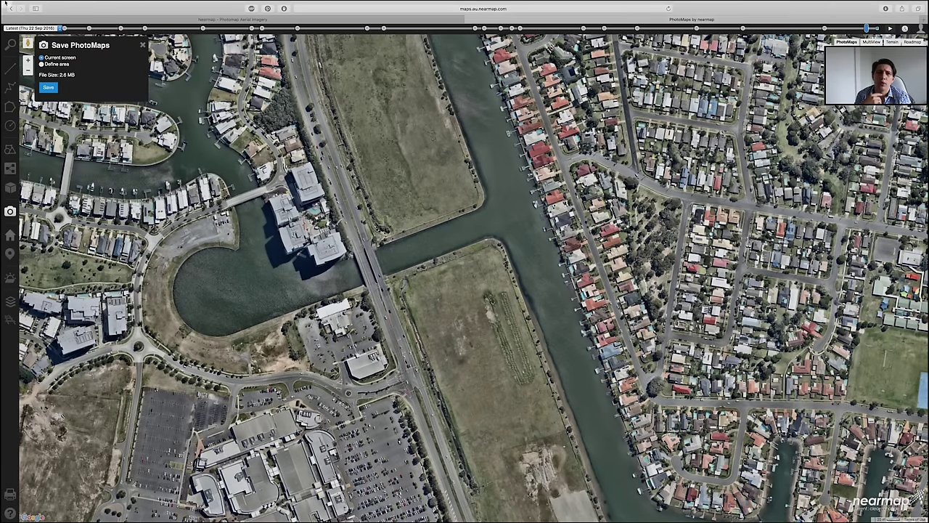
Switch to Photoshop and create a 1920 x 1080 mm landscape document at 150 pixels/inch, RGB Color, with transparent background
mouse_move(6, 4)
key("ctrl+Left")
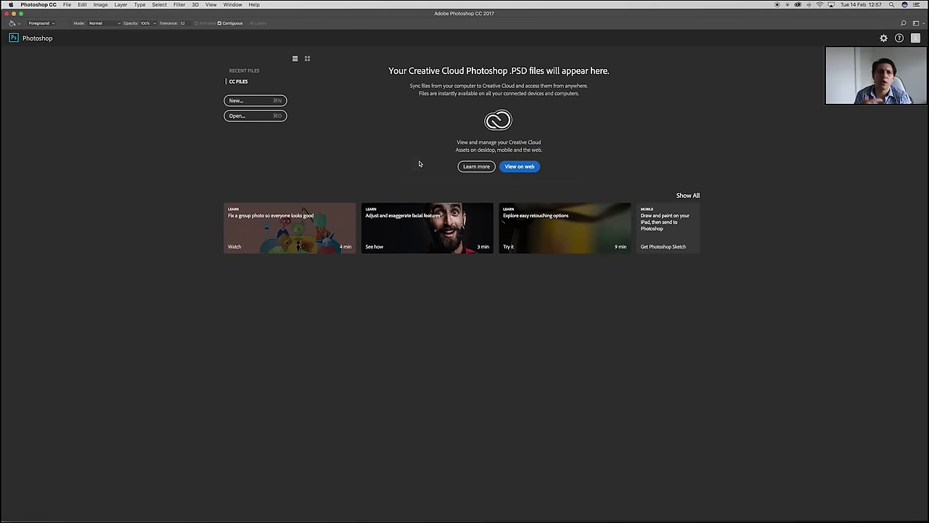
left_click(260, 100)
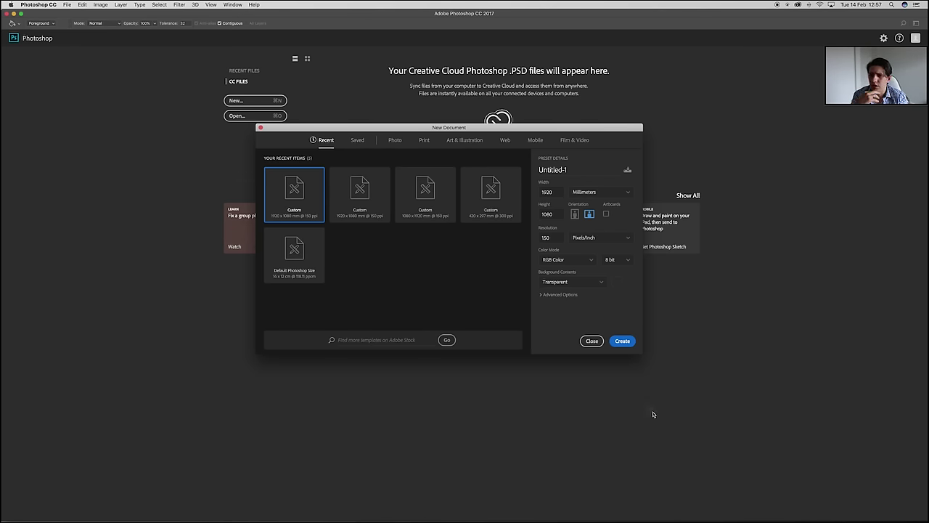
left_click(623, 341)
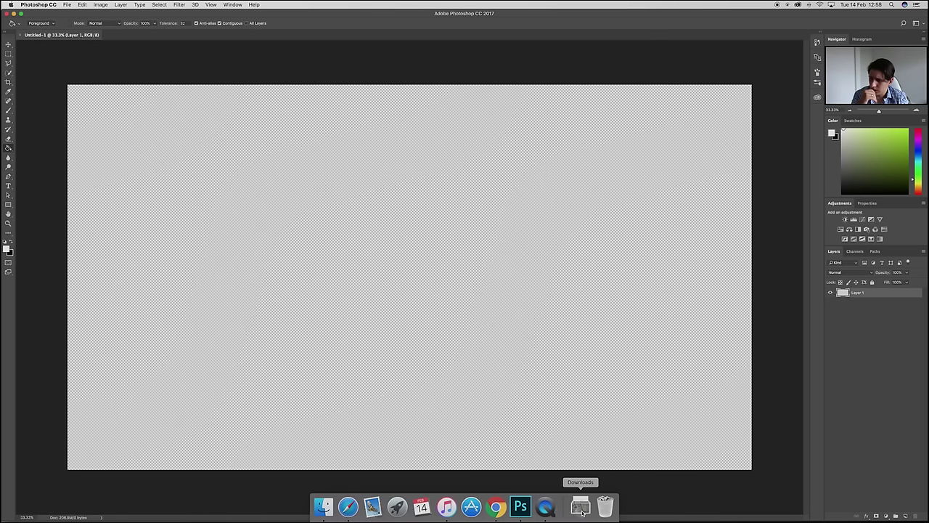
Place the downloaded aerial image in the document and enlarge it to about 248% so it covers the whole canvas
left_click(580, 506)
left_click_drag(582, 474, 349, 225)
left_click_drag(421, 244, 274, 142)
key("super+z")
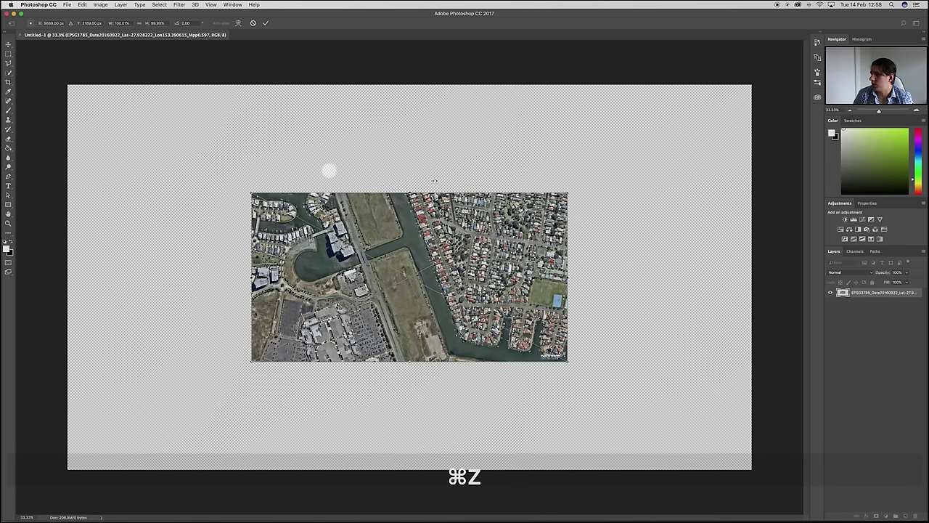
left_click_drag(568, 191, 797, 50)
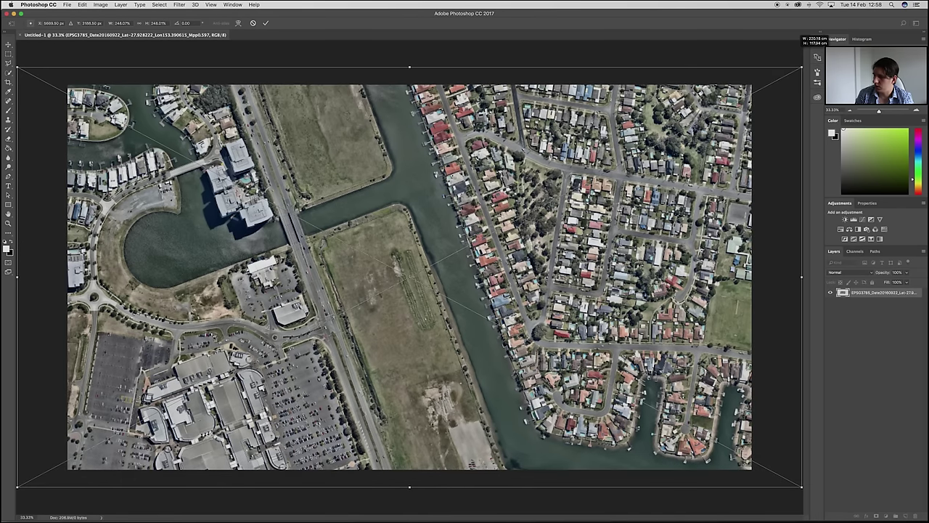
key("Return")
Rasterize the placed aerial image layer and rename it "Context Map"
key("g")
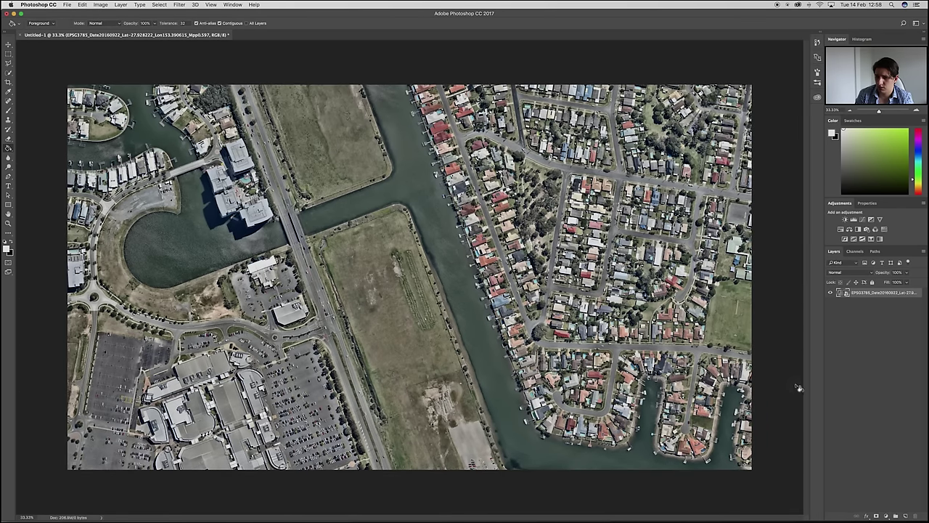
right_click(897, 292)
left_click(838, 328)
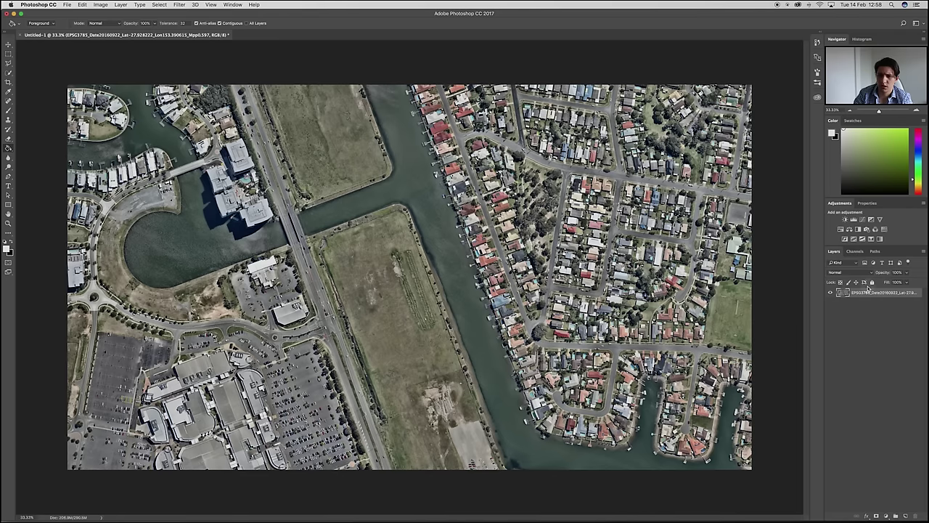
double_click(862, 292)
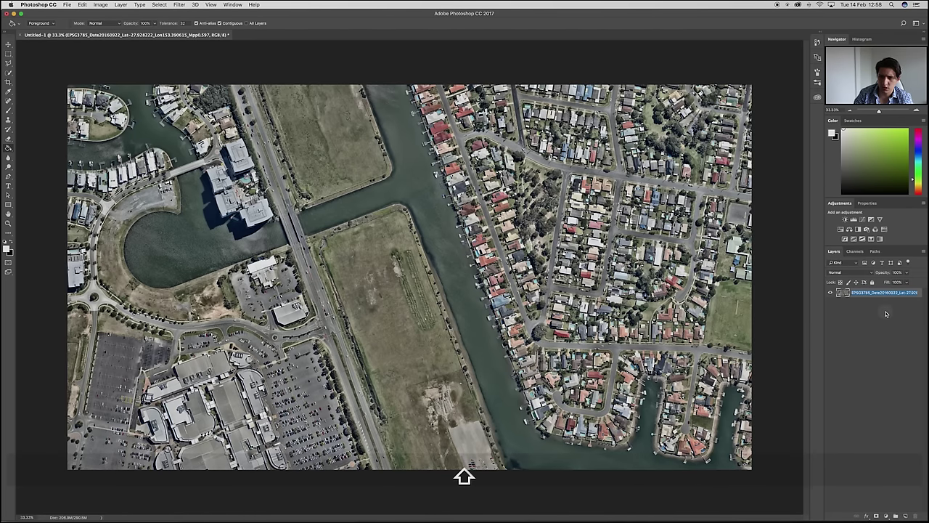
type("Correc")
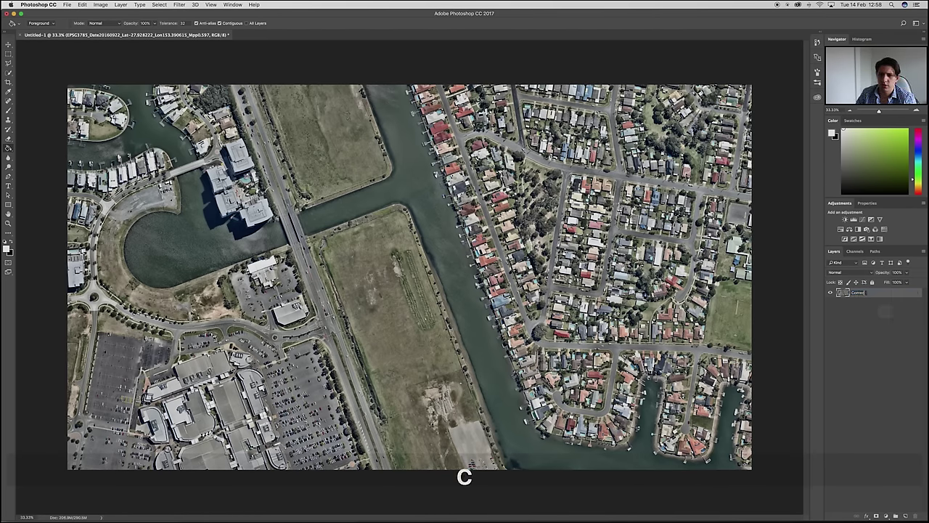
type("t")
key("BackSpace")
type("Ma")
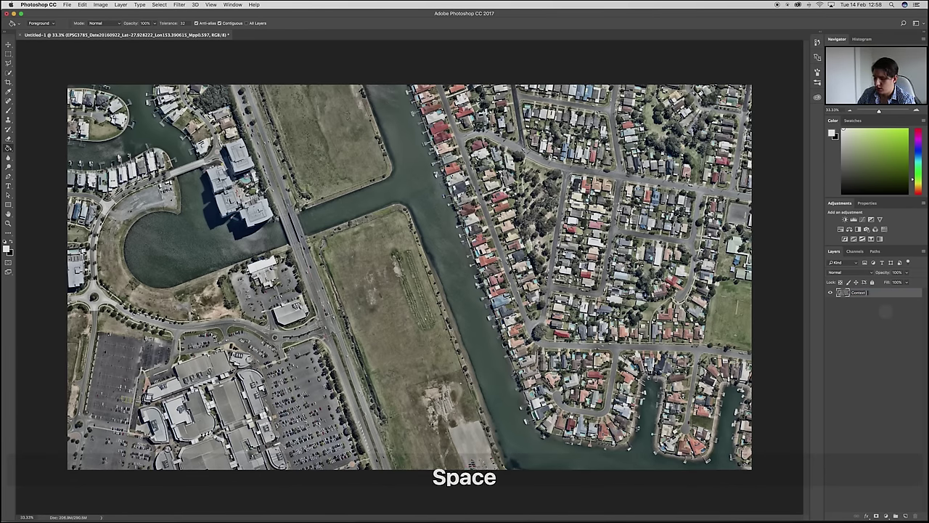
type("p")
key("Return")
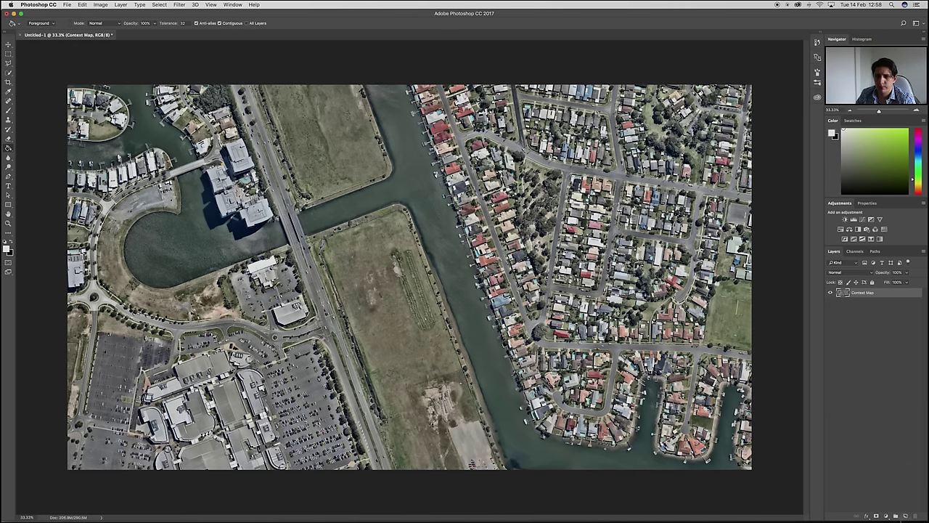
Add a new layer above Context Map and name it "Site Boundary"
left_click(904, 516)
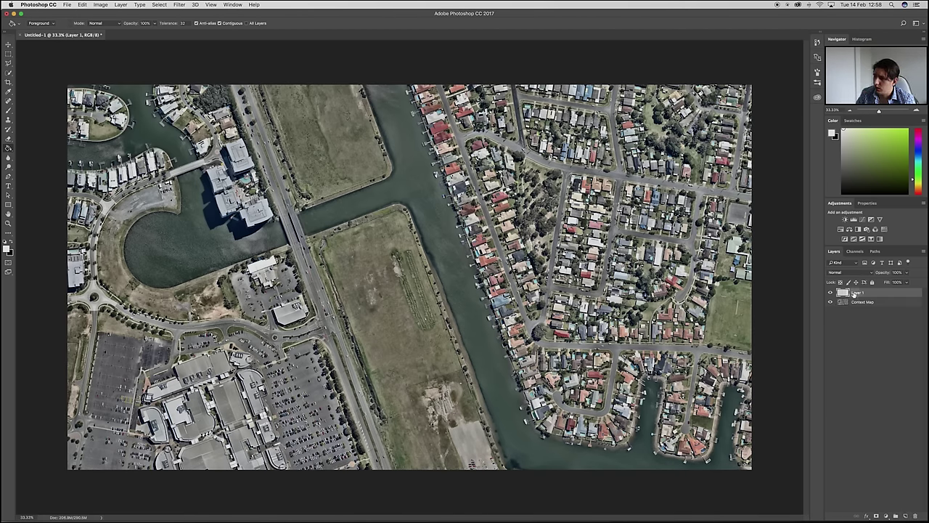
double_click(858, 292)
type("S")
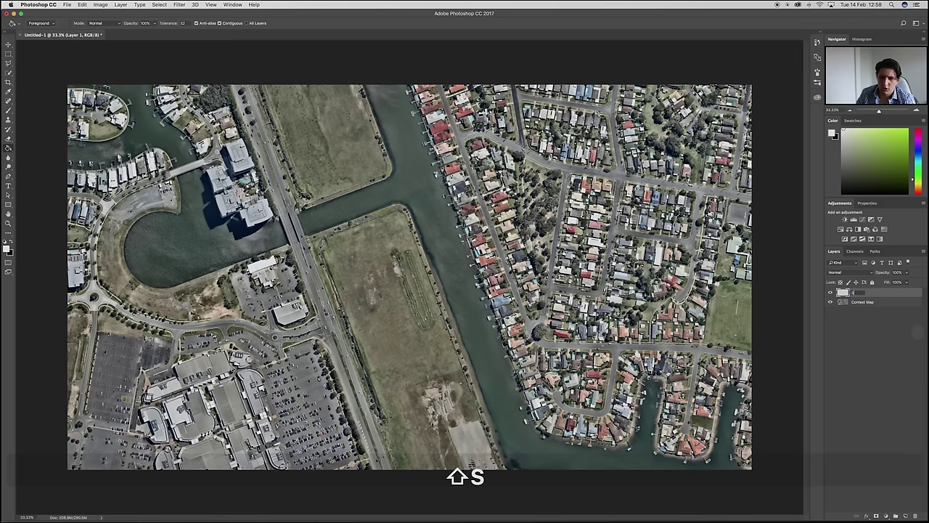
type("ite Boundary")
key("Return")
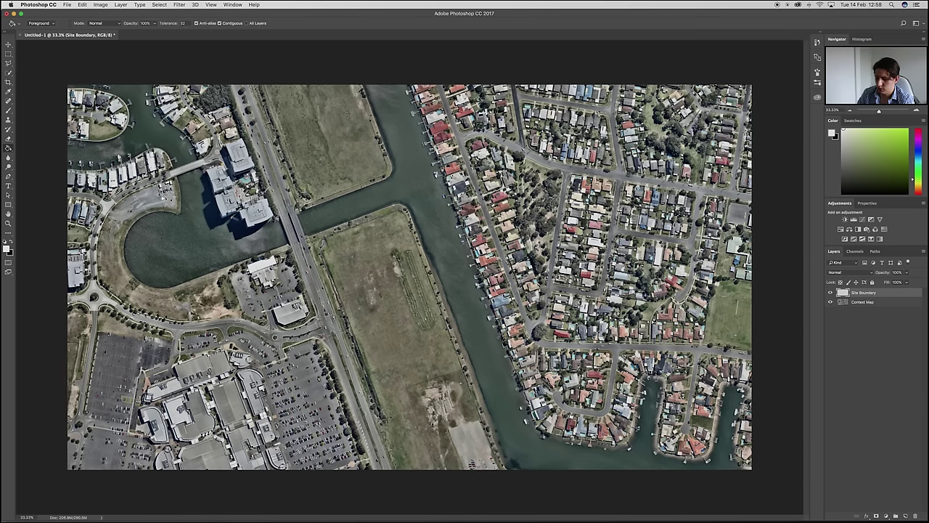
Outline the vacant block between the road and the canal with straight off-white strokes of the 38 px hard round brush
key("b")
right_click(404, 205)
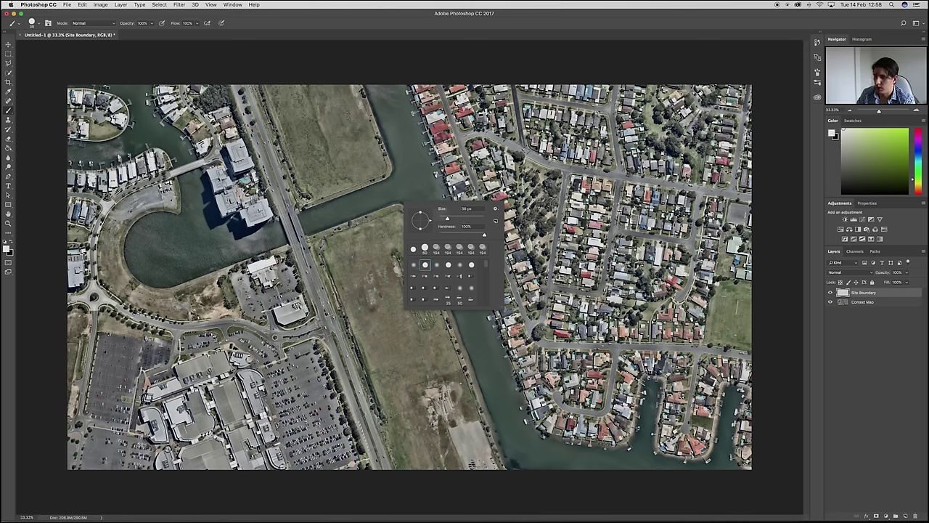
key("Return")
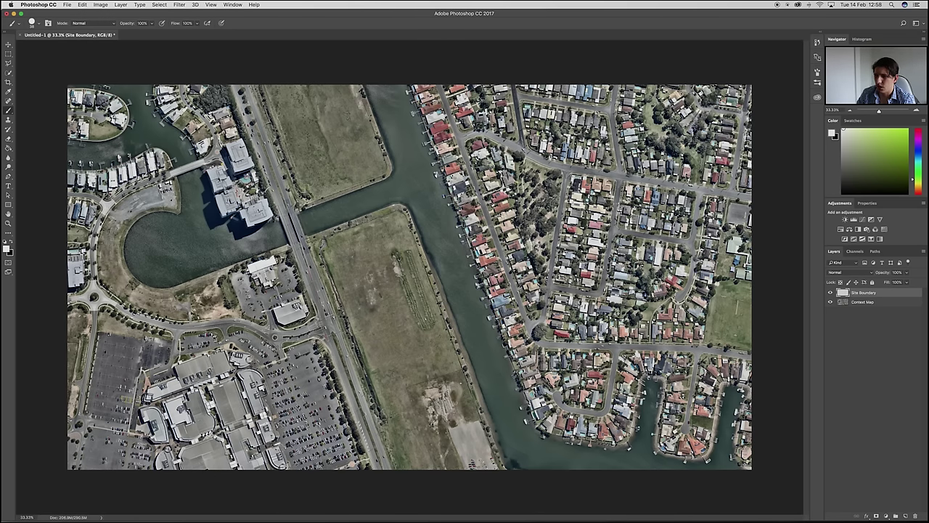
key("shift")
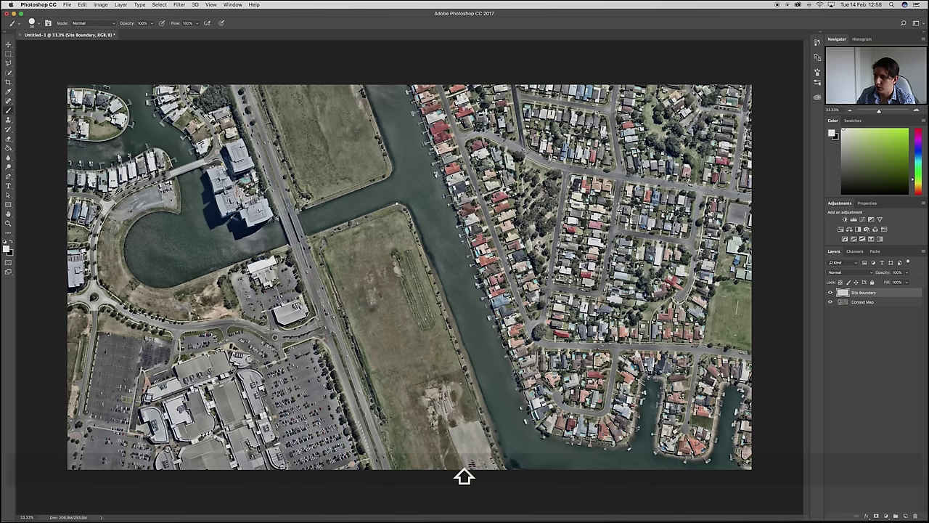
left_click(305, 237, "shift")
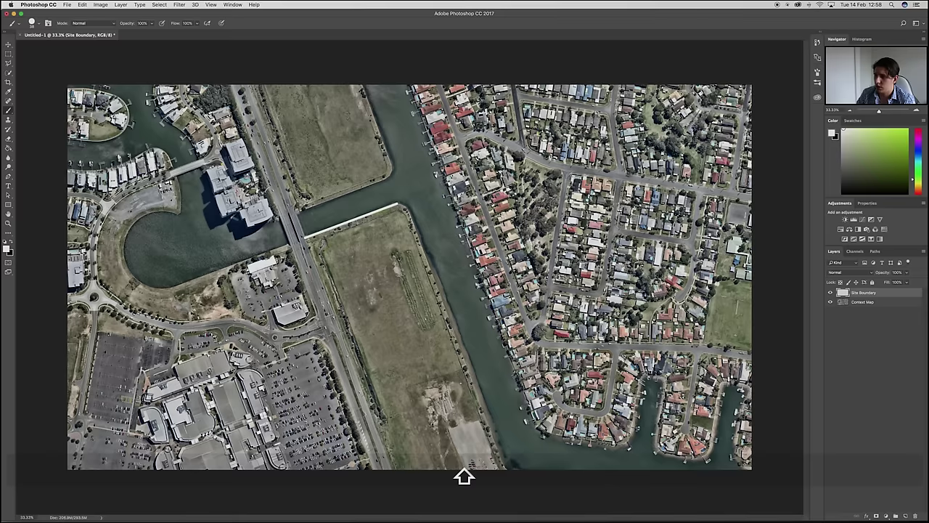
left_click(362, 398, "shift")
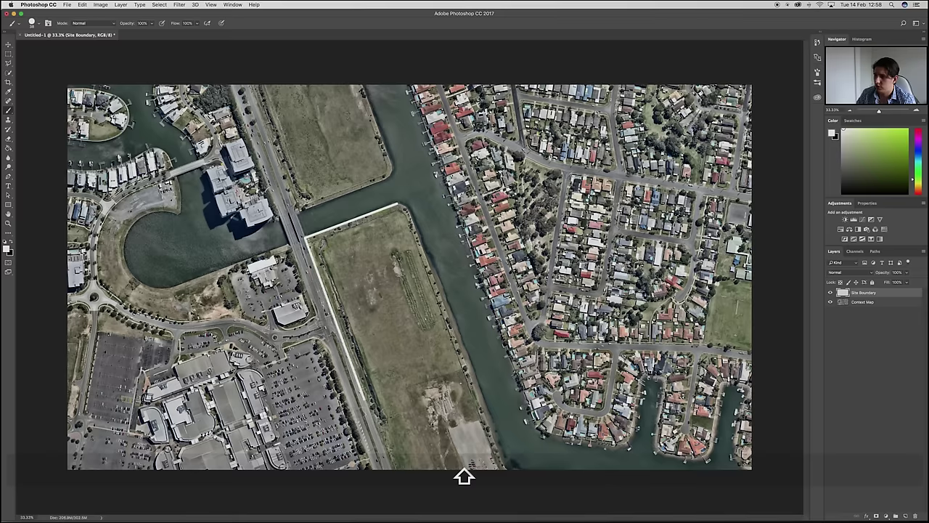
left_click(467, 367, "shift")
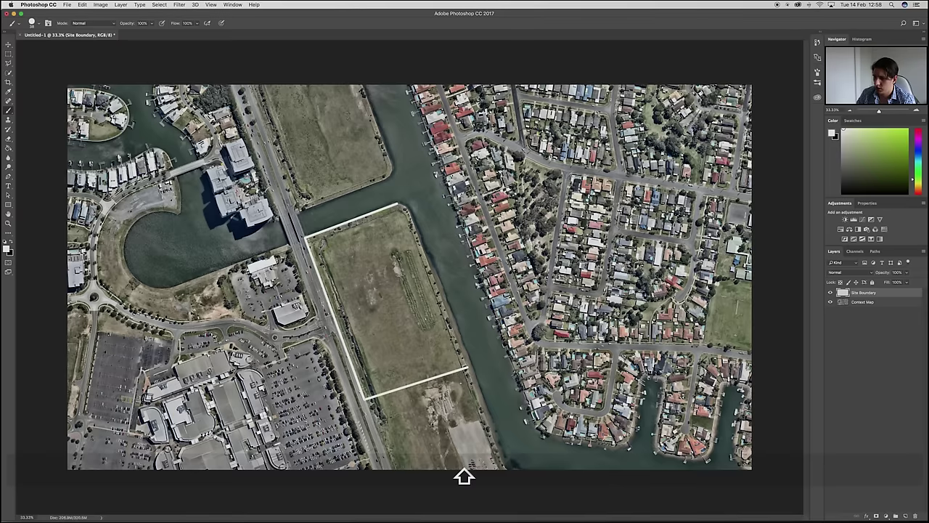
left_click(397, 204, "shift")
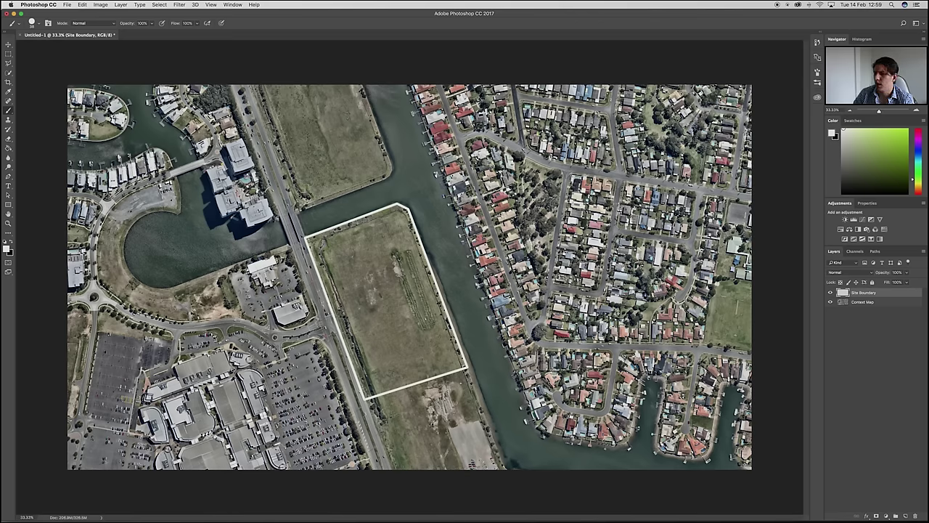
Add a layer mask to the Context Map layer and set the foreground colour to mid grey 7b7b7b for filling it
left_click(842, 302)
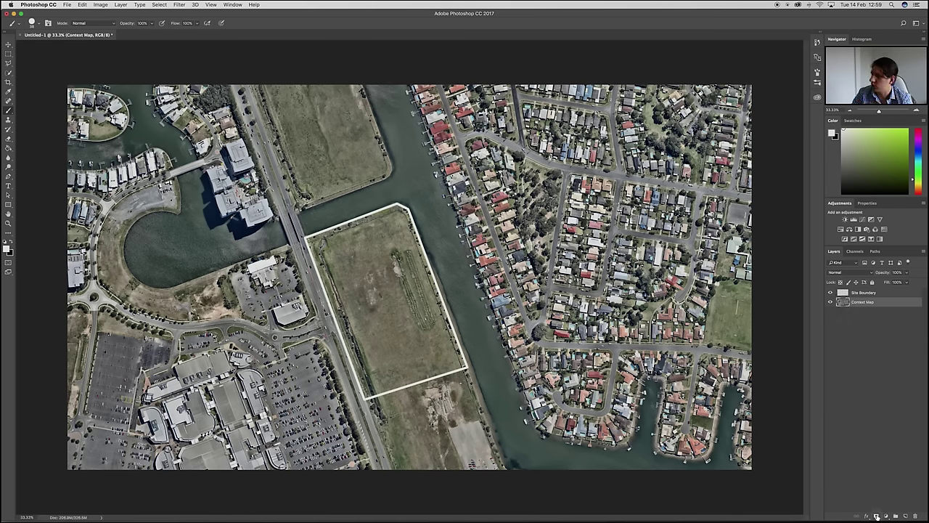
left_click(877, 516)
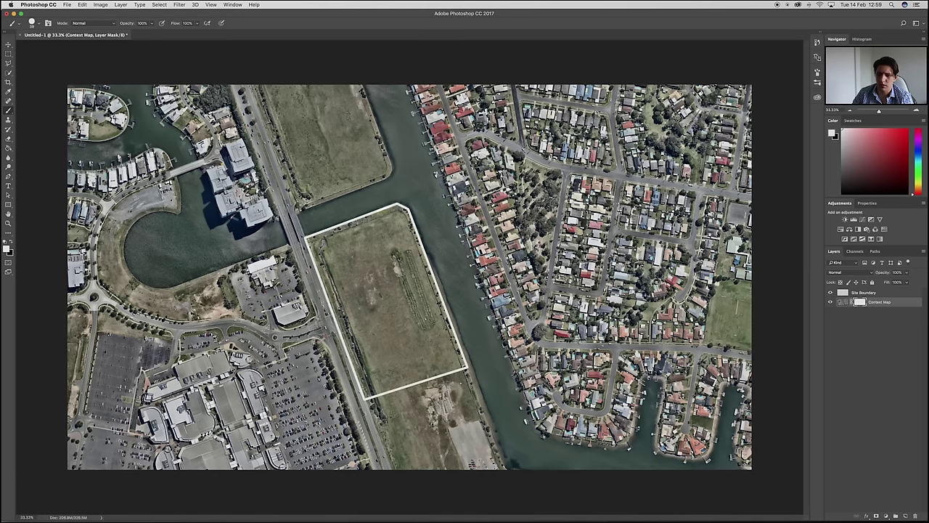
key("l")
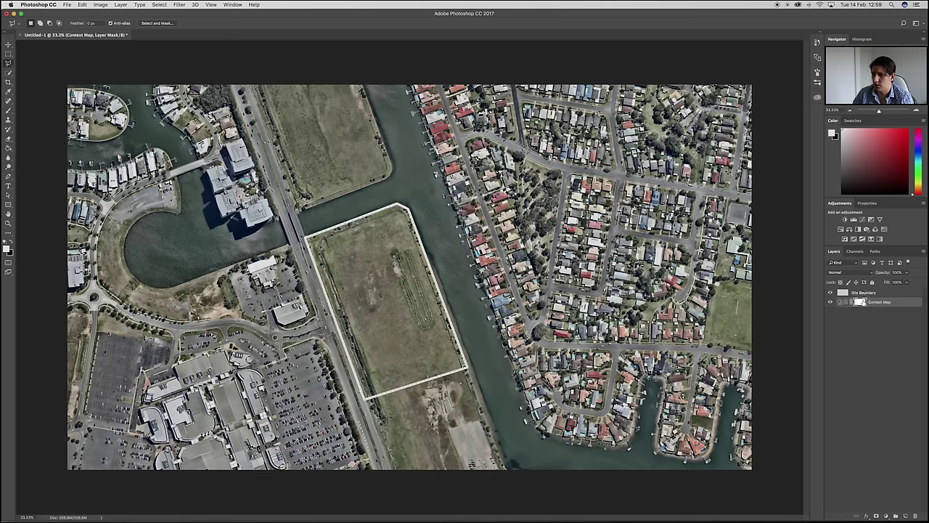
key("b")
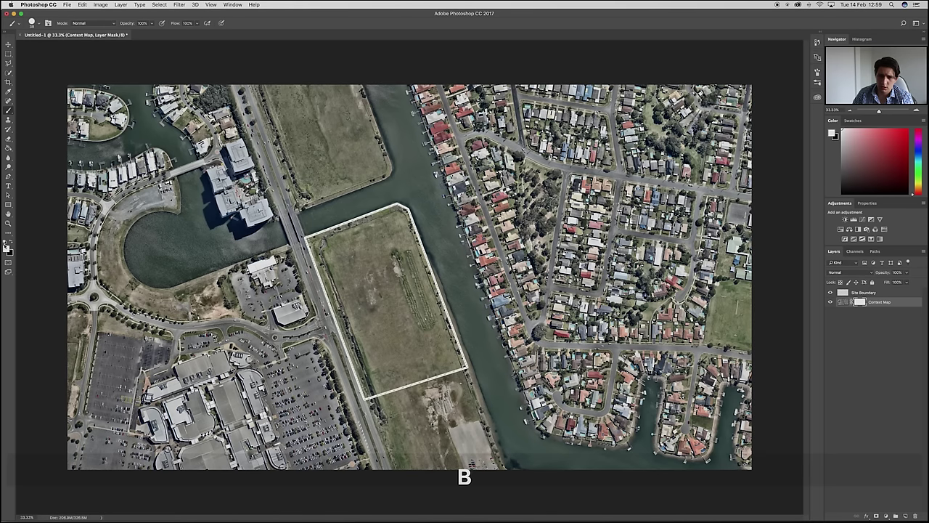
key("x")
left_click(6, 249)
left_click_drag(379, 217, 371, 247)
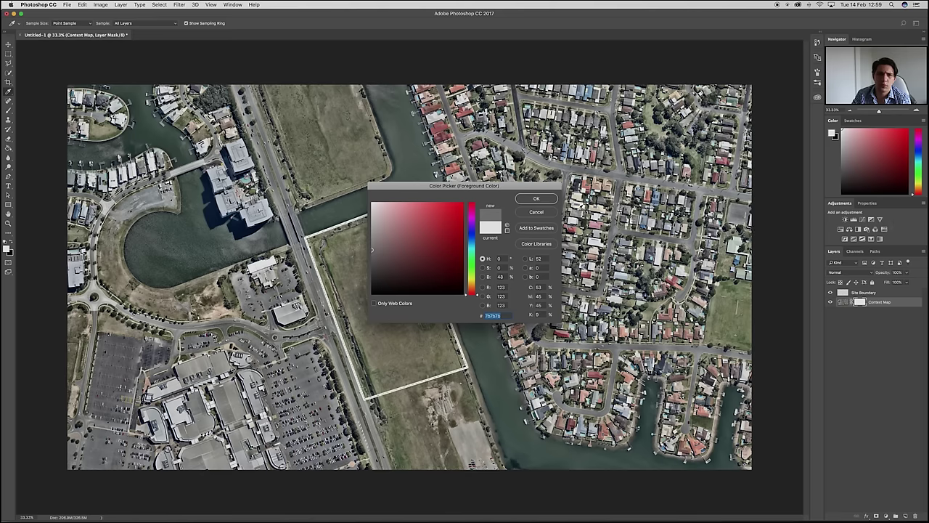
left_click(536, 199)
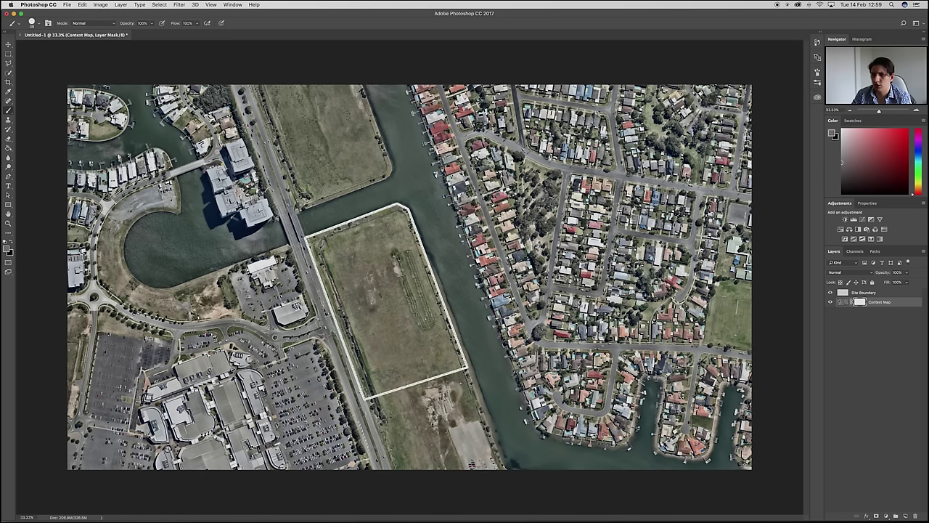
key("g")
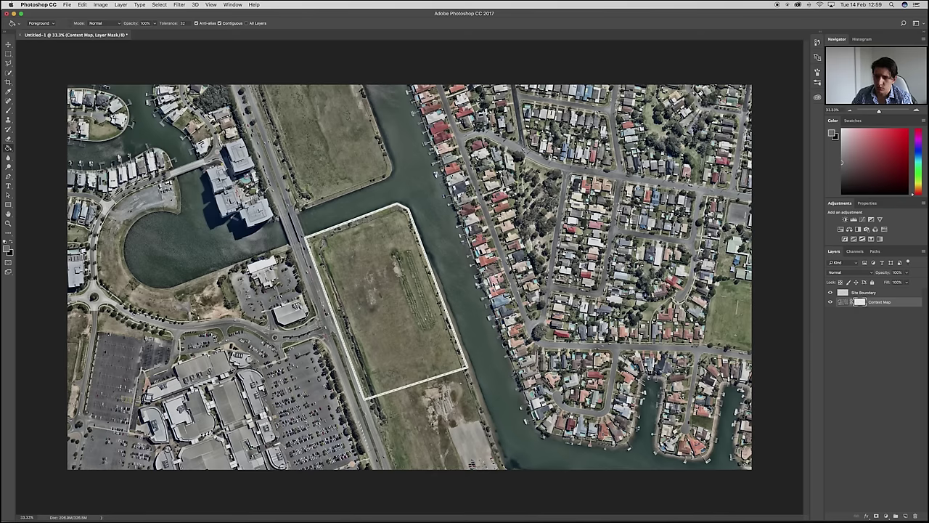
Invert the site selection and fill the surroundings on the Context Map layer mask with the mid grey
key("shift+super+i")
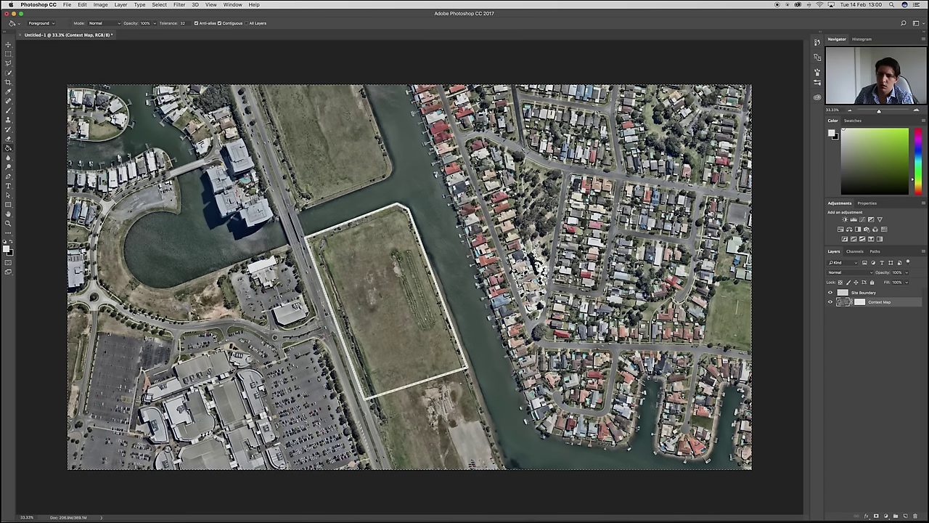
key("super+z")
left_click(860, 302)
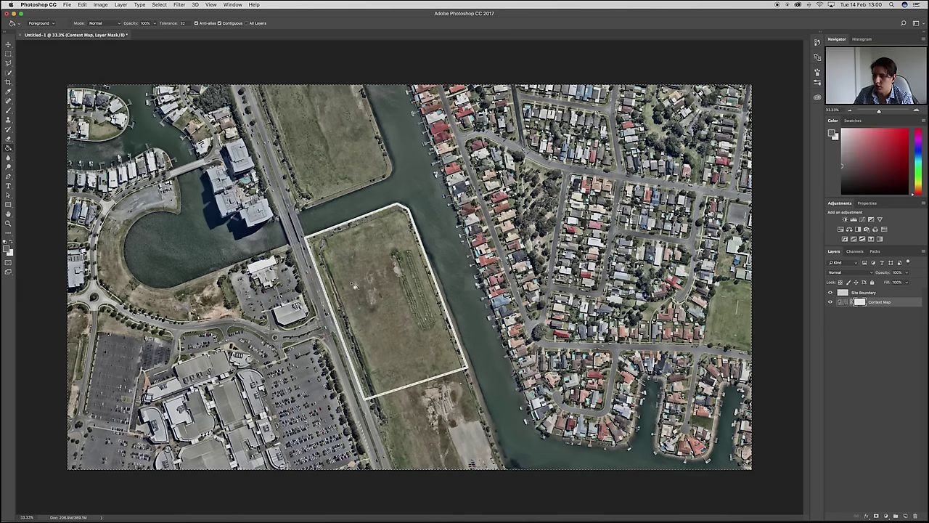
left_click(476, 263)
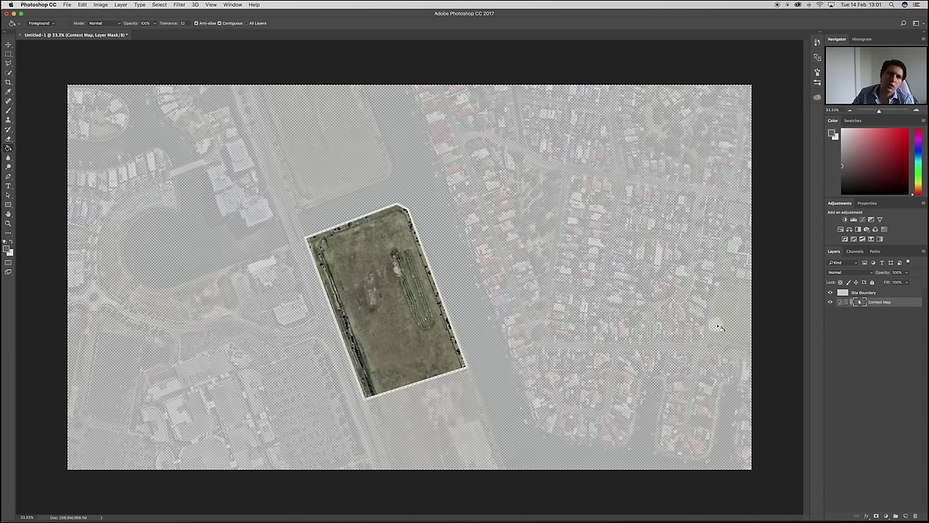
Refill the surroundings on the Context Map mask with a lighter grey and clear the selection
left_click(842, 150)
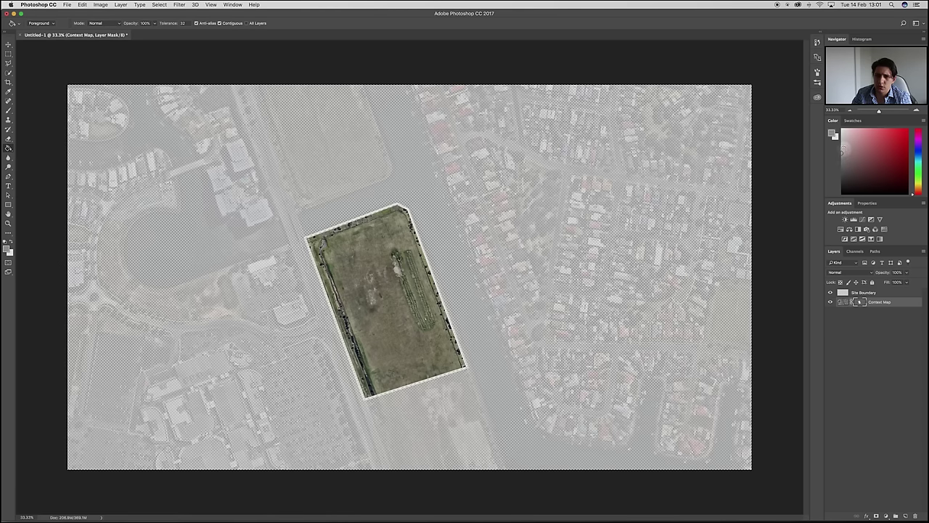
left_click(663, 258)
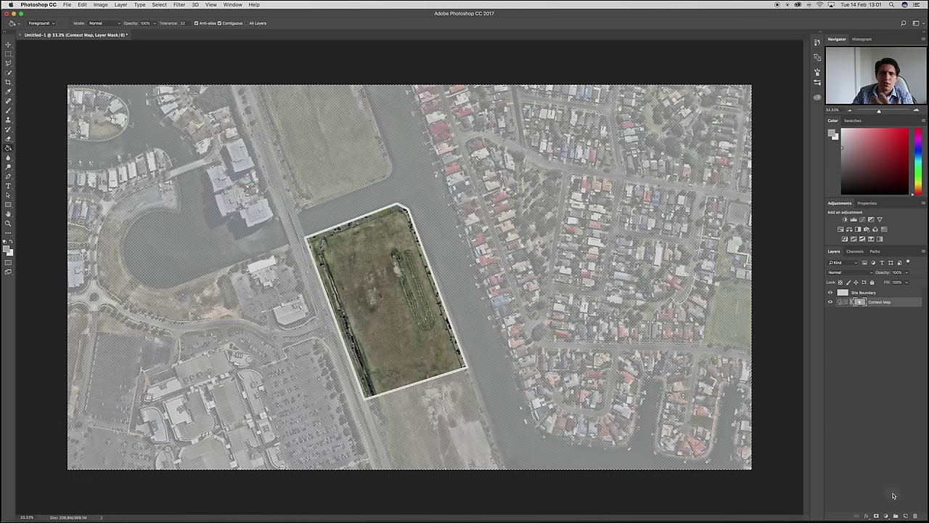
key("super+d")
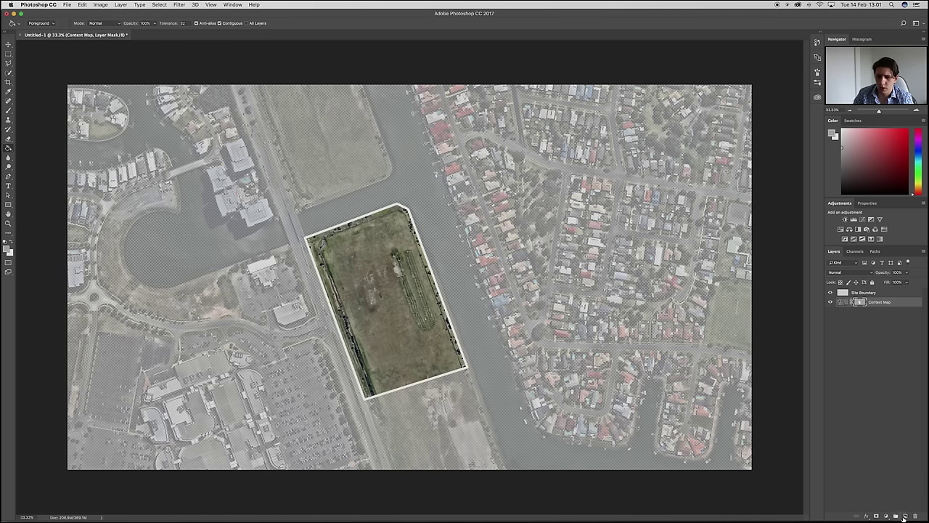
Add a new layer directly above Context Map and name it "Background"
left_click(904, 515)
double_click(857, 301)
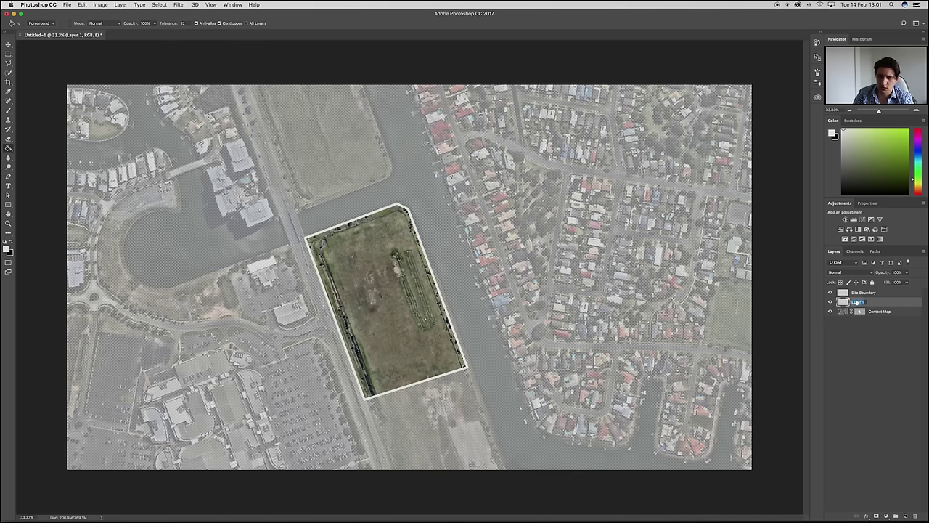
type("Background")
key("Return")
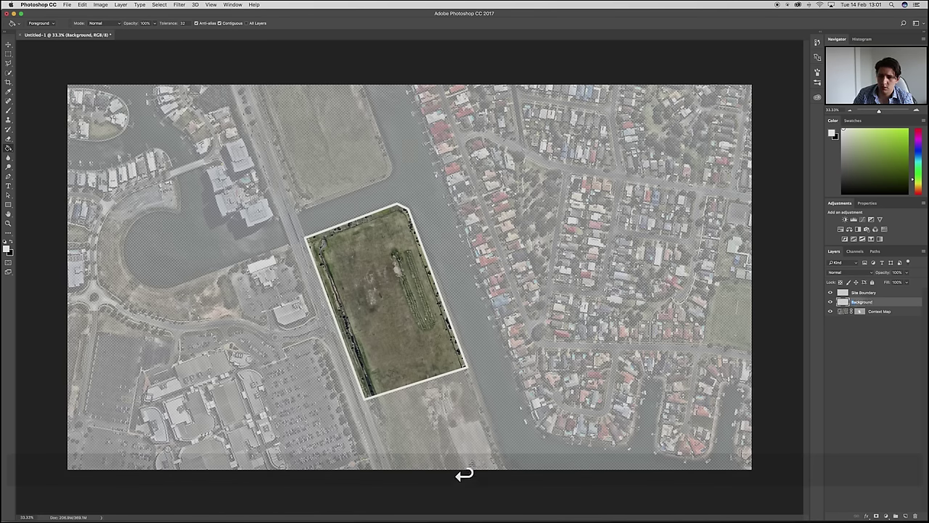
Fill the Background layer with the off-white foreground colour and place it beneath Context Map
left_click(10, 251)
left_click(539, 200)
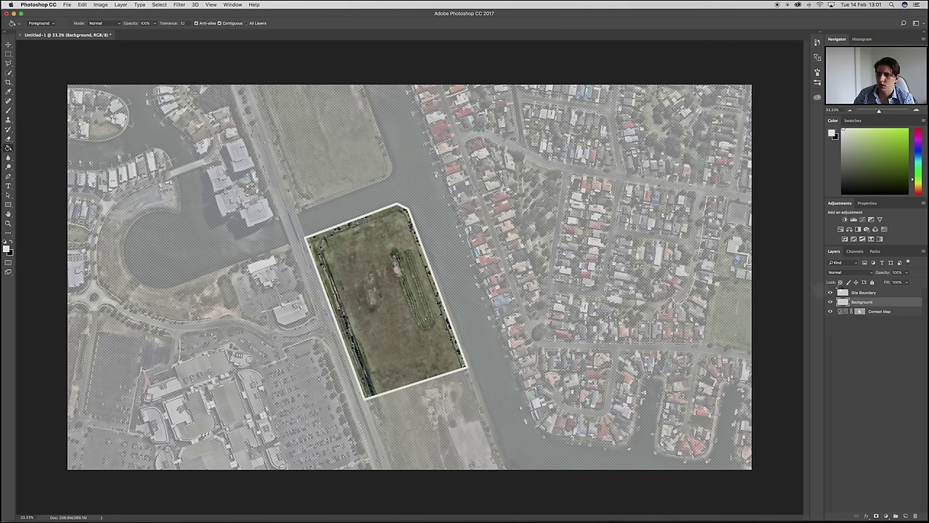
left_click_drag(861, 302, 861, 314)
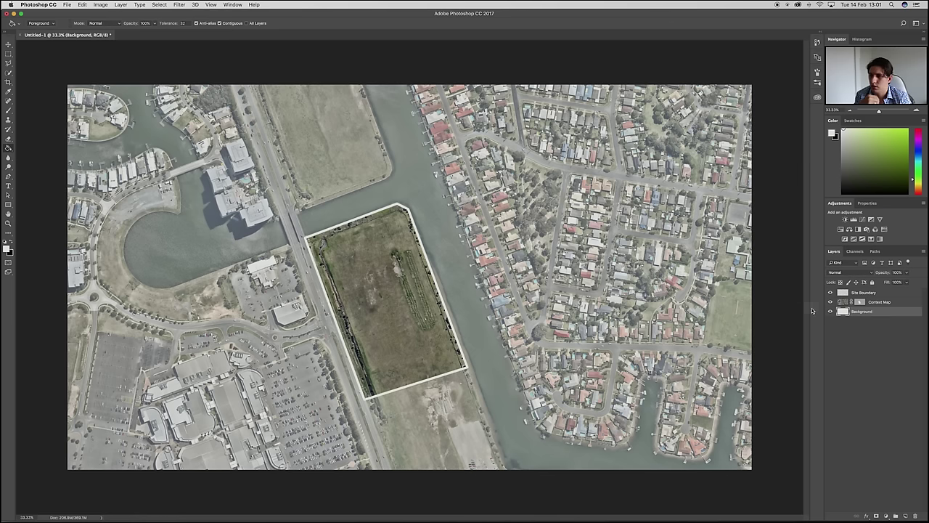
Refill the area around the site on the Context Map mask with a slightly darker grey using the Paint Bucket
left_click(860, 301)
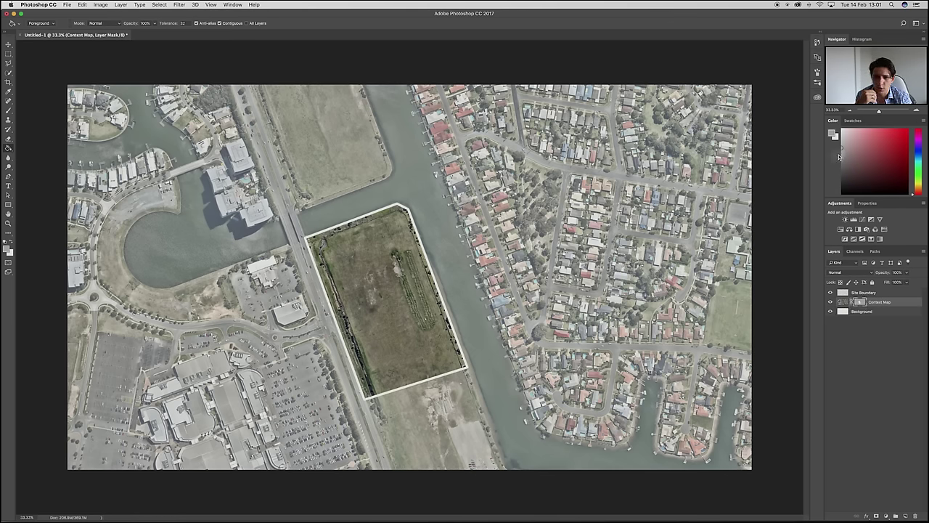
left_click_drag(841, 149, 841, 153)
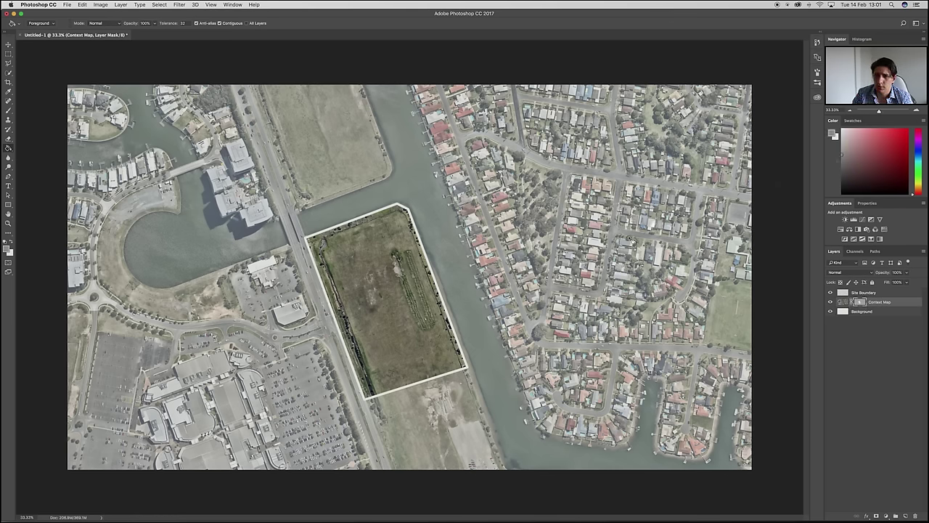
key("g")
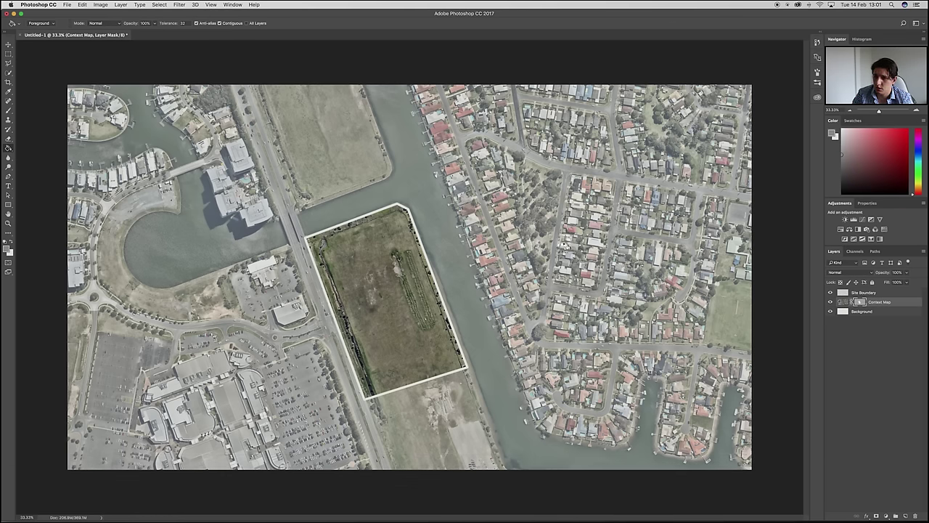
left_click(565, 244)
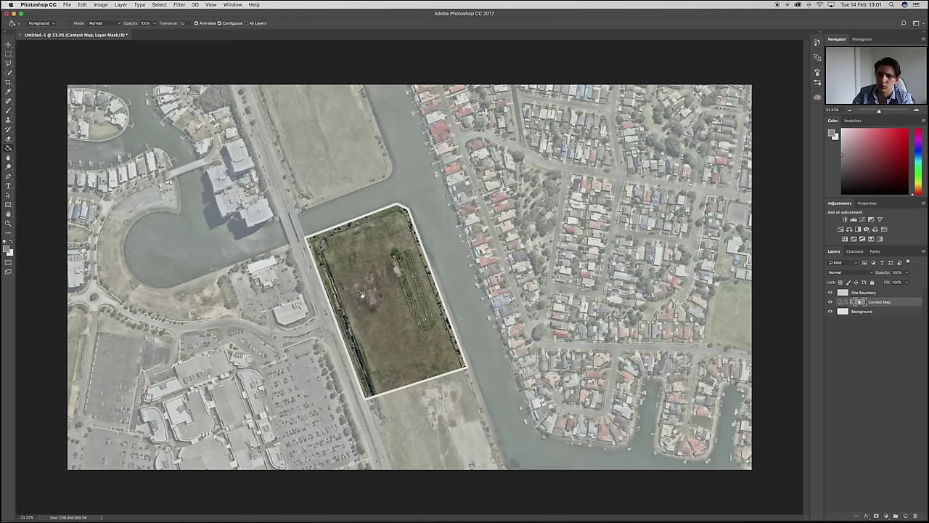
Bring the swatches from the Masterplanning Colours document into the diagram above Site Boundary, place them in the map's upper-right corner and lock their layer
left_click(864, 293)
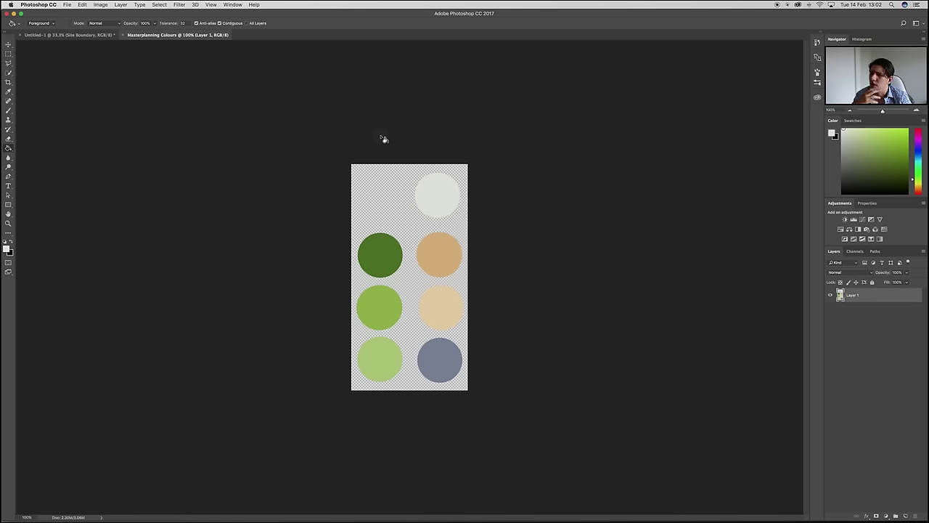
left_click_drag(843, 296, 716, 127)
key("v")
left_click(872, 282)
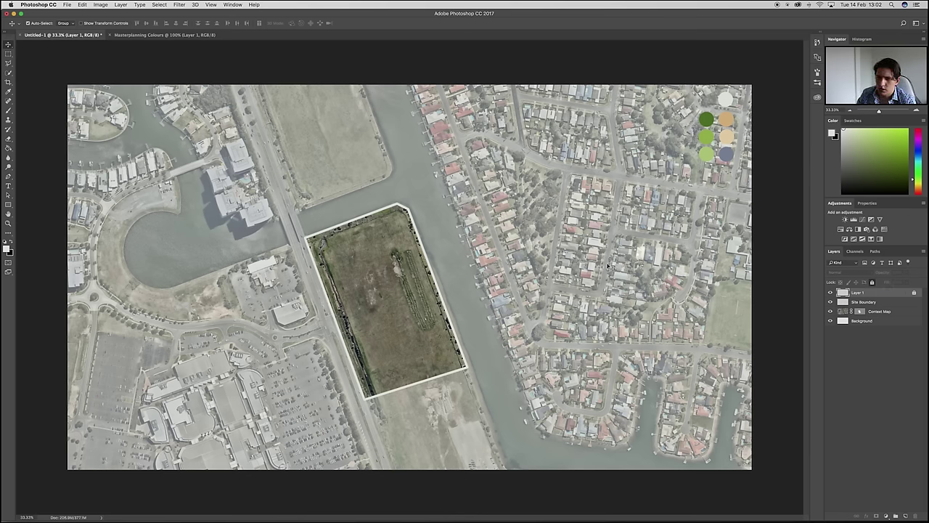
Group the Site Boundary, Context Map and Background layers together
scroll(425, 296, "up", 3)
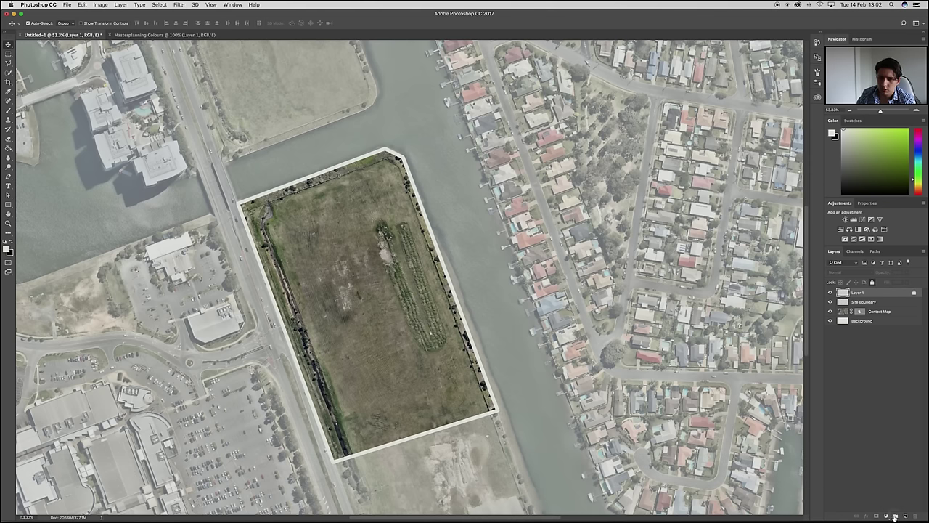
left_click(867, 301)
left_click(864, 320, "shift")
left_click_drag(870, 322, 895, 516)
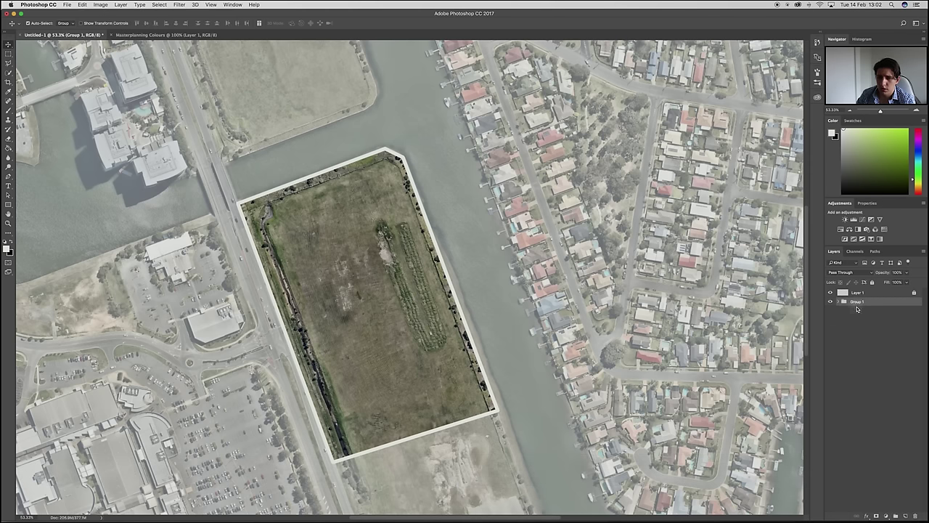
Create a new layer group above the swatch layer and name it "Base Group"
left_click(895, 516)
double_click(858, 292)
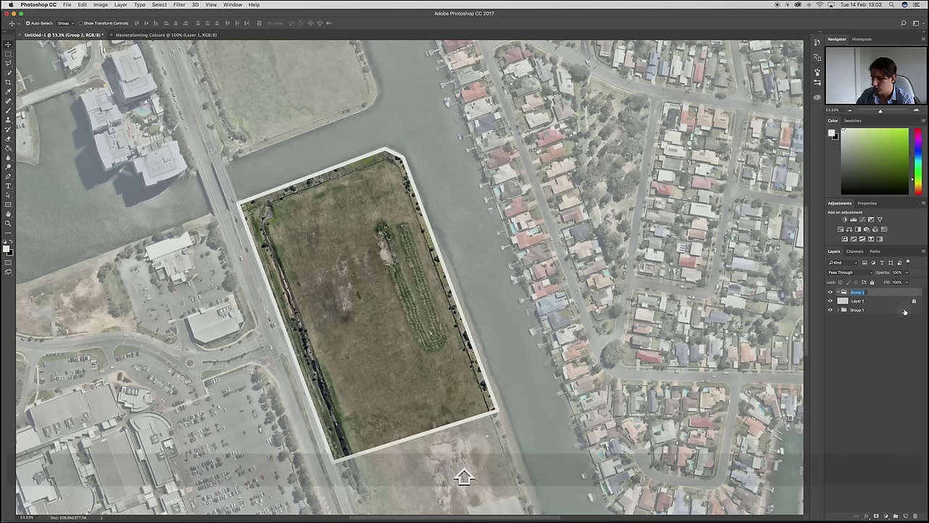
type("Base Group")
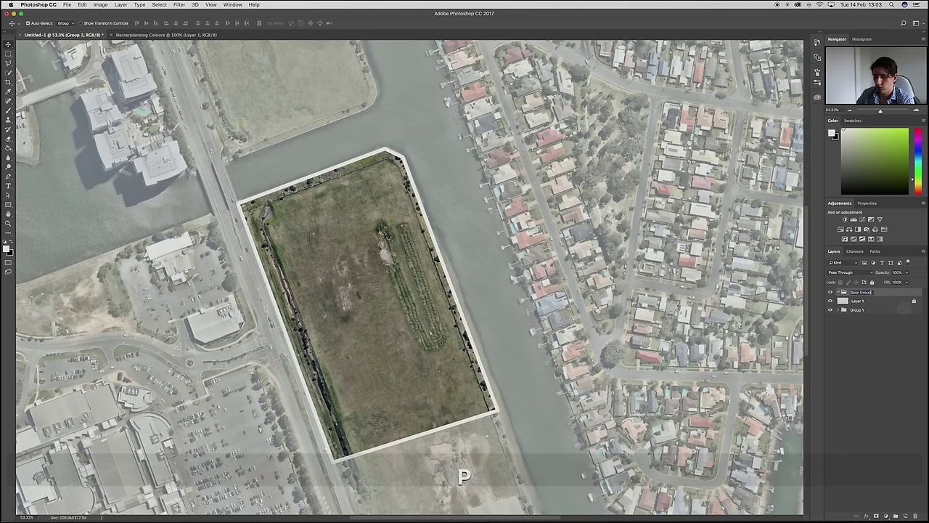
key("Return")
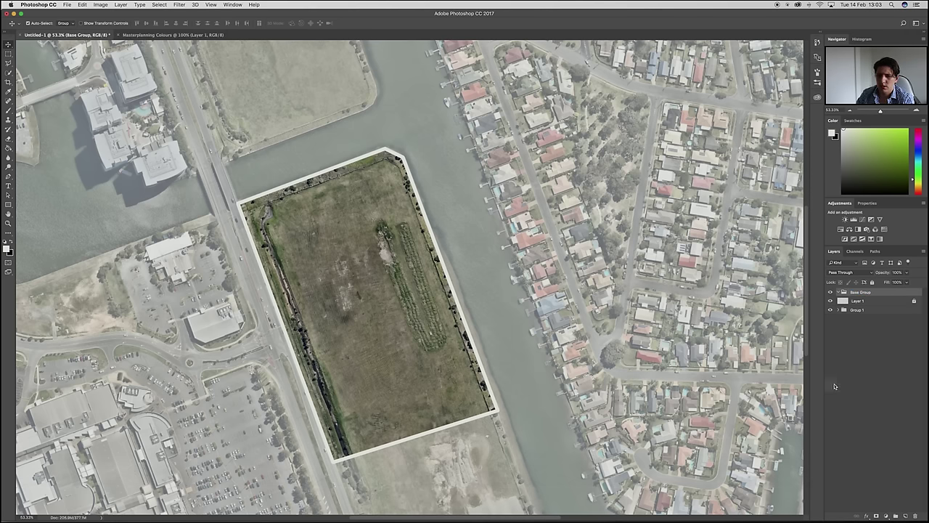
Add three new layers inside Base Group and name the uppermost "Water" and the middle one "Grass"
left_click(903, 515)
left_click(903, 516)
left_click(903, 515)
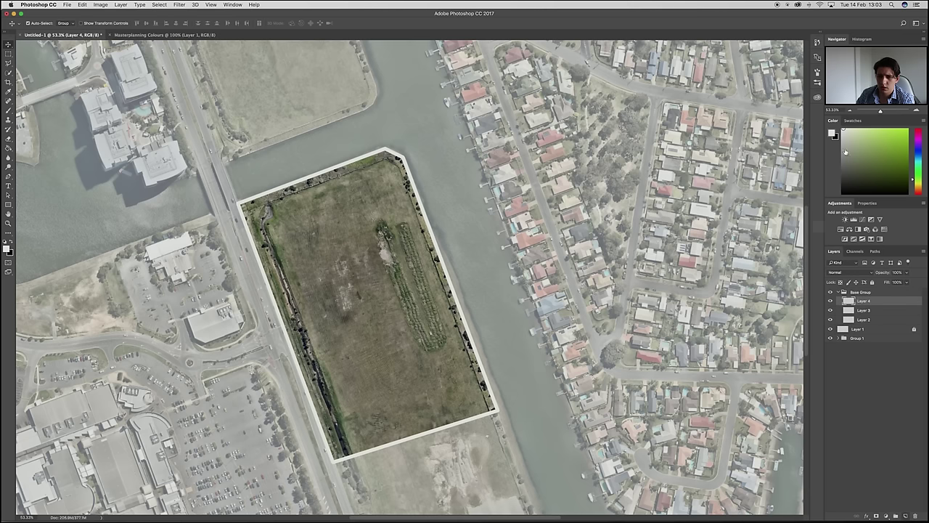
double_click(863, 301)
type("Water")
key("Return")
double_click(863, 310)
type("Grass")
key("Return")
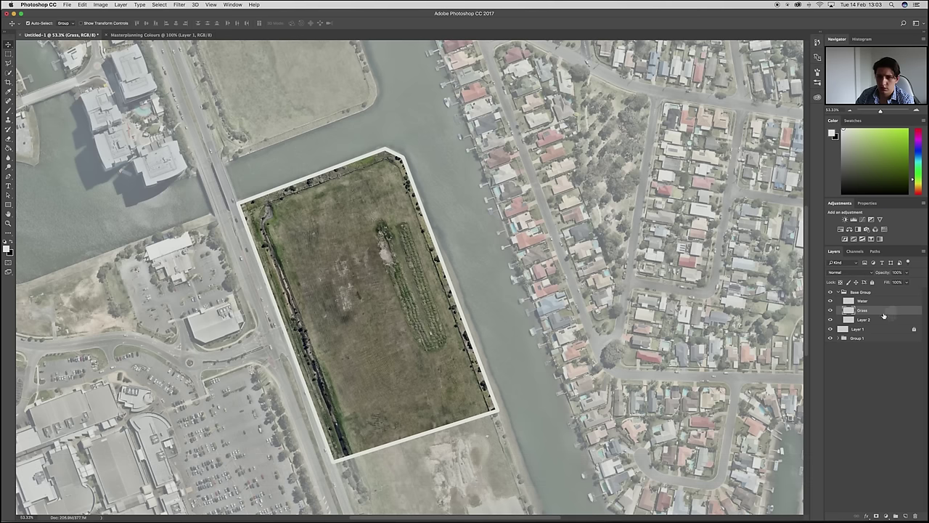
Rename the lowest layer in Base Group as "Sand"
left_click(861, 320)
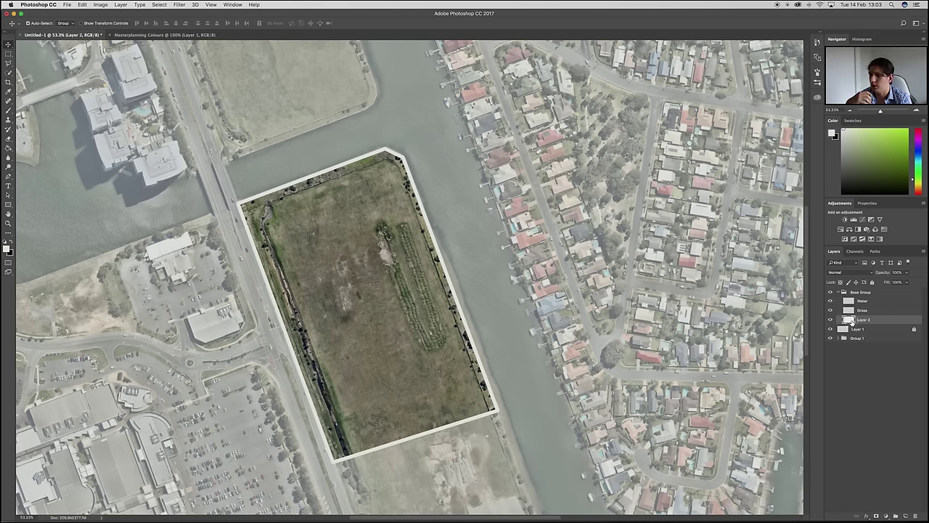
double_click(861, 320)
type("San")
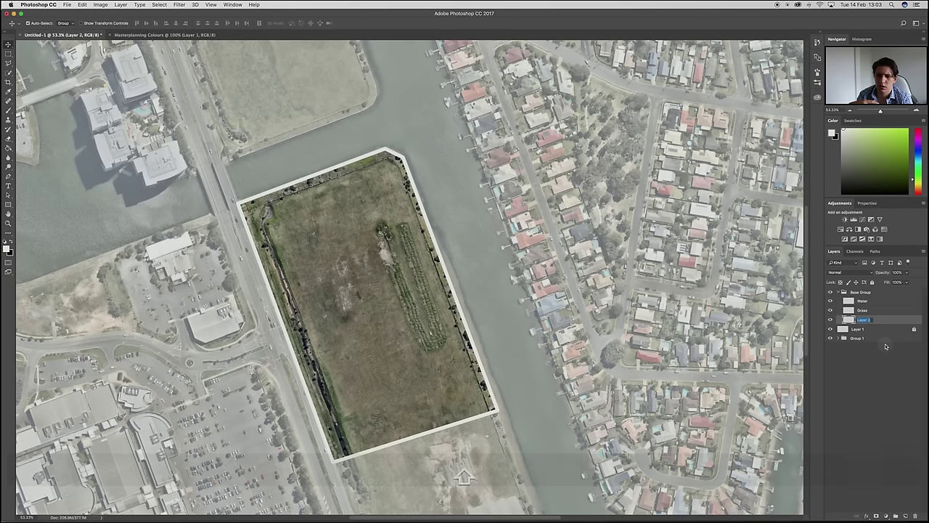
type("d")
key("Return")
With the Grass layer active, outline the site along its white boundary using the Polygonal Lasso
left_click(862, 310)
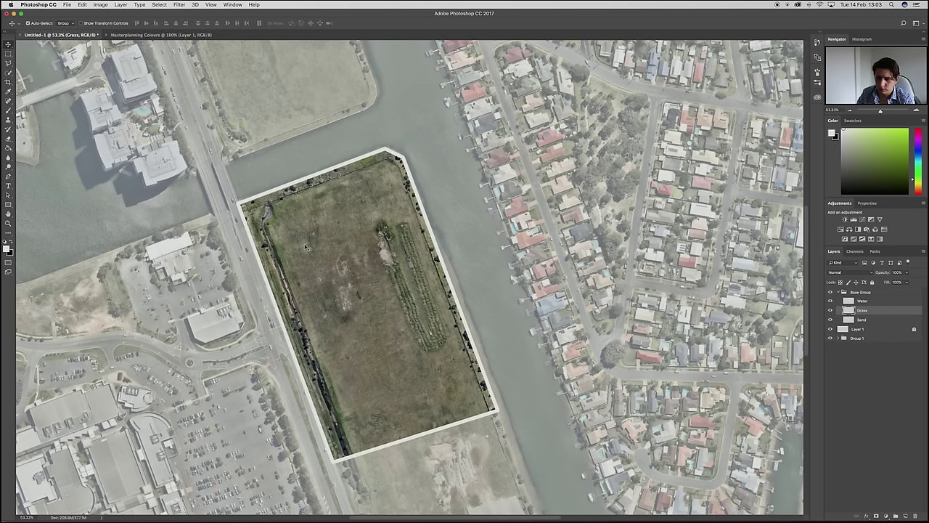
key("l")
left_click(386, 152)
left_click(240, 202)
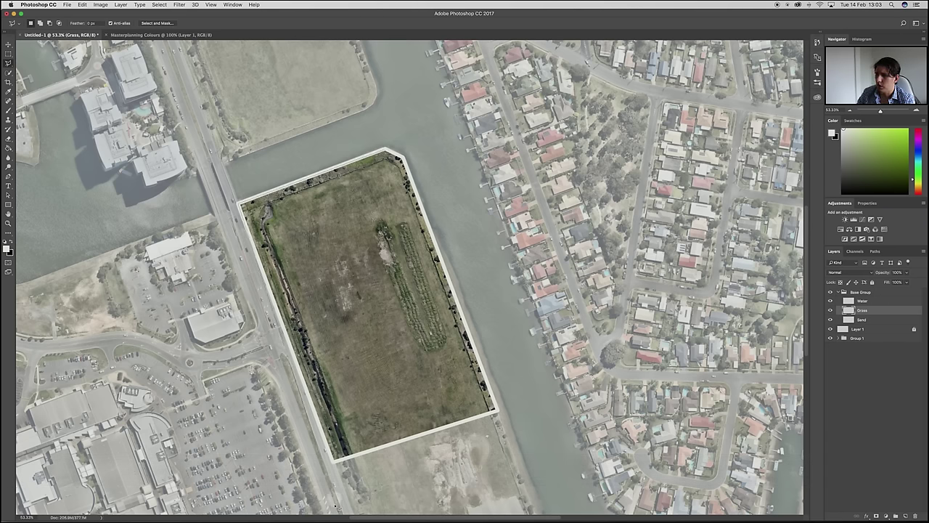
left_click(334, 461)
left_click(497, 412)
left_click(405, 160)
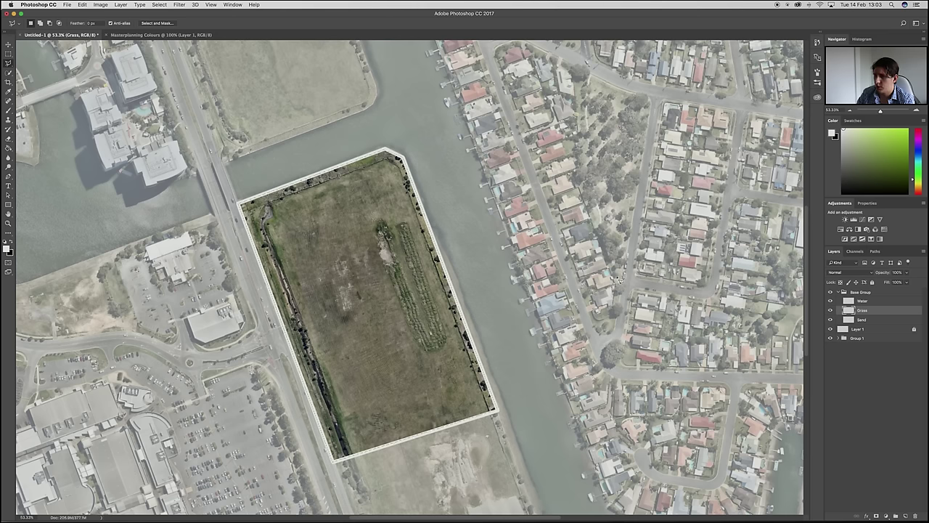
Fill the site selection on the Grass layer with the lightest green palette swatch and clear the selection
key("super+0")
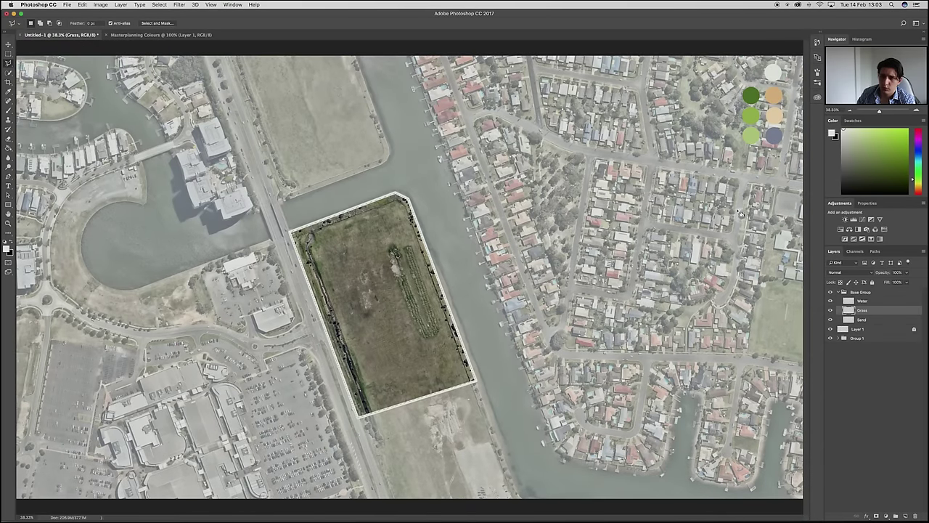
key("g")
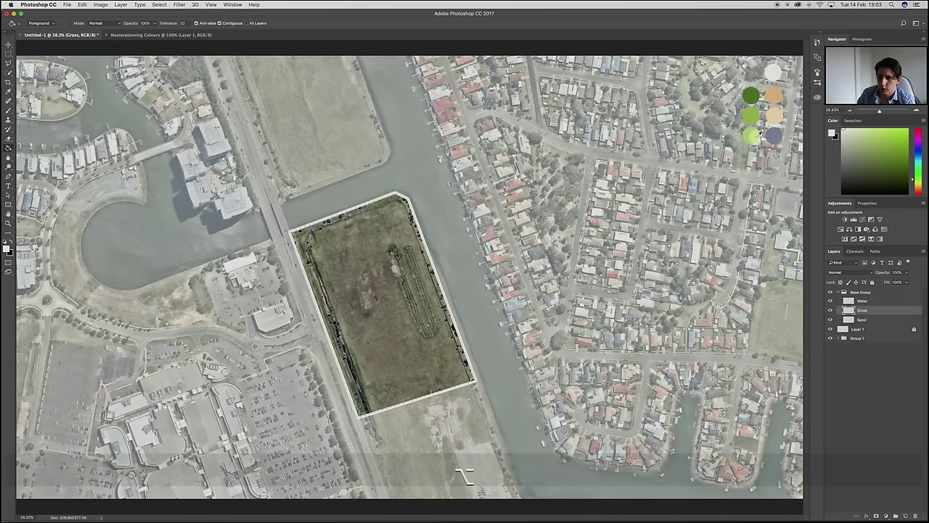
left_click(754, 134, "alt")
left_click(425, 305)
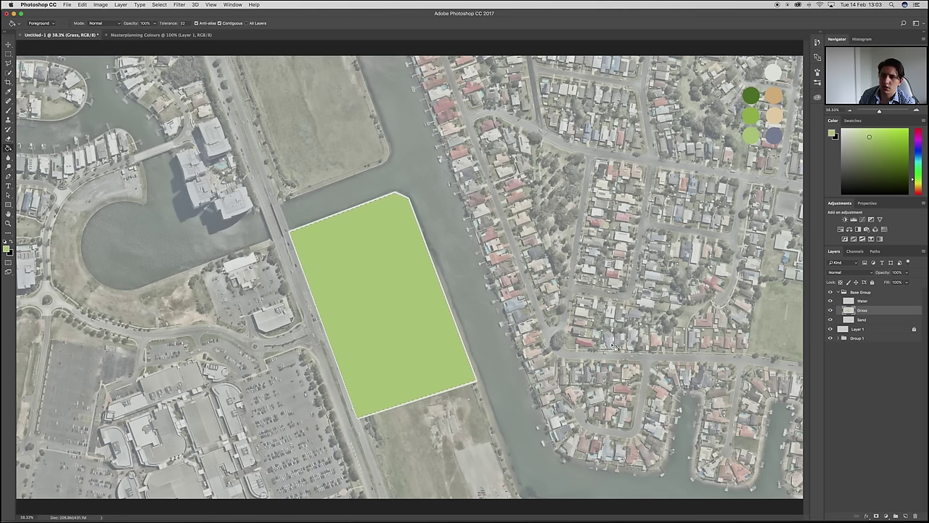
key("super+d")
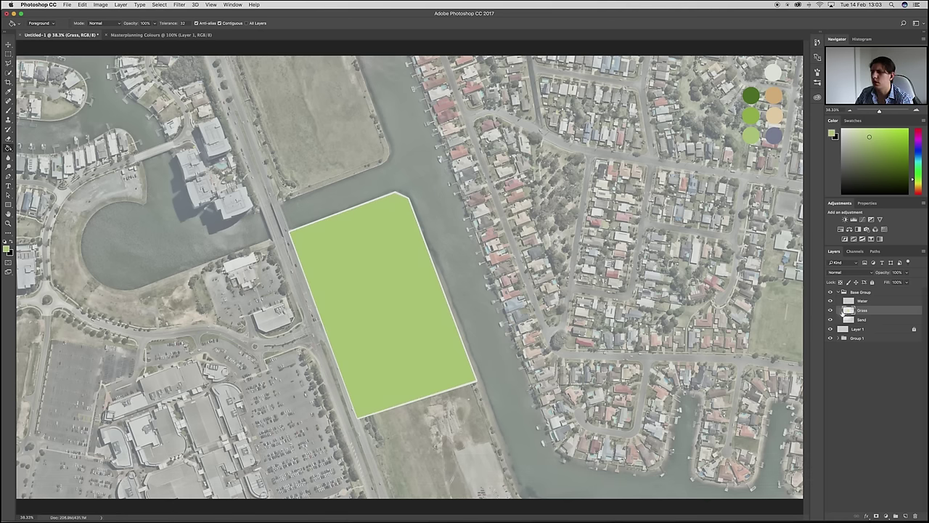
On the Water layer, outline the canal around the site, fill it with the blue-grey palette swatch and clear the selection
left_click(830, 300)
left_click(849, 301)
key("l")
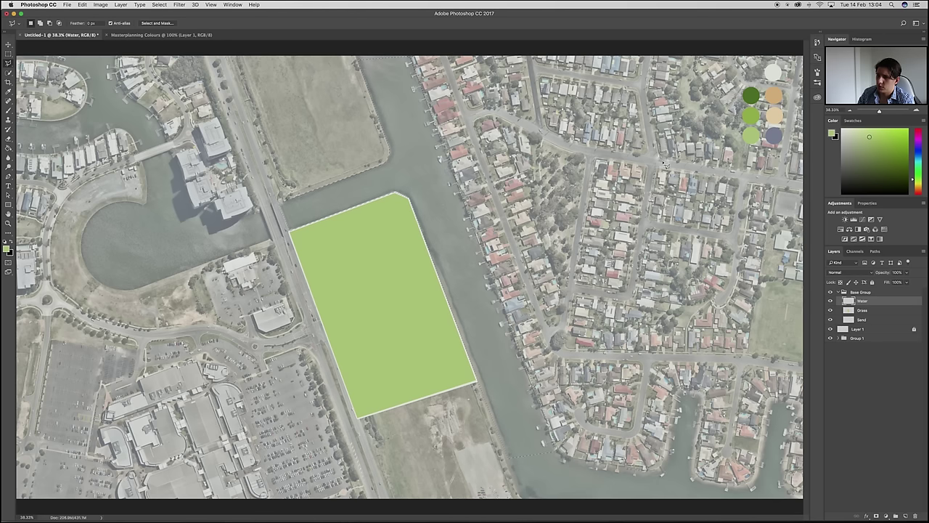
key("g")
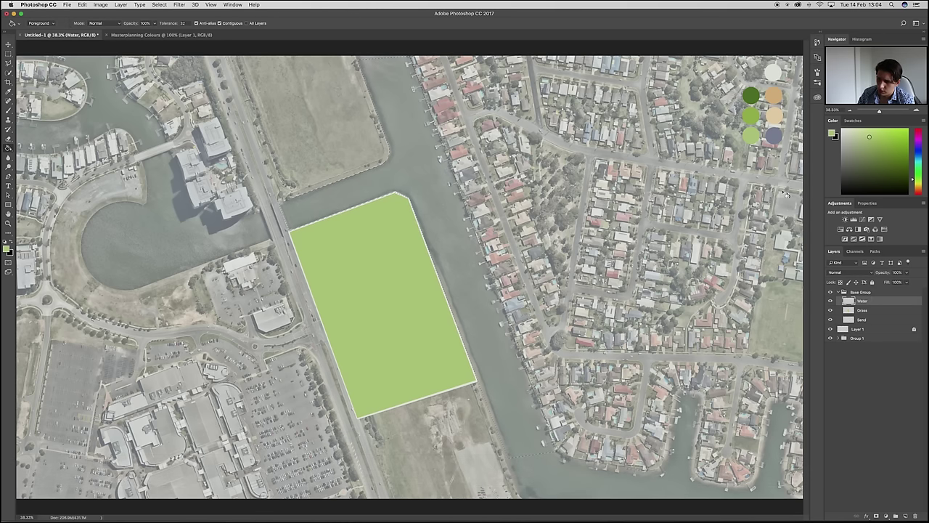
left_click(772, 134, "alt")
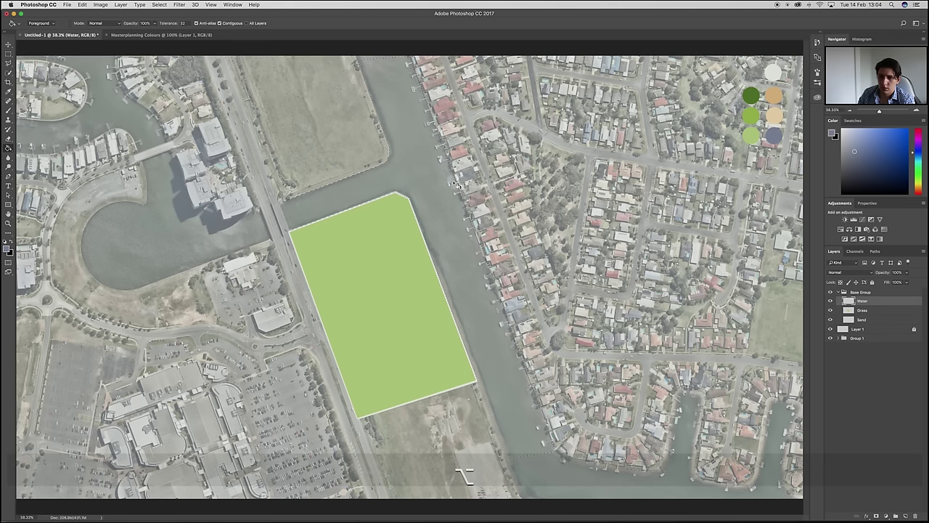
left_click(432, 182)
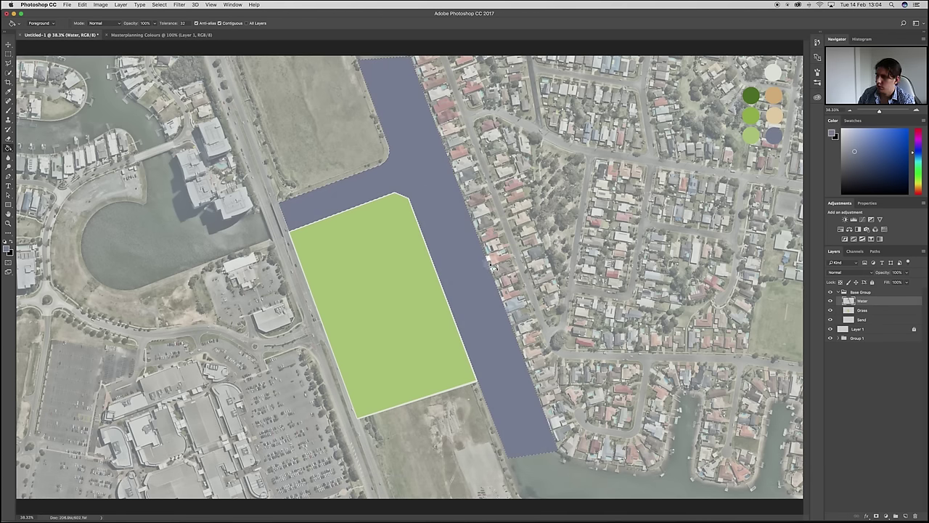
key("super+d")
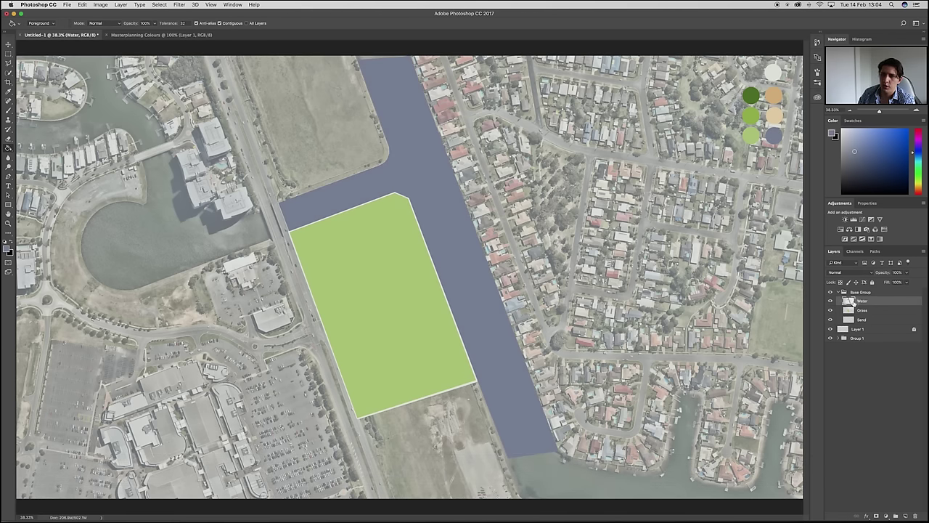
Add a layer mask to the Water layer and set up a soft round brush of 412 px with 0% hardness
left_click(878, 515)
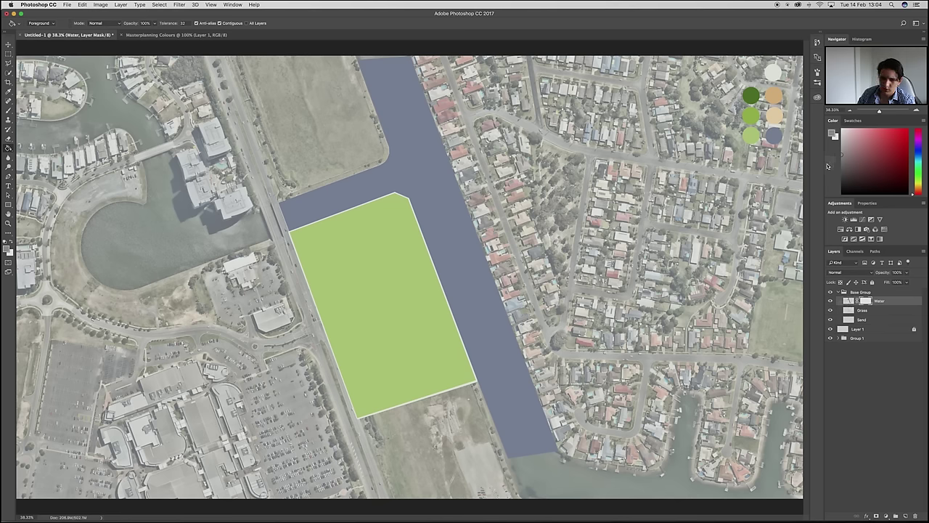
key("b")
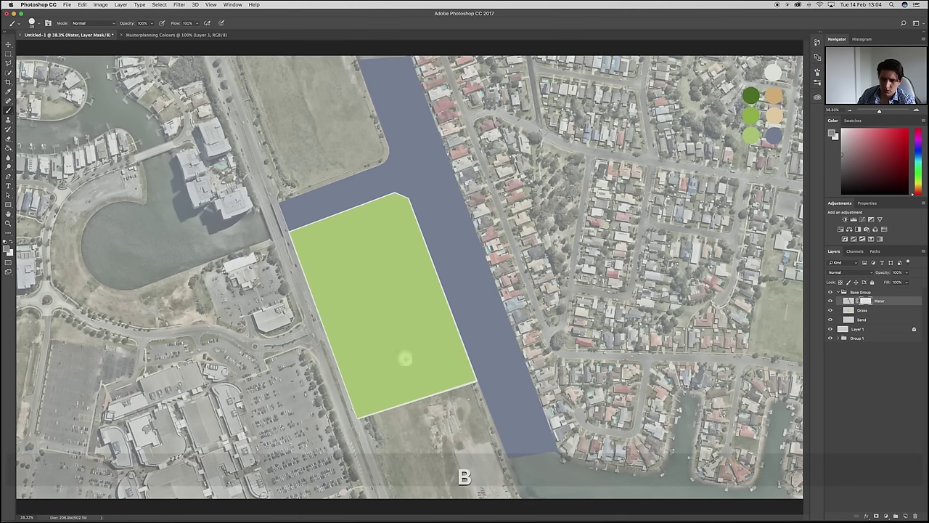
right_click(475, 310)
left_click(546, 396)
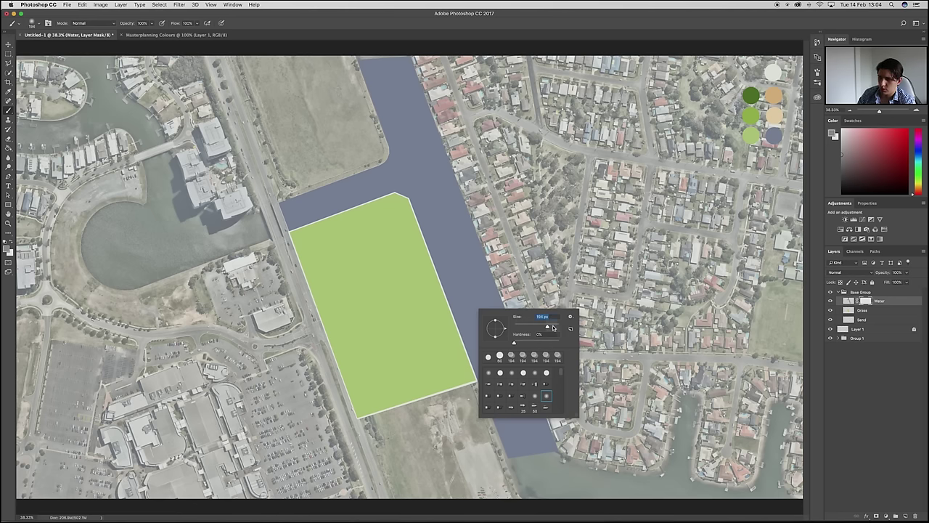
key("Return")
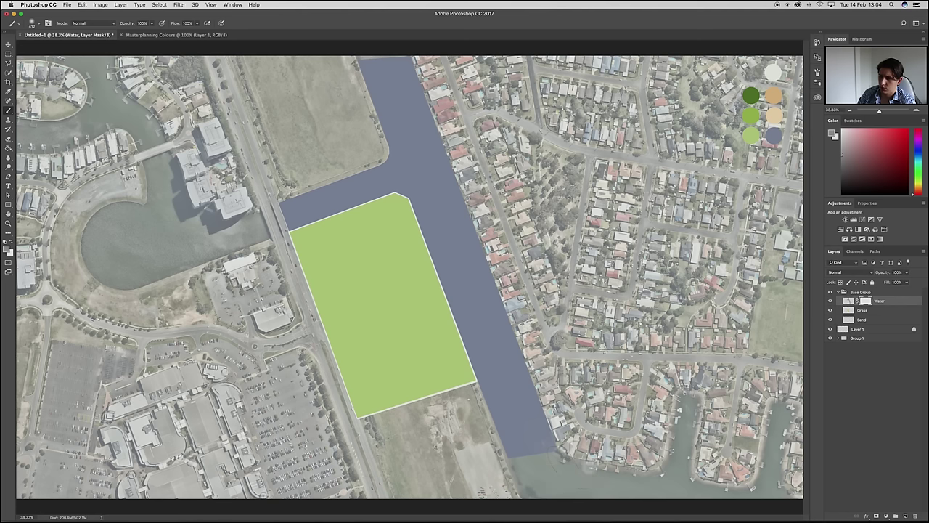
Paint black on the Water layer mask to fade the canal fill at its ends and soften its banks
mouse_move(590, 465)
left_mouse_down()
mouse_move(517, 475)
mouse_move(545, 458)
mouse_move(507, 460)
mouse_move(553, 464)
mouse_move(535, 457)
mouse_move(553, 453)
mouse_move(505, 451)
mouse_move(549, 451)
left_mouse_up()
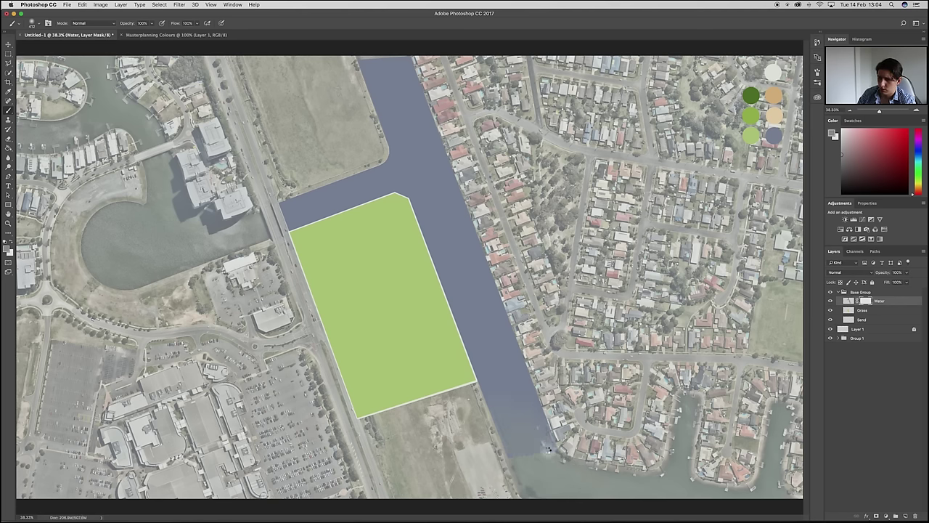
mouse_move(552, 447)
left_mouse_down()
mouse_move(475, 462)
mouse_move(526, 450)
left_mouse_up()
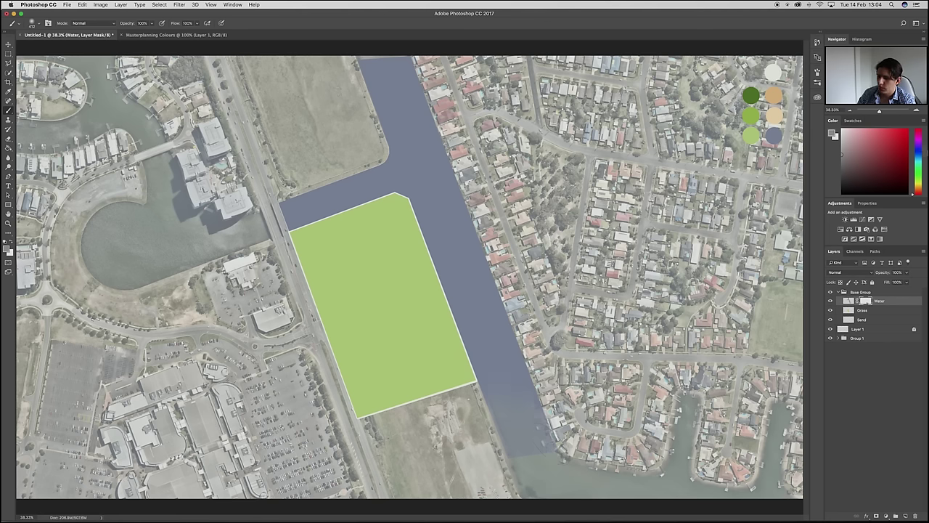
left_click(842, 194)
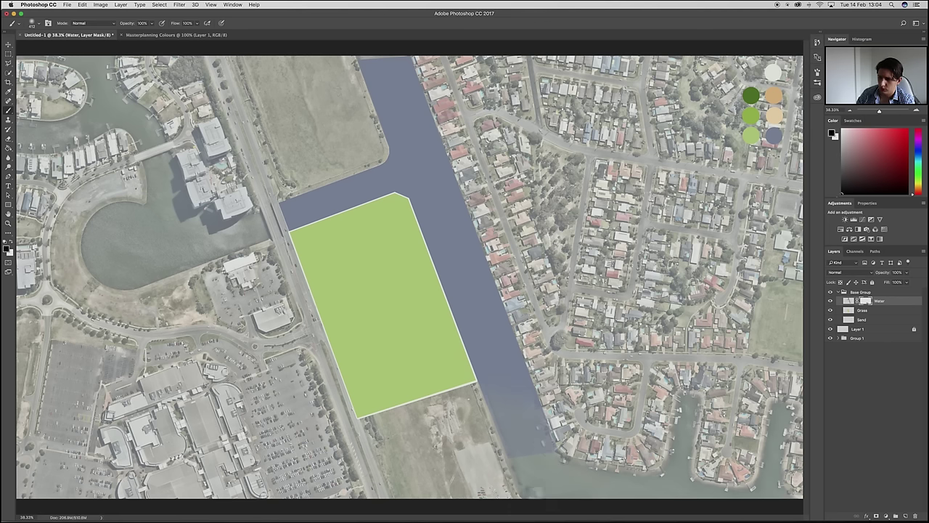
mouse_move(544, 450)
left_mouse_down()
mouse_move(492, 466)
mouse_move(586, 433)
mouse_move(597, 410)
mouse_move(573, 392)
left_mouse_up()
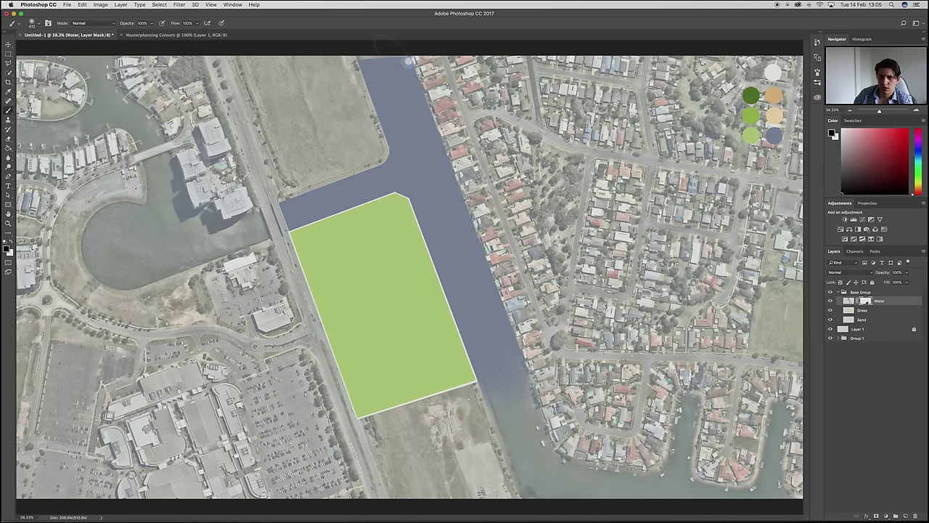
mouse_move(366, 69)
left_mouse_down()
mouse_move(417, 64)
mouse_move(374, 69)
left_mouse_up()
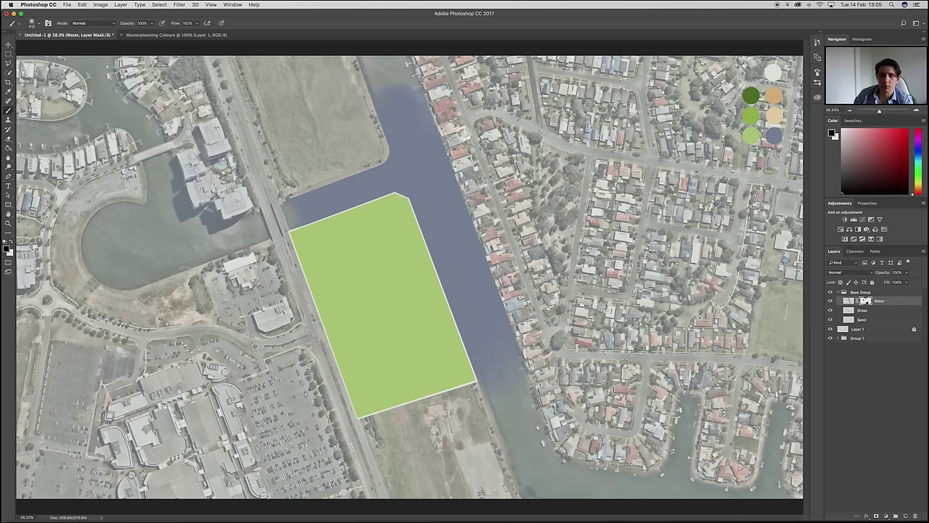
right_click(476, 176)
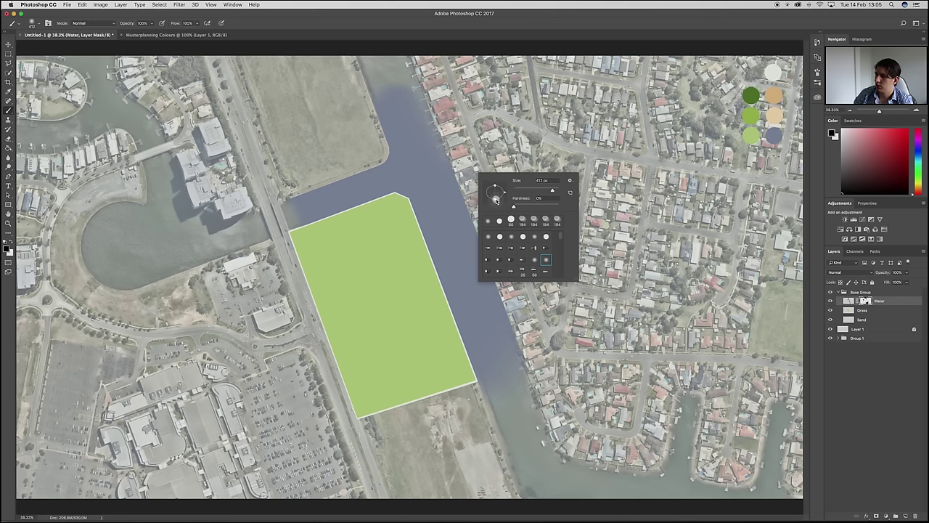
left_click(515, 133)
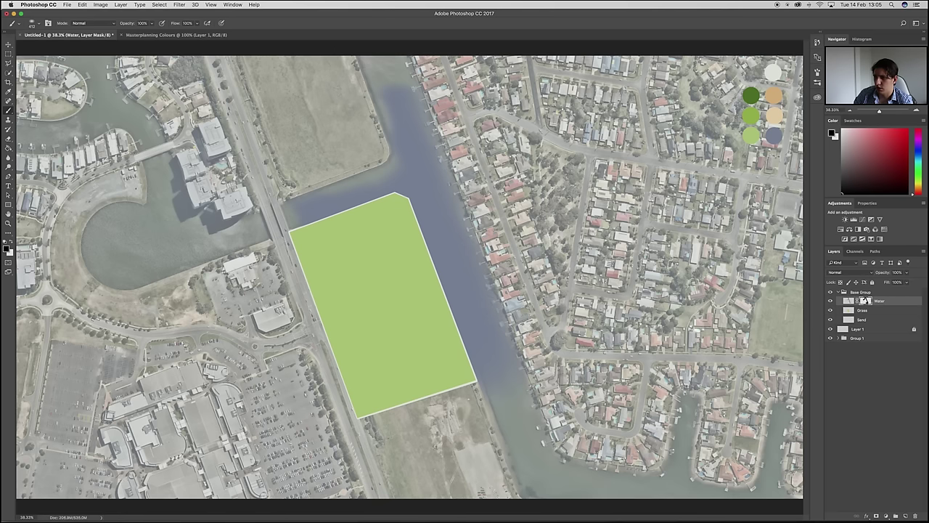
Collapse Base Group and create a new group above it named "Paths"
left_click(839, 293)
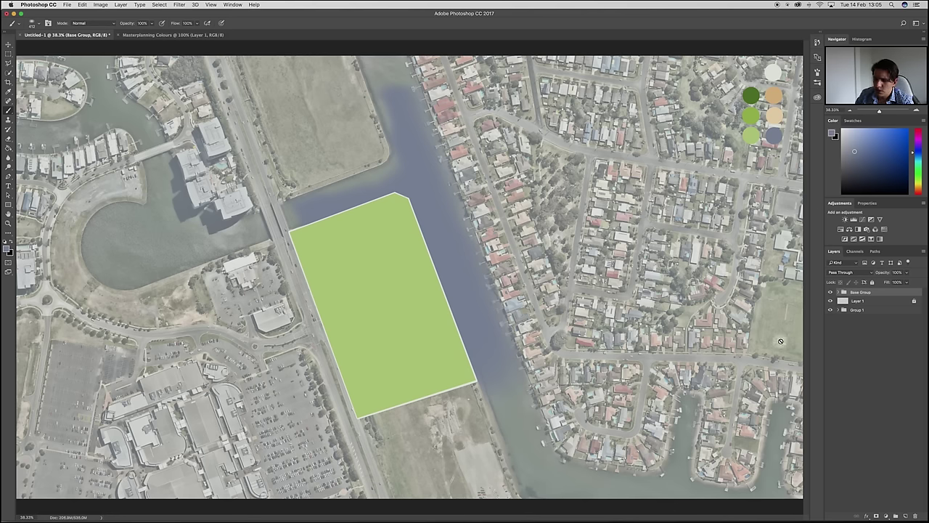
left_click(897, 515)
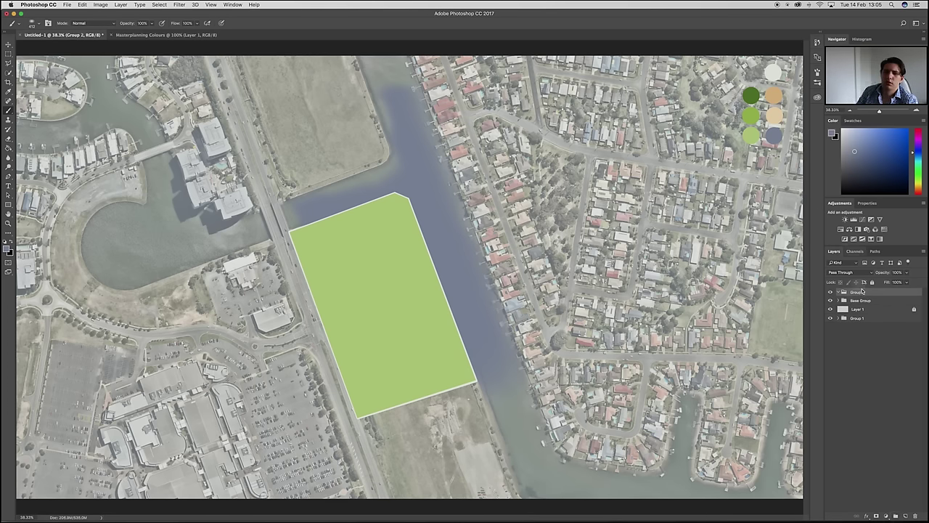
double_click(858, 292)
type("Har")
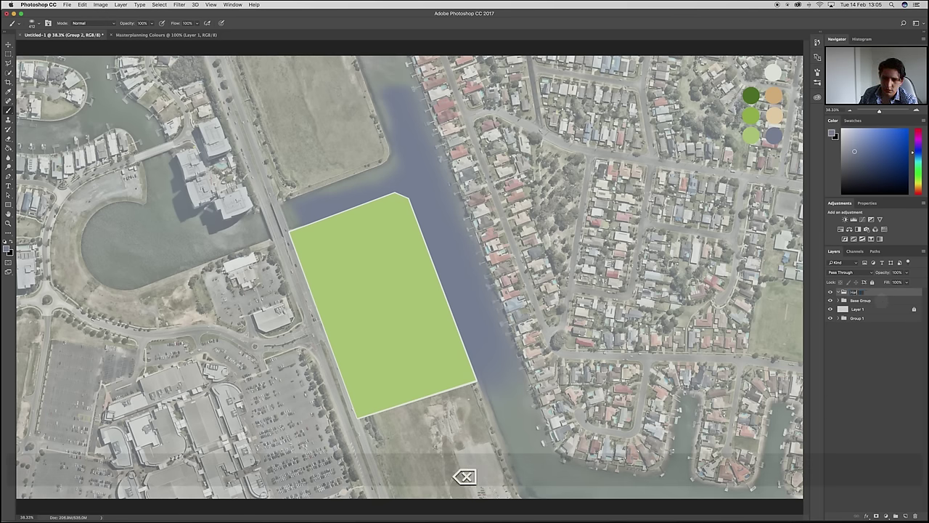
type("Aths")
key("Return")
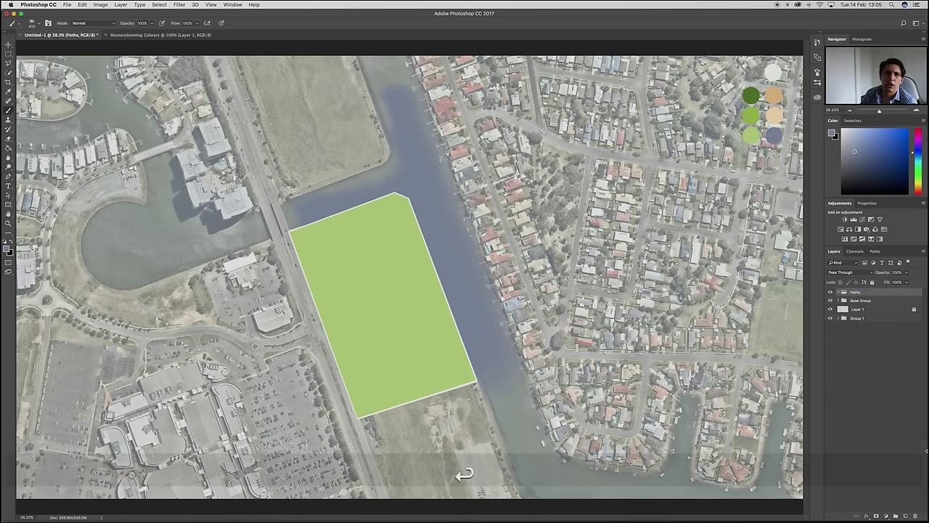
Add a new layer inside the Paths group and name it "Roads"
left_click(906, 516)
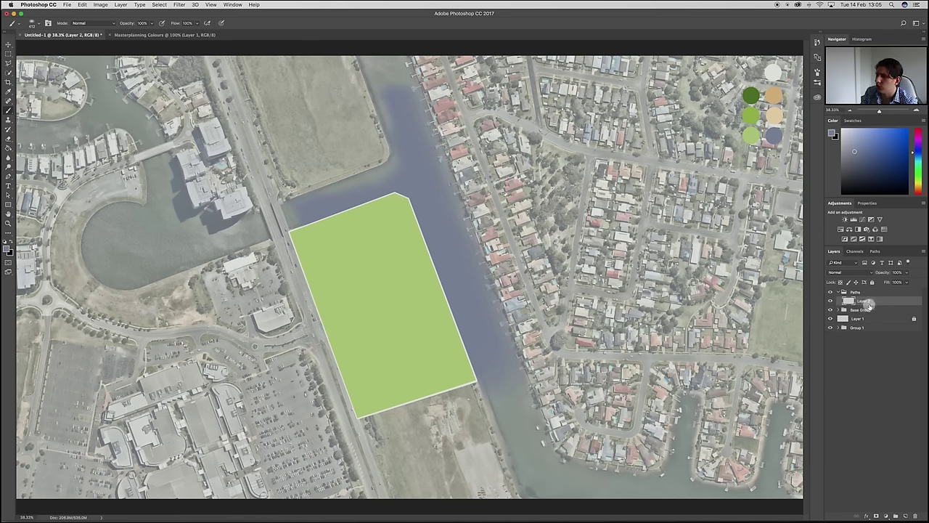
double_click(869, 305)
key("Escape")
key("b")
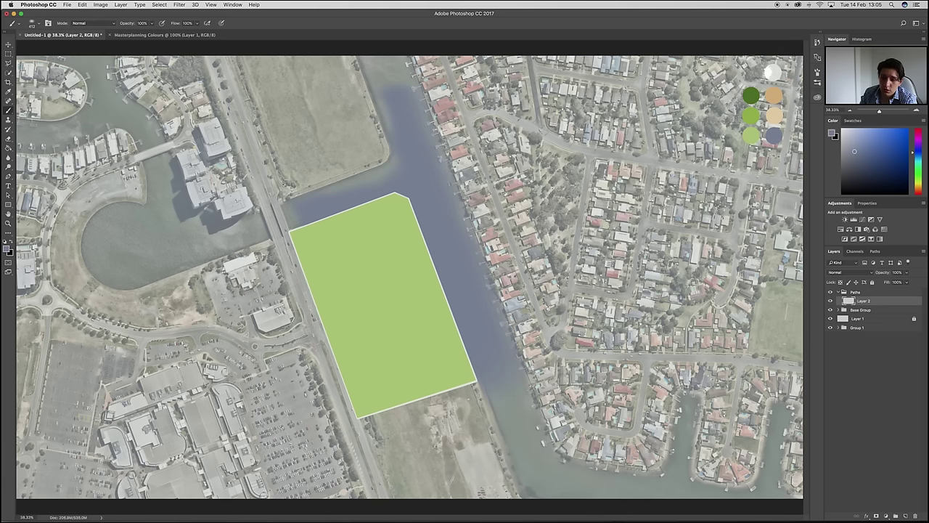
double_click(862, 301)
type("Roads")
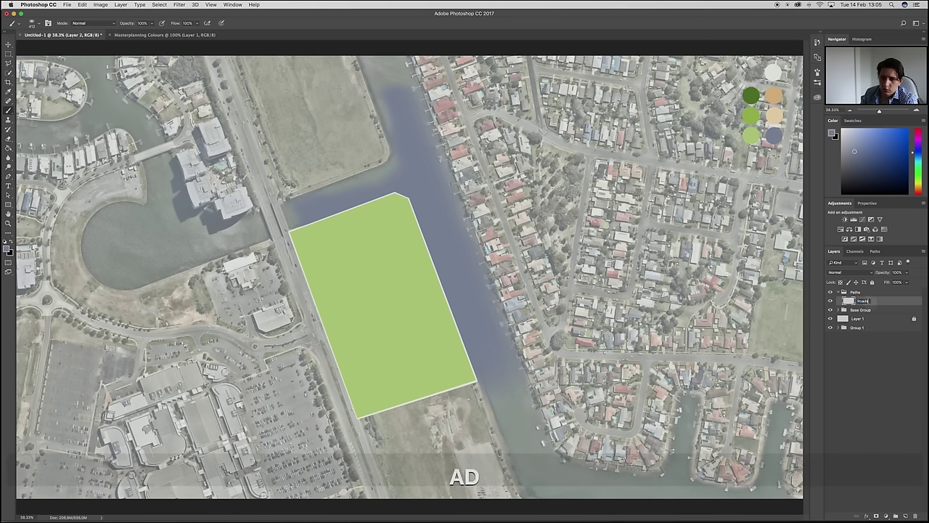
key("Return")
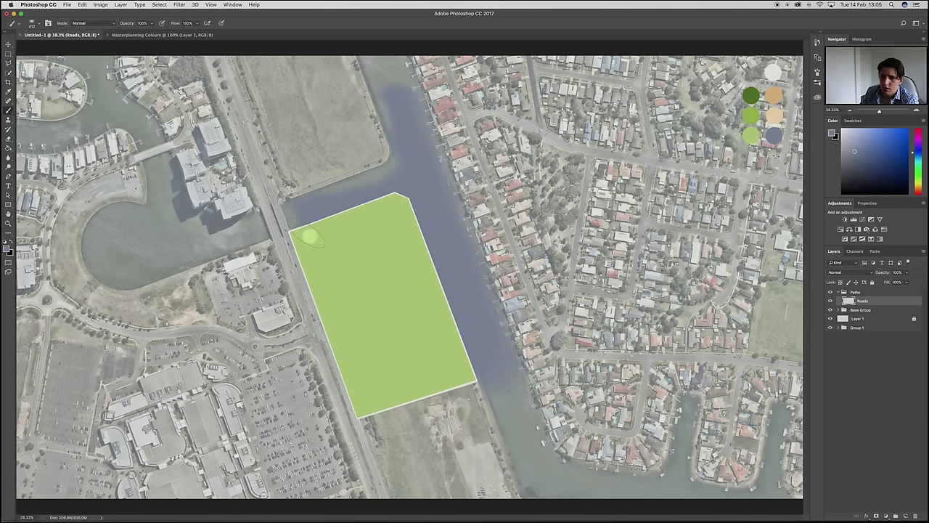
Set up a hard round brush with 100% hardness and a size of about 47 px to suit the road width
key("b")
right_click(351, 208)
left_click(395, 254)
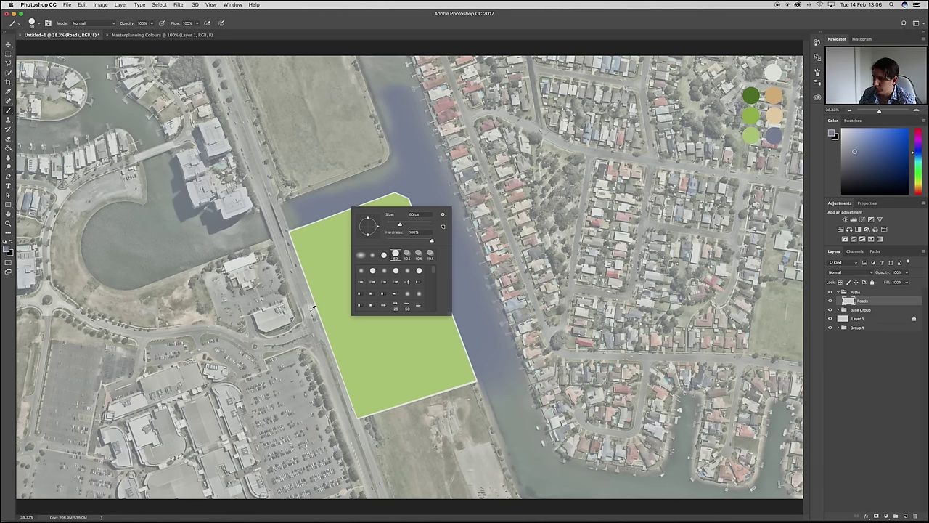
scroll(314, 308, "up", 5)
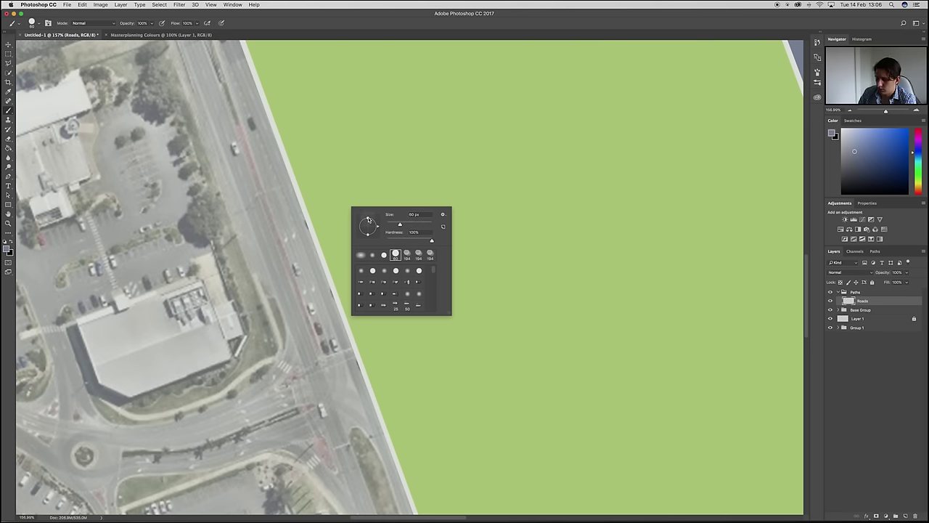
key("bracketleft")
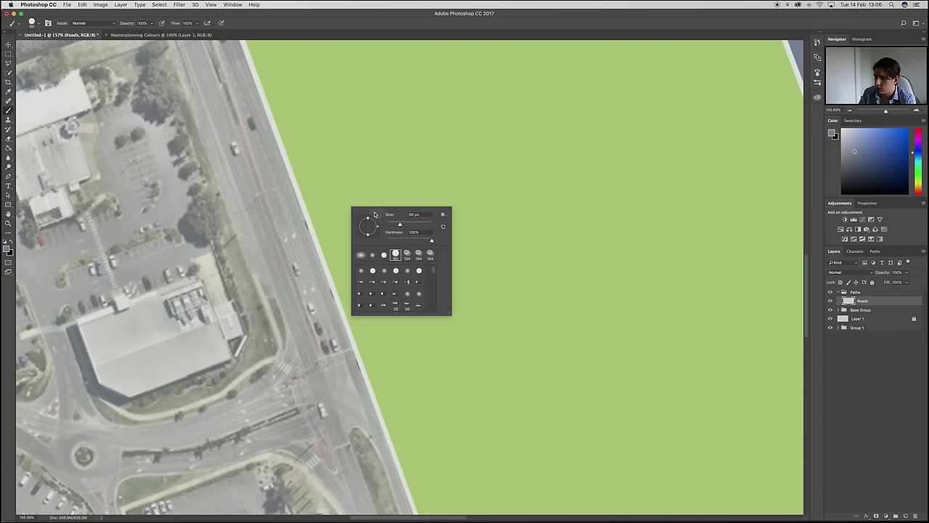
left_click_drag(398, 225, 397, 225)
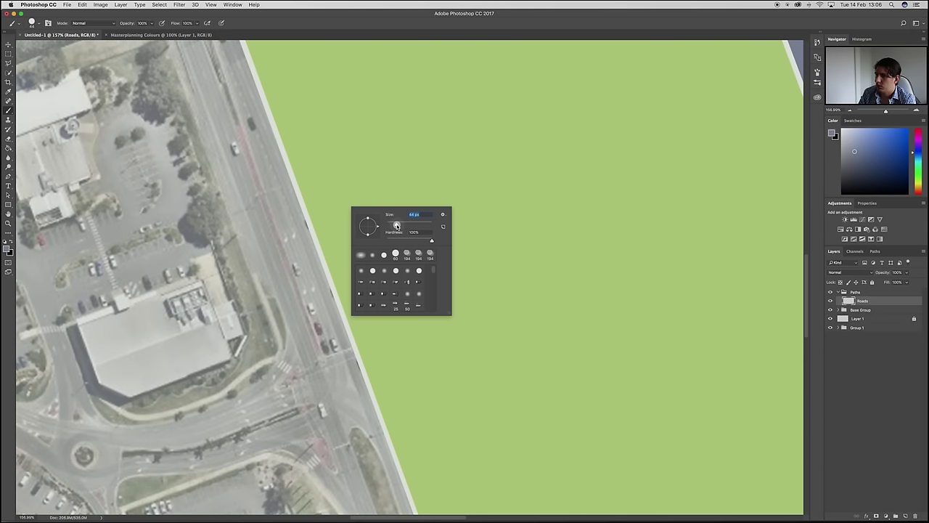
left_click(391, 156)
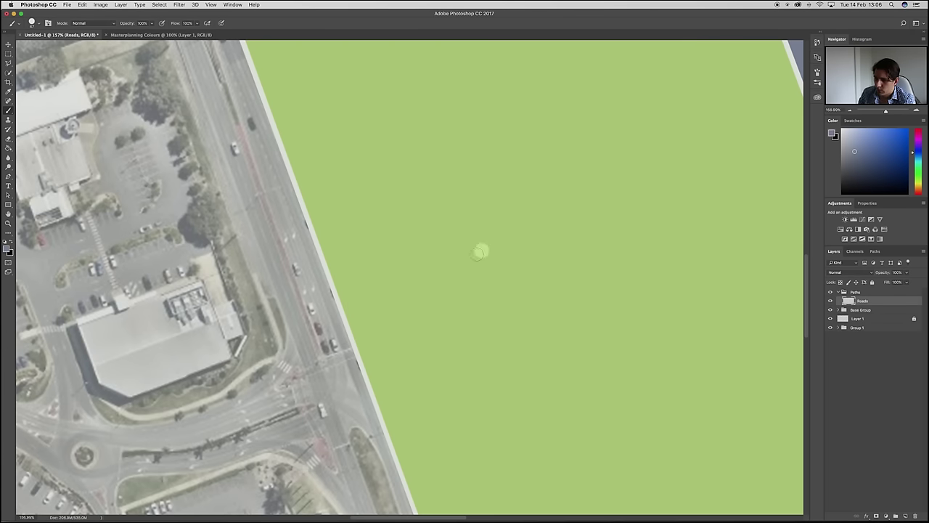
Try painting two freehand road strokes across the site on the Roads layer, and undo both strokes
scroll(503, 326, "down", 5)
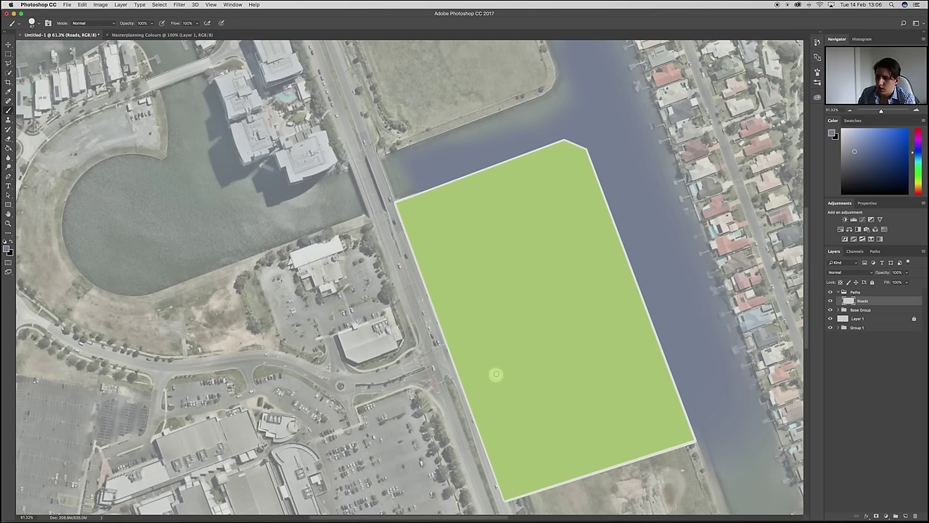
left_click_drag(496, 367, 591, 335)
left_click_drag(481, 337, 559, 313)
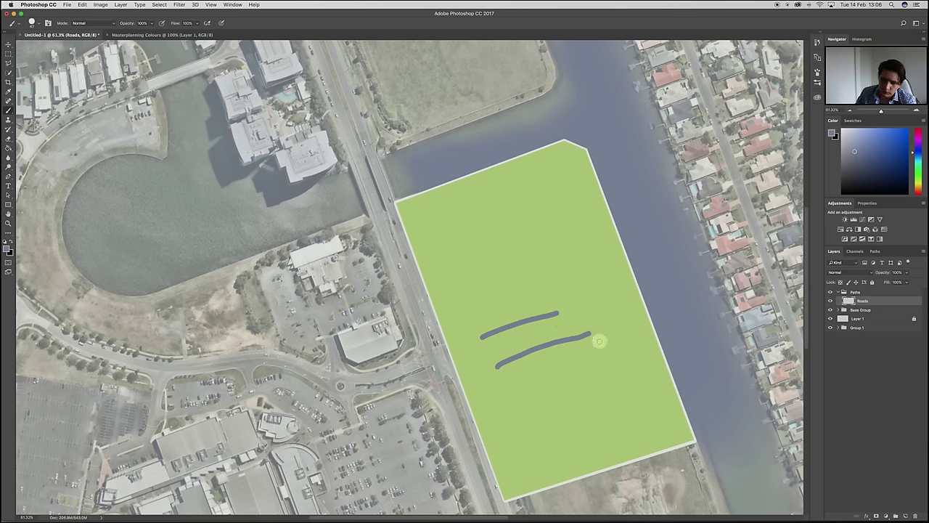
key("super+alt+z")
key("super+alt+z")
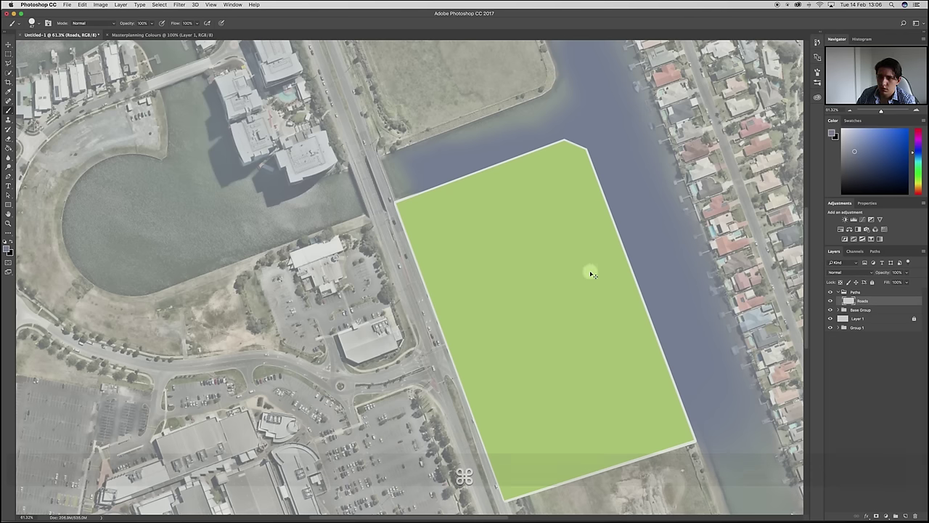
Sample the off-white palette swatch as the foreground colour and switch to the Pen tool for the roads
key("super+0")
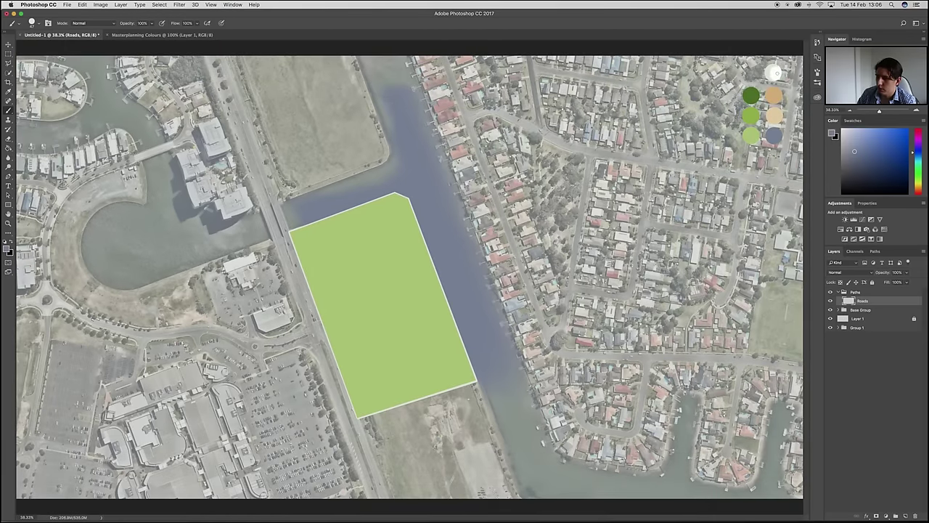
left_click(773, 72, "alt")
key("p")
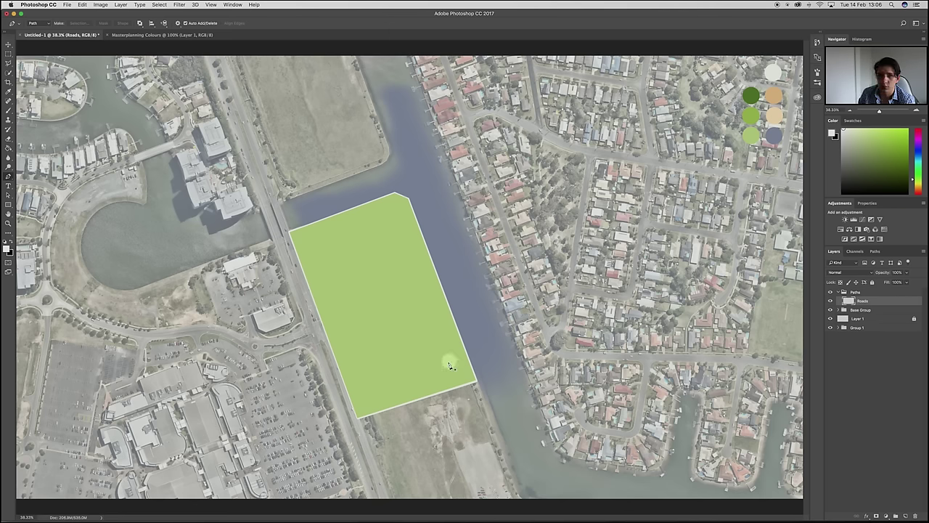
Draw a pen path from the middle of the site's street edge inward, curving round a rounded bend towards the northern end
scroll(348, 320, "up", 5)
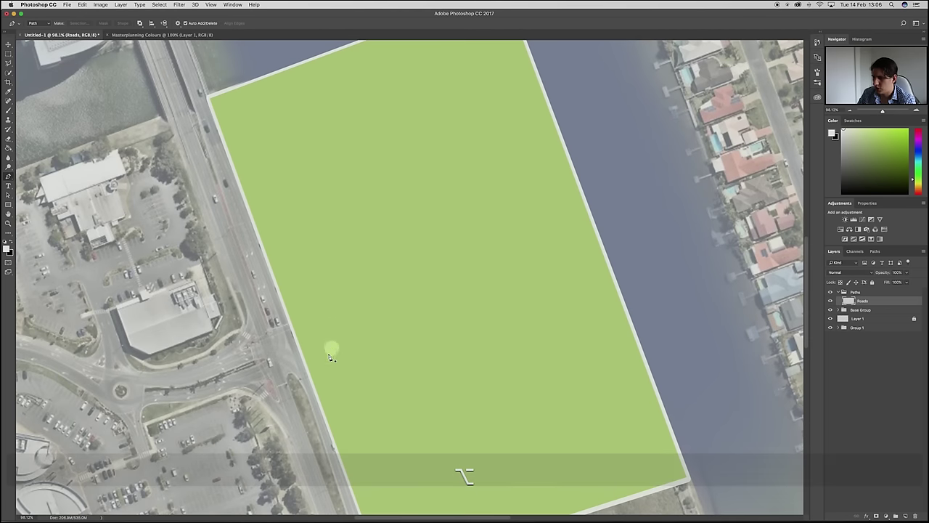
left_click(292, 330)
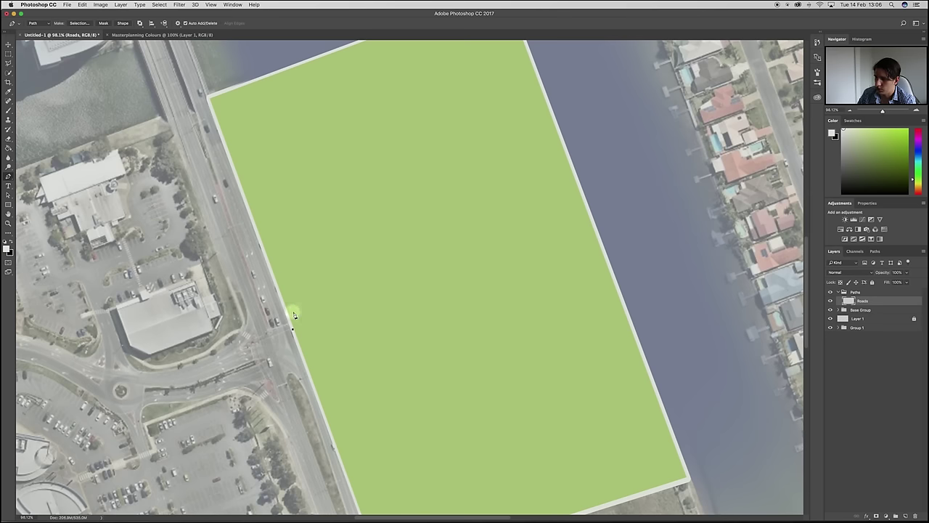
key("shift")
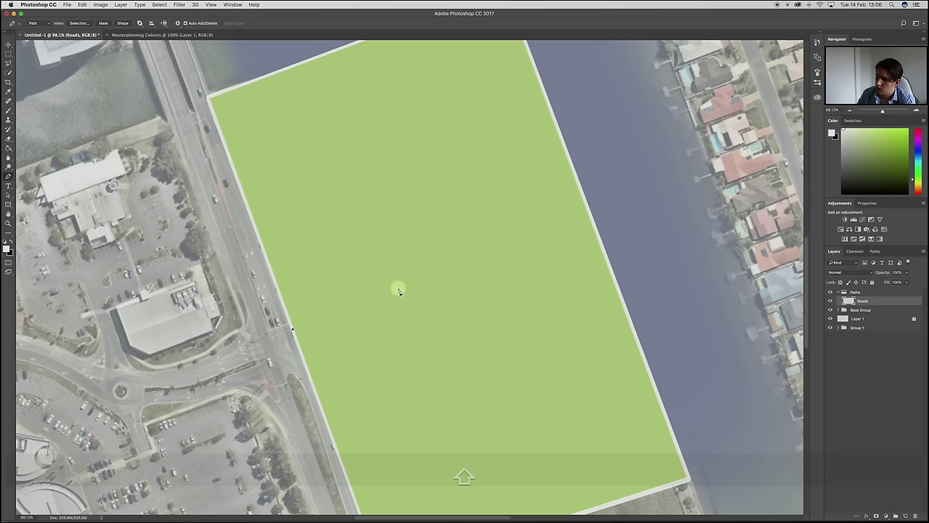
left_click(402, 288)
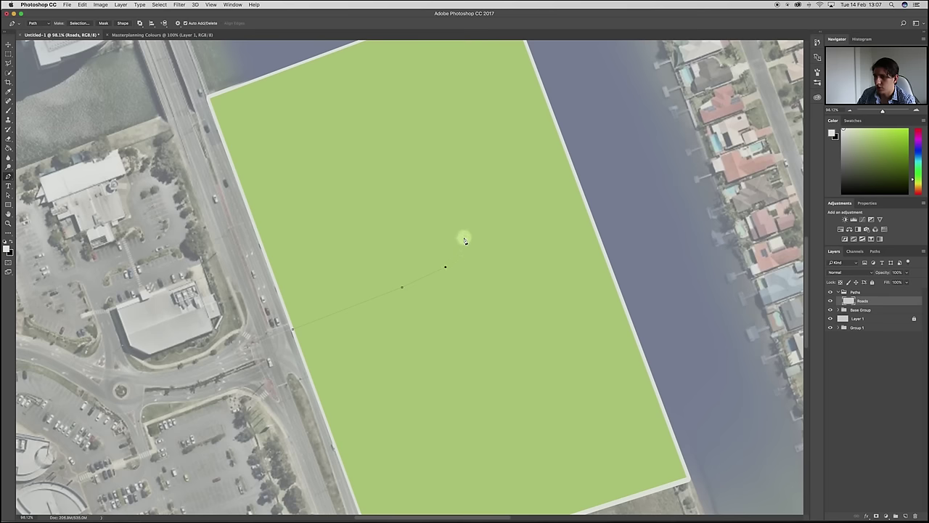
left_click_drag(468, 235, 464, 214)
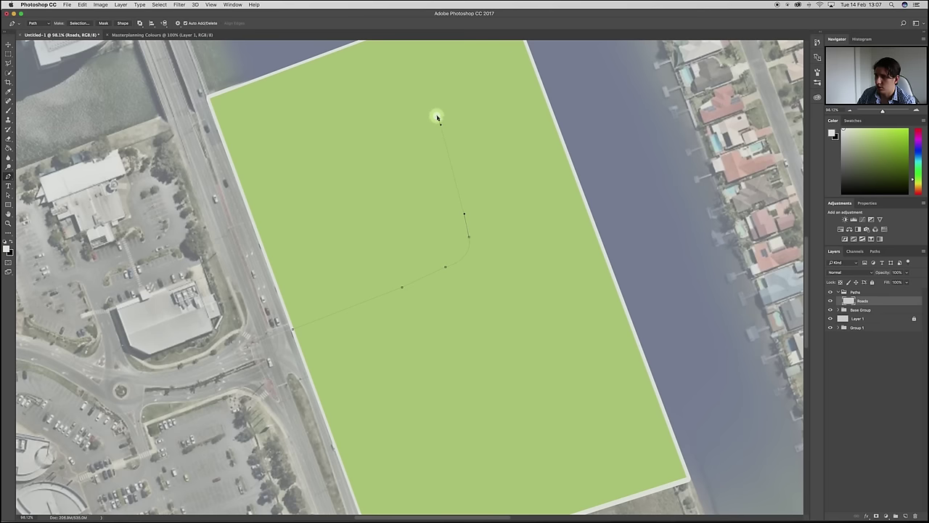
scroll(431, 120, "up", 3)
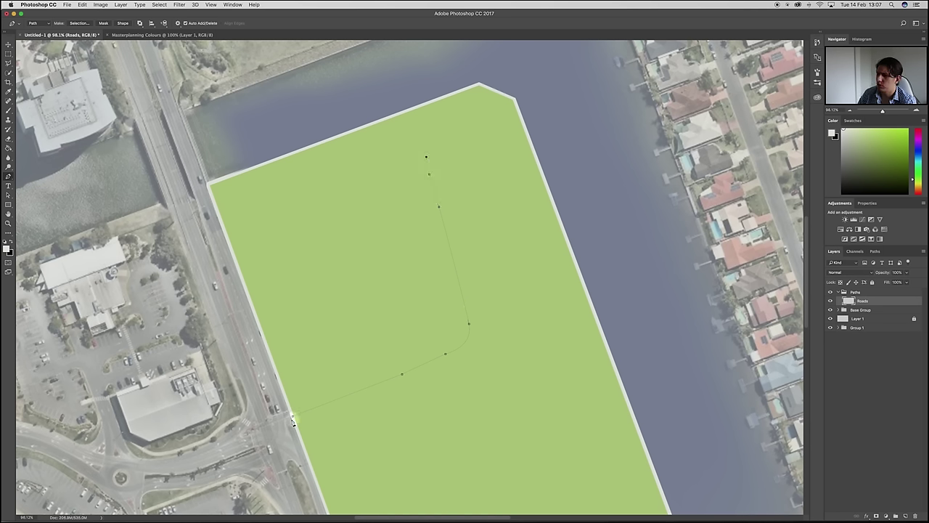
Stroke the northern road path with the brush on the Roads layer, and delete the path
right_click(384, 254)
left_click(417, 304)
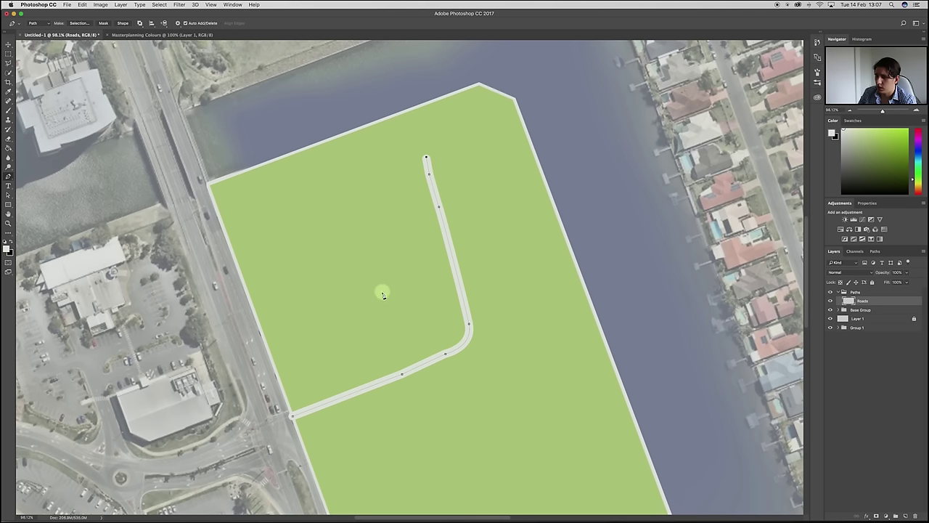
right_click(374, 319)
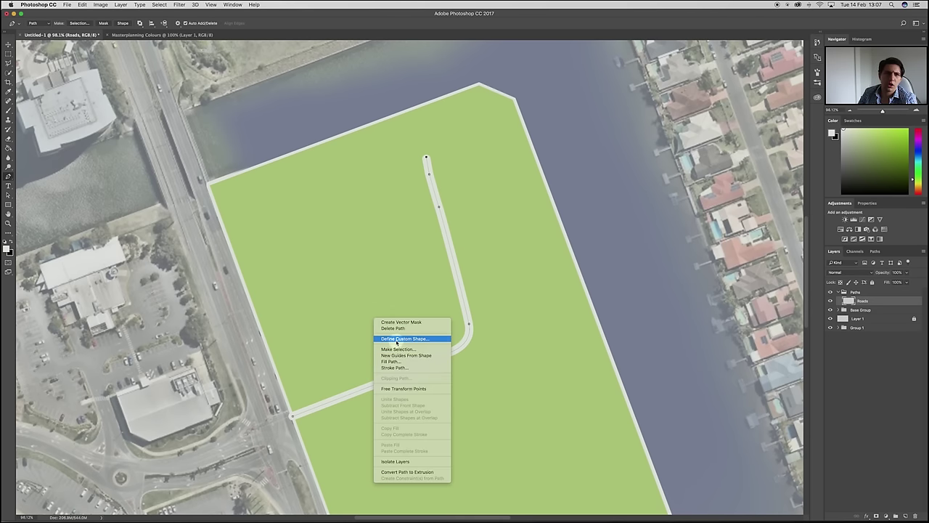
left_click(351, 392)
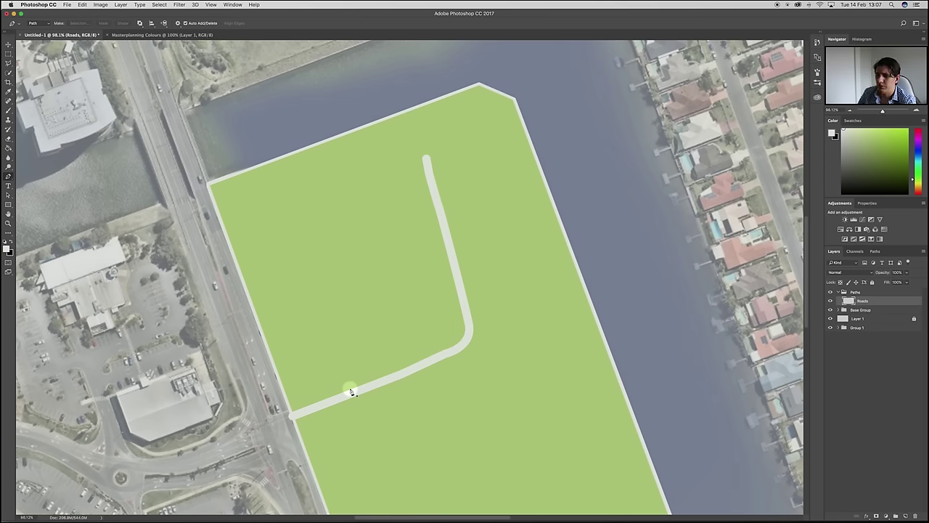
key("super+0")
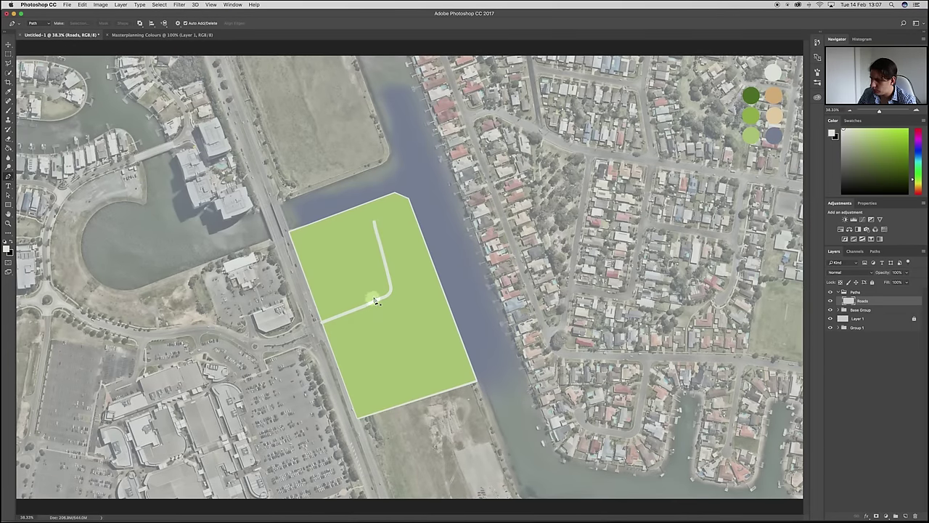
Draw a second pen path starting just below the first road's entrance, curving round a bend towards the site's southern boundary
scroll(363, 317, "up", 3)
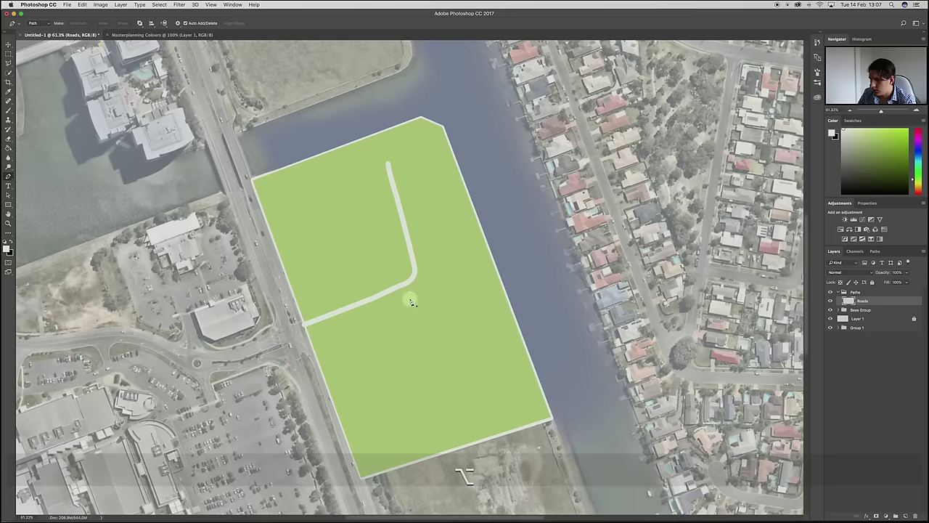
scroll(411, 302, "up", 2)
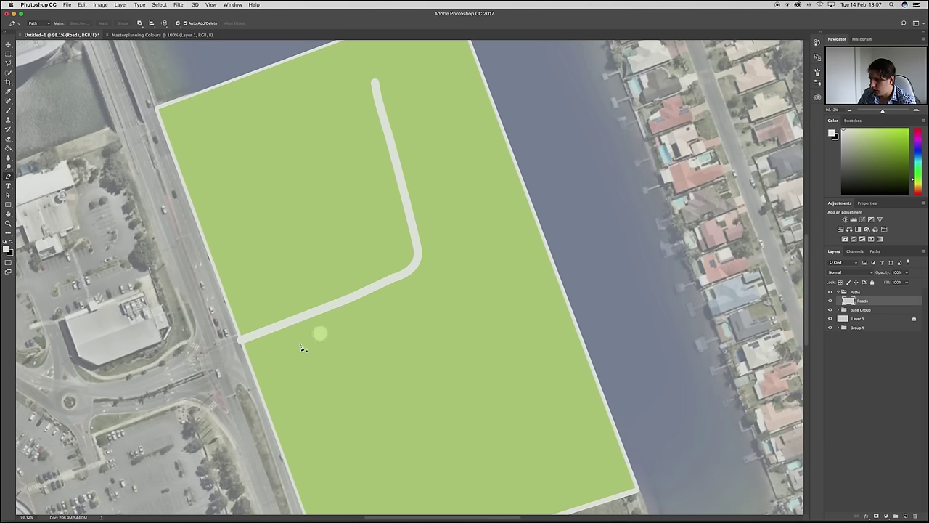
left_click(247, 357)
left_click(420, 296)
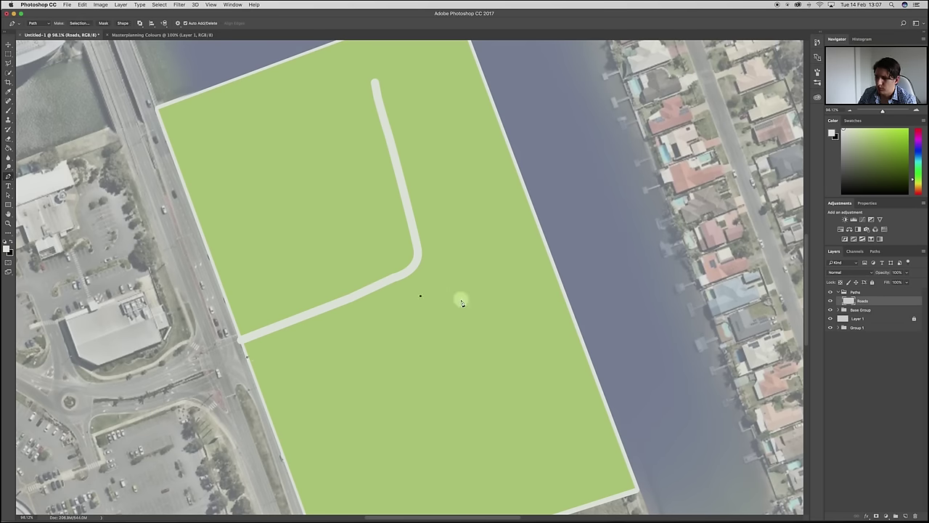
left_click_drag(459, 326, 460, 325)
left_click_drag(498, 424, 516, 468)
Stroke the southern road path with the brush, and delete the path
right_click(446, 399)
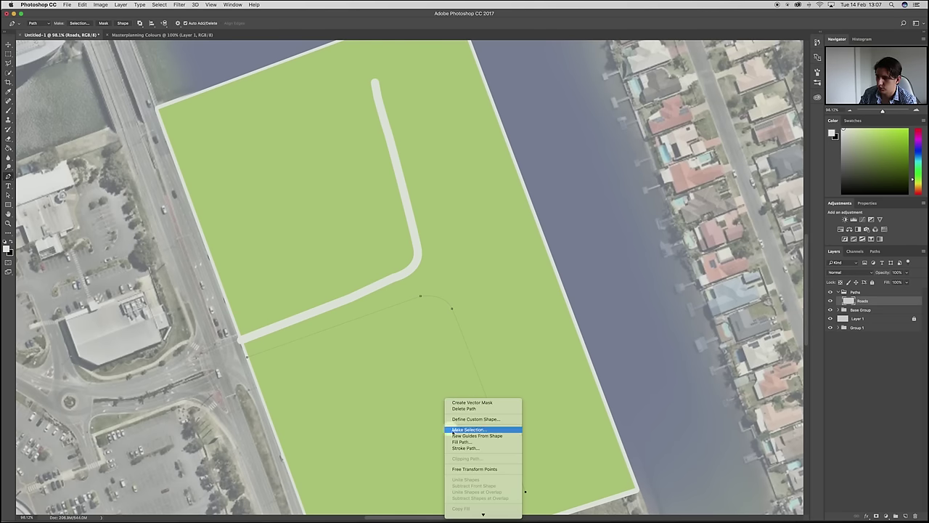
left_click(465, 448)
key("Return")
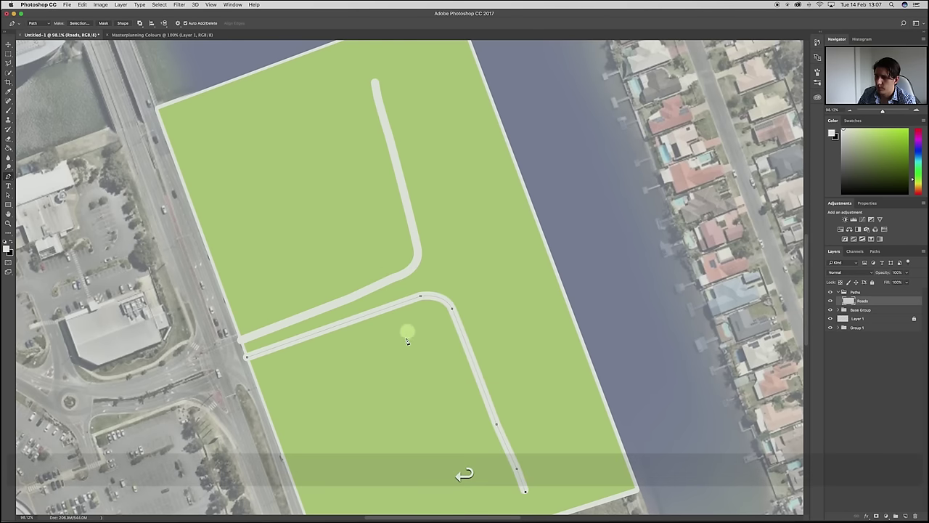
right_click(407, 338)
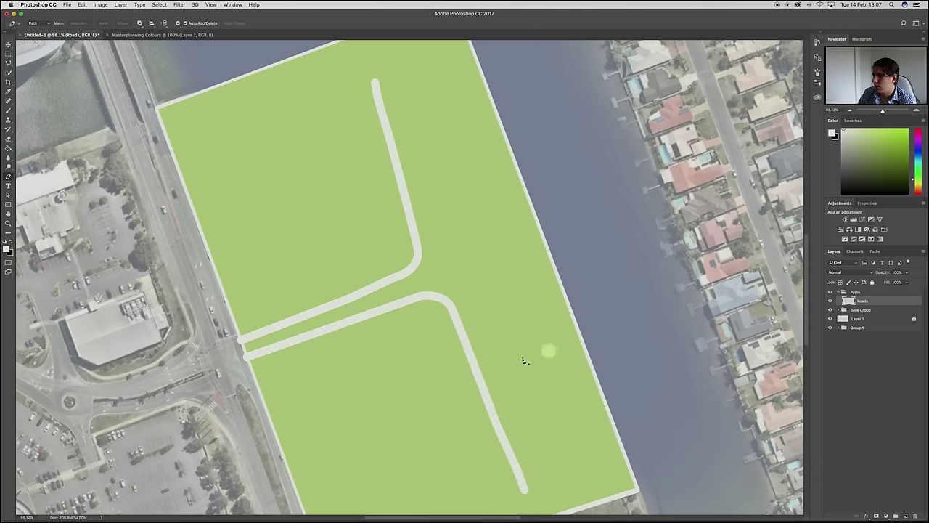
Draw a pen path for a side road branching from the northern road towards the street edge, with a slight bend near its end
scroll(440, 388, "down", 5)
scroll(385, 263, "up", 5)
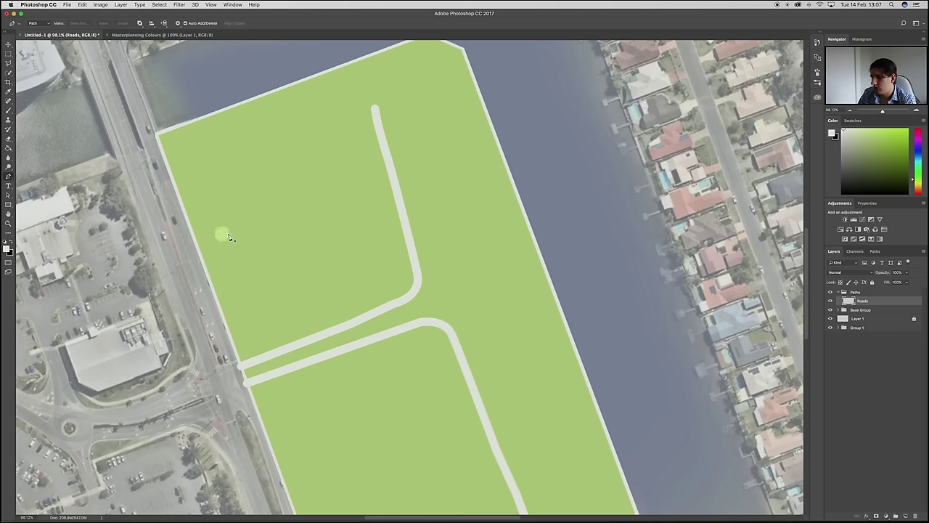
left_click(392, 183)
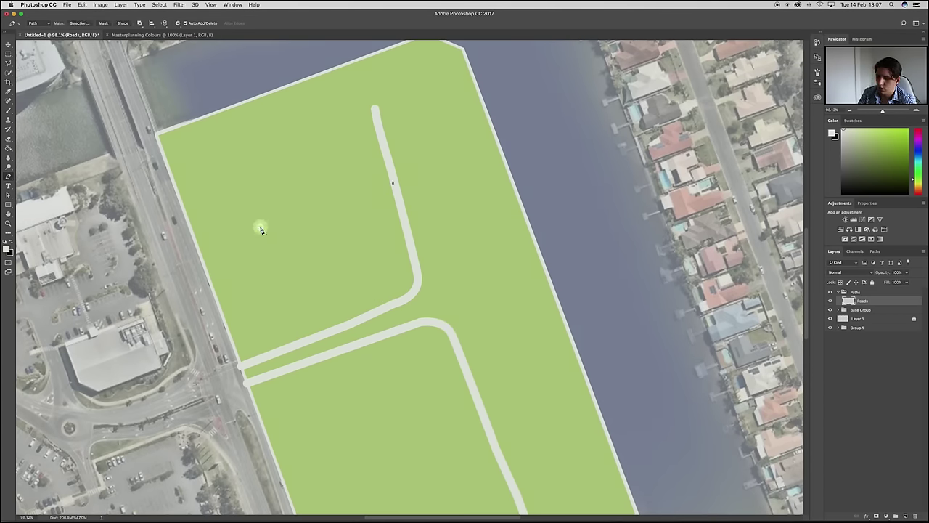
left_click(261, 227)
left_click(239, 237)
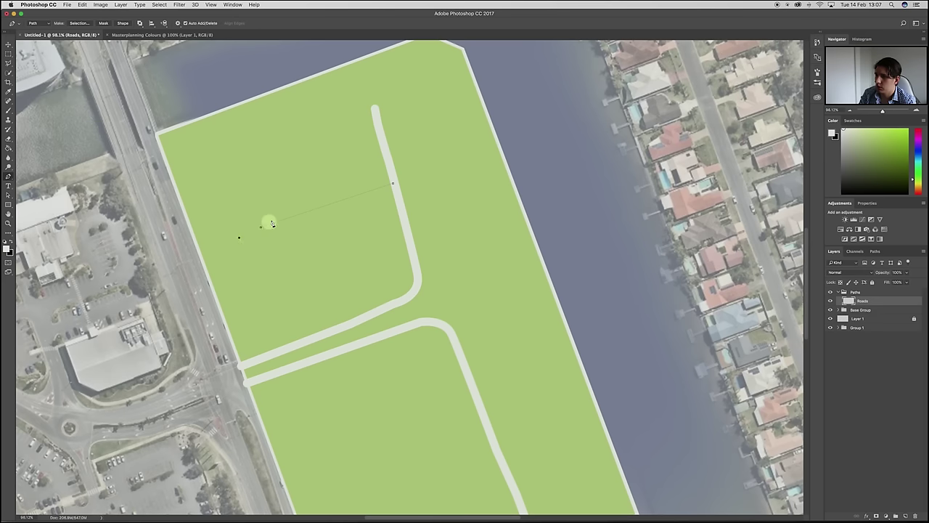
Stroke the street-side branch path with the brush, and delete the path
right_click(280, 194)
left_click(312, 243)
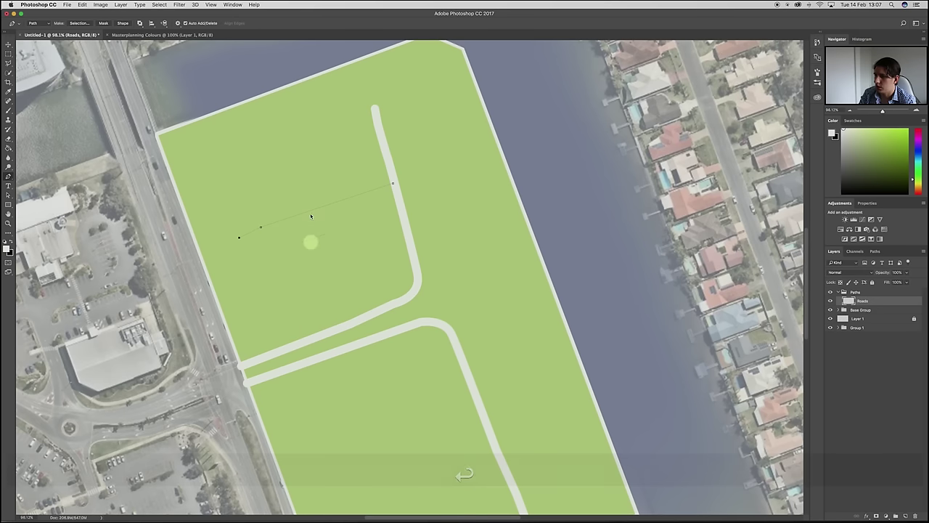
key("Return")
right_click(301, 115)
left_click(320, 162)
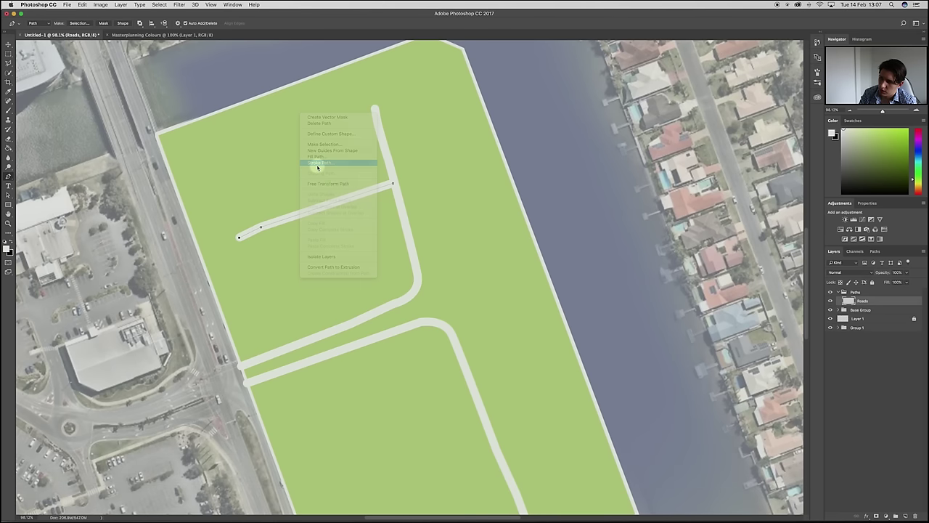
key("Return")
right_click(310, 179)
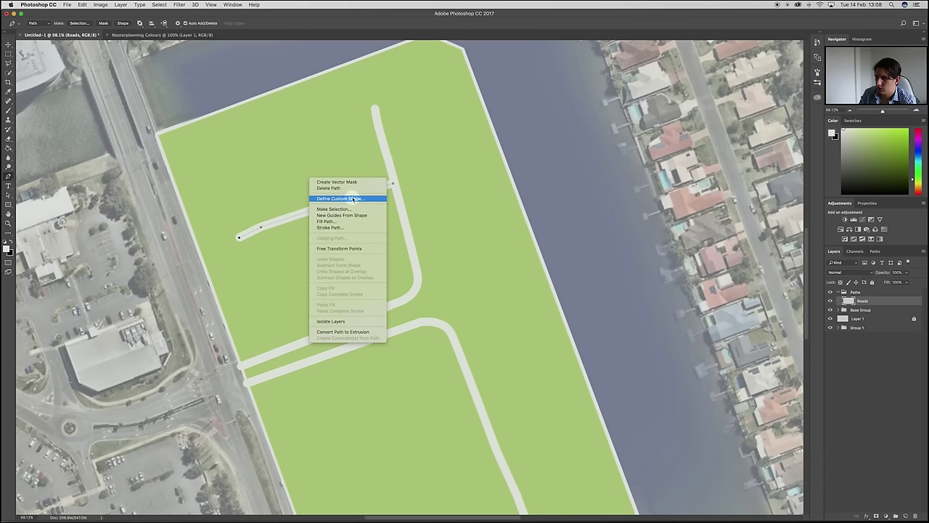
left_click(330, 187)
Add a short straight side road from the northern road towards the canal by stroking a pen path, and delete the path
left_click(407, 225)
right_click(426, 182)
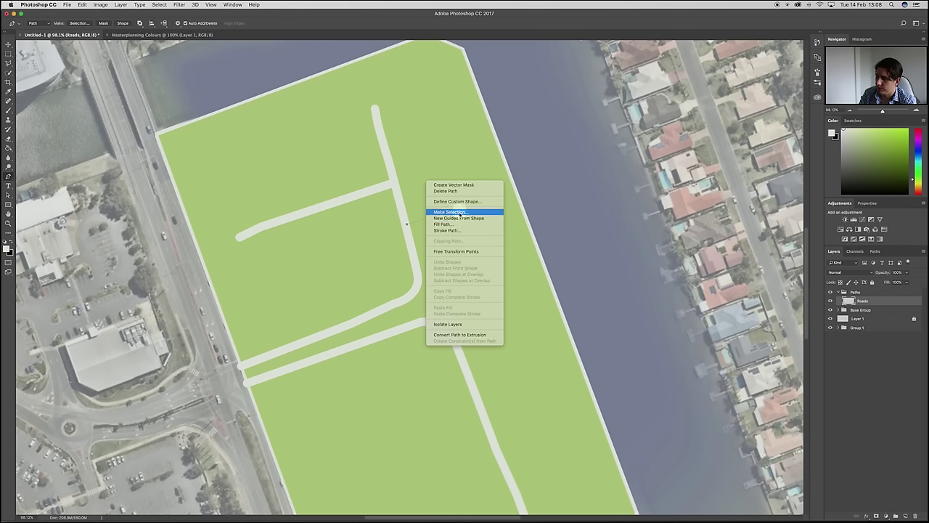
key("Return")
left_click(480, 202)
right_click(442, 179)
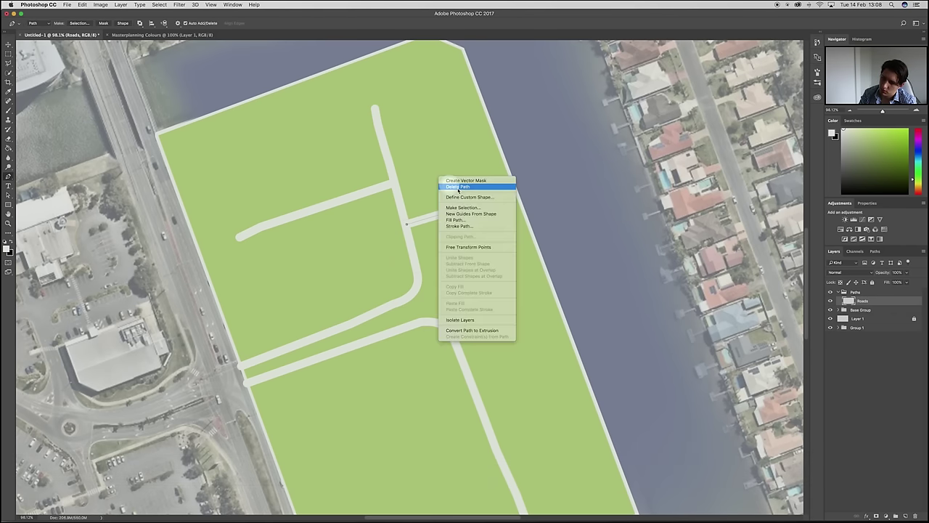
left_click(468, 195)
scroll(510, 389, "down", 3)
scroll(510, 390, "down", 3)
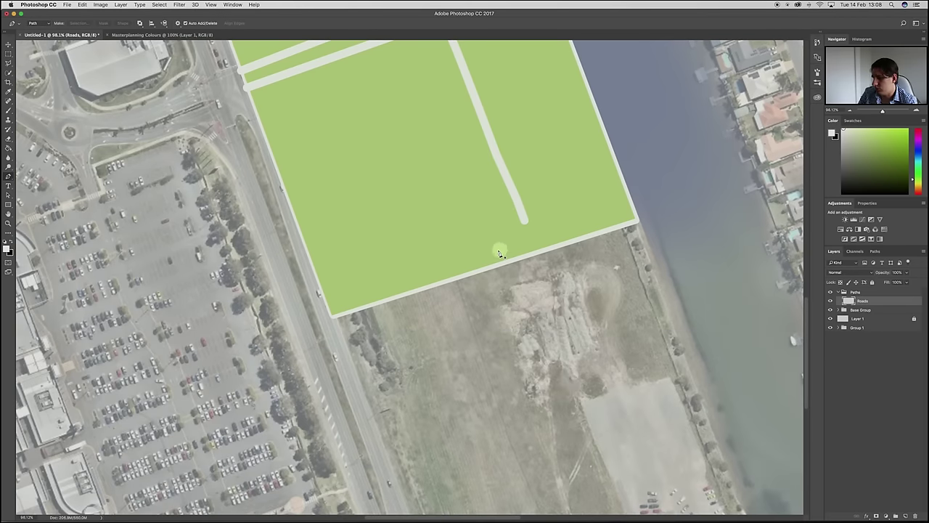
scroll(500, 247, "up", 3)
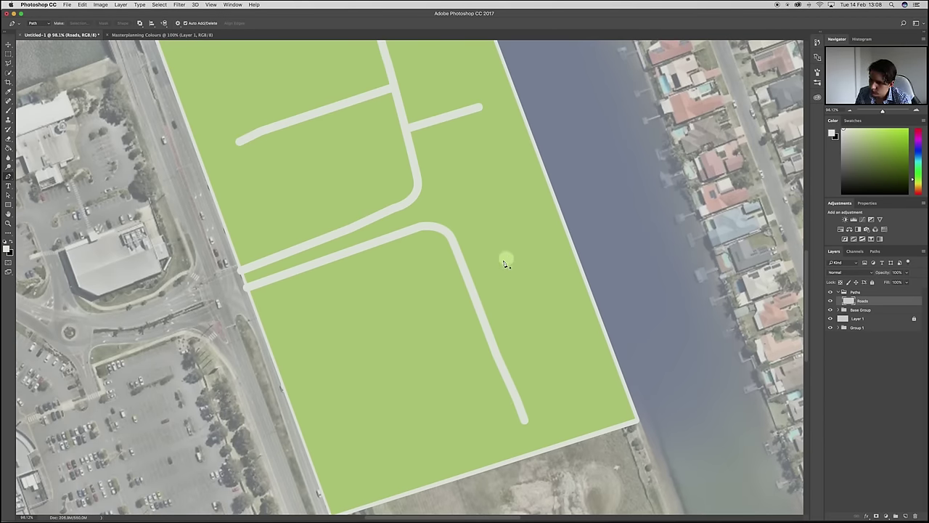
scroll(468, 302, "up", 1)
scroll(468, 302, "down", 2)
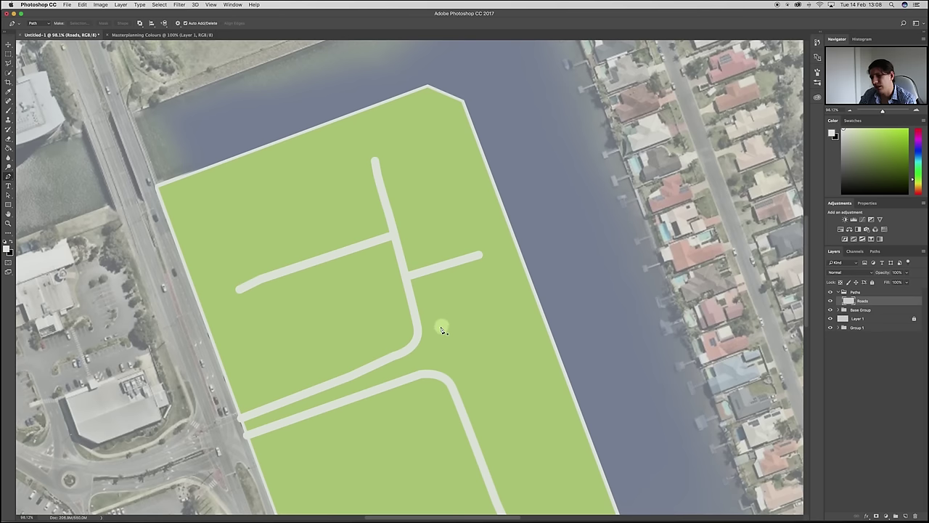
key("super+0")
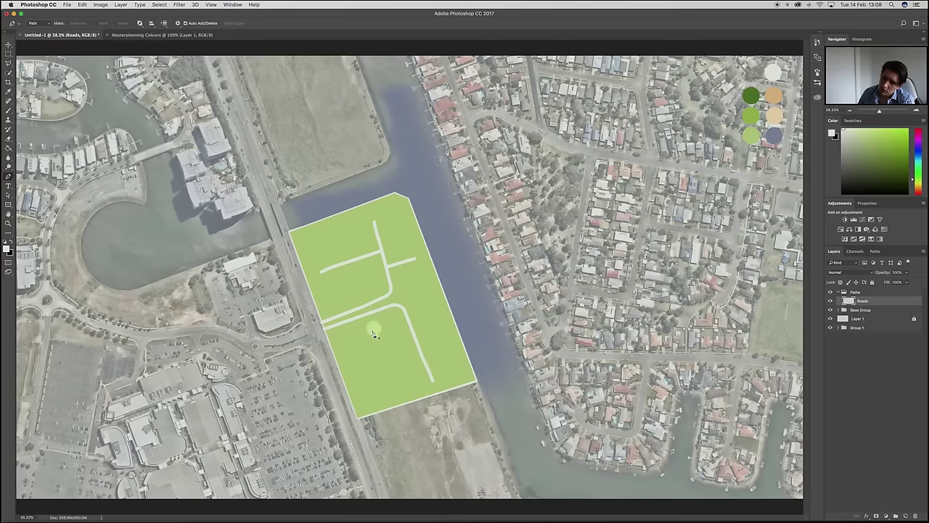
scroll(358, 327, "up", 2)
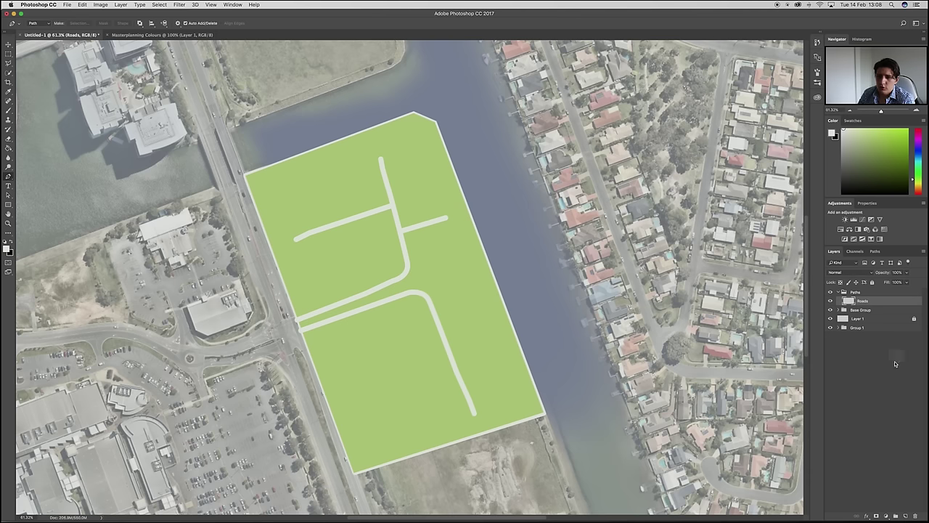
Collapse the Paths group and create a group above it named "Buildings" containing a new layer
left_click(842, 292)
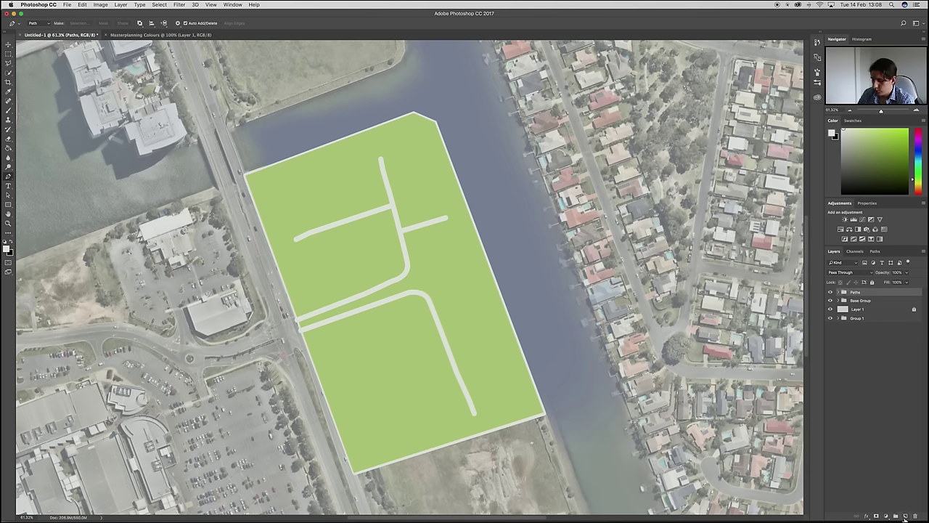
left_click(897, 515)
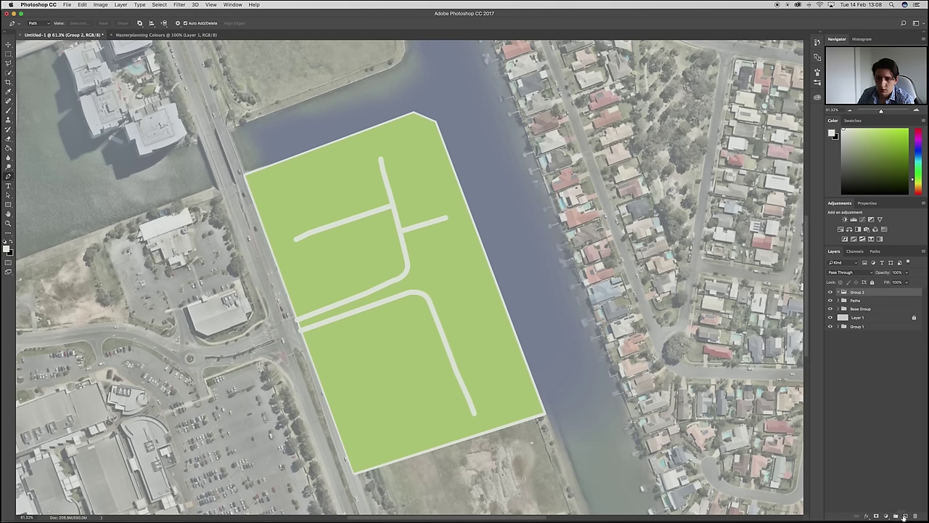
left_click(904, 515)
double_click(856, 292)
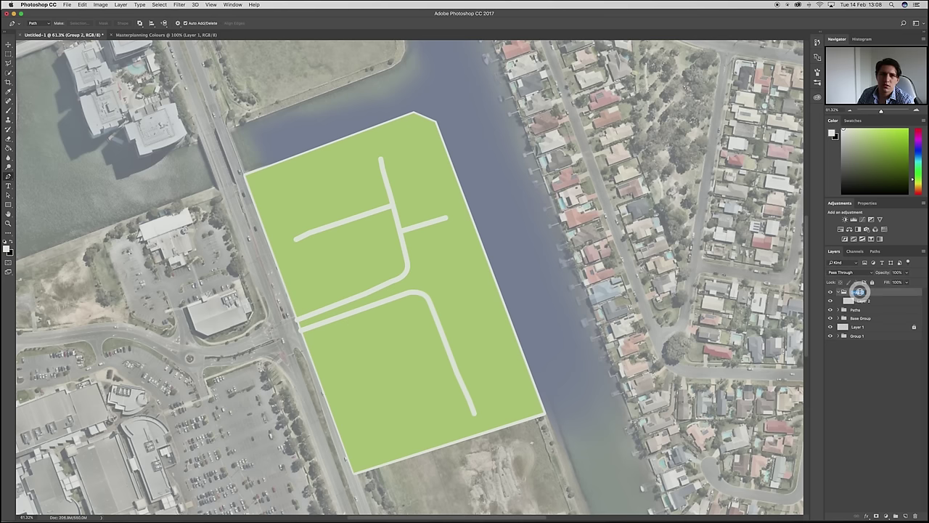
type("Uildings")
key("Return")
Rename the new layer in the Buildings group to "10 Stories"
left_click(864, 300)
double_click(863, 301)
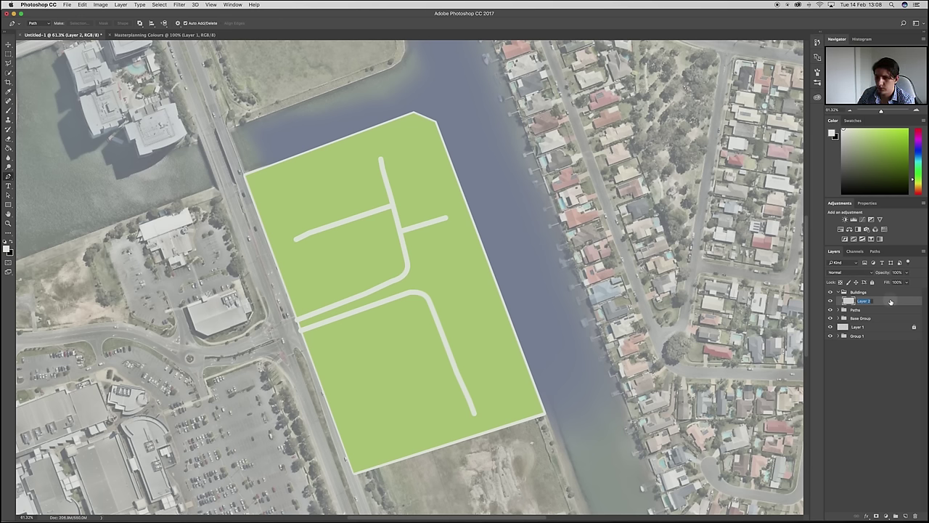
type("1")
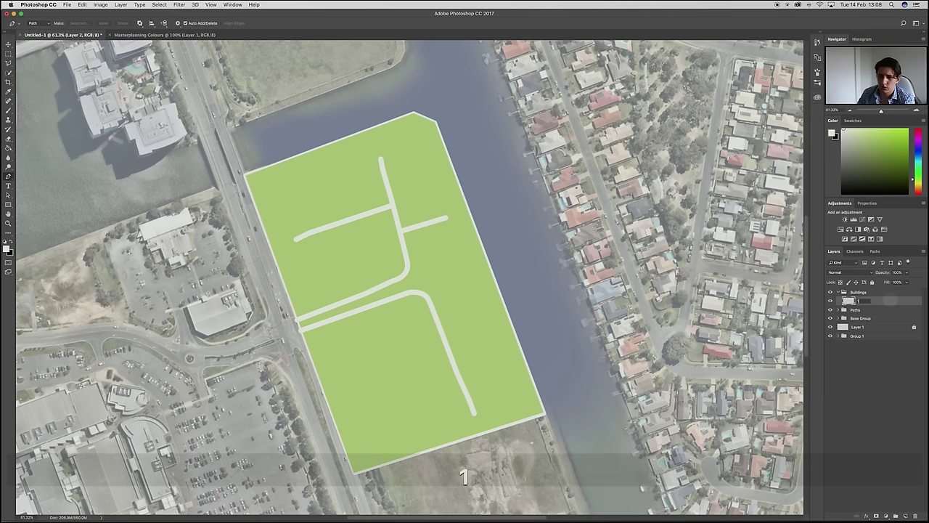
type("0 Stories")
key("Return")
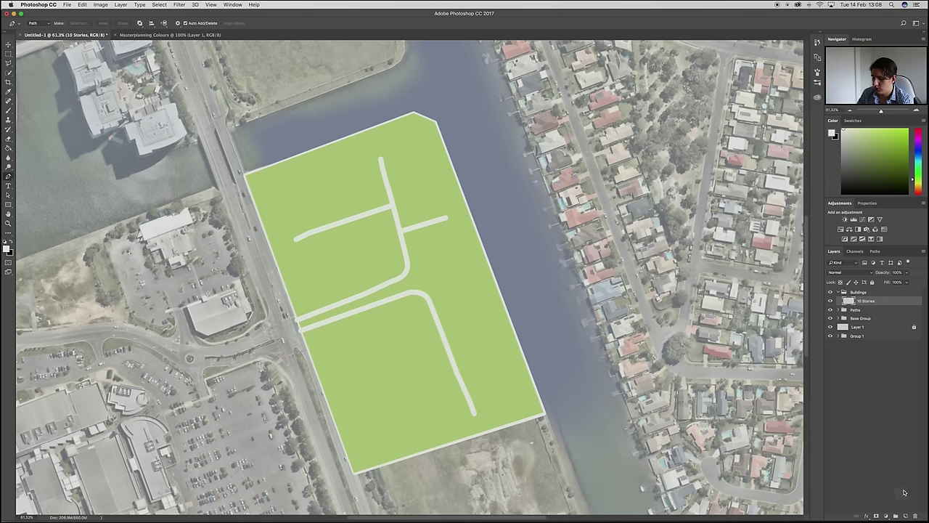
Add another layer to the Buildings group and name it "8 Stories"
left_click(906, 515)
double_click(864, 302)
key("BackSpace")
key("shift")
type("8 Stories")
key("Return")
Add a third layer to the Buildings group and name it "2 Storeys"
left_click(905, 514)
double_click(863, 301)
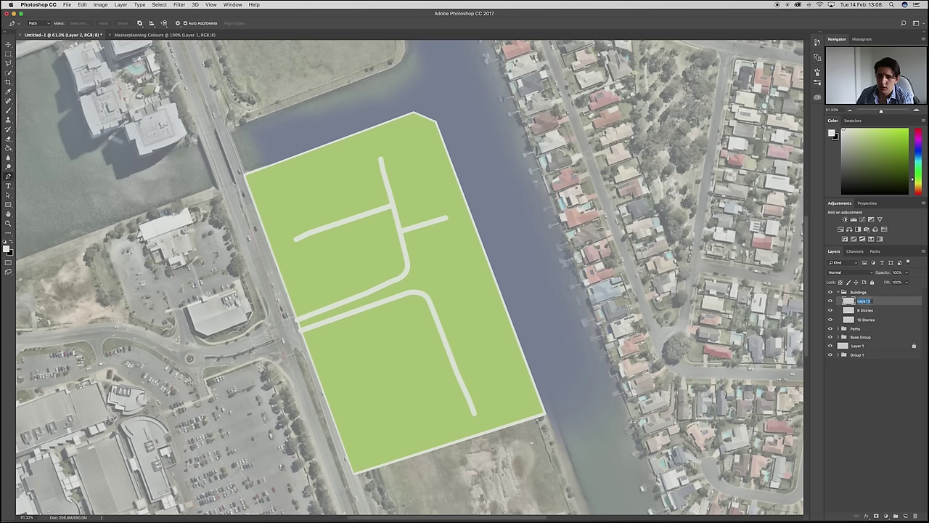
type("2 Store")
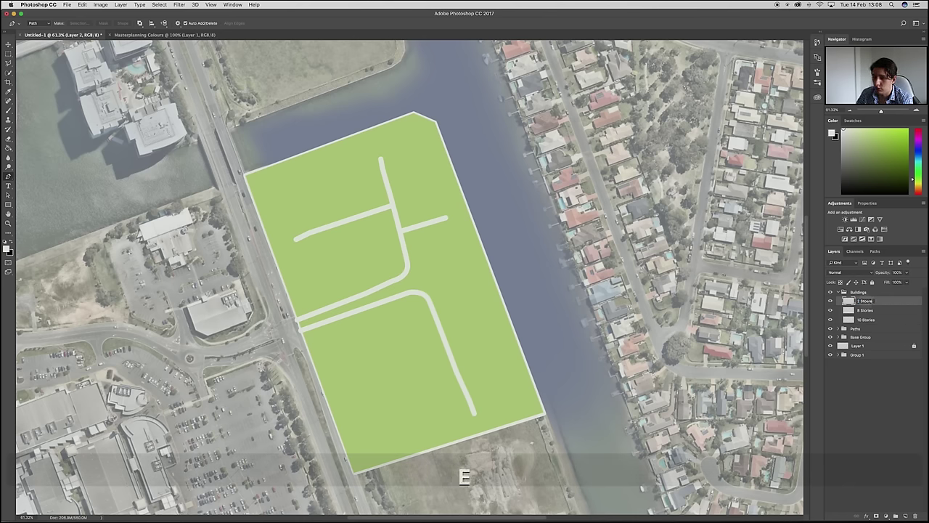
type("ys")
key("Return")
Add a fourth layer to the Buildings group and name it "Singles"
left_click(904, 514)
double_click(862, 299)
type("S")
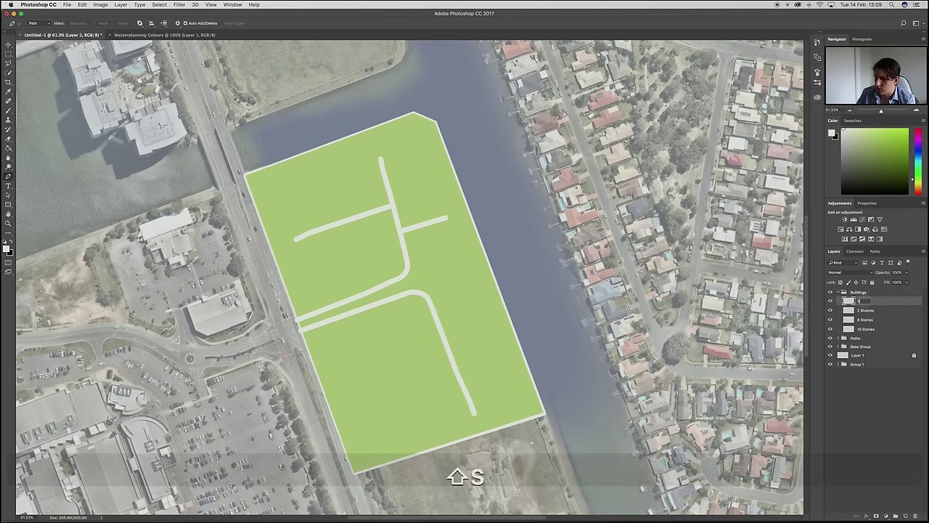
type("ingles")
key("Return")
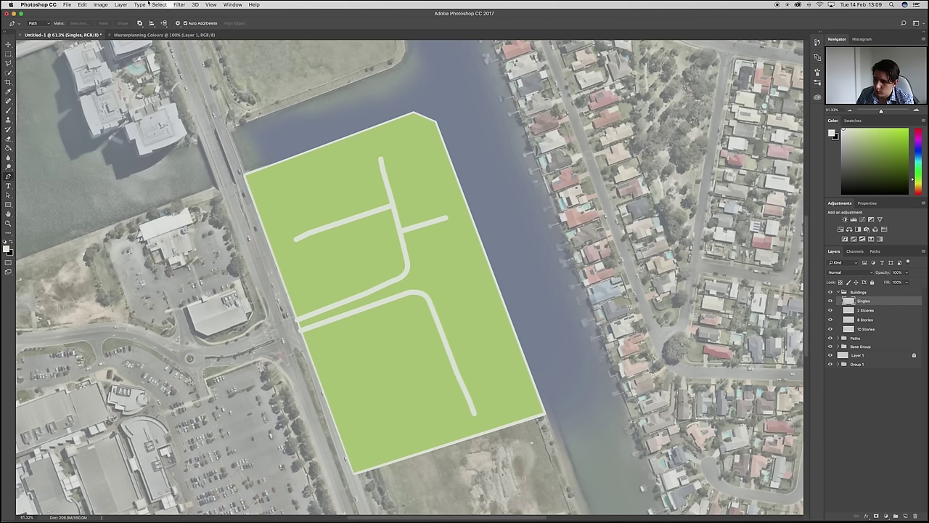
Activate the Roads layer in the Paths group and draw a straight pen path from the southern road's lower end to the street edge
key("w")
left_click(864, 337)
left_click(839, 337)
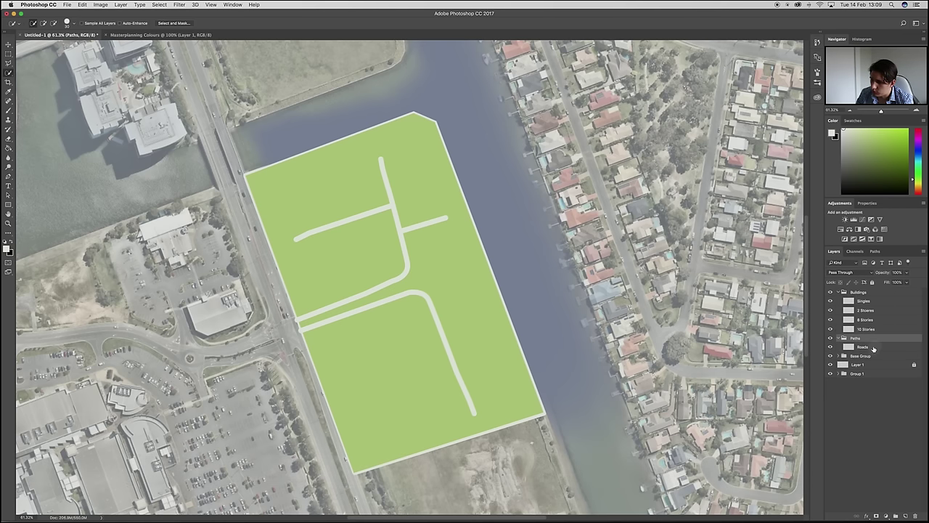
left_click(863, 347)
key("p")
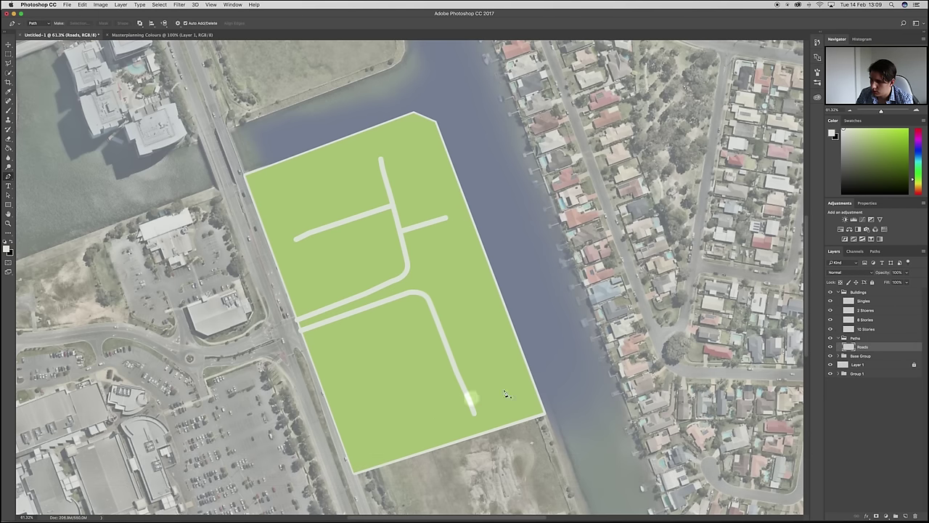
scroll(491, 416, "down", 1)
scroll(491, 415, "down", 2)
left_click(467, 368)
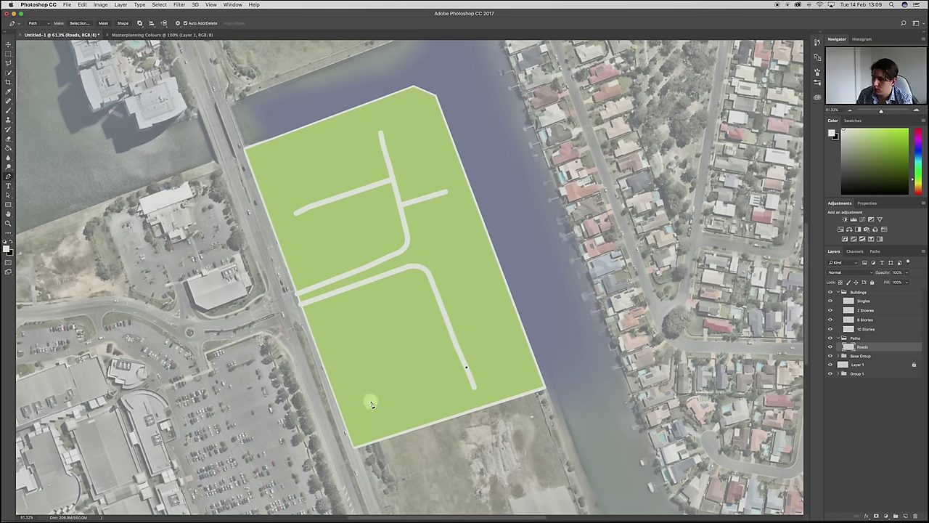
left_click(340, 410)
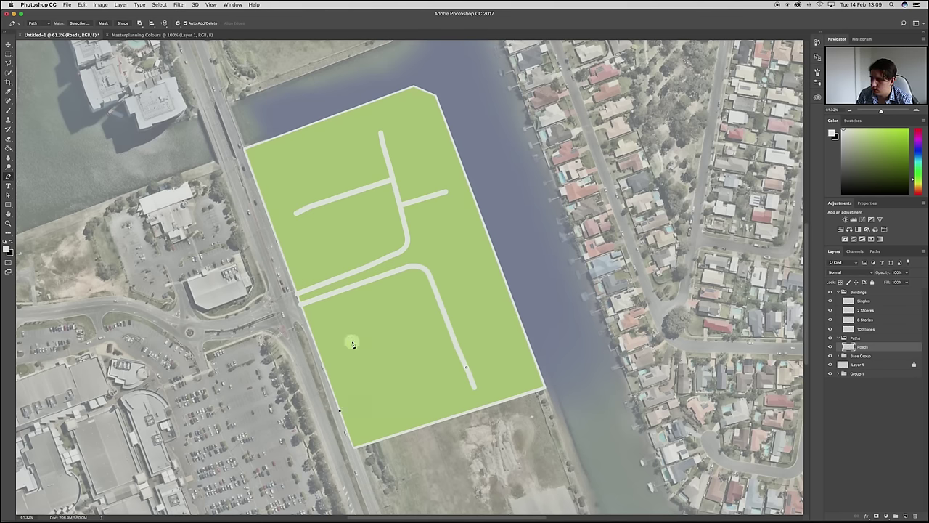
Stroke the lower cross-road path with the brush, and delete the path
right_click(423, 359)
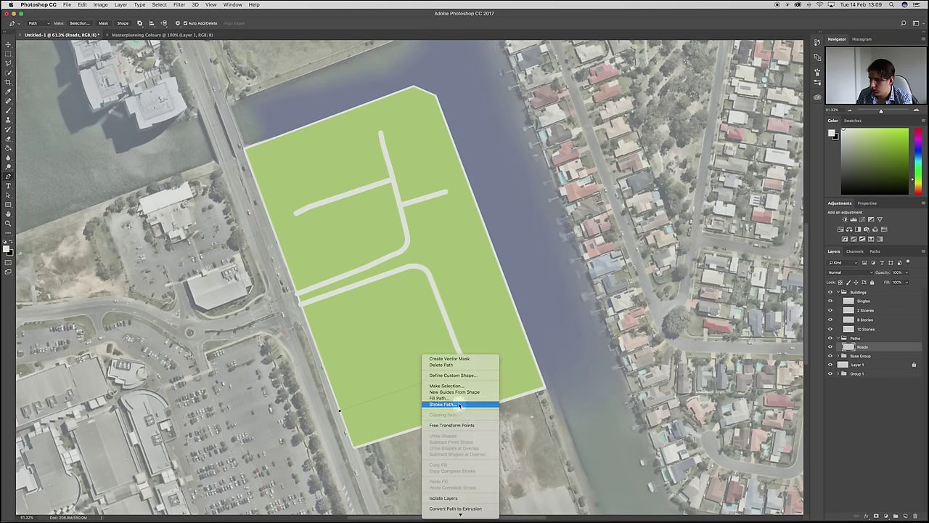
left_click(457, 405)
key("Return")
right_click(414, 342)
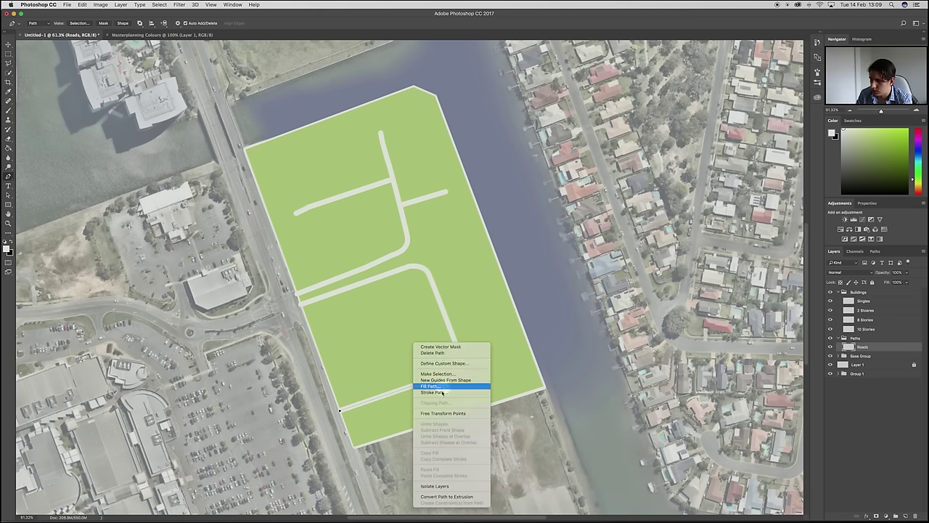
key("Return")
left_click(446, 319)
right_click(363, 333)
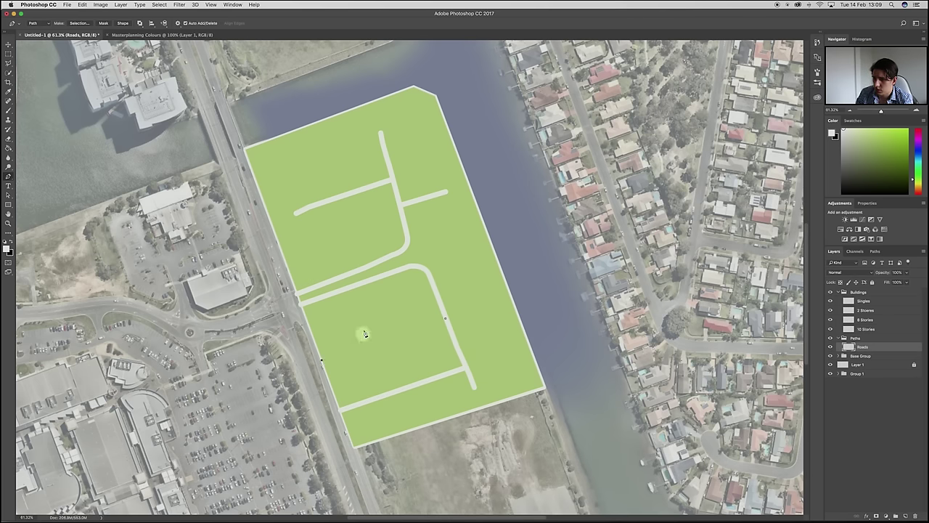
left_click(393, 370)
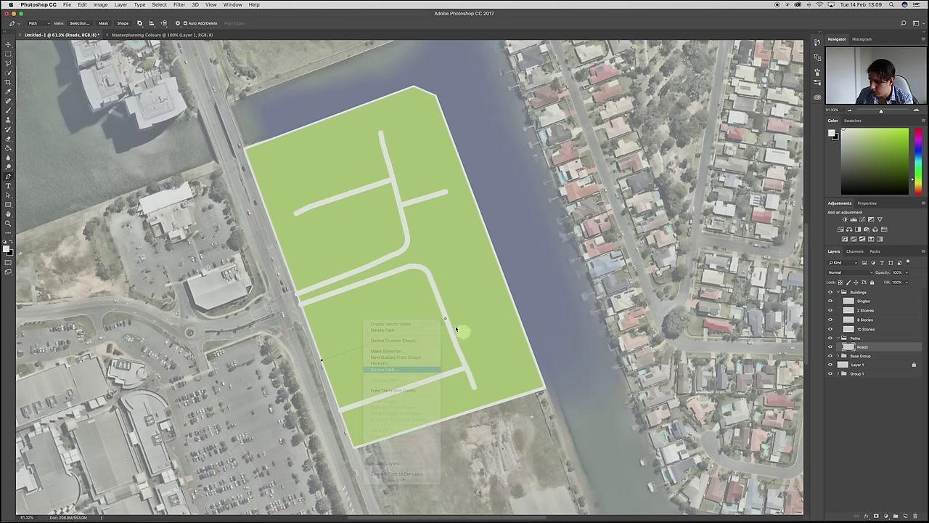
left_click(519, 250)
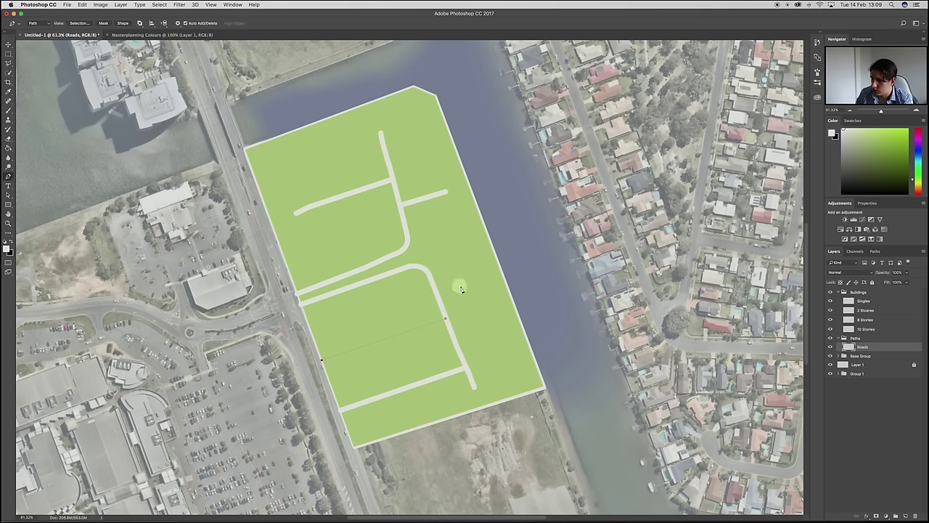
right_click(477, 288)
left_click(487, 283)
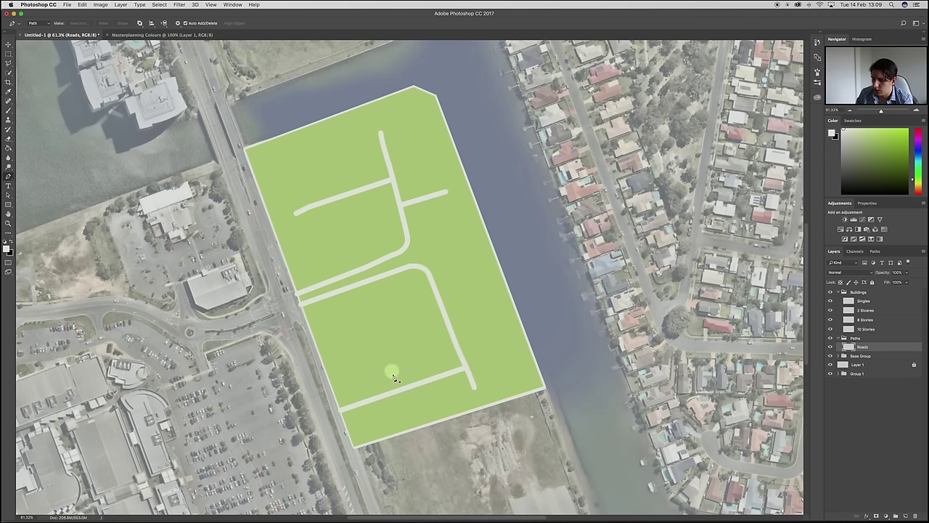
Erase the lower cross road's street end and draw a pen path curving from it along the street edge, then back to the southern road's bend
key("e")
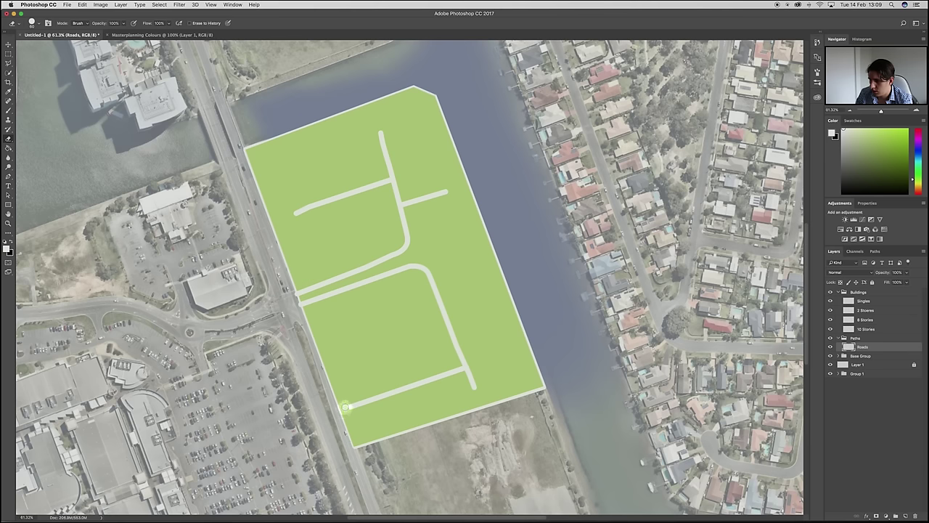
key("p")
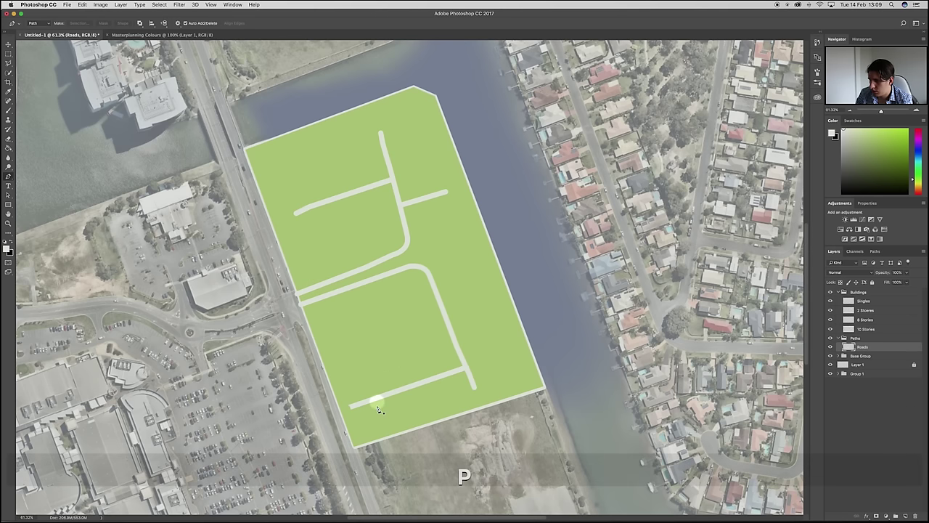
left_click(365, 401)
left_click_drag(342, 381, 329, 337)
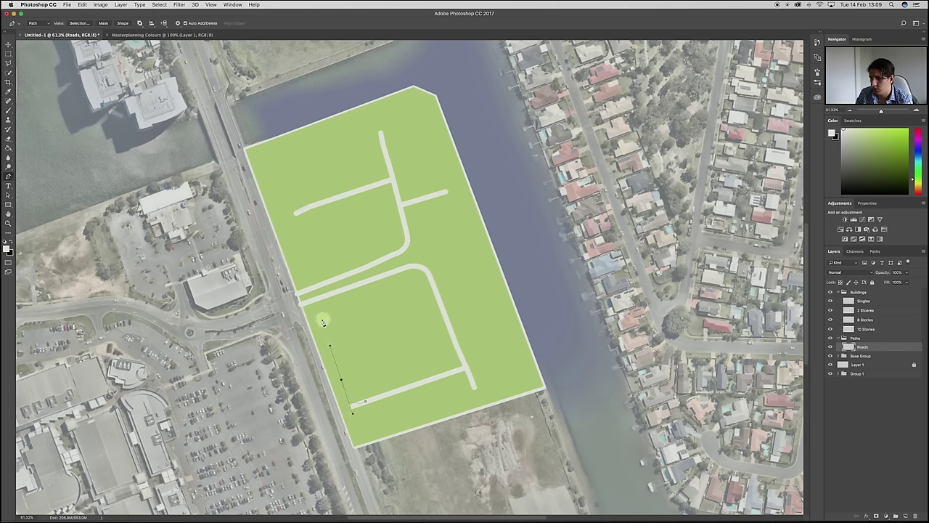
left_click(322, 319)
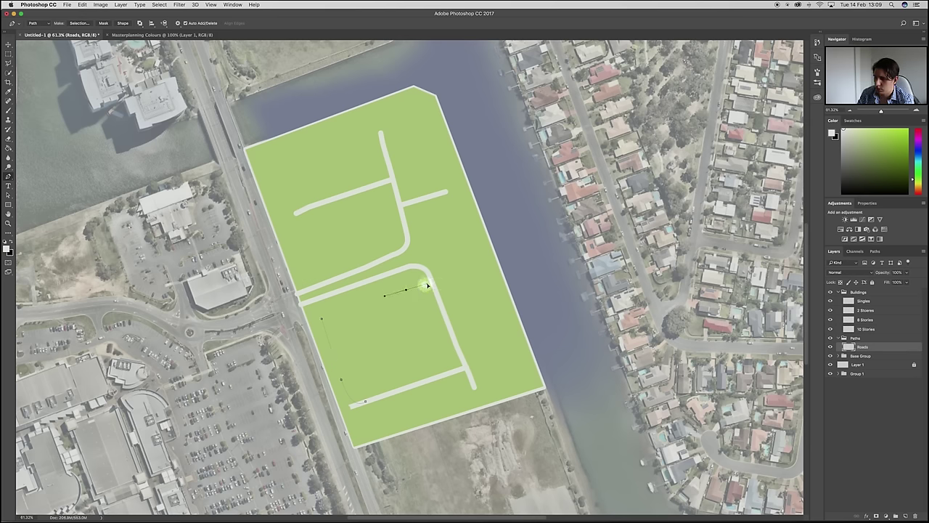
left_click_drag(431, 286, 429, 282)
Stroke the loop road path with the brush, and delete the path
right_click(414, 328)
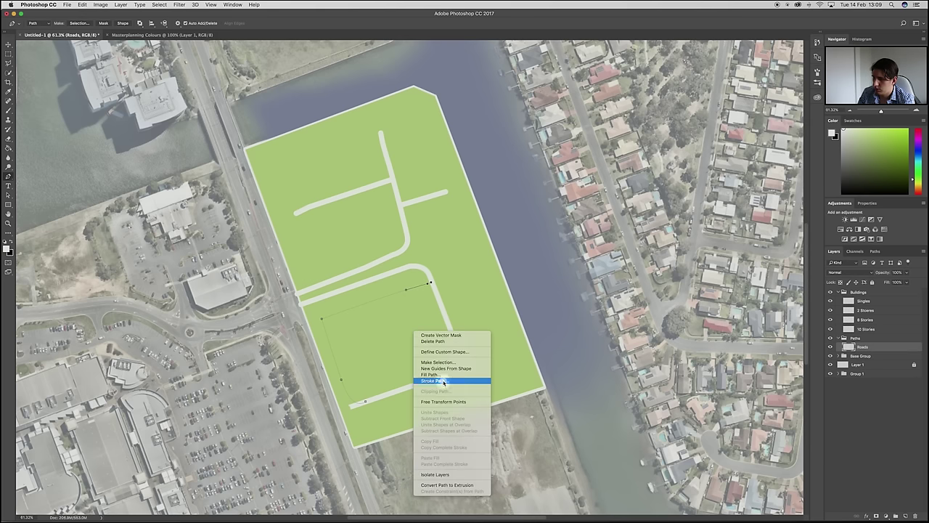
left_click(445, 380)
key("Return")
right_click(432, 329)
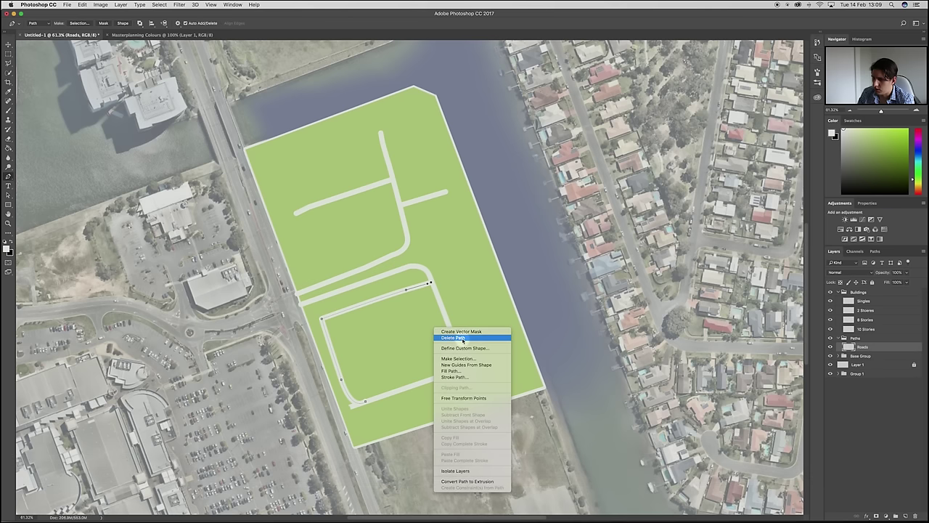
left_click(454, 334)
key("e")
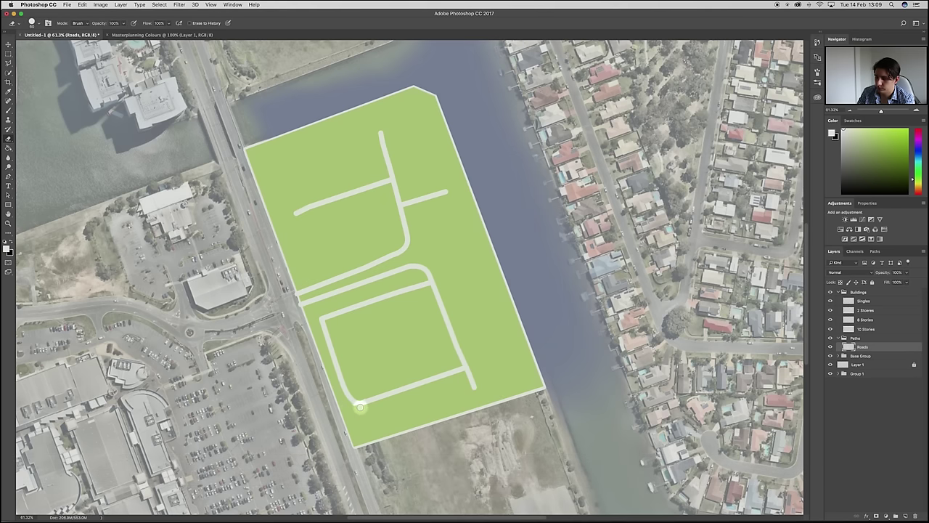
scroll(360, 408, "up", 8)
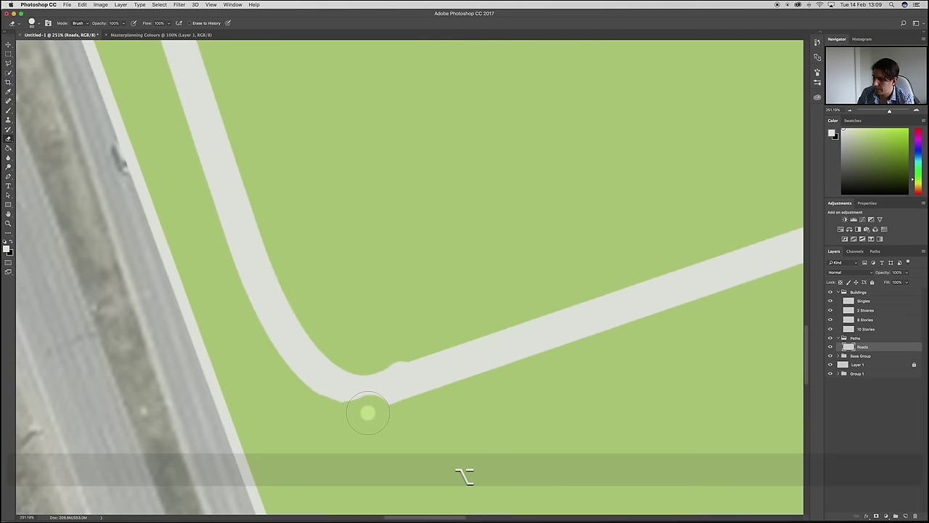
key("super+z")
Select the leftover road stub outside the loop's curved corner with the Polygonal Lasso, delete it, and deselect
key("l")
key("shift")
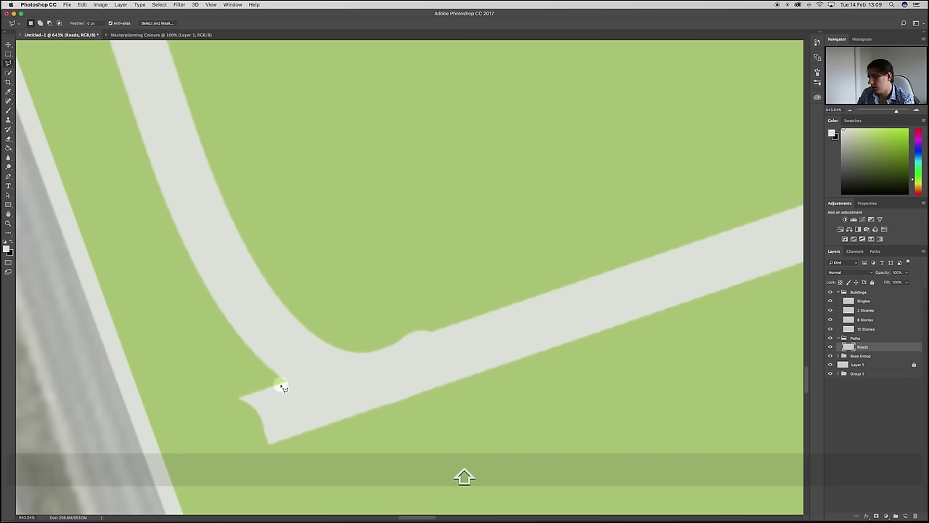
mouse_move(281, 378)
left_mouse_down()
mouse_move(339, 400)
mouse_move(419, 404)
mouse_move(382, 445)
mouse_move(309, 464)
mouse_move(216, 463)
mouse_move(208, 375)
left_mouse_up()
key("Delete")
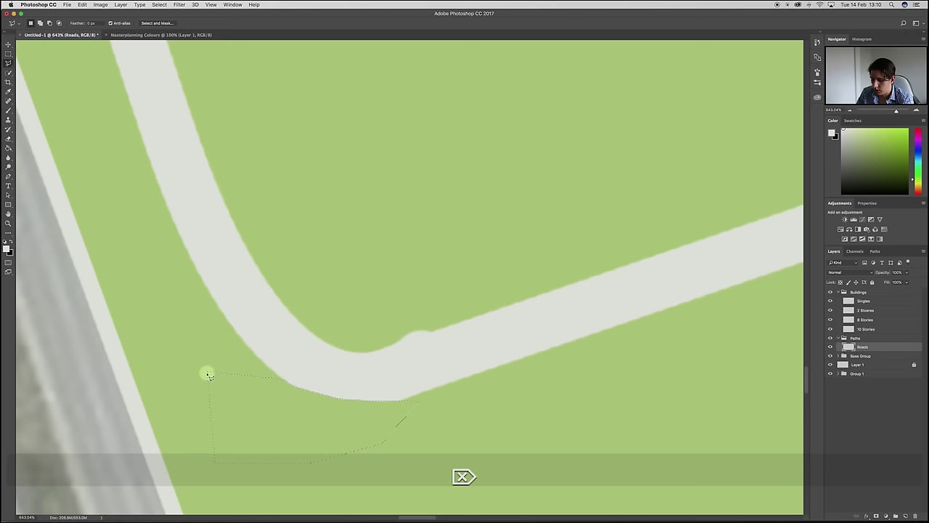
key("super+d")
key("super+0")
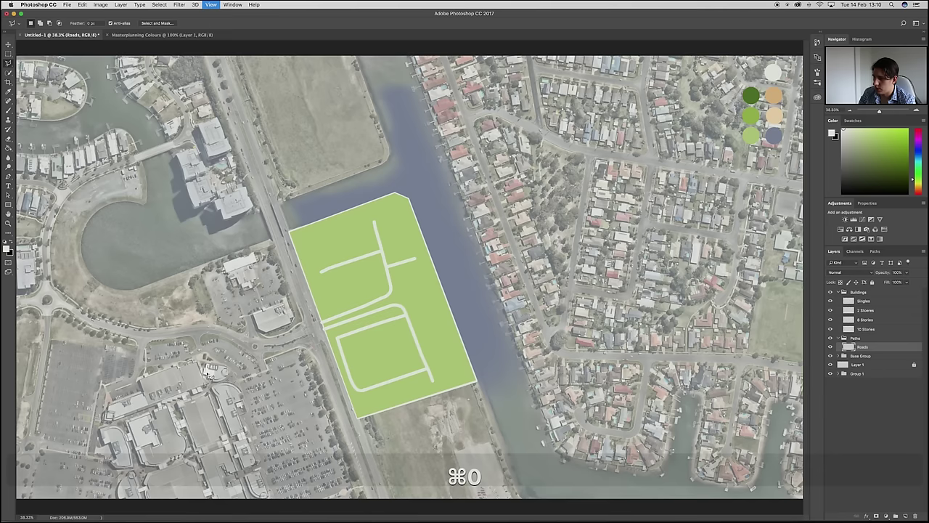
Draw a pen path across the middle of the loop block, from the southern road to the street-side road, bending slightly near its street end
scroll(322, 371, "up", 4)
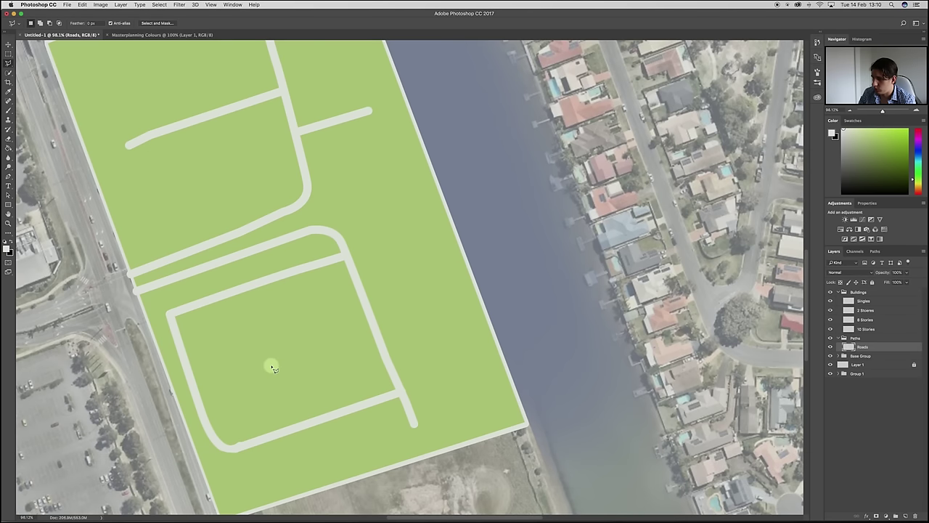
key("p")
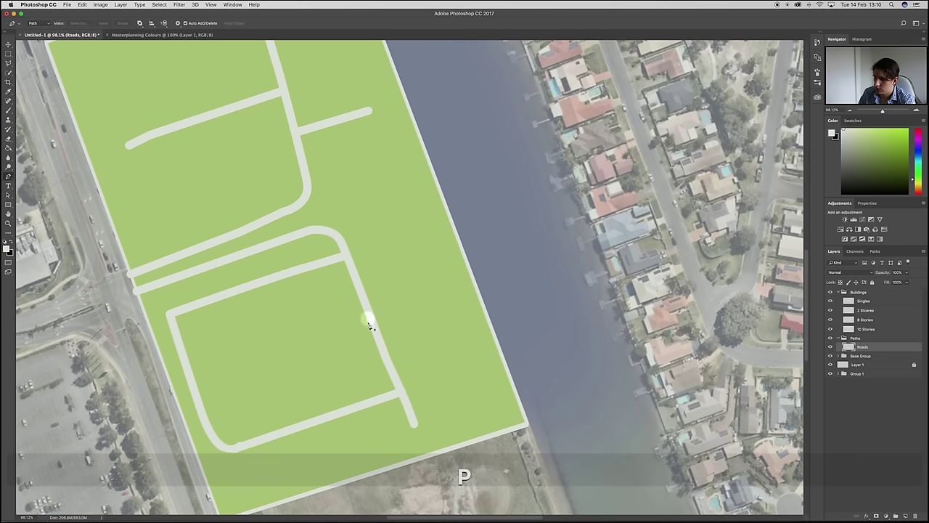
left_click(370, 325)
left_click(241, 365)
left_click(221, 375)
left_click(194, 379)
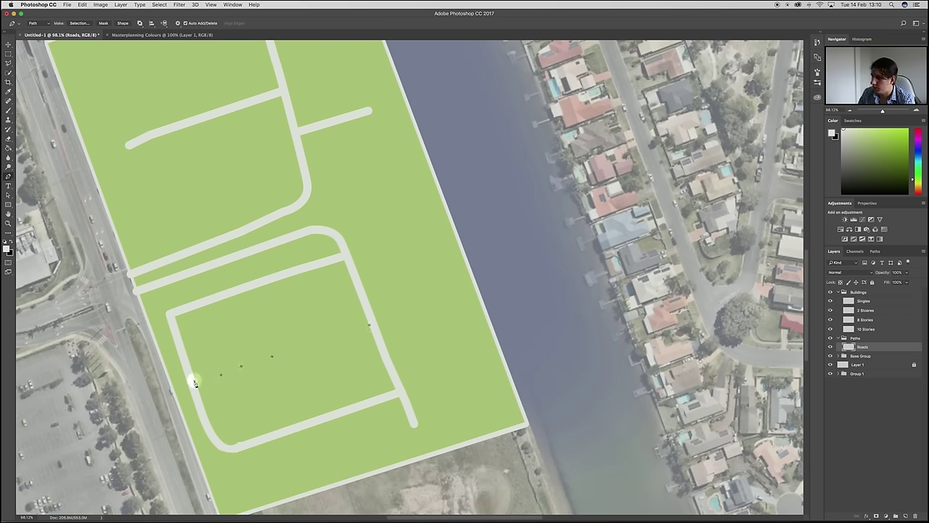
Stroke the middle cross-road path with the brush, and delete the path
right_click(304, 384)
left_click(337, 431)
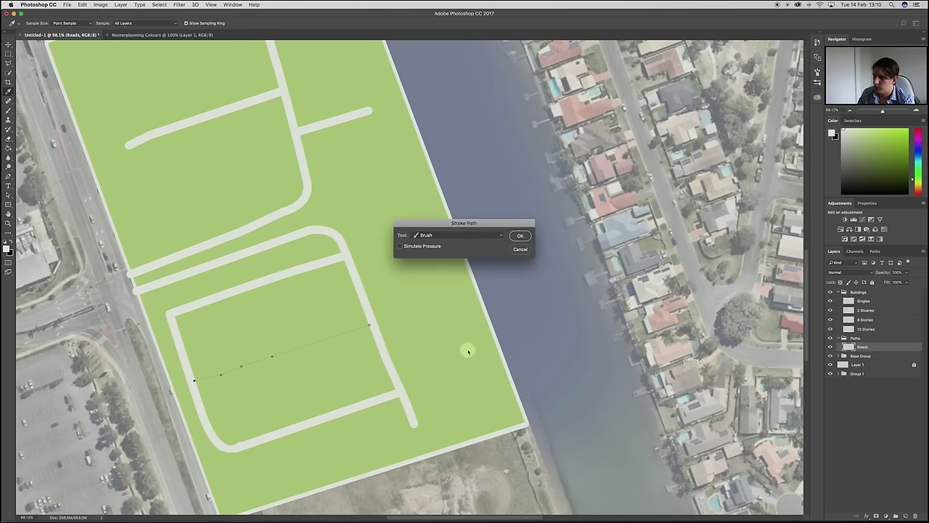
left_click(515, 235)
right_click(280, 392)
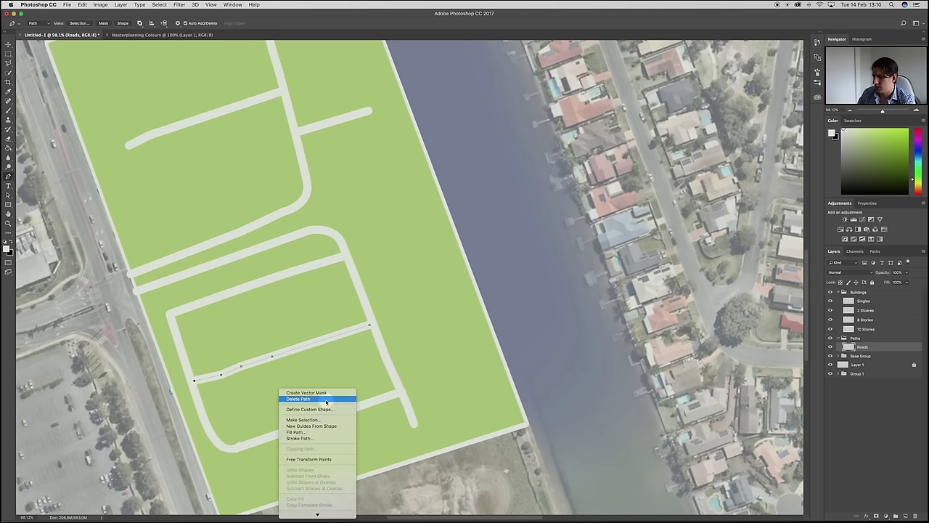
left_click(326, 399)
scroll(255, 381, "down", 2)
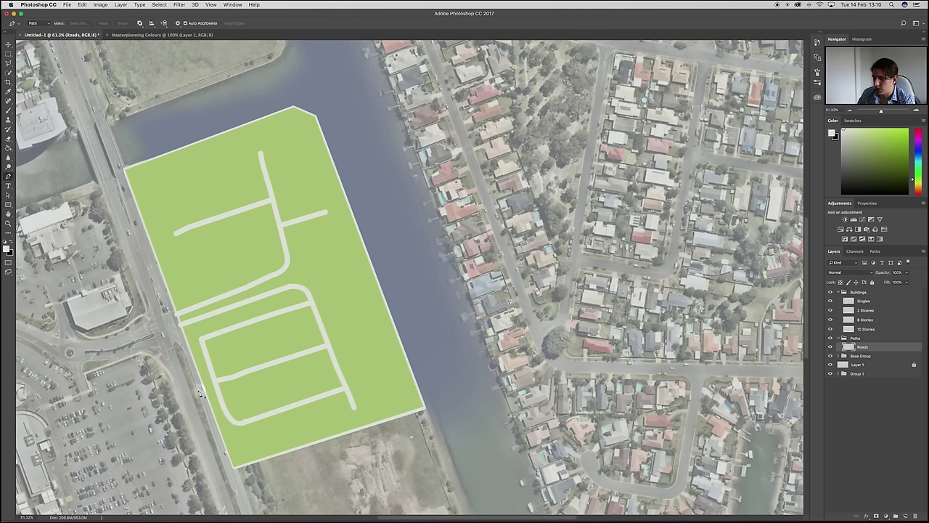
left_click(275, 372)
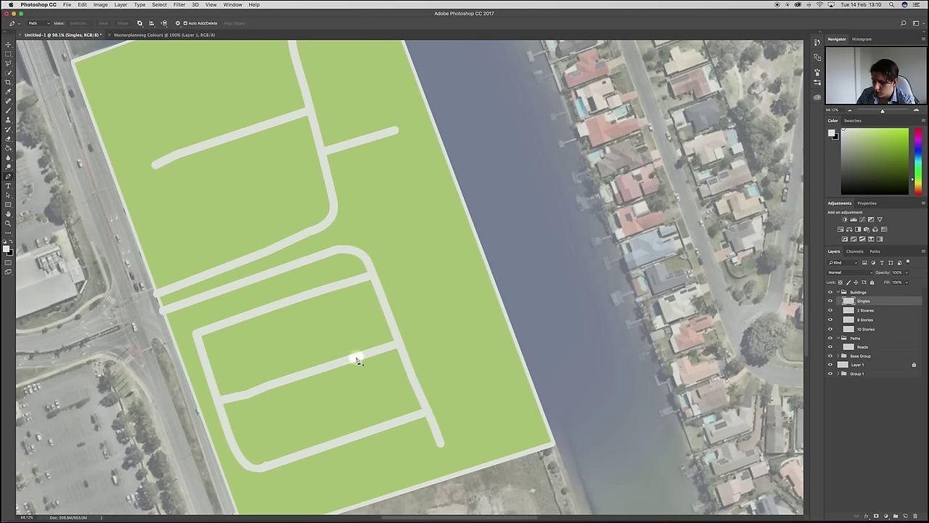
Marquee-select and fill two rectangular house footprints on the Singles layer, side by side just south of the middle cross-road
key("m")
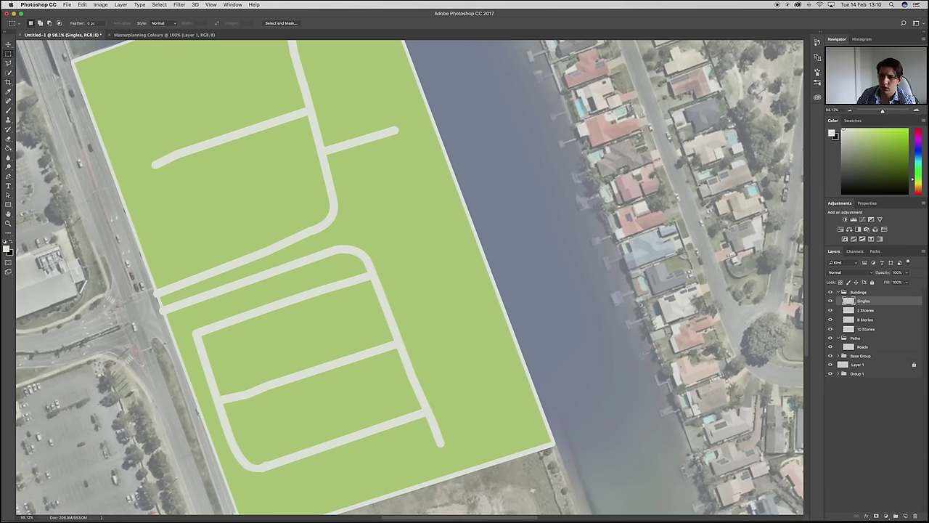
mouse_move(686, 106)
left_mouse_down()
mouse_move(718, 129)
mouse_move(417, 370)
mouse_move(266, 424)
left_mouse_up()
key("g")
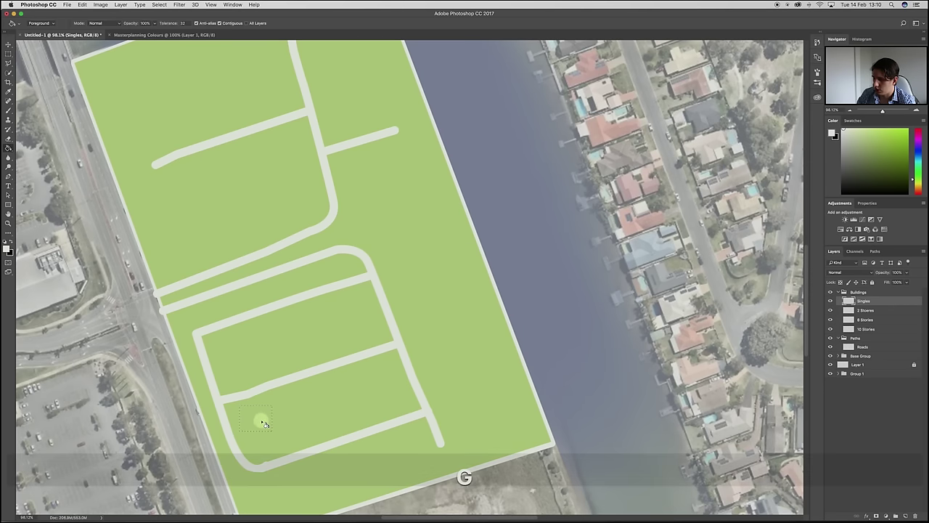
left_click(270, 425)
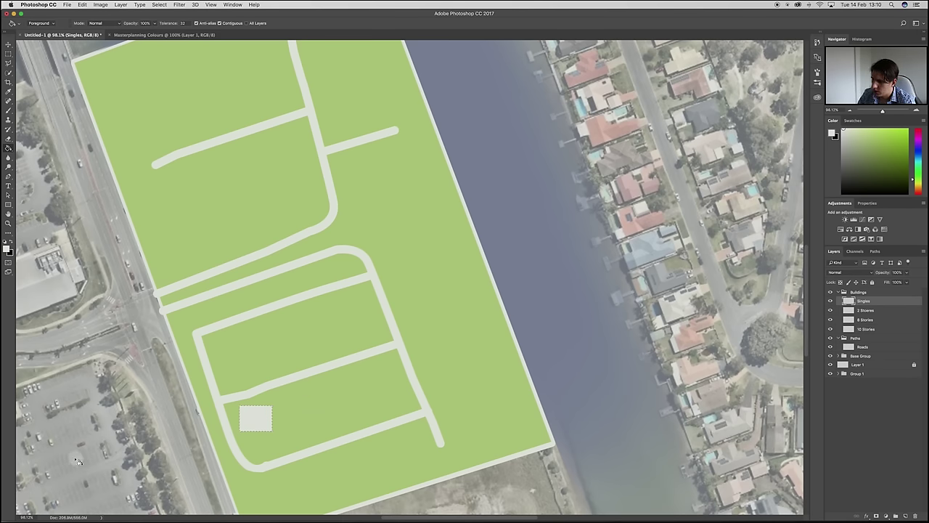
key("m")
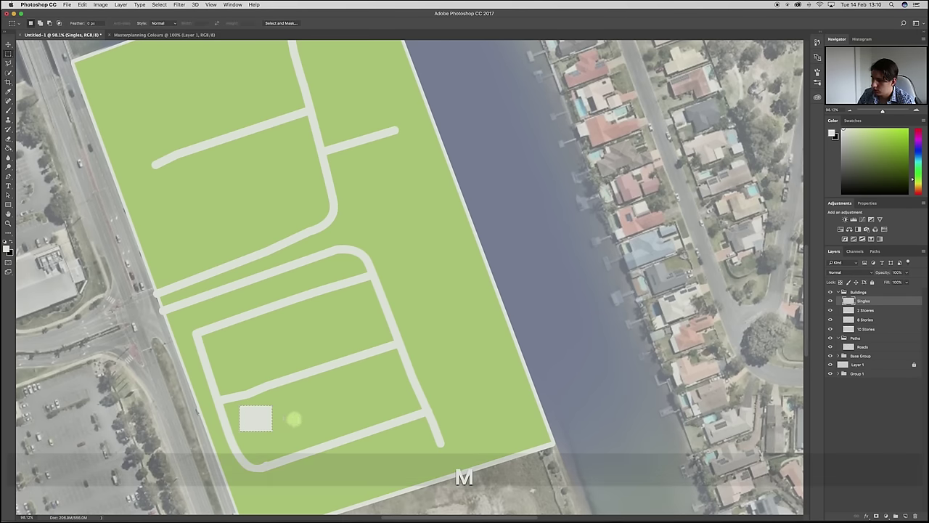
left_click_drag(279, 397, 313, 420)
key("g")
left_click(296, 409)
Add small rectangular marquee selections for further houses around the southern loop block and along both sides of its roads
key("m")
left_click_drag(328, 377, 397, 393)
key("shift")
left_click_drag(254, 439, 274, 454)
left_click_drag(404, 435, 427, 461)
left_click_drag(372, 445, 364, 484)
left_click_drag(297, 468, 326, 492)
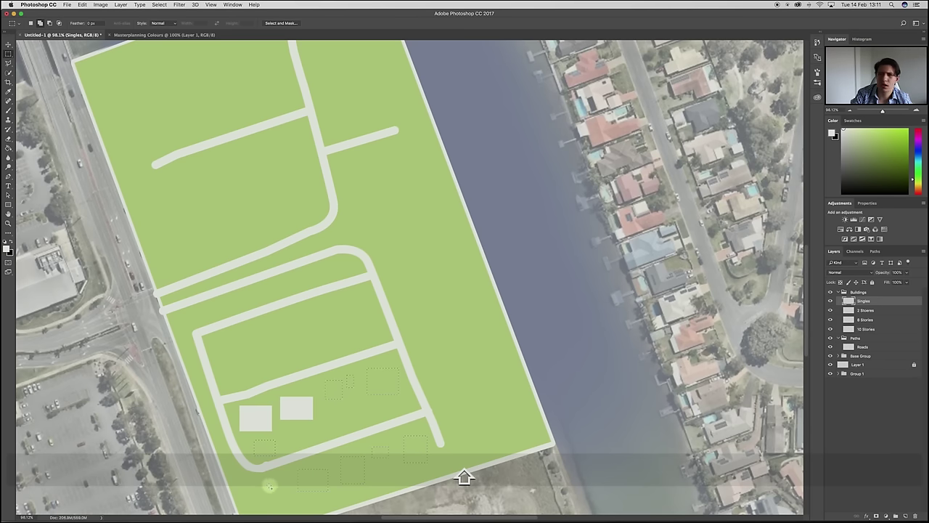
left_click_drag(270, 484, 280, 488)
left_click_drag(446, 398, 488, 431)
left_click_drag(431, 366, 457, 388)
left_click_drag(414, 337, 446, 354)
left_click_drag(398, 305, 447, 333)
left_click_drag(393, 276, 428, 298)
left_click_drag(374, 252, 411, 266)
left_click_drag(342, 294, 365, 313)
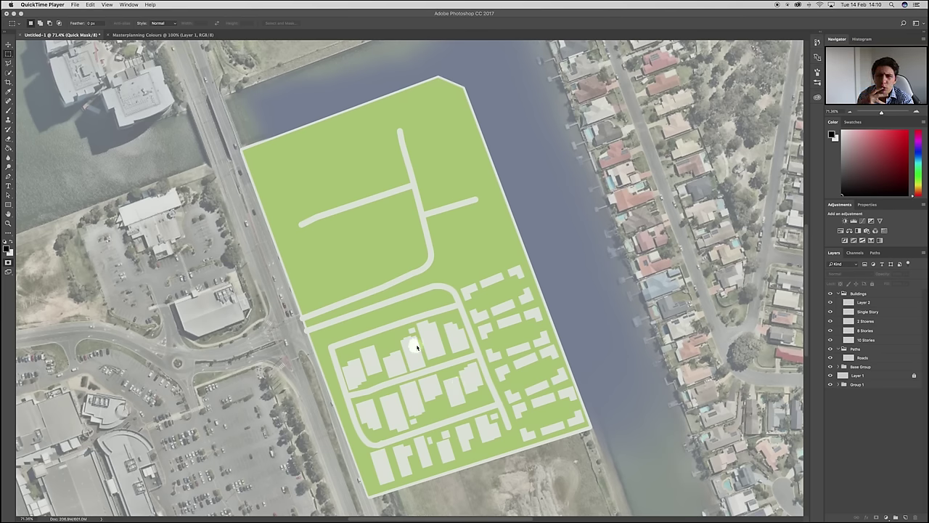
Toggle the visibility of Layer 2, Single Story and the 2-storey layer to check which buildings each one holds
left_click(870, 397)
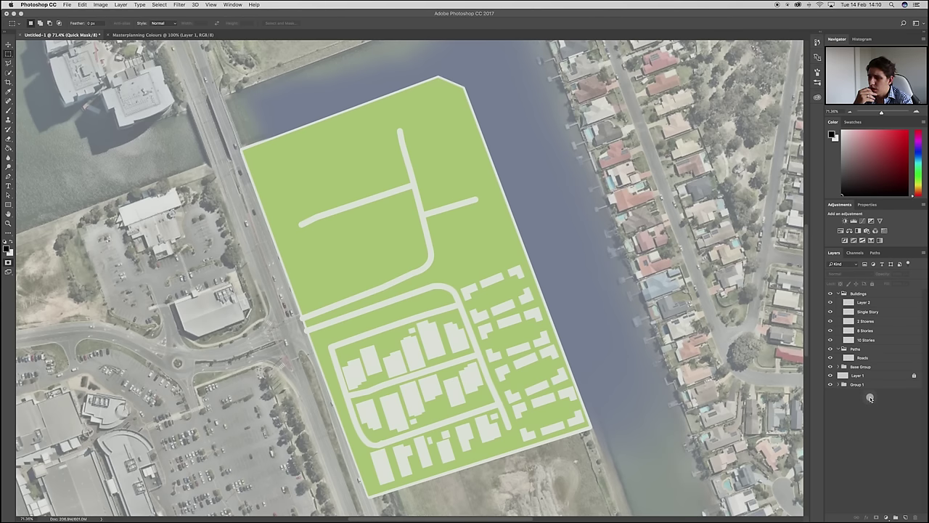
left_click(831, 304)
left_click(830, 304)
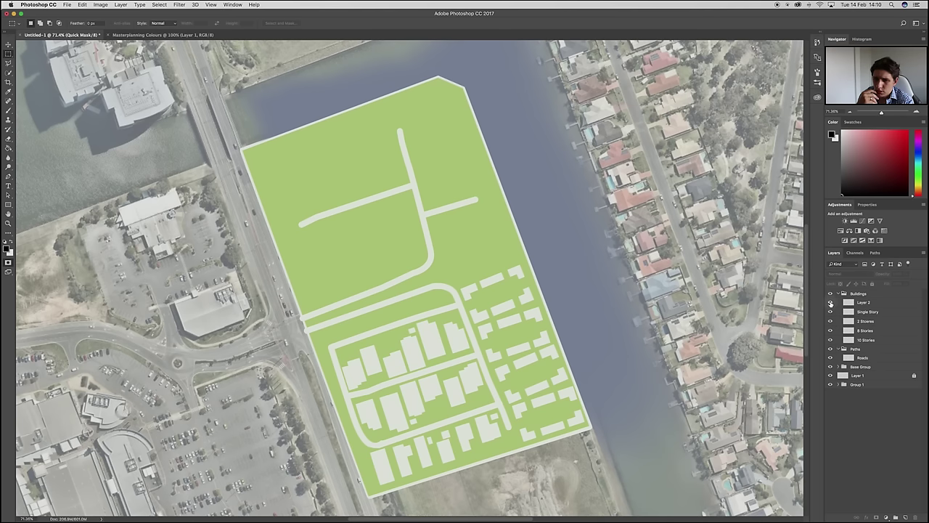
left_click(830, 311)
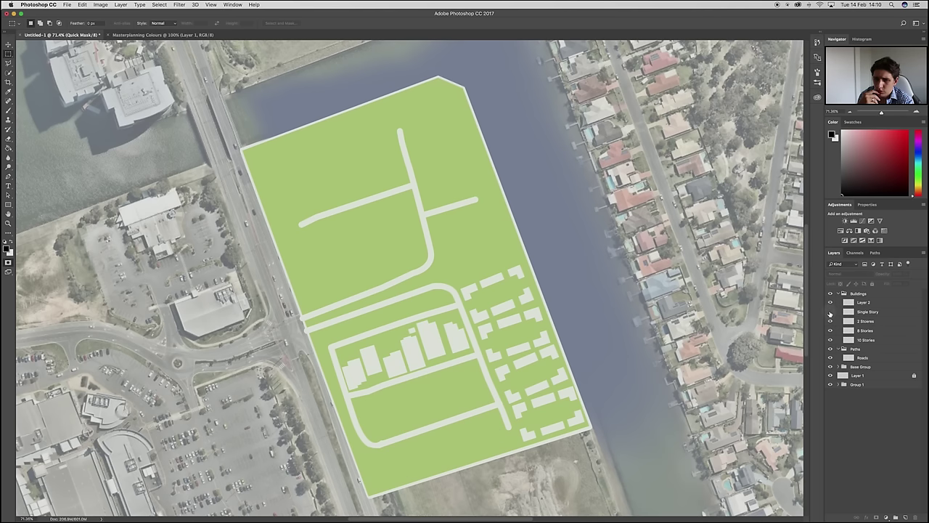
left_click(831, 311)
left_click(830, 320)
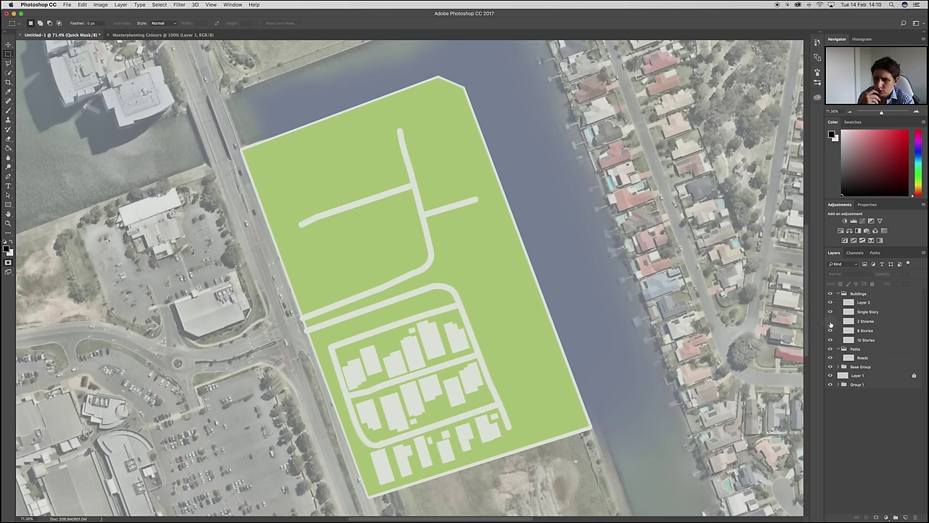
left_click(830, 321)
Move Layer 2 below Single Story, merge it with the 2-storey layer, and rename the merged layer Two Stories
left_click_drag(858, 301, 860, 320)
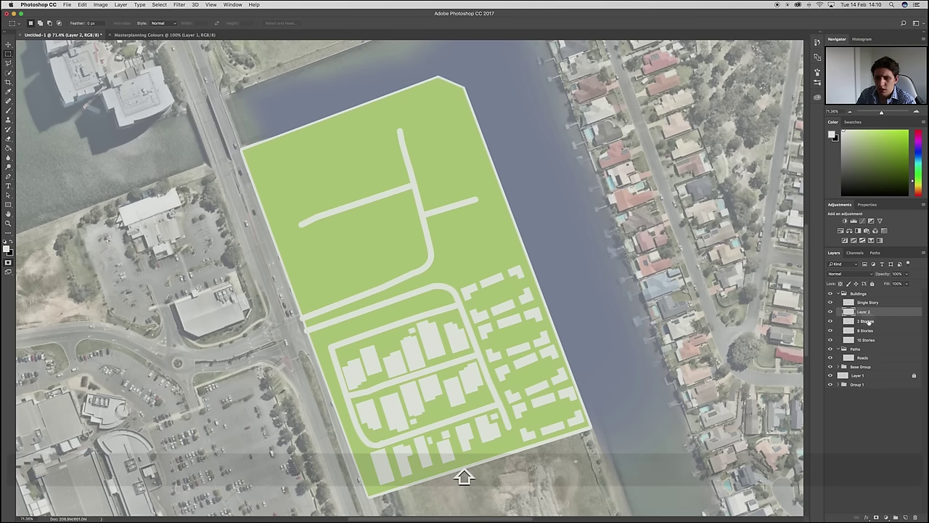
left_click(869, 321)
right_click(871, 322)
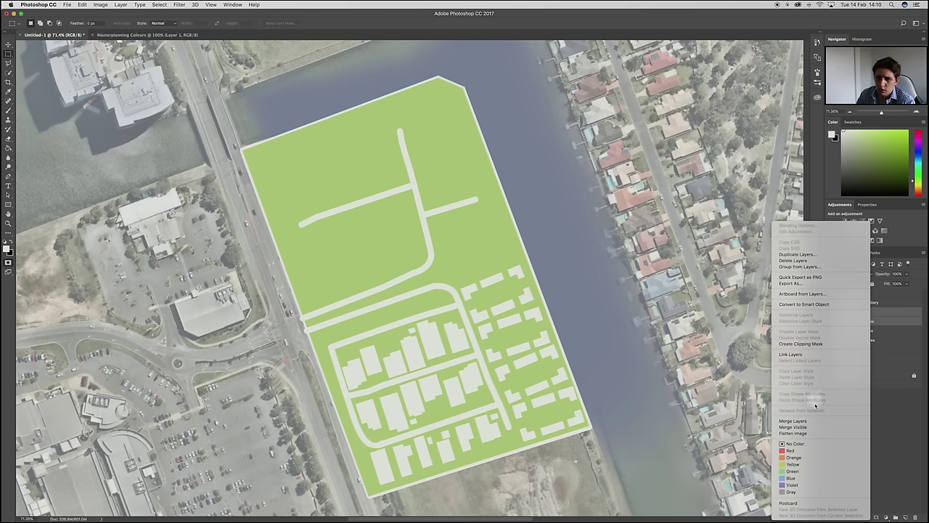
left_click(794, 421)
double_click(861, 312)
type("Two Stories")
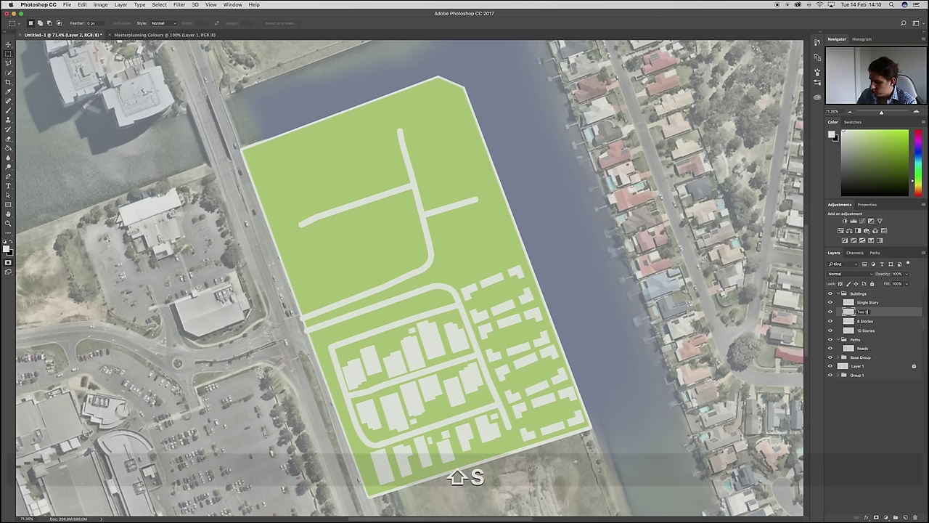
key("Return")
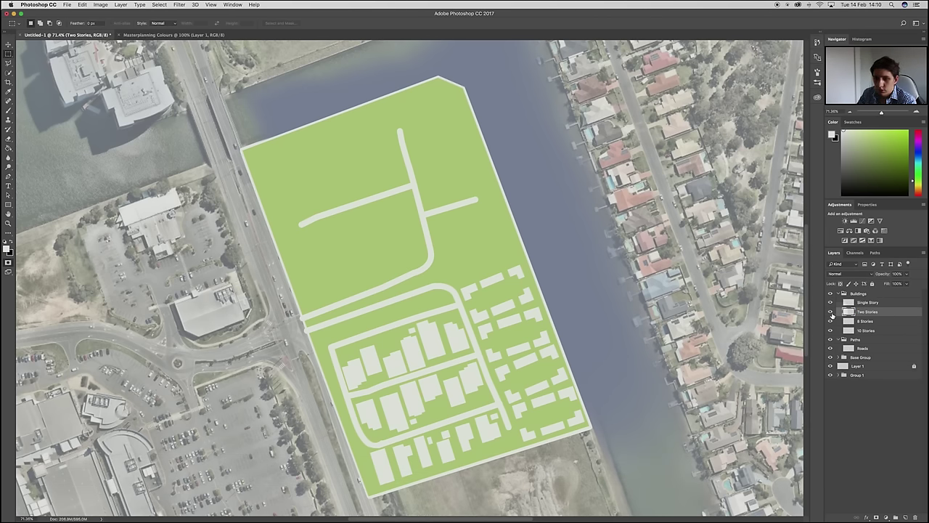
Toggle the Two Stories and Single Story layers off and on to check the buildings on each
left_click(831, 312)
left_click(831, 312)
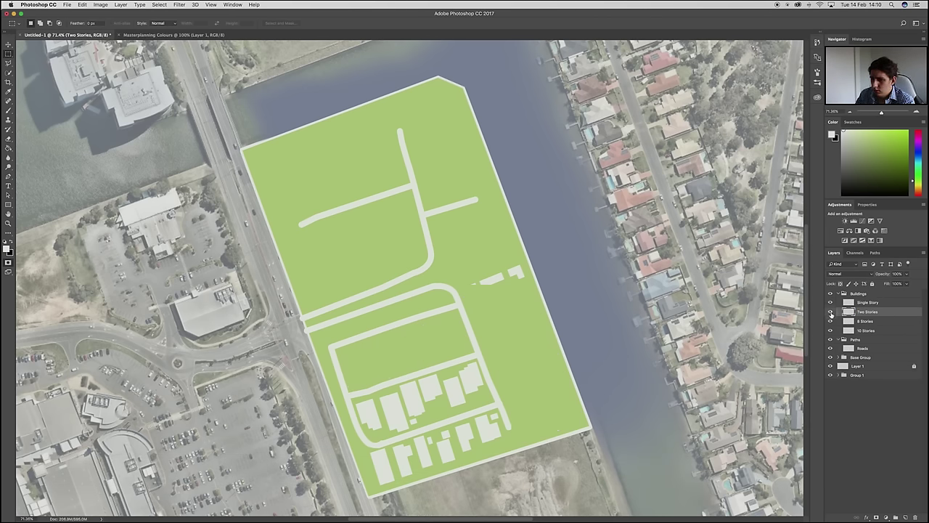
left_click(830, 302)
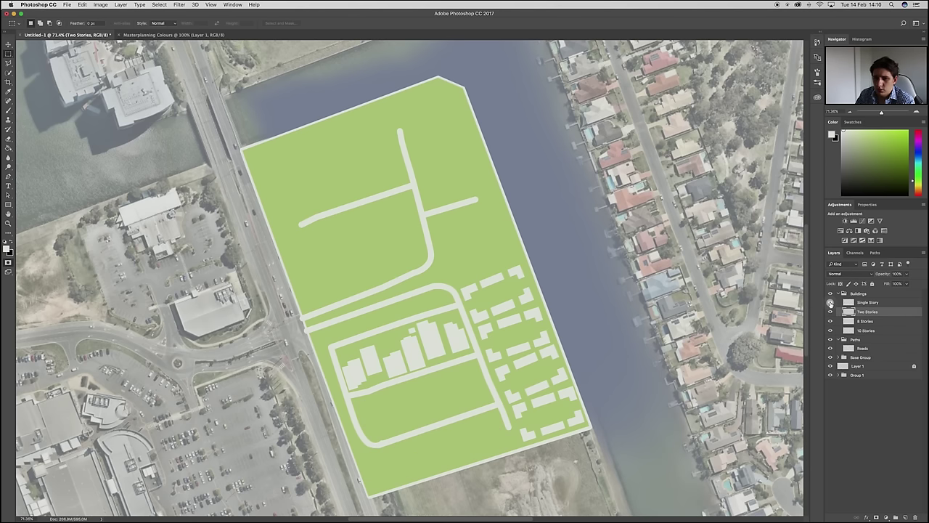
left_click(830, 302)
Give the Single Story layer a 1 px black inside stroke and a Multiply drop shadow with its light angle at 54°
double_click(850, 304)
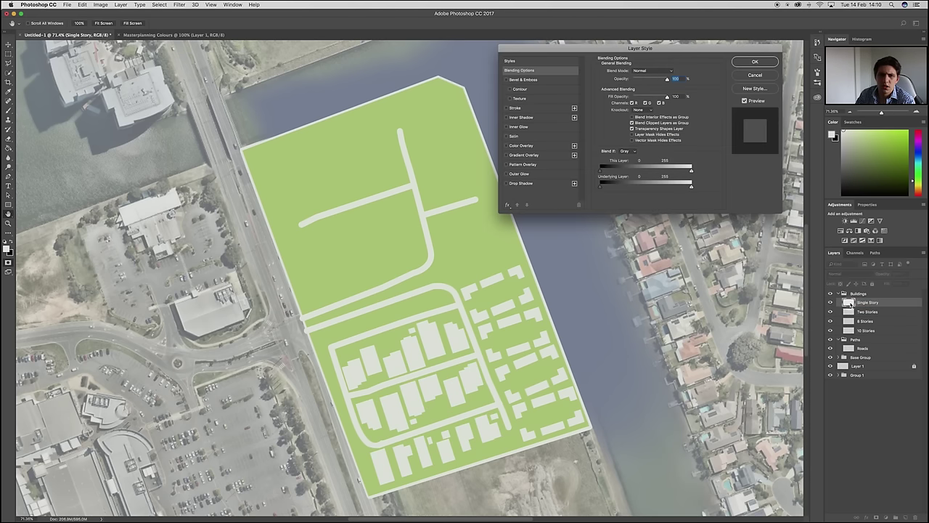
left_click(507, 108)
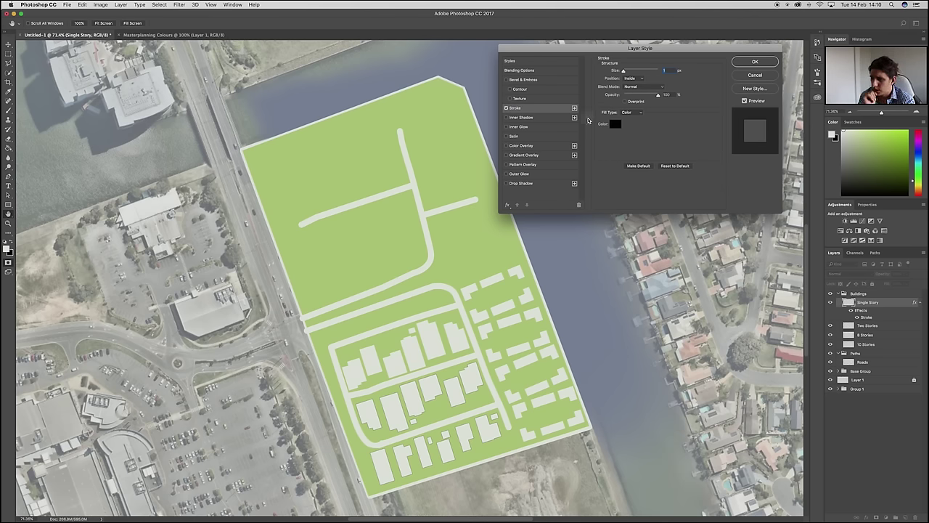
left_click(521, 183)
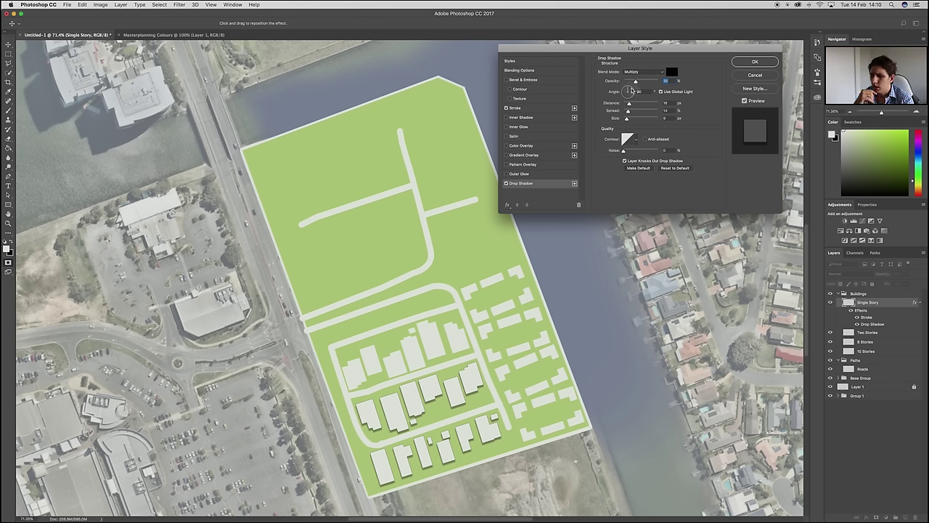
left_click_drag(634, 91, 625, 87)
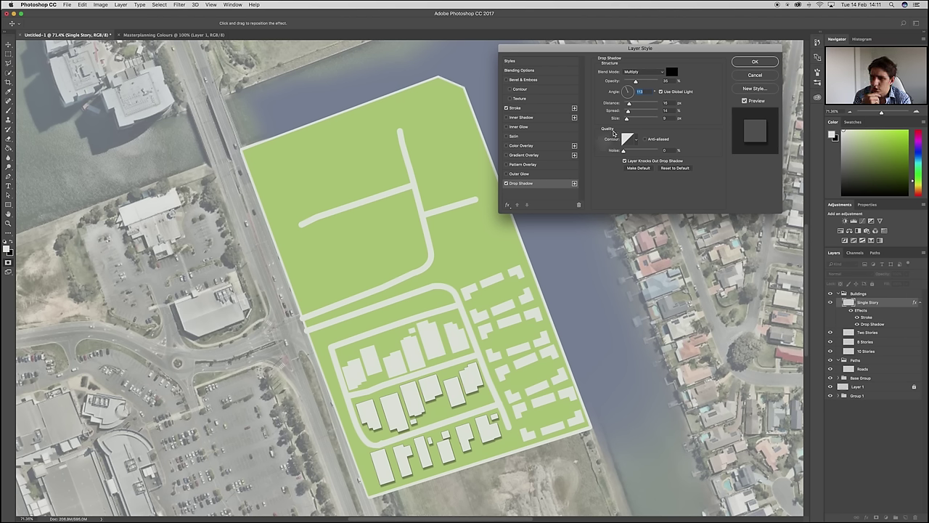
left_click_drag(630, 90, 635, 85)
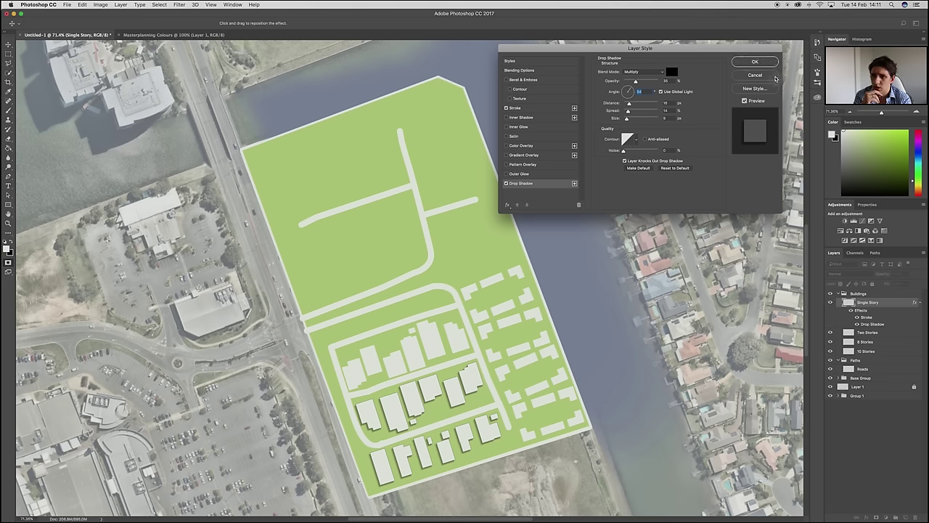
left_click(746, 63)
Copy the Single Story layer's stroke and drop shadow effects onto the Two Stories layer
left_click(860, 334)
key("q")
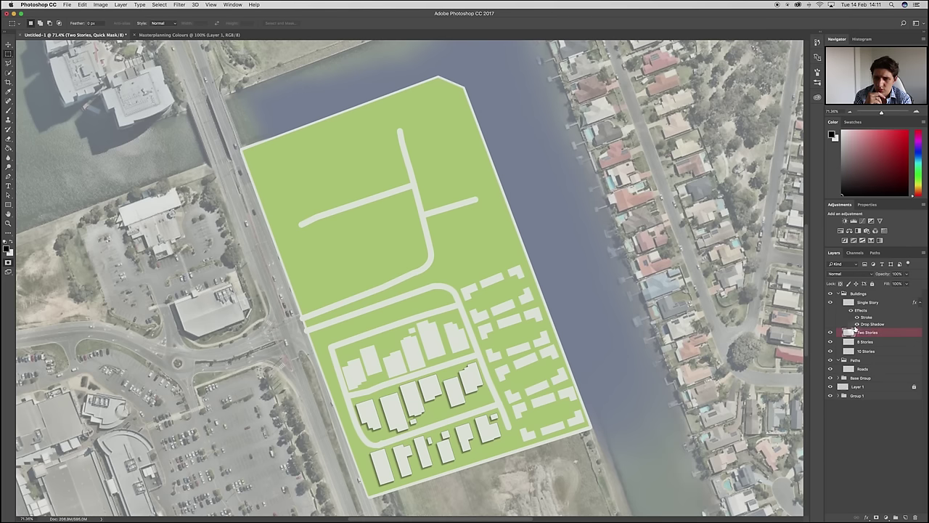
left_click(859, 312)
left_click_drag(858, 312, 860, 333)
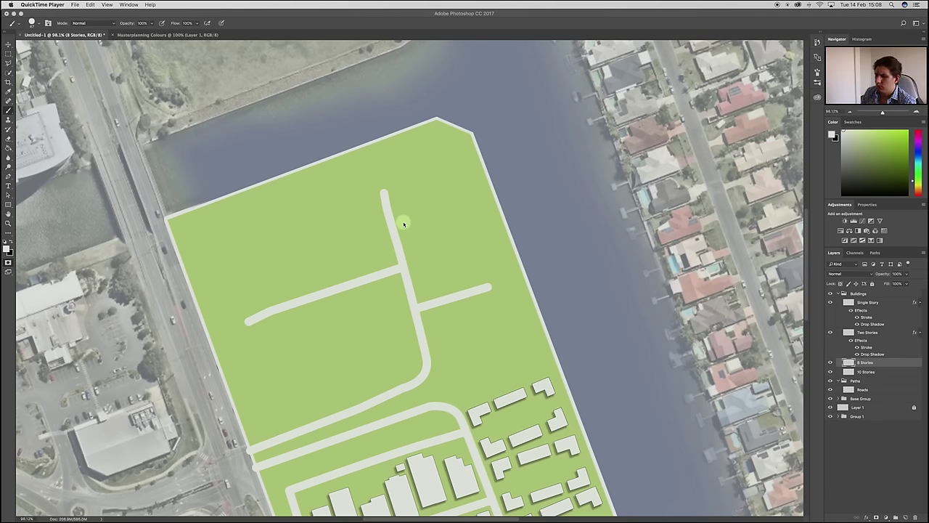
On the 8 Stories layer, marquee-select a rectangle over the existing waterfront building beside the bridge and fill it with light grey
scroll(508, 230, "down", 3)
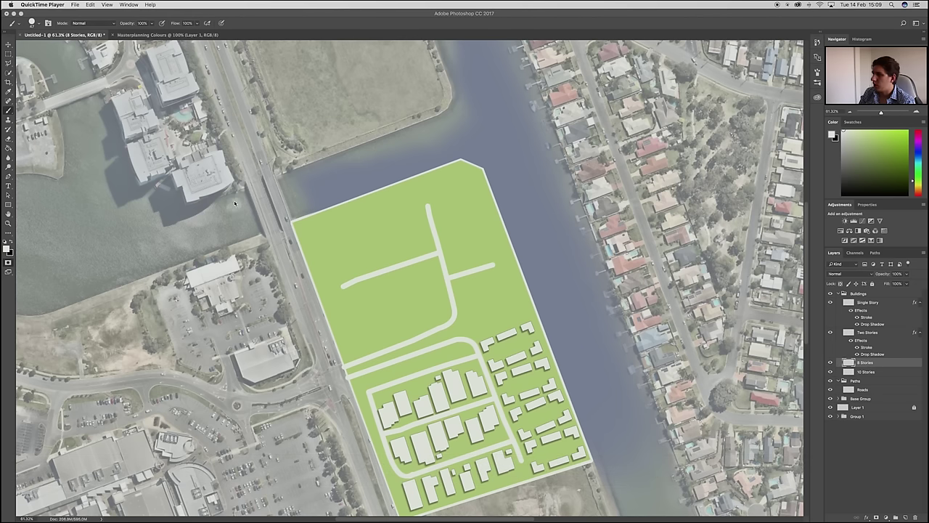
left_click(533, 14)
key("m")
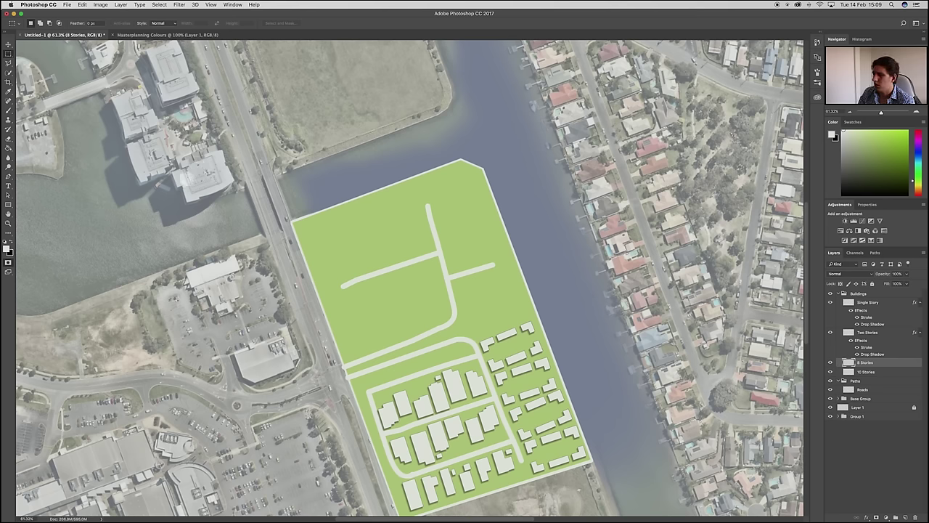
left_click_drag(233, 204, 232, 202)
key("g")
left_click(207, 195)
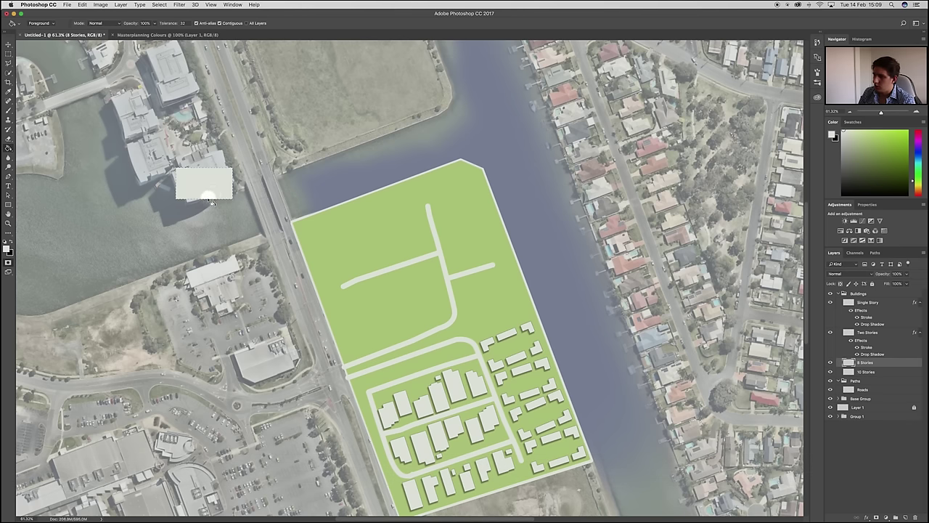
Free-transform the 8 Stories block into the site's north-west corner, rotating it about 9° and shifting it slightly inward from the boundary
key("super+t")
left_click_drag(202, 188, 366, 264)
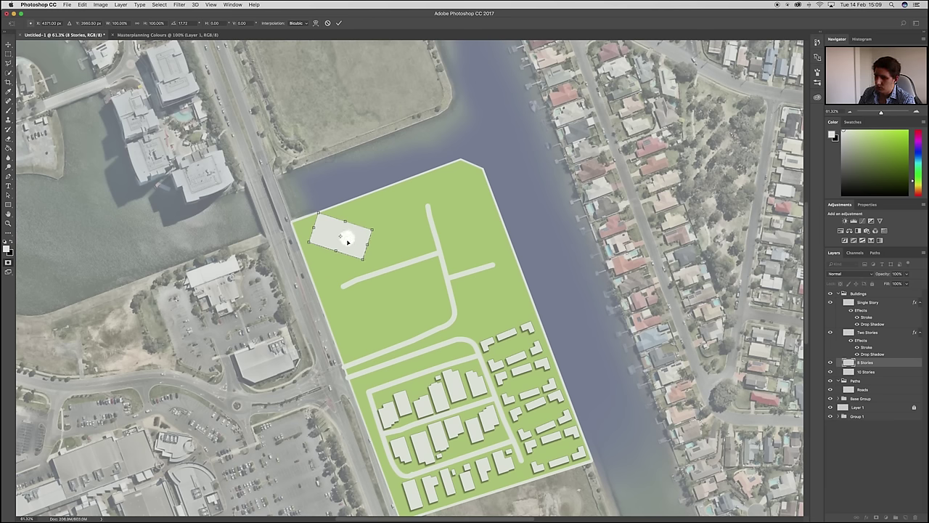
mouse_move(372, 262)
left_mouse_down()
mouse_move(383, 250)
mouse_move(382, 218)
mouse_move(386, 255)
left_mouse_up()
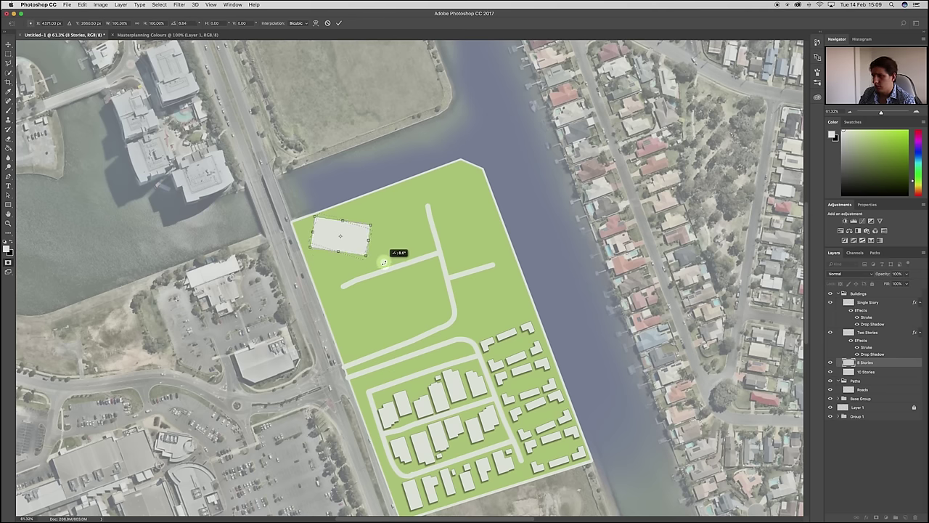
scroll(512, 213, "down", 3)
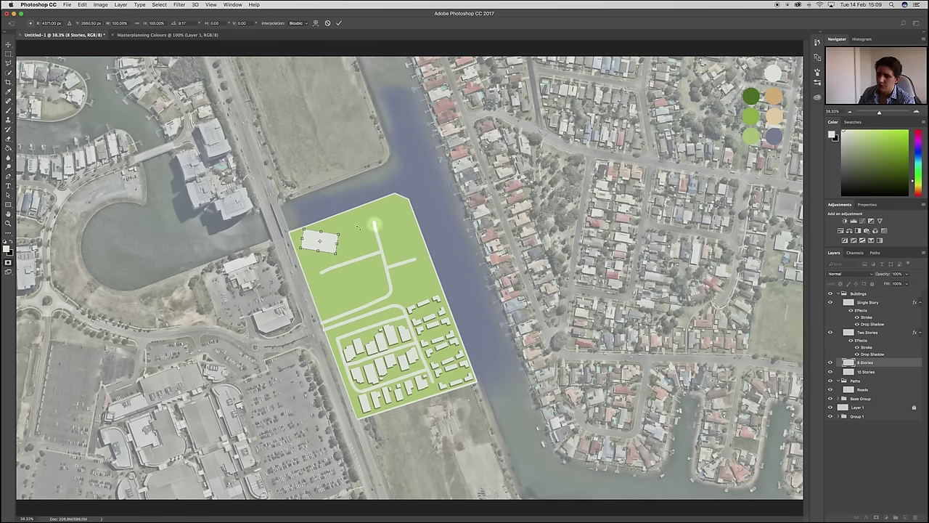
scroll(354, 238, "up", 5)
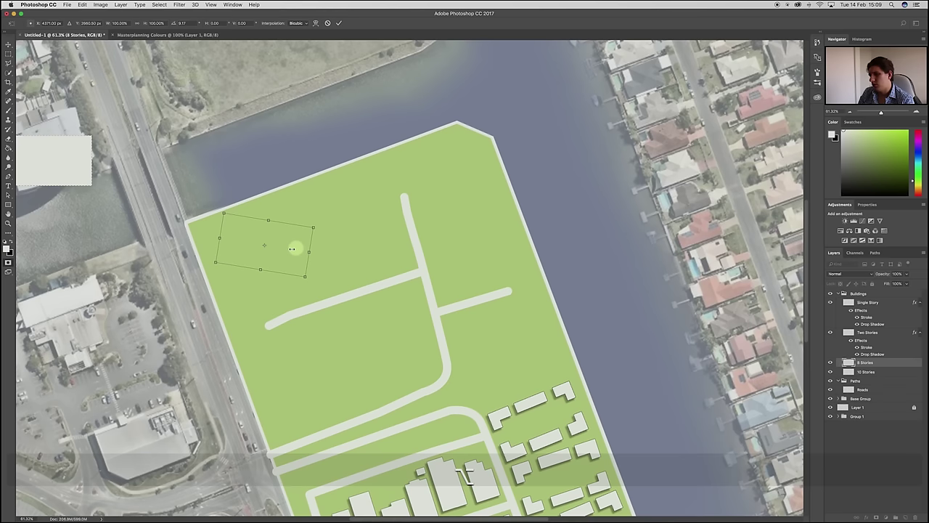
key("Return")
left_click(289, 254)
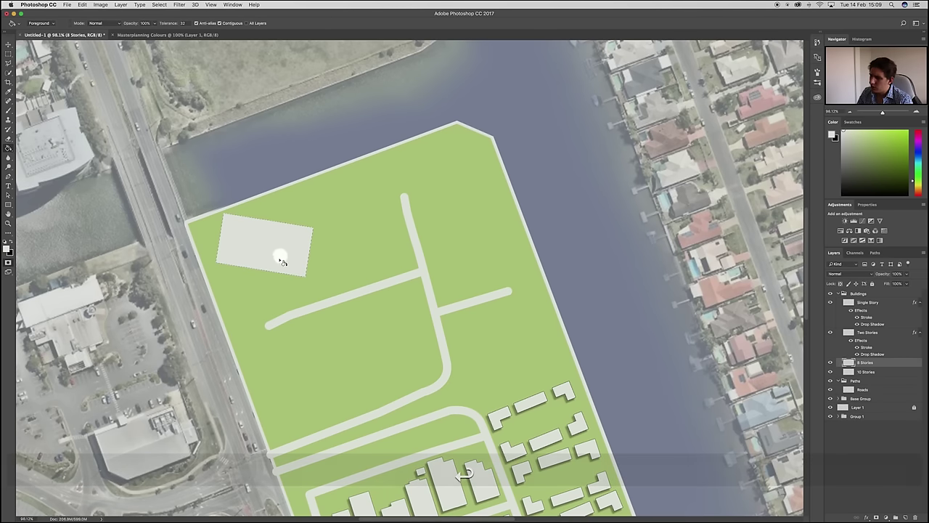
key("super+t")
left_click_drag(277, 252, 285, 262)
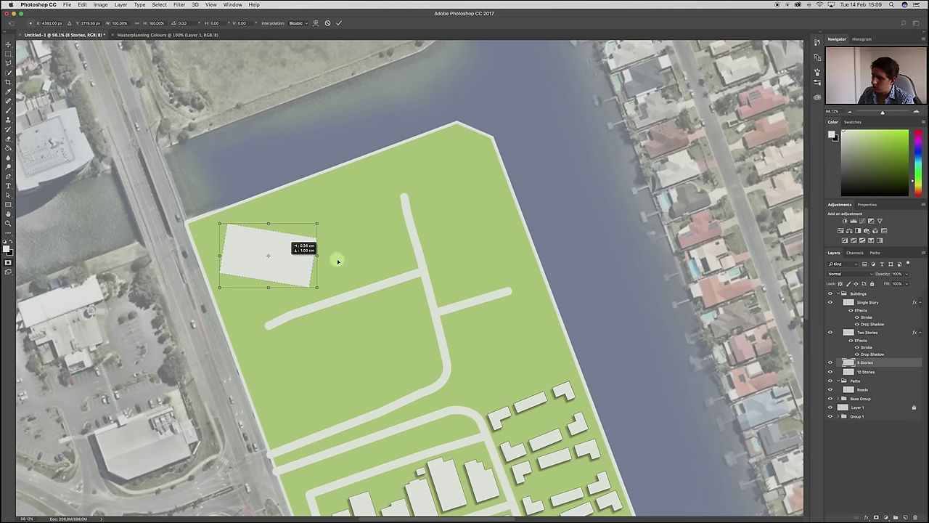
key("Return")
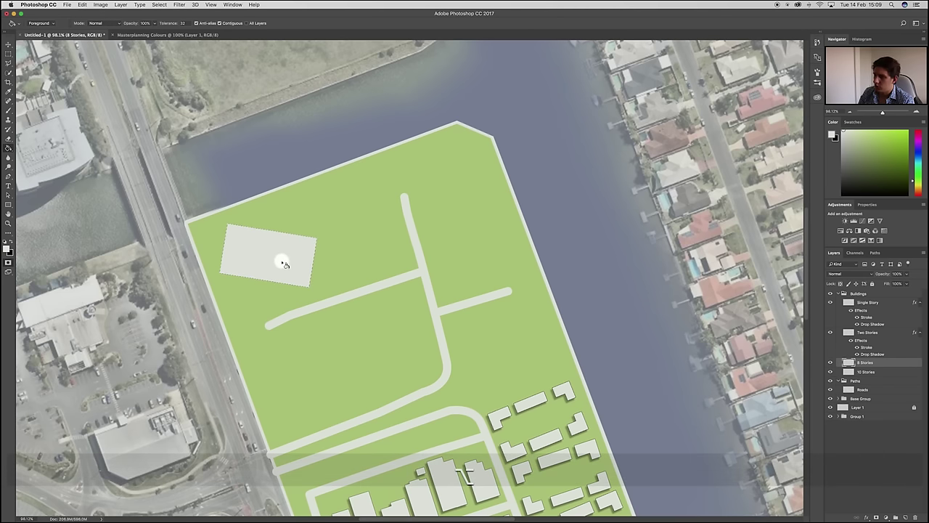
Duplicate the 8 Stories block to the north-east of the first one, beside the end of the northern road
key("v")
mouse_move(322, 246)
left_mouse_down()
mouse_move(363, 238)
mouse_move(366, 222)
left_mouse_up()
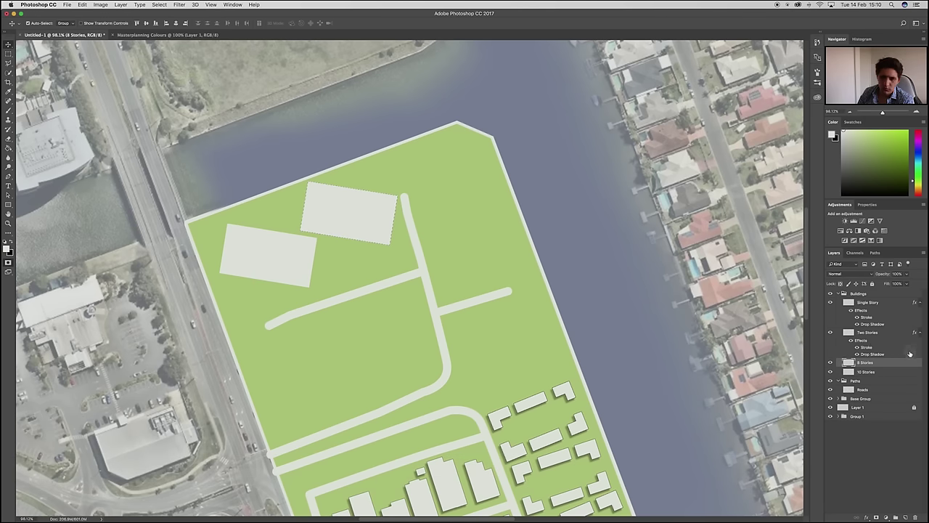
key("super+t")
key("Escape")
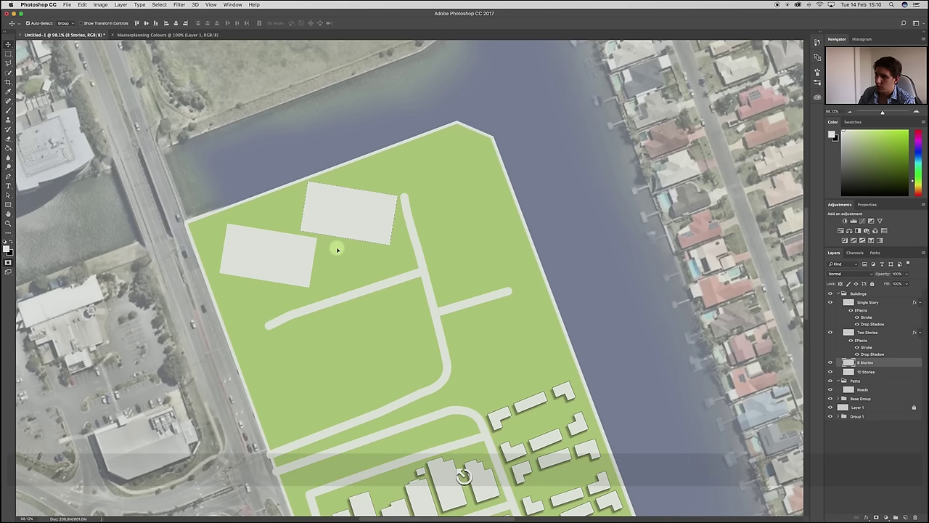
Deselect and scale the two 8 Stories blocks down together slightly, keeping their proportions and the south-west corner in place
key("super")
key("super+d")
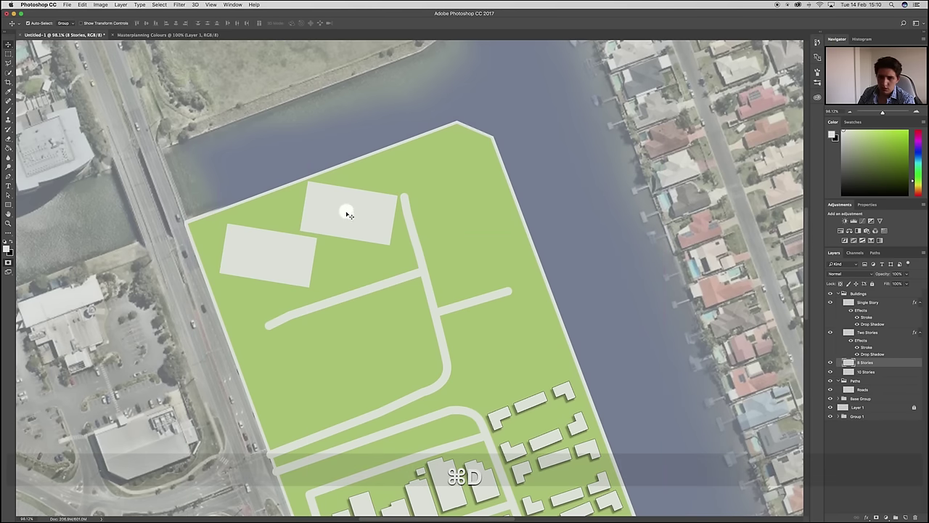
key("super+t")
key("shift")
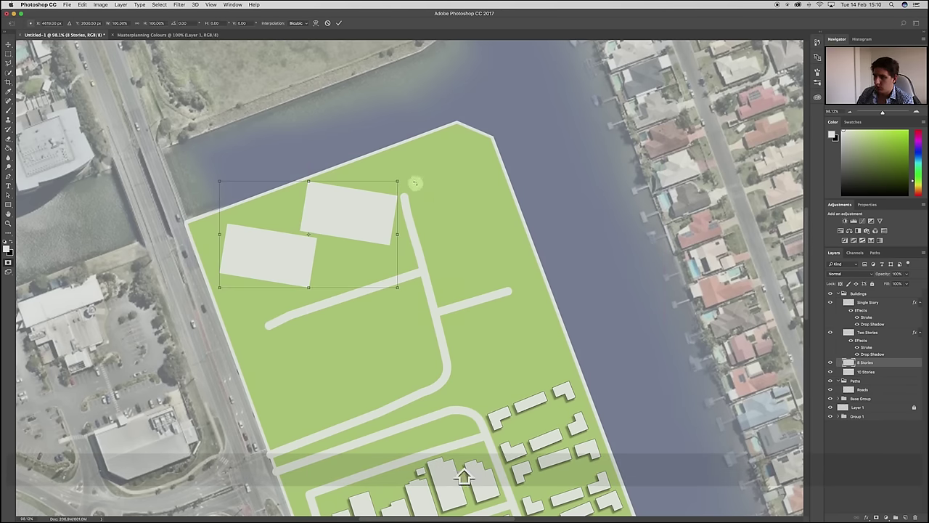
left_click_drag(397, 178, 375, 194)
key("Return")
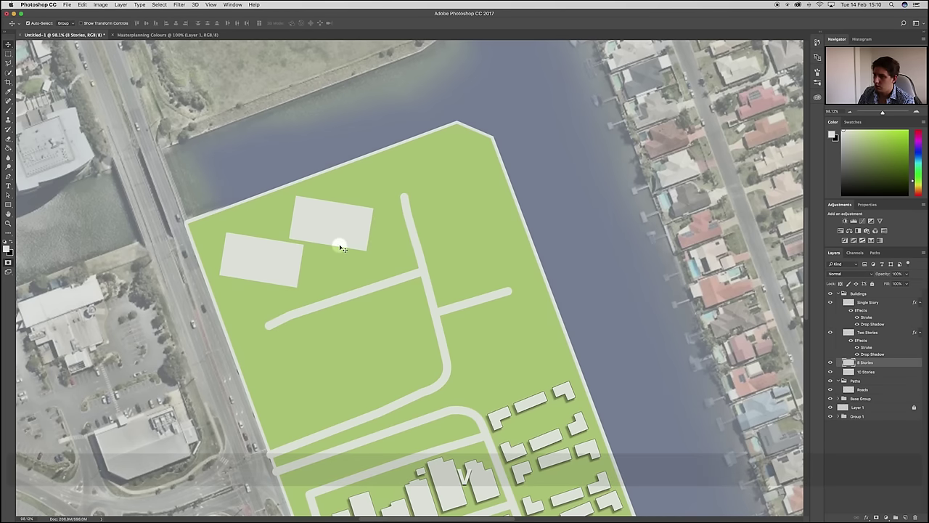
Lasso the north-eastern 8 Stories block and move it slightly east and down towards the northern road
key("l")
mouse_move(296, 193)
left_mouse_down()
mouse_move(286, 240)
mouse_move(309, 247)
left_mouse_up()
left_click_drag(390, 216, 363, 195)
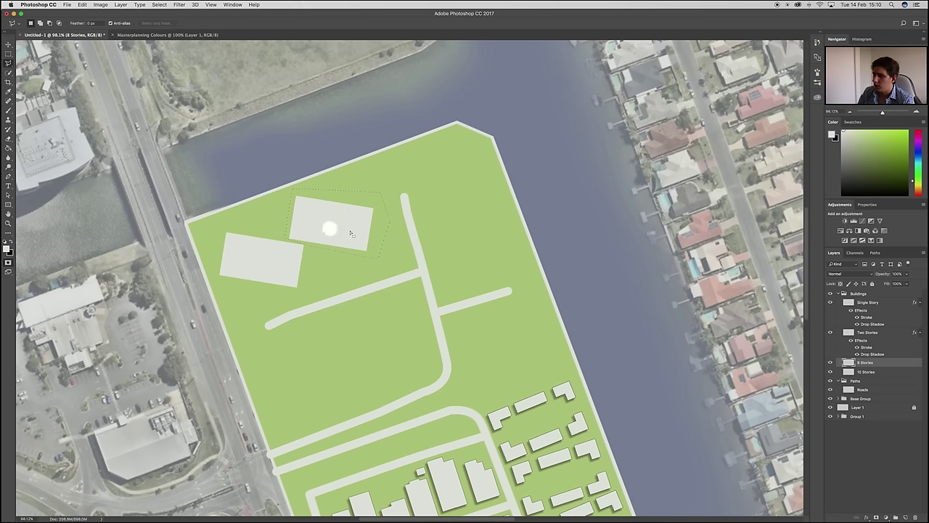
key("super+t")
left_click_drag(367, 236, 372, 247)
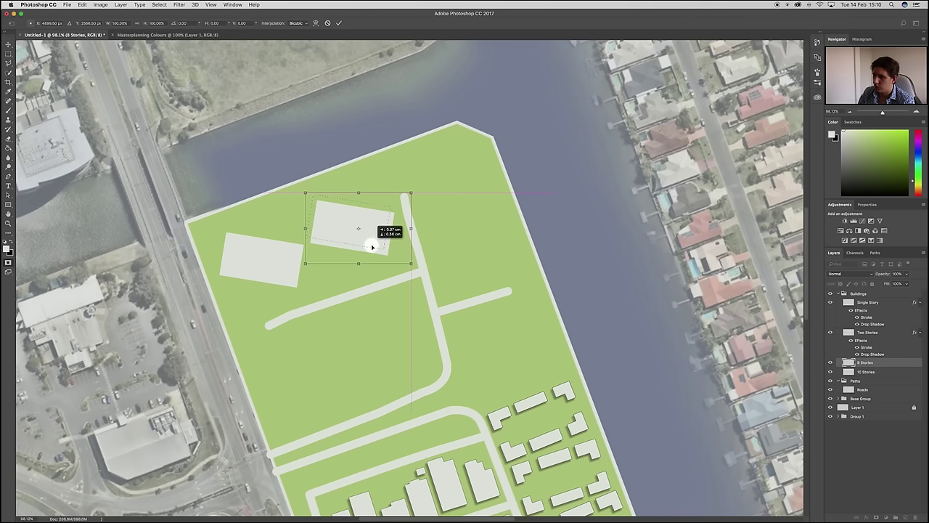
key("Return")
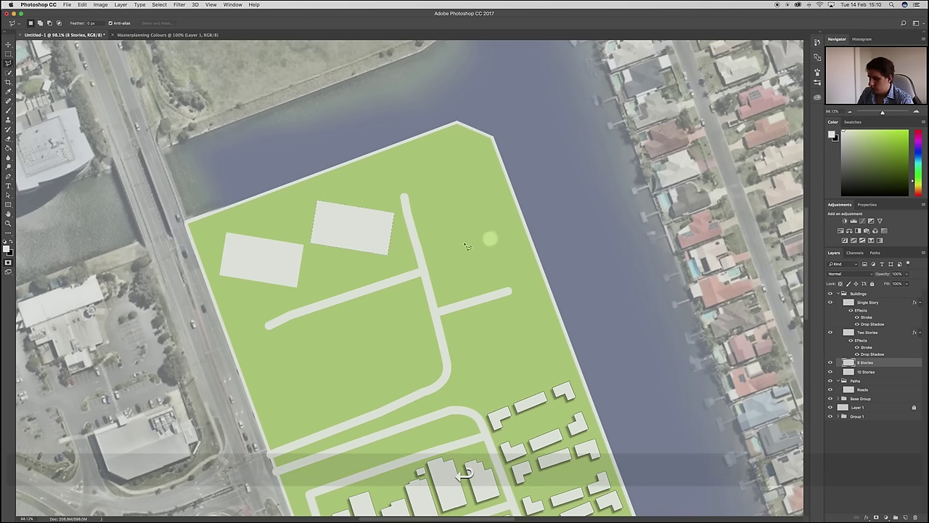
key("super+d")
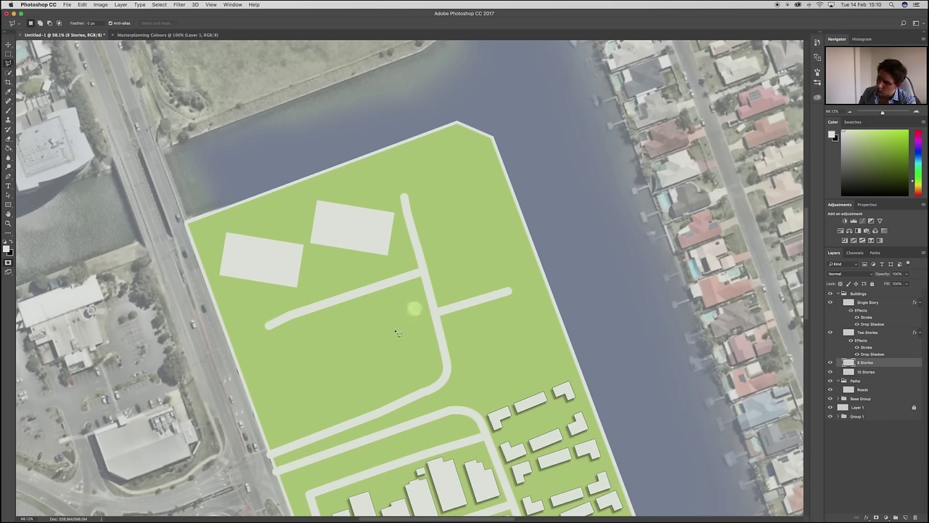
Make the 10 Stories layer active
scroll(304, 344, "down", 1)
scroll(303, 344, "down", 3)
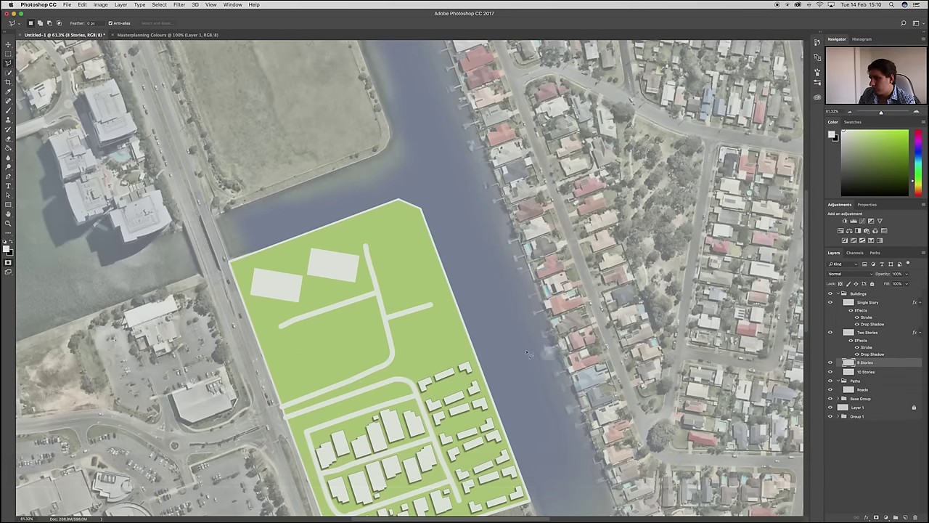
scroll(392, 341, "down", 3)
key("alt")
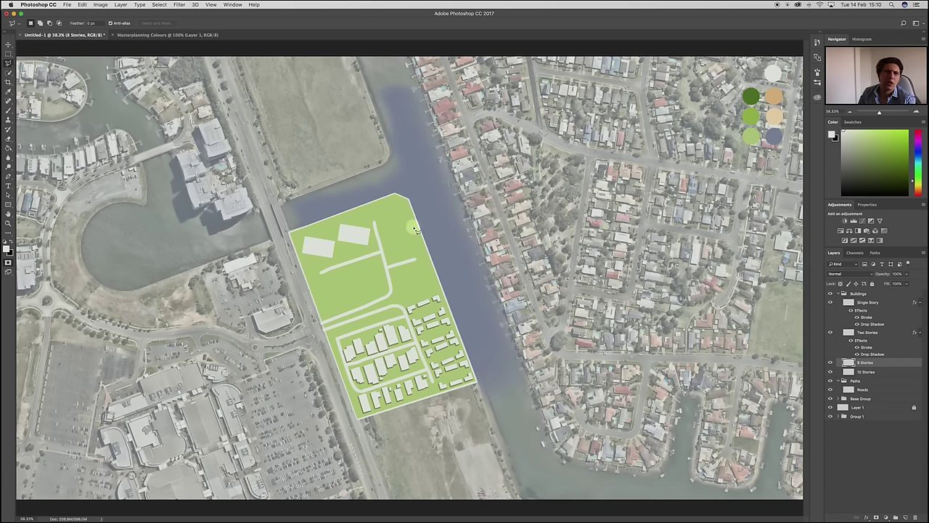
scroll(377, 231, "up", 4)
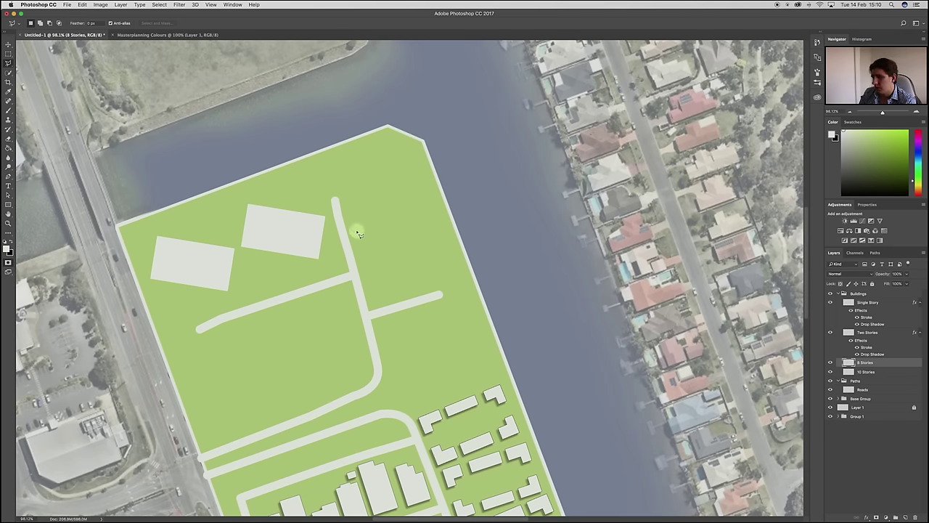
left_click(884, 371)
key("q")
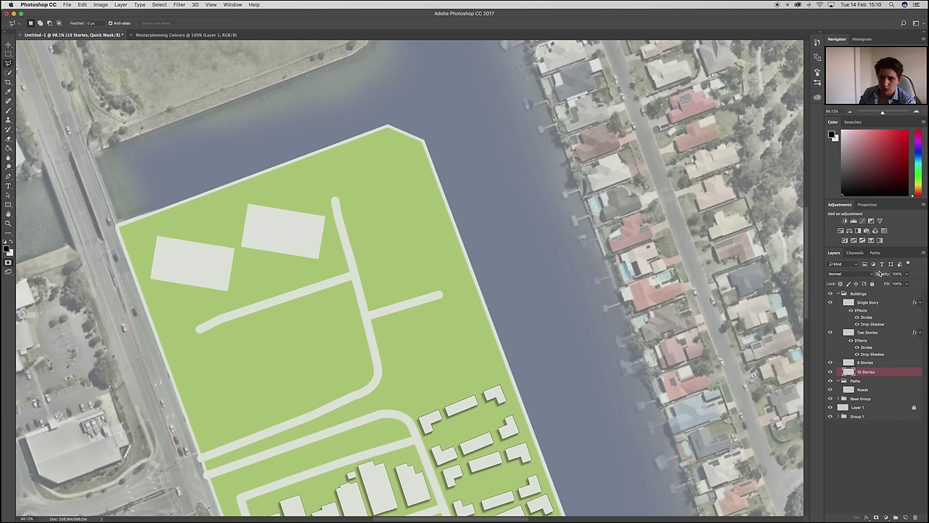
left_click(855, 253)
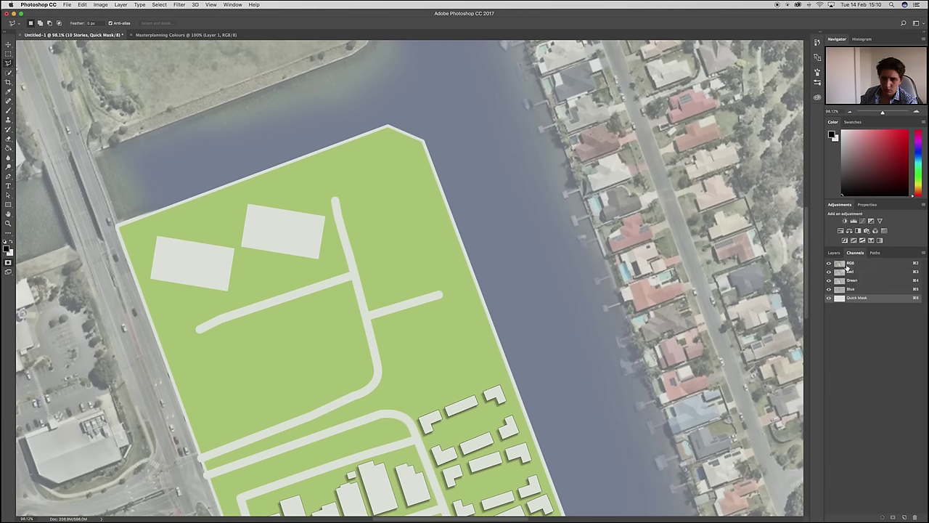
key("q")
left_click(834, 253)
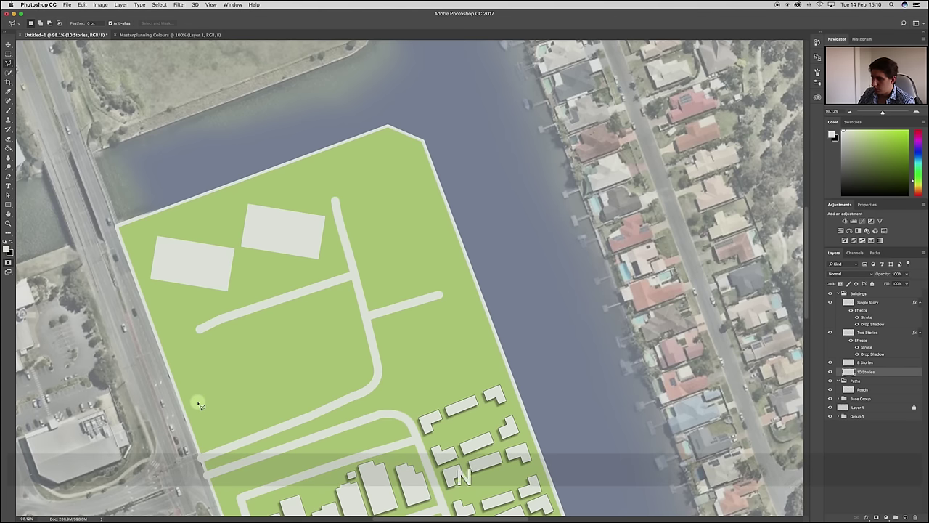
key("m")
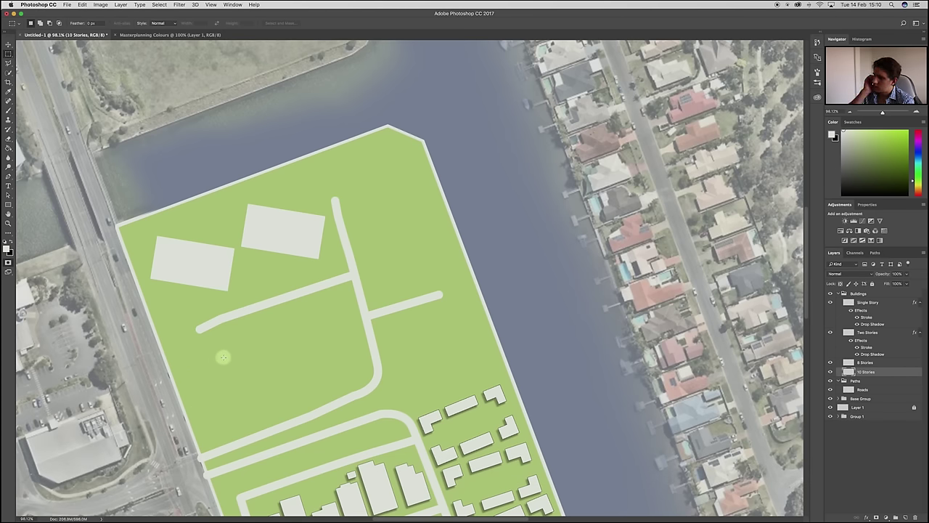
left_click_drag(196, 352, 215, 386)
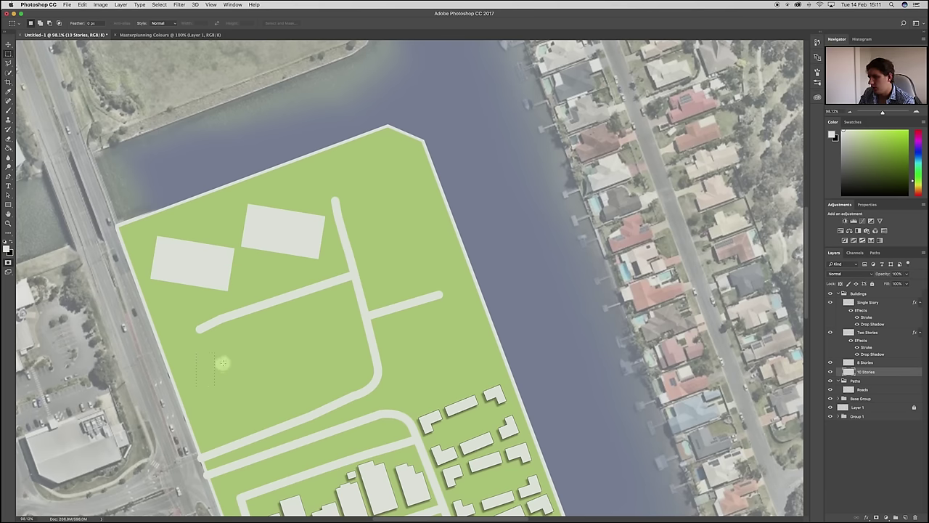
key("l")
mouse_move(311, 318)
left_mouse_down()
mouse_move(320, 308)
mouse_move(341, 318)
left_mouse_up()
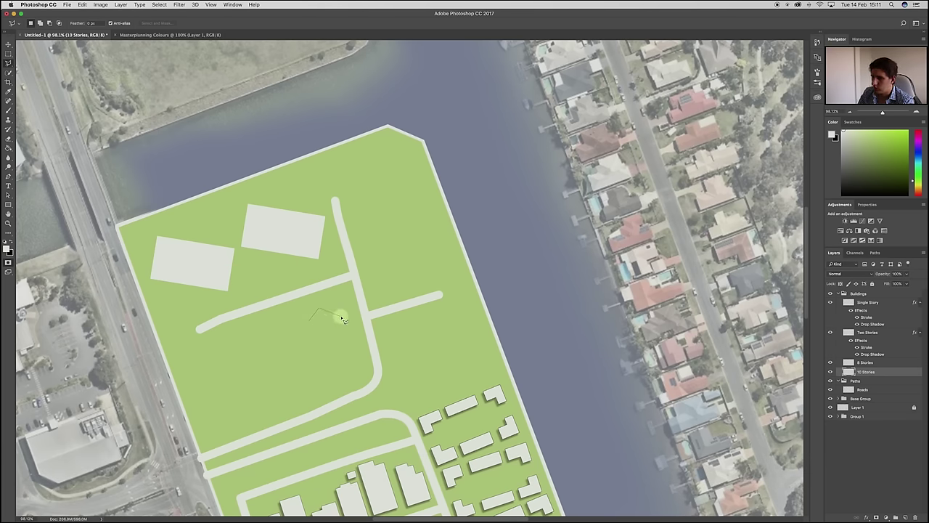
left_click_drag(343, 319, 341, 320)
key("super+d")
Outline a polygonal selection inside the road loop and subtract its centre and south-west opening to leave a courtyard-shaped footprint
mouse_move(275, 328)
left_mouse_down()
mouse_move(214, 370)
mouse_move(259, 409)
mouse_move(369, 383)
mouse_move(357, 384)
mouse_move(341, 336)
mouse_move(325, 324)
mouse_move(289, 323)
left_mouse_up()
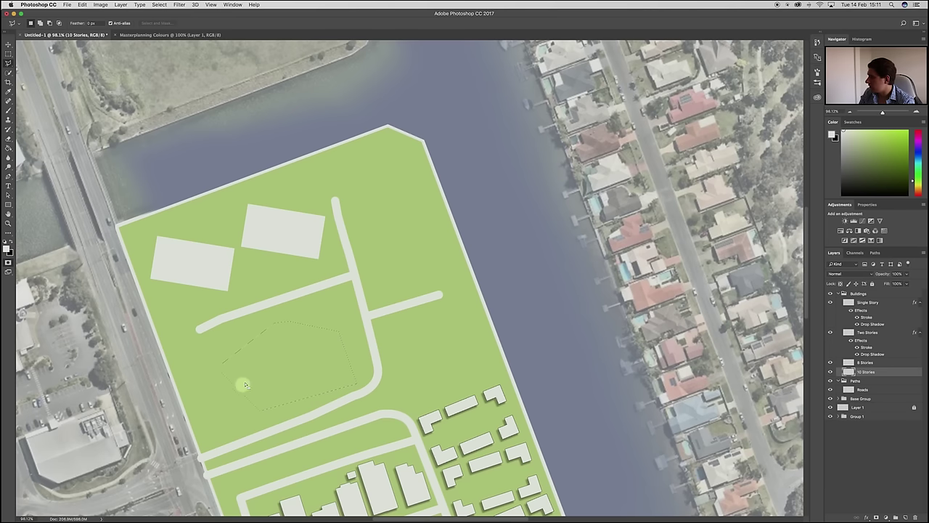
key("alt")
mouse_move(243, 376)
left_mouse_down()
mouse_move(228, 395)
mouse_move(234, 402)
mouse_move(249, 386)
left_mouse_up()
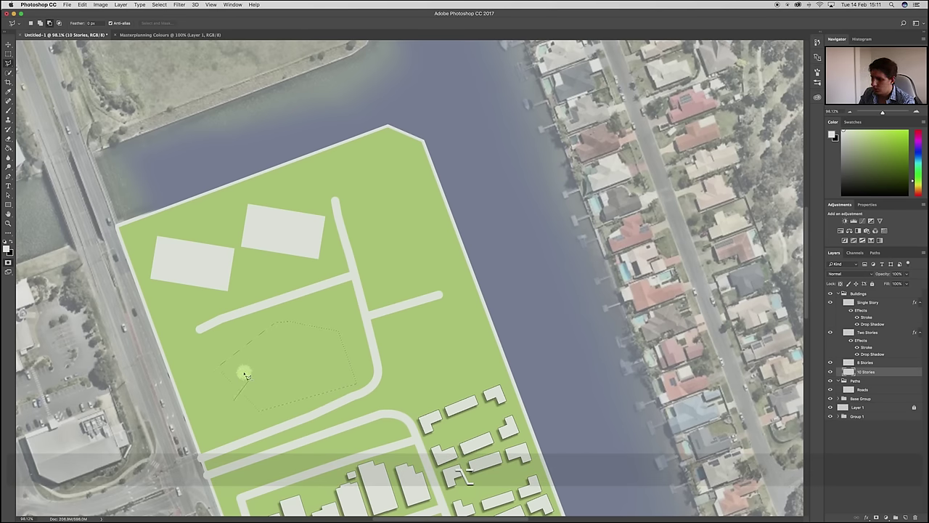
left_click(247, 374)
left_click(299, 336)
left_click(319, 322)
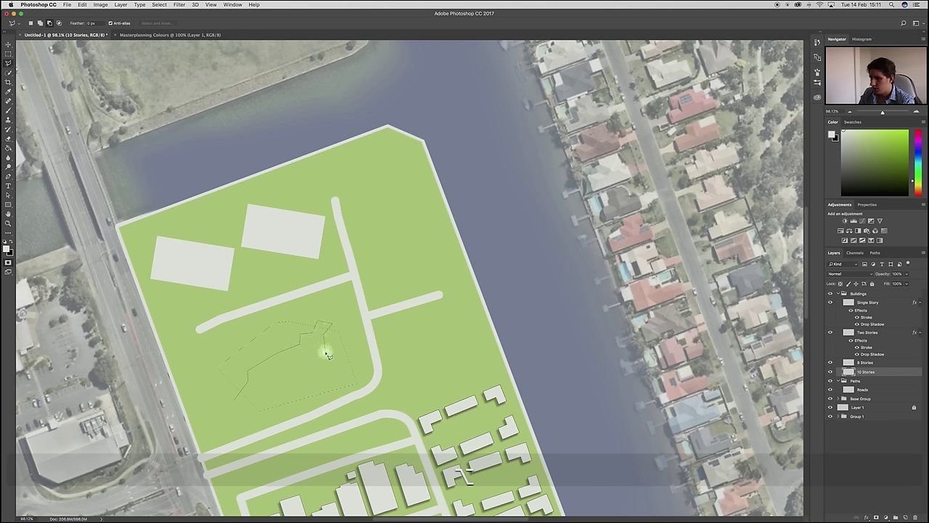
left_click(326, 373)
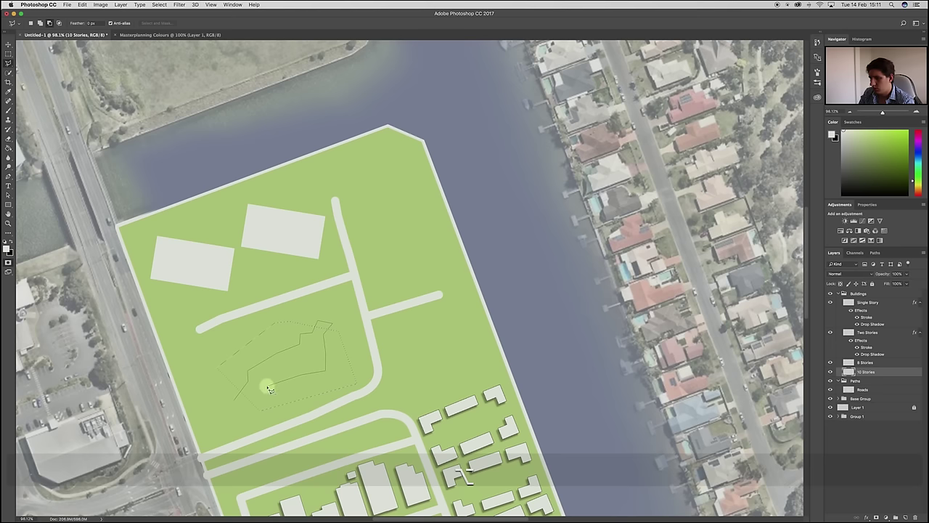
double_click(232, 412)
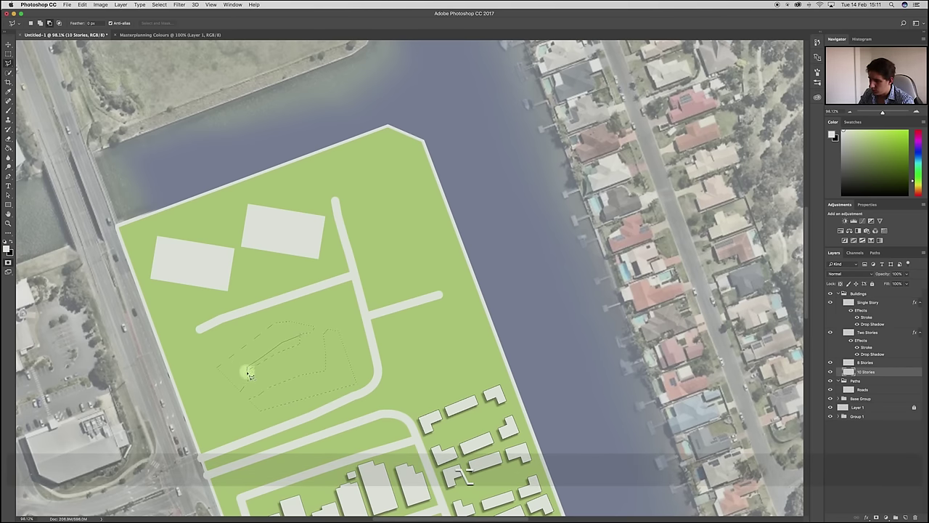
Subtract a gap across the footprint's north side, fill the two remaining building shapes with light grey and deselect
left_click_drag(318, 344, 298, 382)
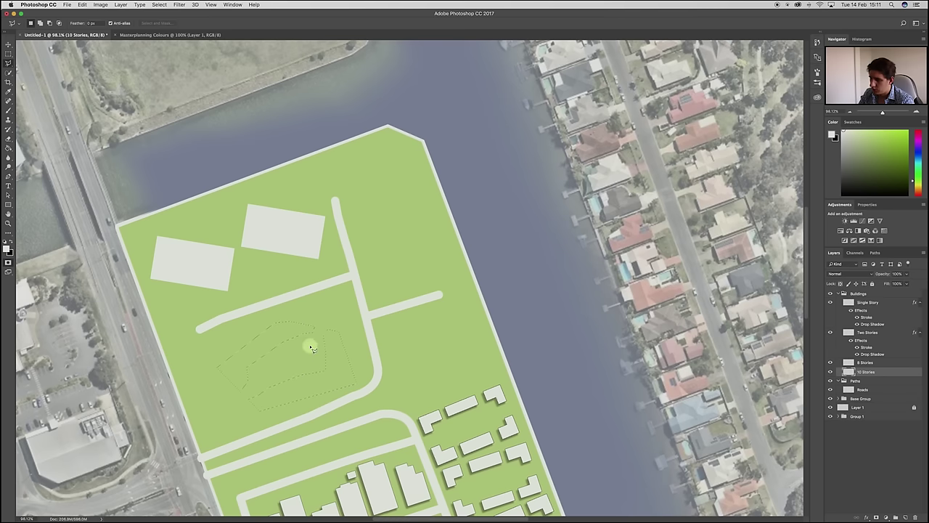
left_click_drag(311, 348, 295, 325)
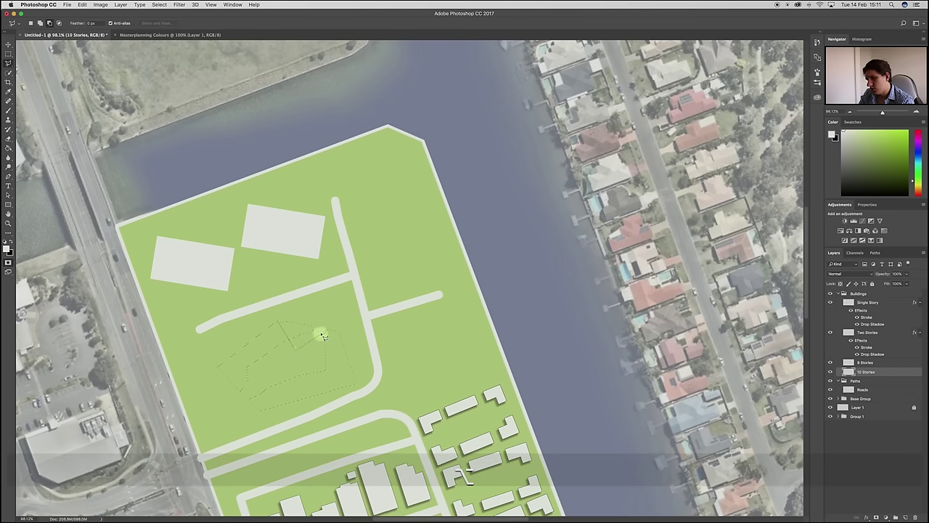
left_click_drag(341, 322, 337, 329)
mouse_move(403, 326)
left_mouse_down()
mouse_move(362, 399)
mouse_move(348, 379)
left_mouse_up()
key("g")
left_click(348, 380)
key("super+d")
Make the 8 Stories layer active with the Polygonal Lasso ready
scroll(279, 345, "down", 5)
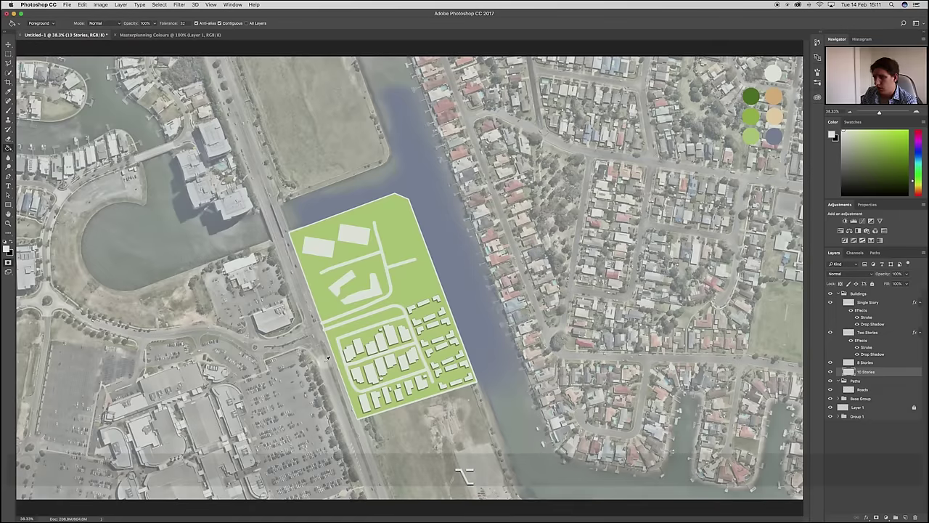
scroll(367, 276, "up", 5)
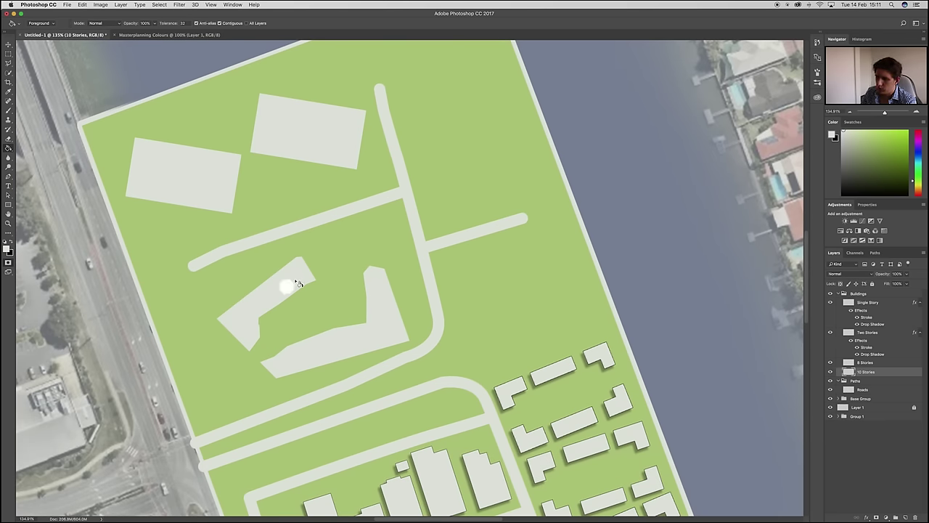
scroll(559, 278, "down", 5)
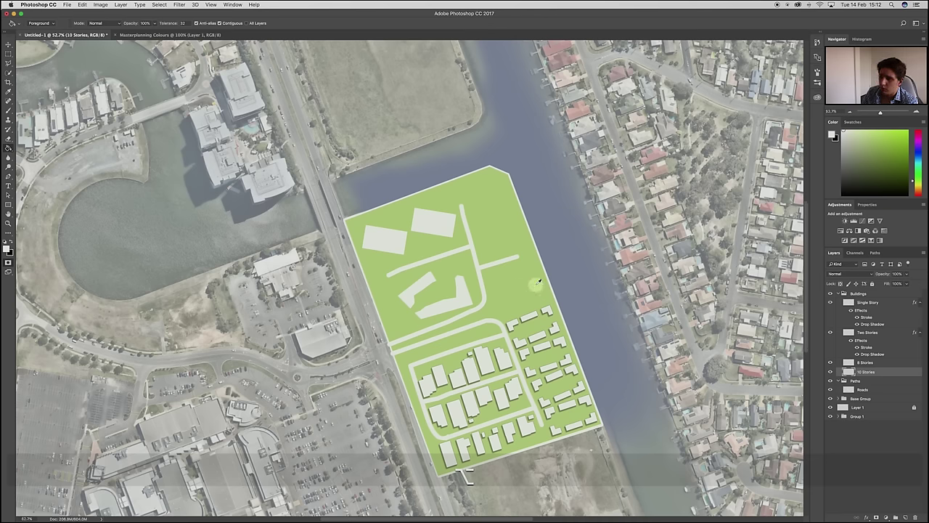
scroll(536, 283, "up", 5)
key("l")
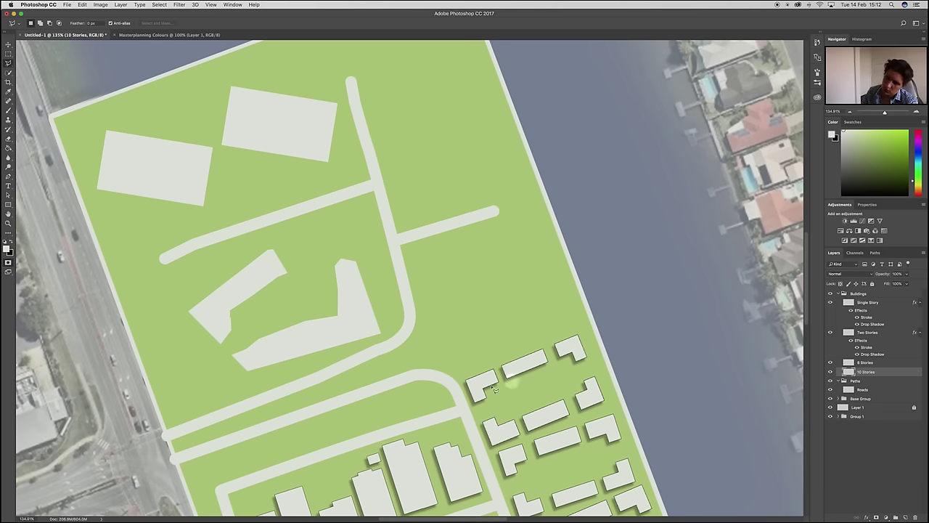
left_click(878, 363)
key("q")
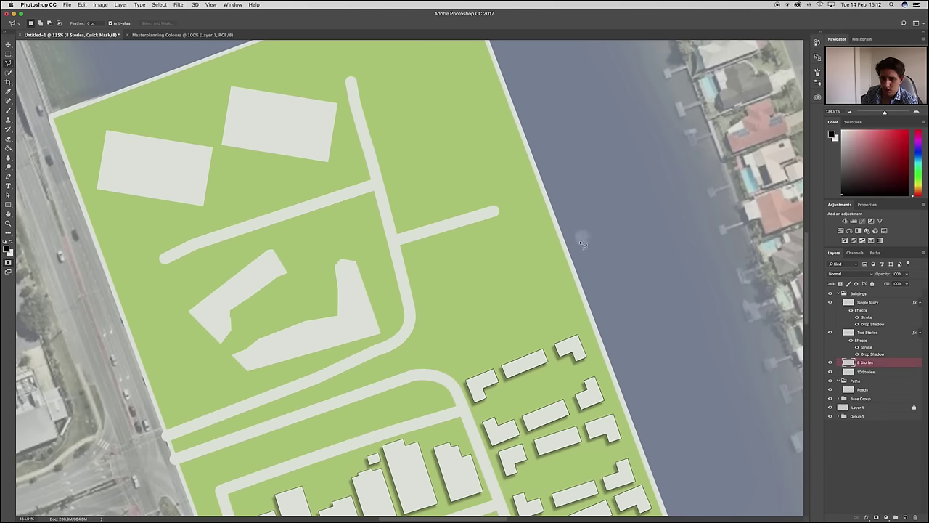
left_click(855, 253)
left_click(866, 264)
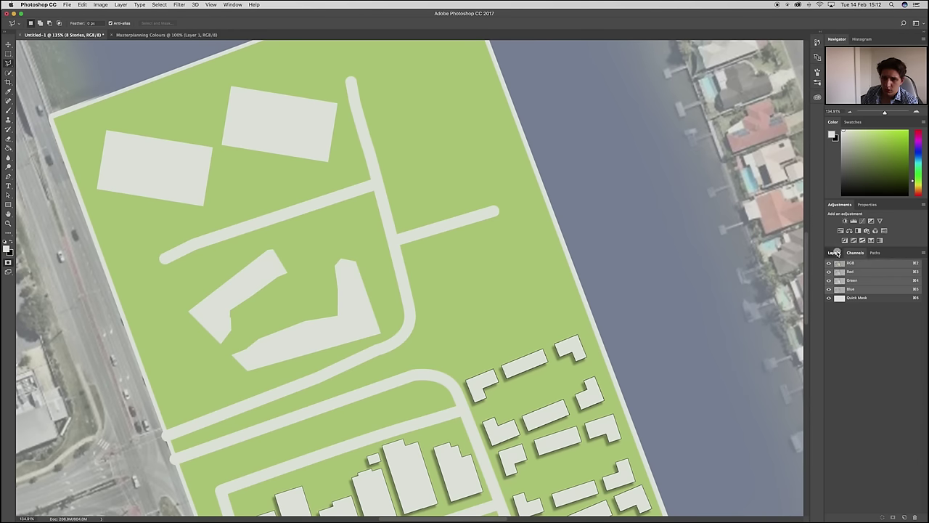
left_click(836, 253)
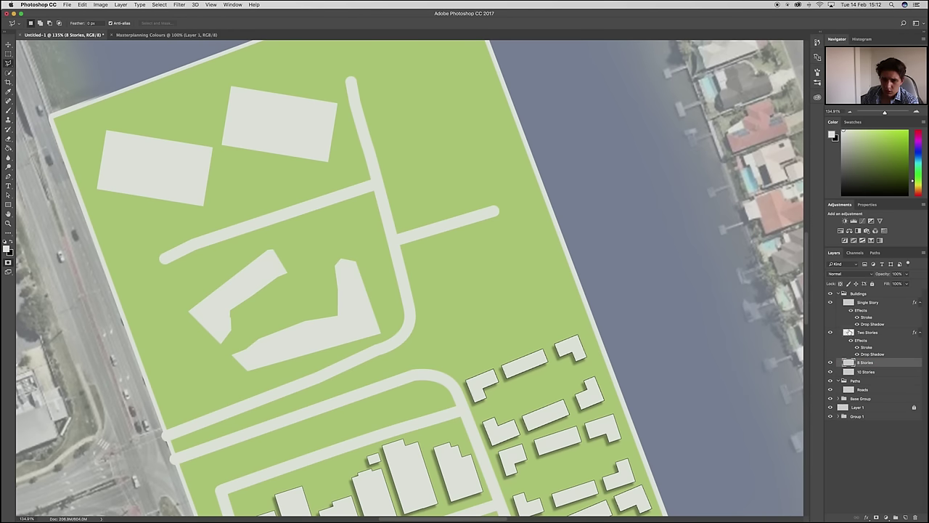
left_click(456, 258)
left_click(434, 293)
left_click(439, 335)
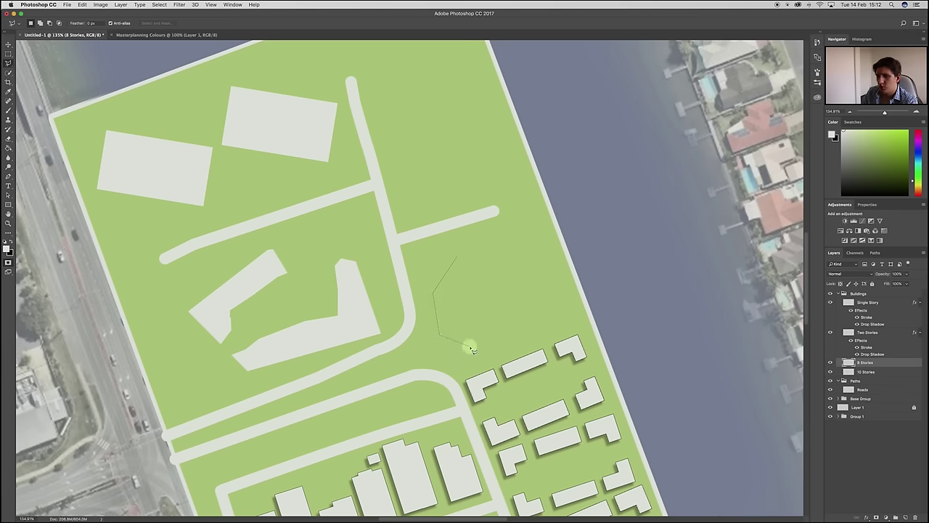
Outline a rounded many-sided selection north of the eastern side road, between the northern road and the waterfront
scroll(455, 243, "up", 5)
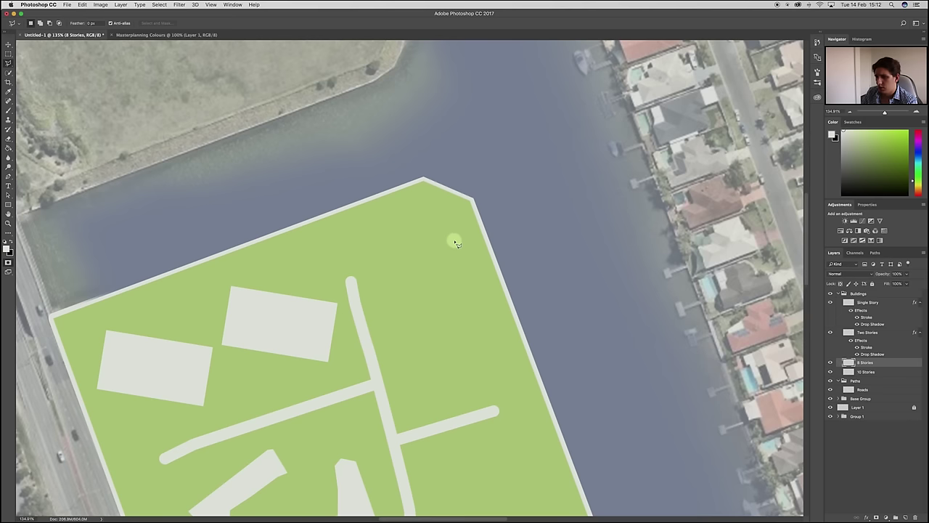
left_click(420, 314)
left_click(393, 358)
left_click(400, 403)
left_click(488, 393)
left_click(498, 374)
left_click(498, 341)
left_click(475, 310)
left_click(449, 311)
double_click(450, 314)
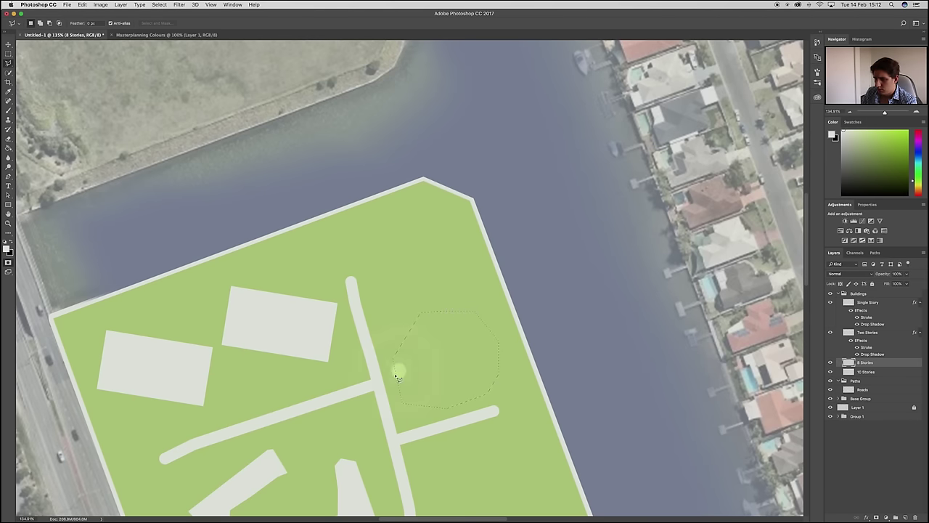
Subtract the north-west opening and the central courtyard from the rounded selection to form a faceted ring
left_click(402, 323)
left_click(417, 324)
left_click(463, 344)
left_click(485, 360)
left_click(461, 404)
left_click(447, 359)
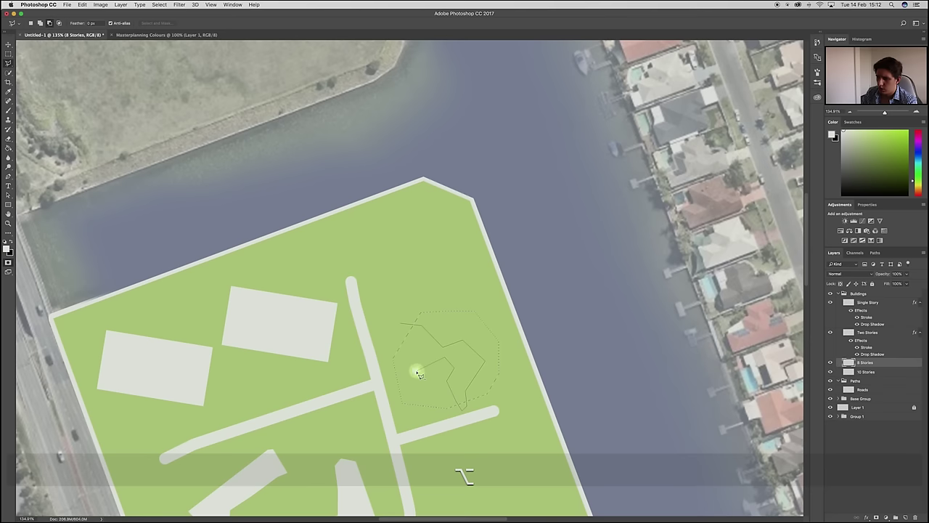
left_click(416, 347)
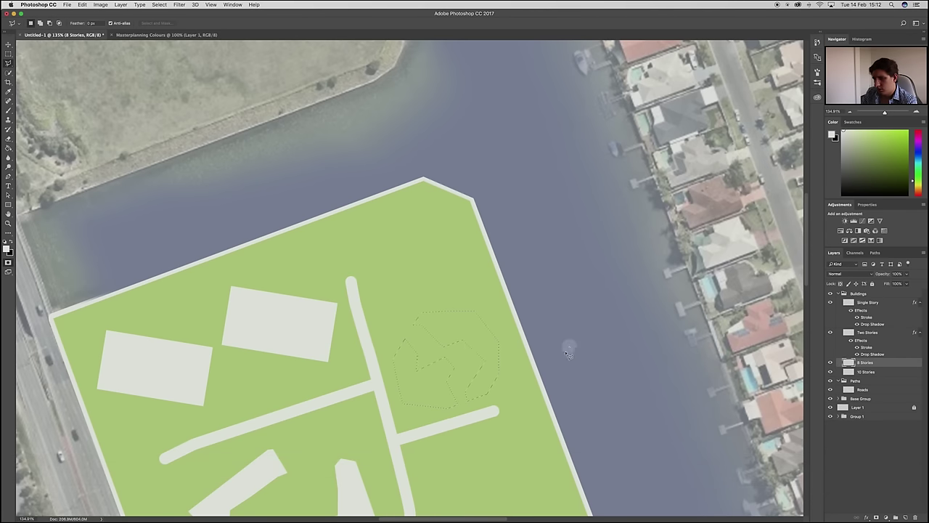
left_click(481, 363)
left_click(439, 369)
left_click(419, 370)
left_click(424, 385)
left_click(439, 354)
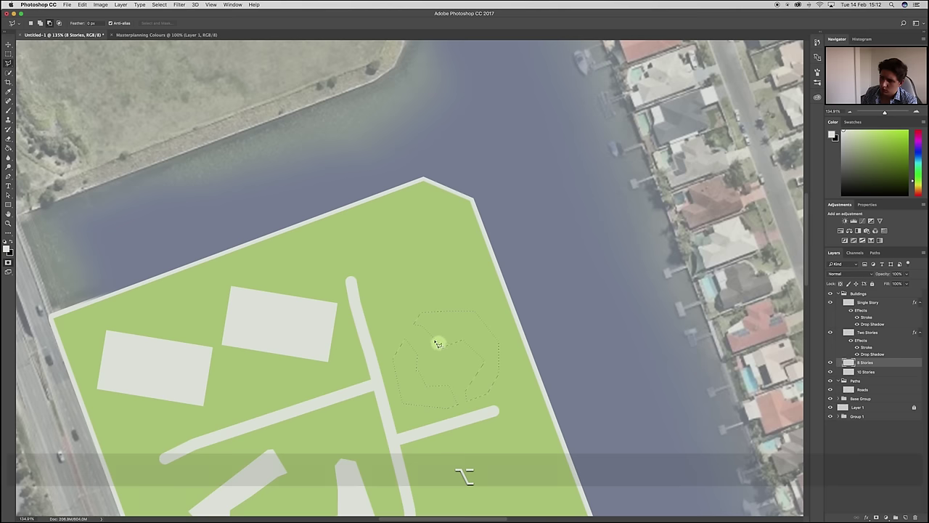
Subtract the leftover pieces from the ring selection's northern inner edge
left_click(430, 335, "alt")
left_click(465, 339)
left_click(460, 367)
left_click(431, 353)
double_click(462, 346)
Cut a south-east opening through the ring selection, leaving two separate curved building footprints
left_click(509, 344)
left_click(489, 361)
left_click(477, 373)
double_click(484, 363)
left_click(507, 356)
left_click(510, 390)
left_click(465, 408)
double_click(462, 374)
Fill the two curved footprints with light grey on the 8 Stories layer
key("g")
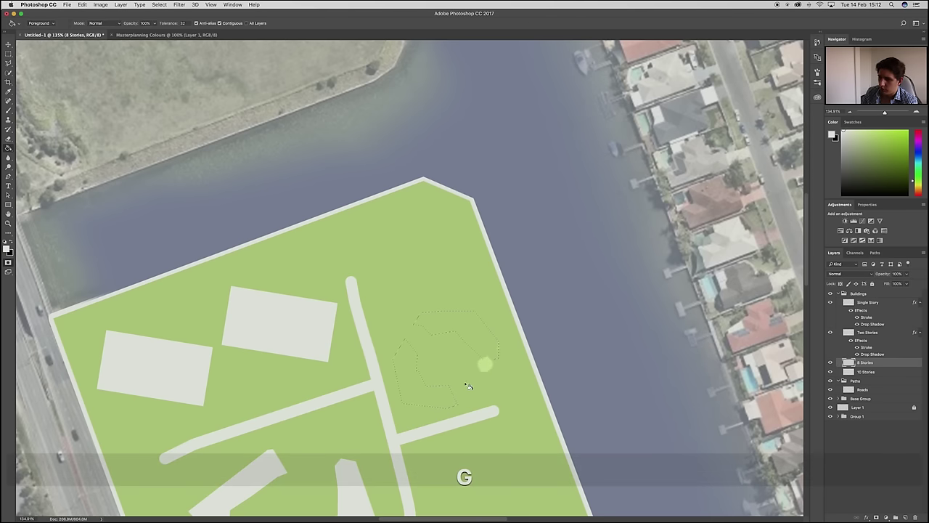
left_click(443, 388)
scroll(445, 383, "down", 6)
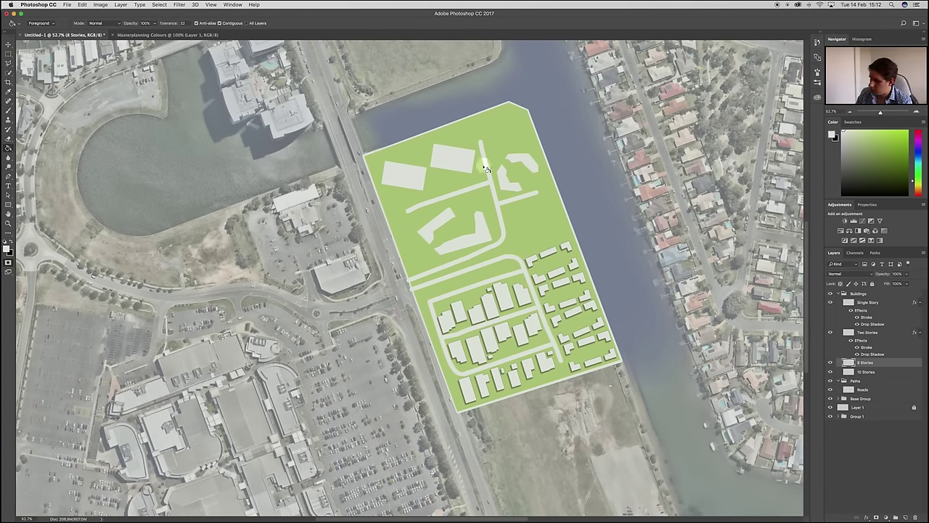
scroll(501, 148, "up", 3)
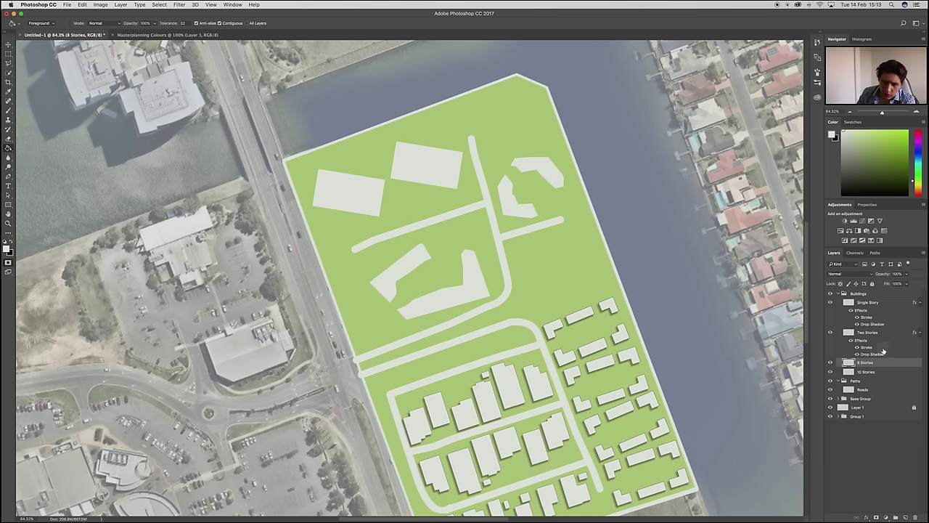
Add a black 2 px inside stroke to the 8 Stories layer
double_click(852, 363)
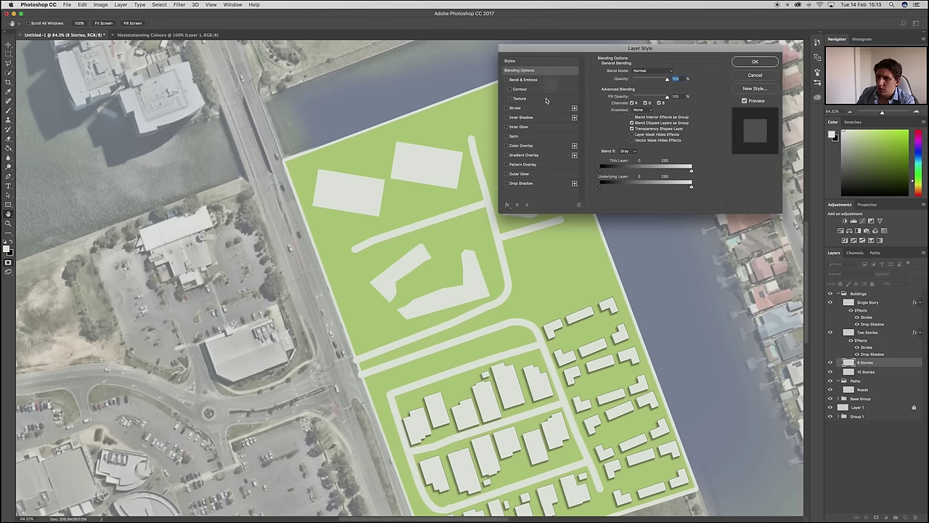
left_click(505, 108)
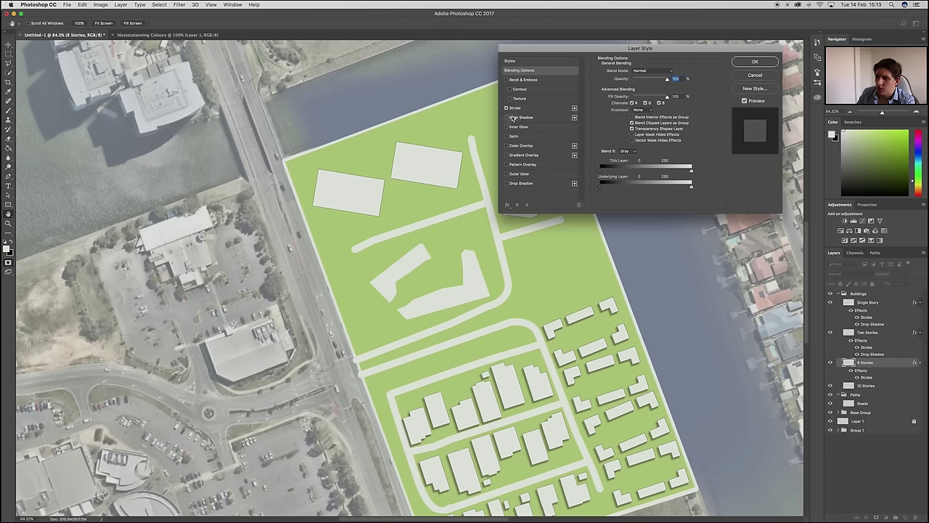
left_click(543, 107)
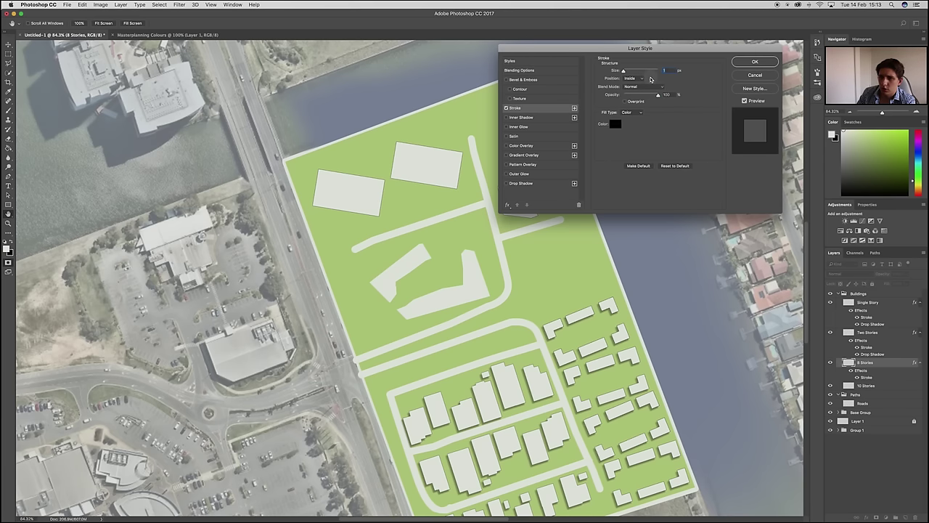
key("Up")
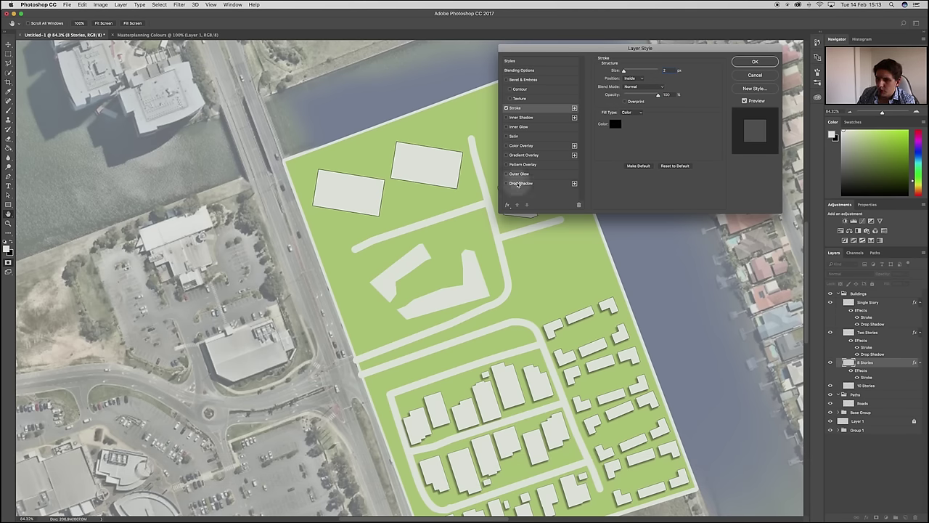
Add a drop shadow to the 8 Stories layer with a longer distance, 60% spread and 21 px size
left_click(507, 183)
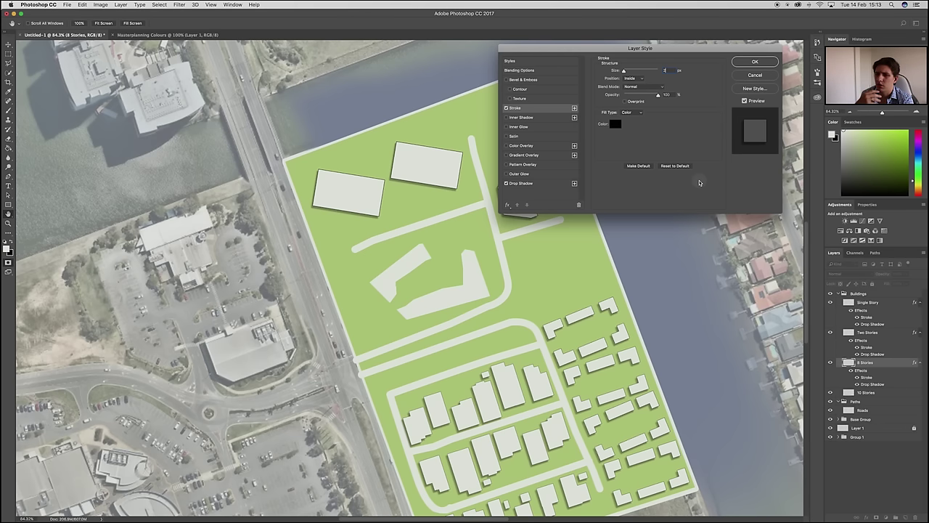
left_click(532, 182)
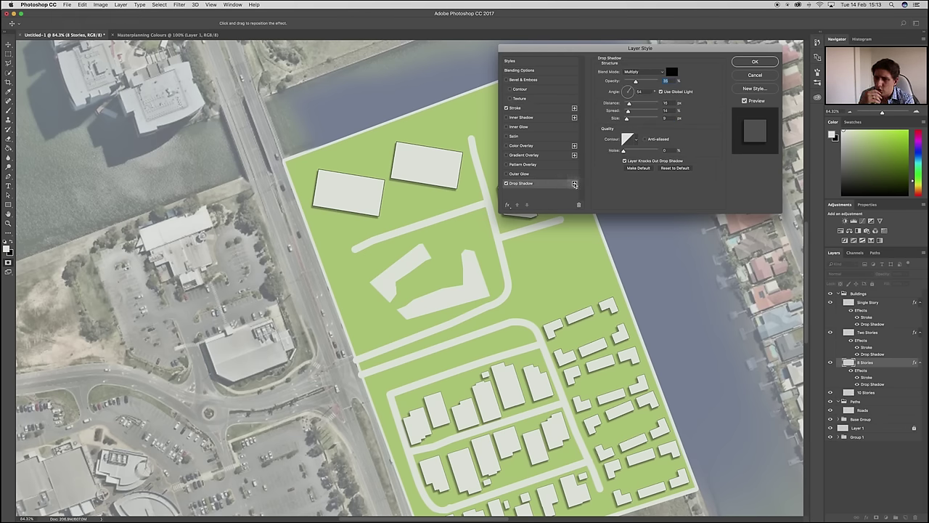
left_click(574, 184)
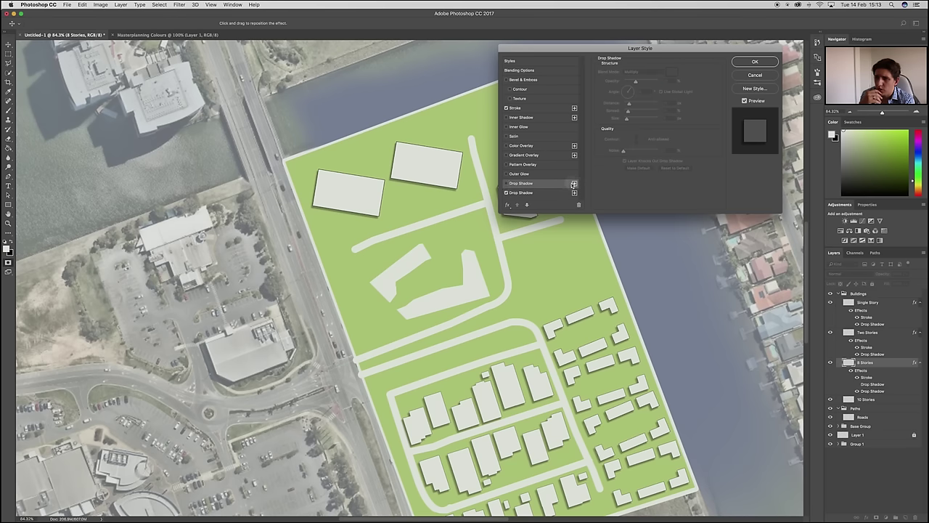
left_click(516, 193)
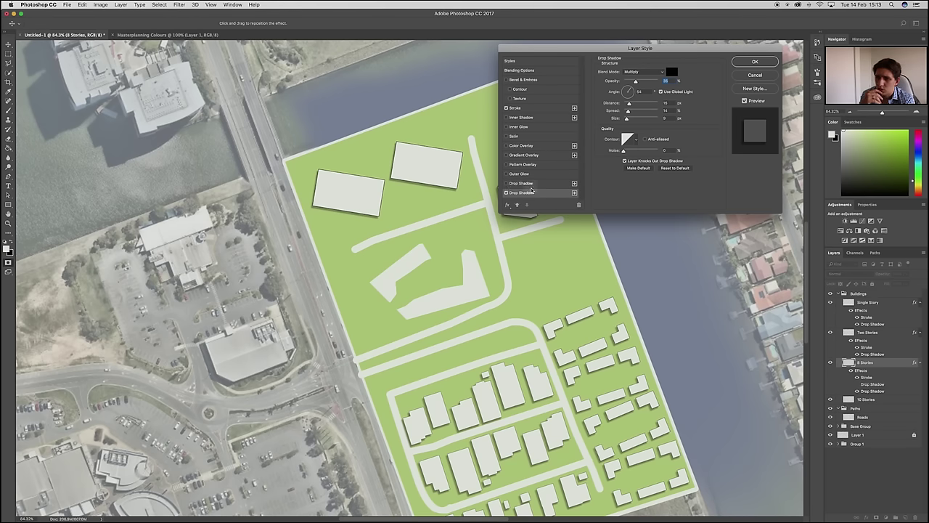
left_click_drag(628, 103, 645, 114)
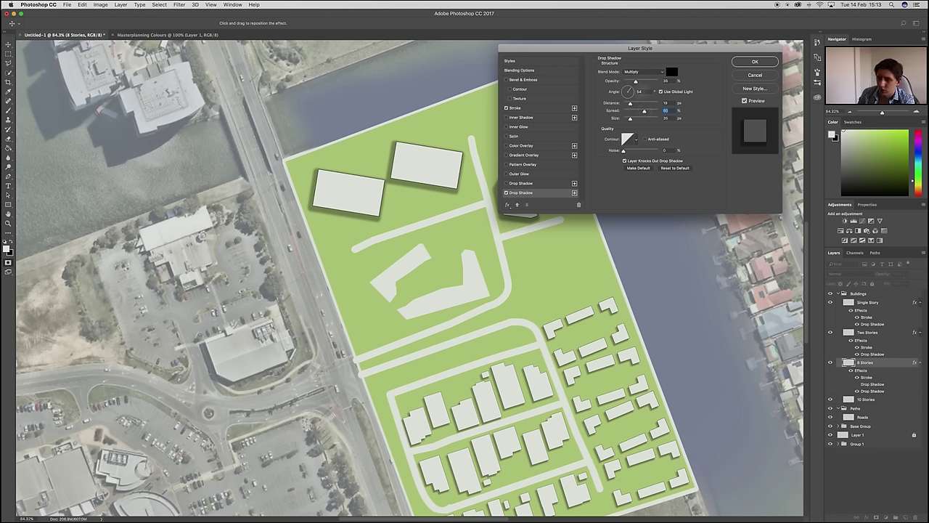
left_click_drag(630, 103, 629, 123)
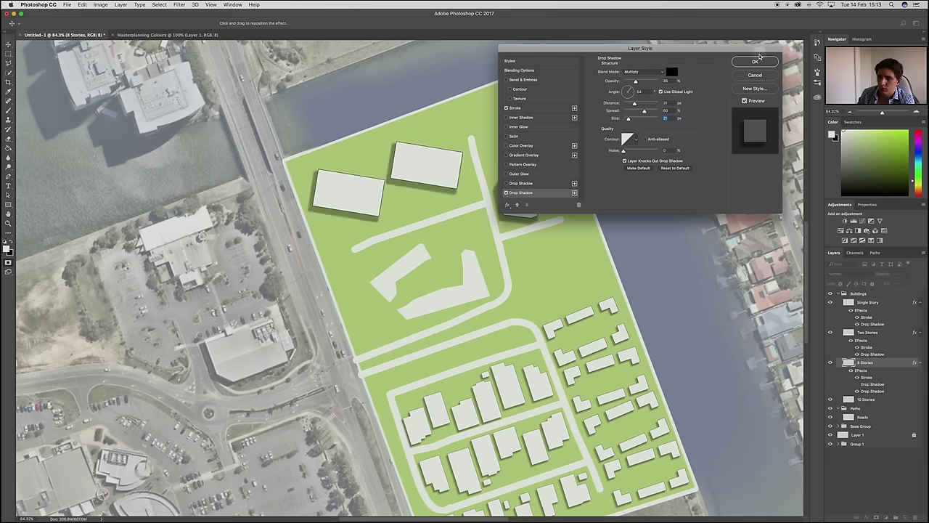
left_click(755, 63)
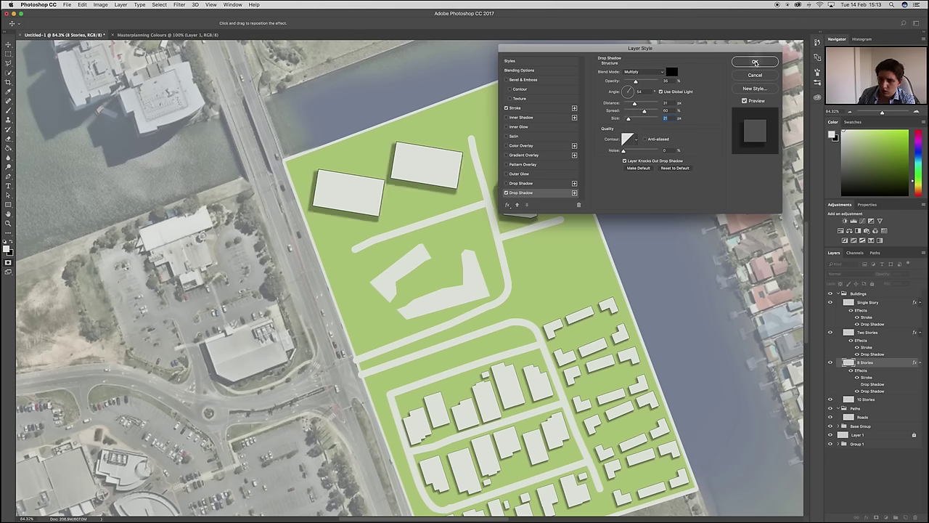
left_click(760, 63)
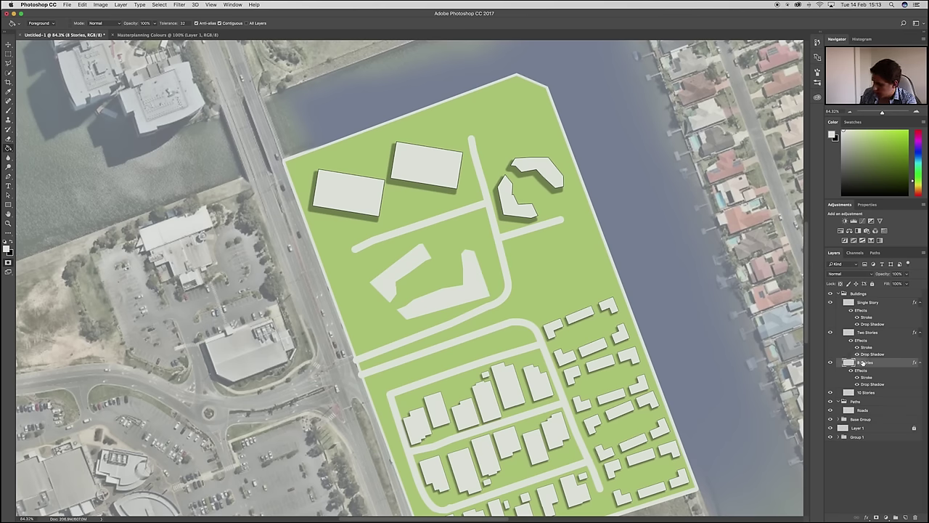
Copy the 8 Stories effects to the 10 Stories layer and enlarge its drop shadow with a greater distance, 67% spread and 27 px size
left_click_drag(869, 365, 861, 397)
key("q")
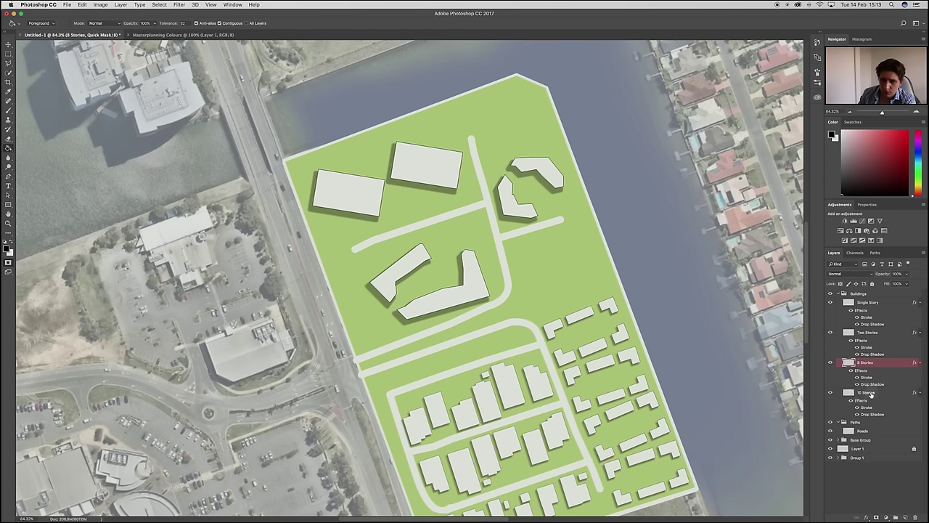
left_click(866, 393)
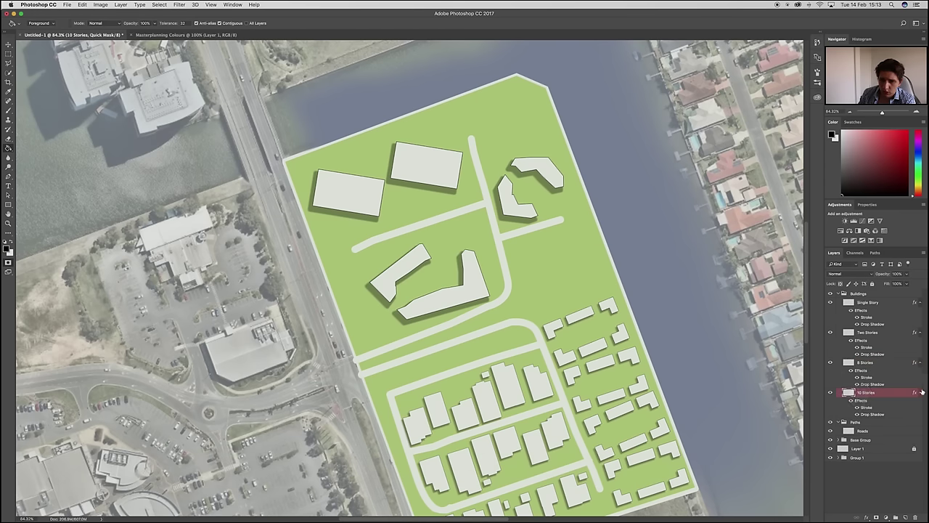
double_click(849, 392)
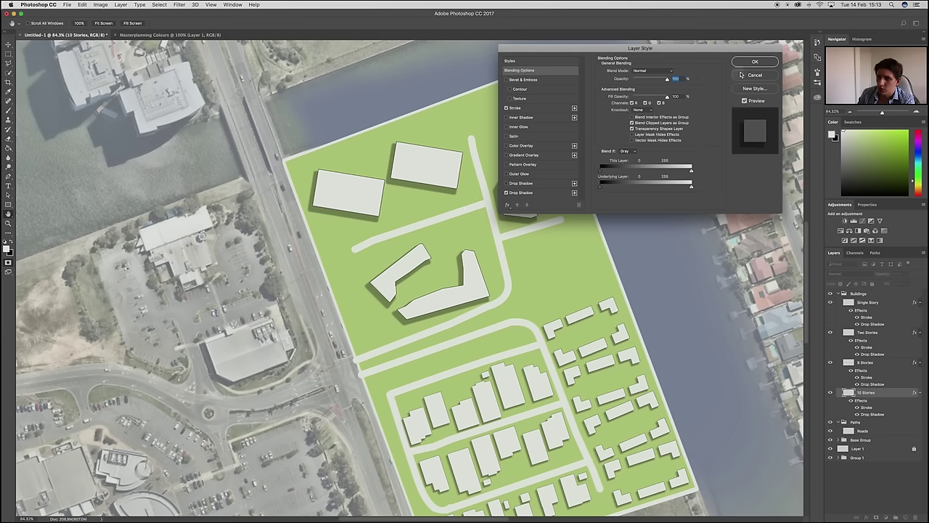
left_click(520, 192)
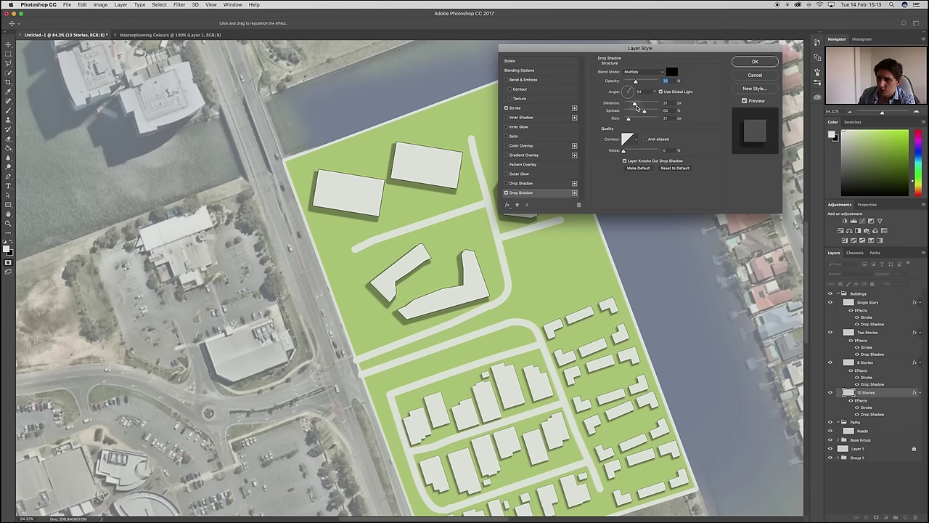
mouse_move(643, 111)
left_mouse_down()
mouse_move(628, 120)
mouse_move(637, 105)
left_mouse_up()
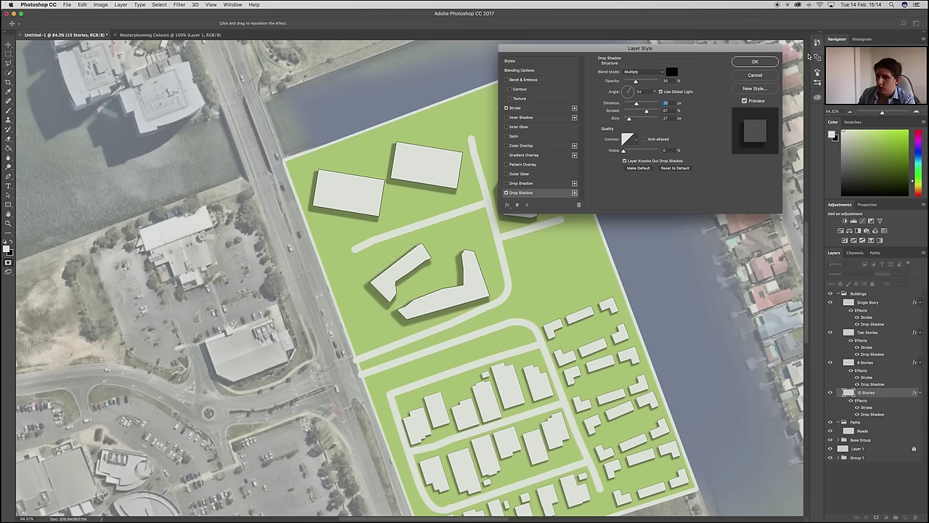
left_click(764, 67)
key("g")
Cut off the pointed upper end of the L-shaped 10 Stories building beside the curved road using a polygonal lasso selection
scroll(469, 279, "down", 2)
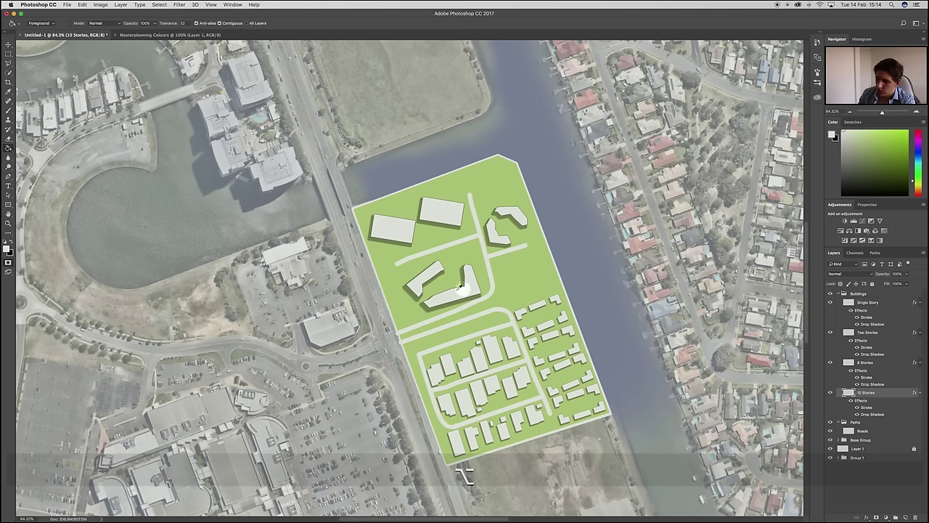
scroll(470, 280, "up", 5)
key("l")
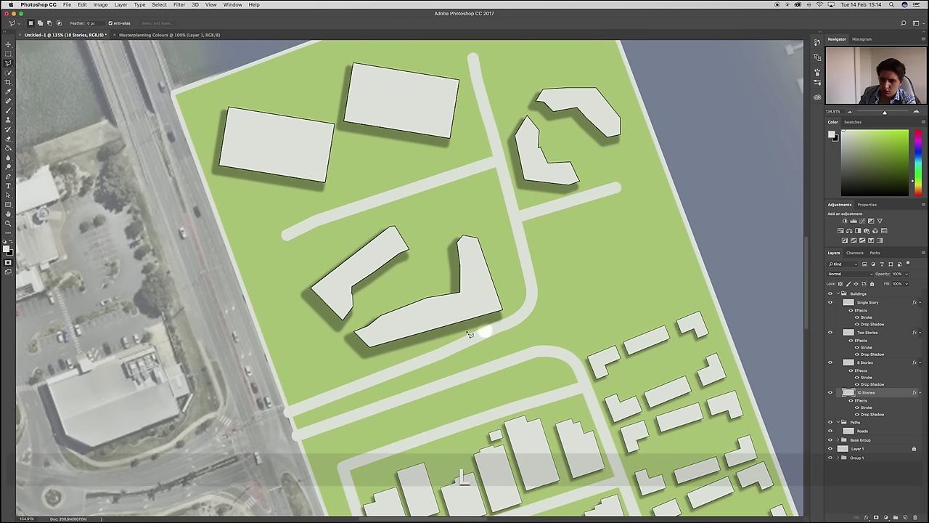
left_click(459, 244, "alt")
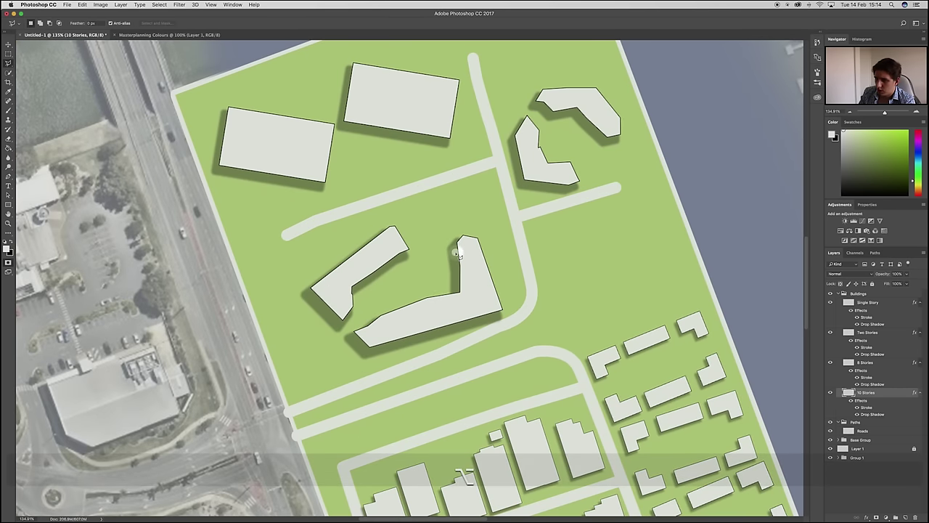
left_click(494, 242, "alt")
left_click(470, 224, "alt")
left_click(442, 252, "alt")
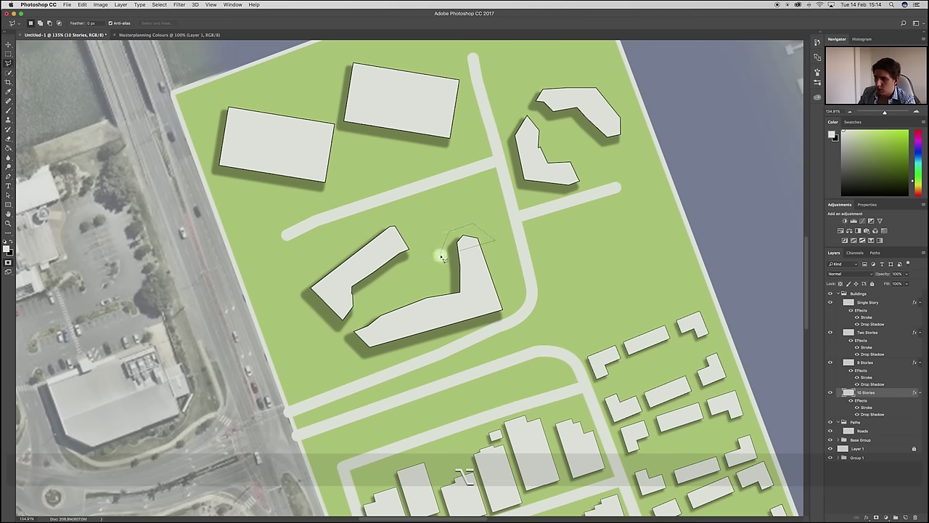
key("Delete")
key("super+d")
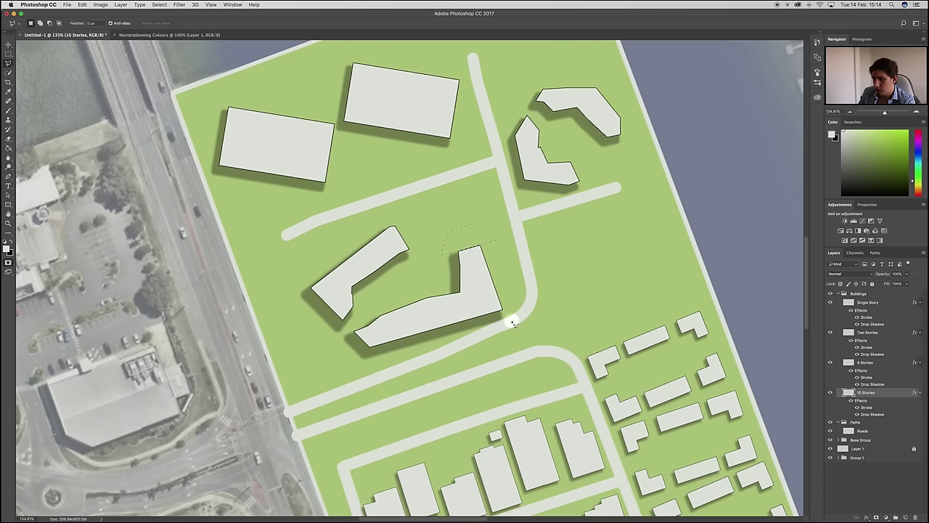
Select the tapered western end of the same L-shaped building with a polygonal lasso and delete it
left_click(385, 316)
left_click(409, 333)
left_click(365, 351)
left_click(339, 331)
left_click(368, 314)
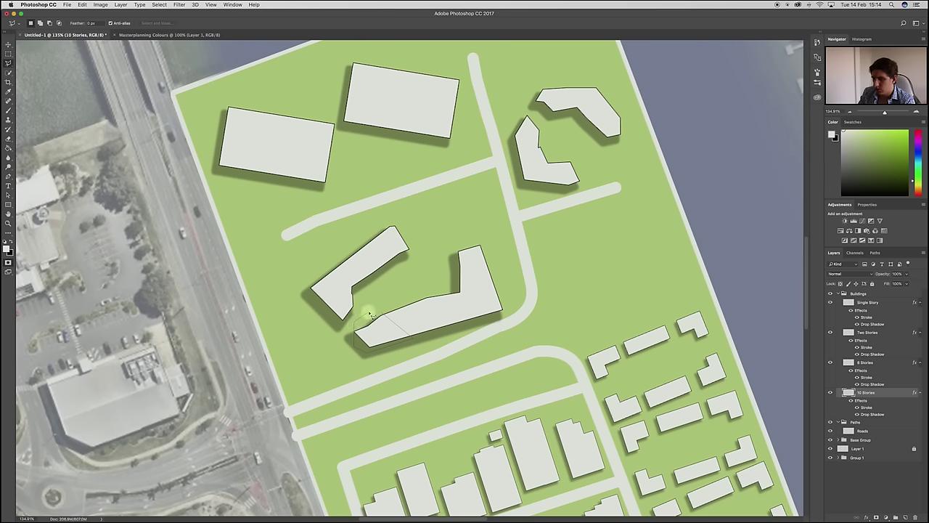
key("Delete")
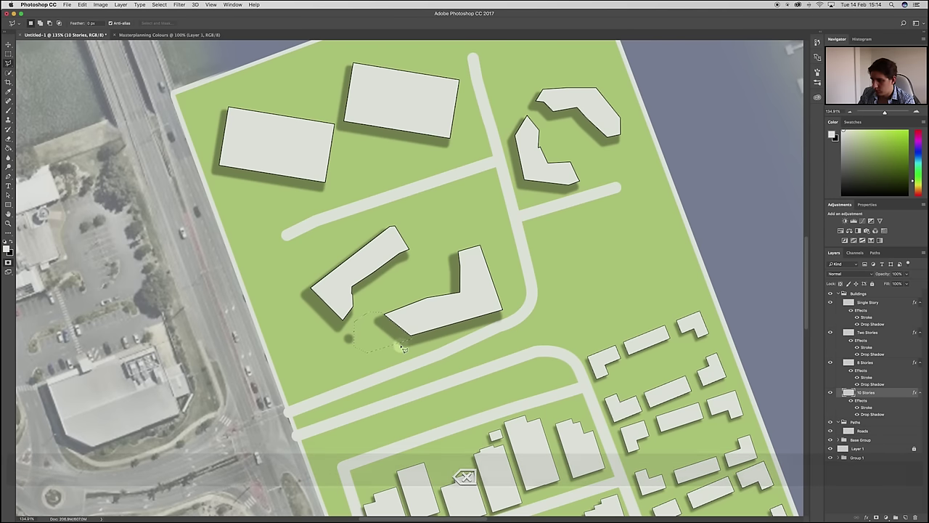
key("super+d")
left_click(353, 327)
left_click(370, 333)
left_click(369, 328, "super")
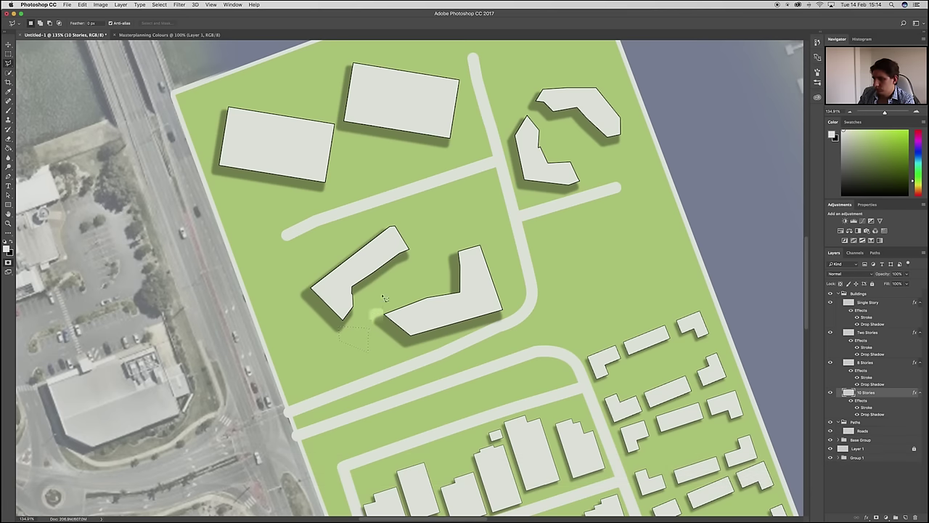
Cut a strip out of the inner edge of the neighbouring diagonal 10 Stories building with a polygonal lasso selection, then deselect
left_click(353, 287)
left_click(331, 281)
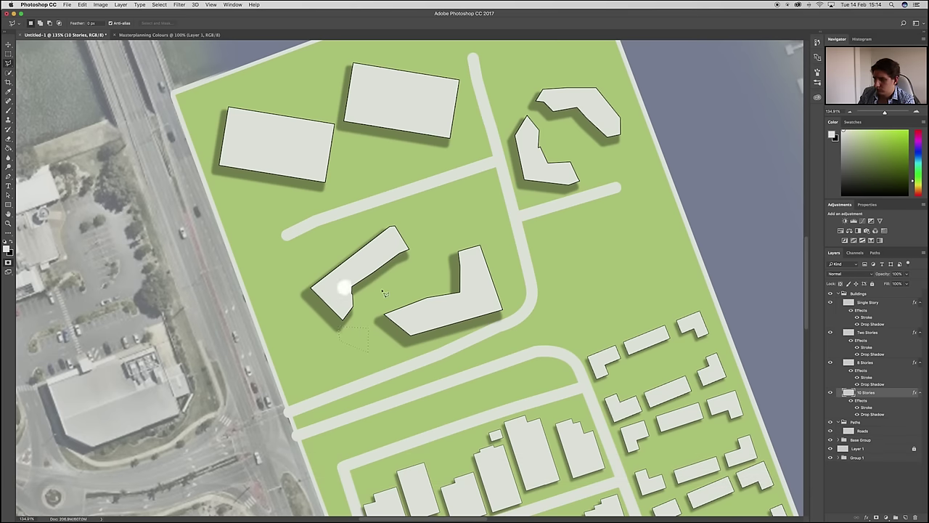
left_click(350, 293)
left_click(380, 264)
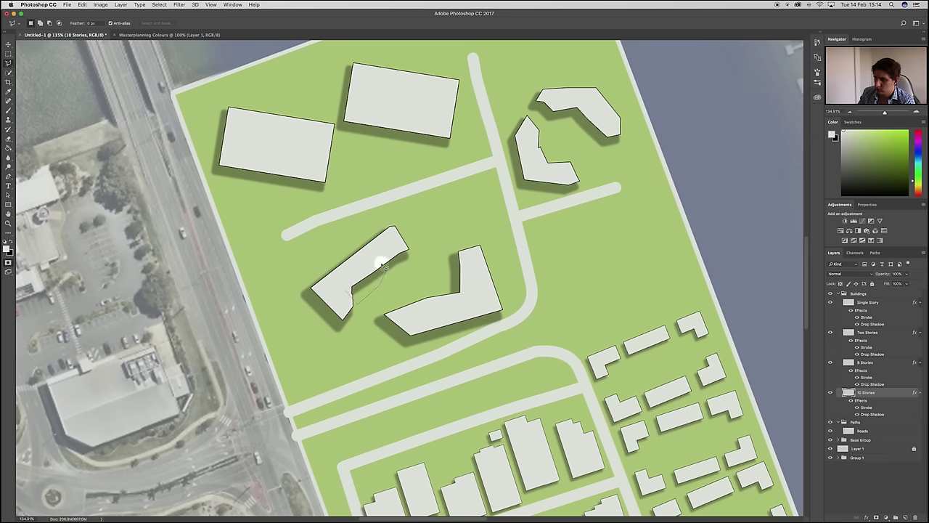
left_click(350, 283)
key("Return")
key("BackSpace")
key("super+d")
scroll(512, 363, "down", 3)
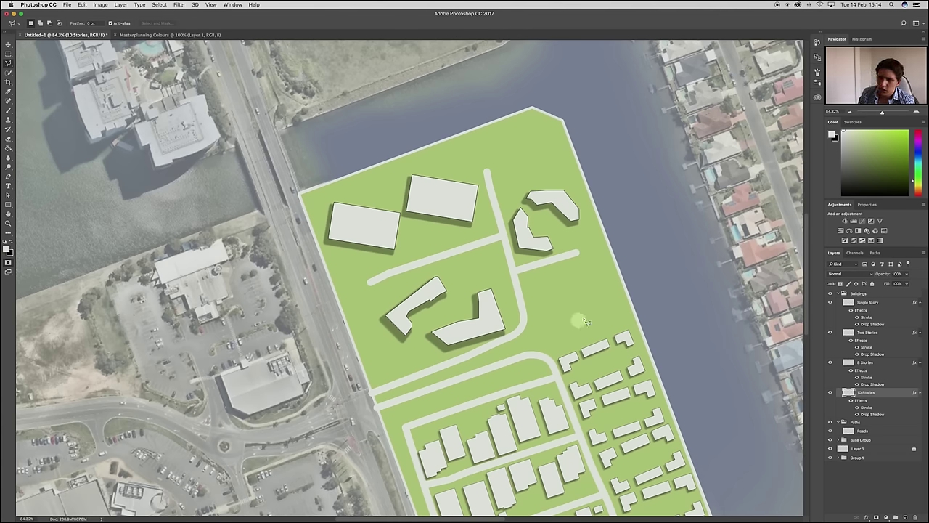
scroll(580, 319, "down", 5)
scroll(598, 285, "down", 3)
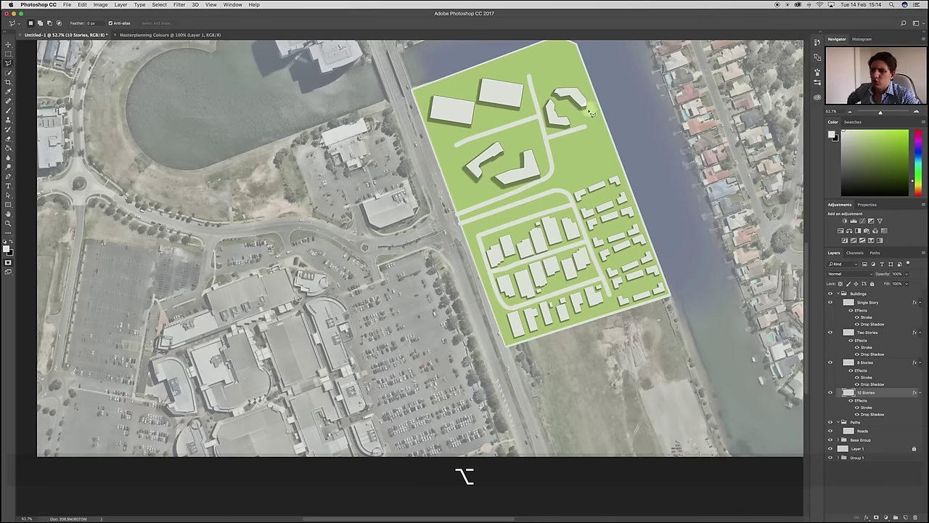
scroll(592, 113, "up", 3)
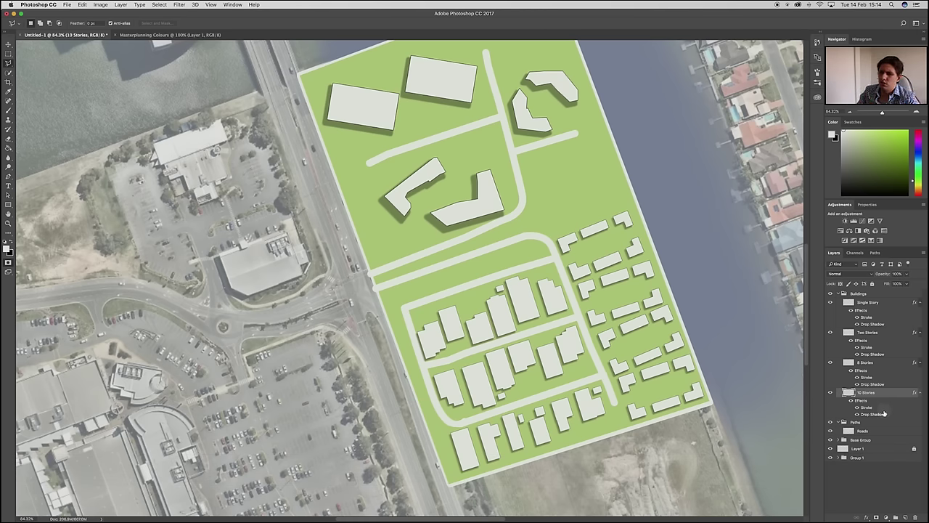
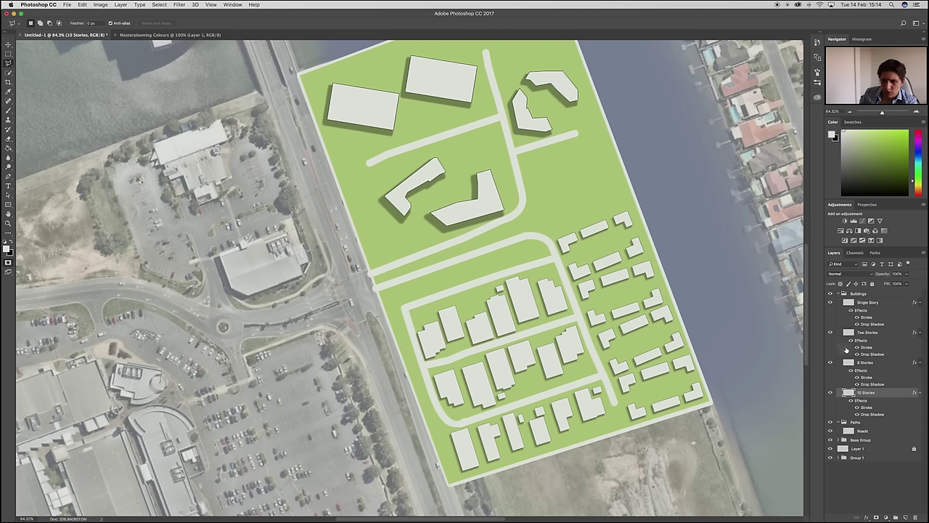
Adjust the Two Stories layer's drop shadow to 23 px distance, 19% spread and 16 px size
left_click(846, 331)
key("q")
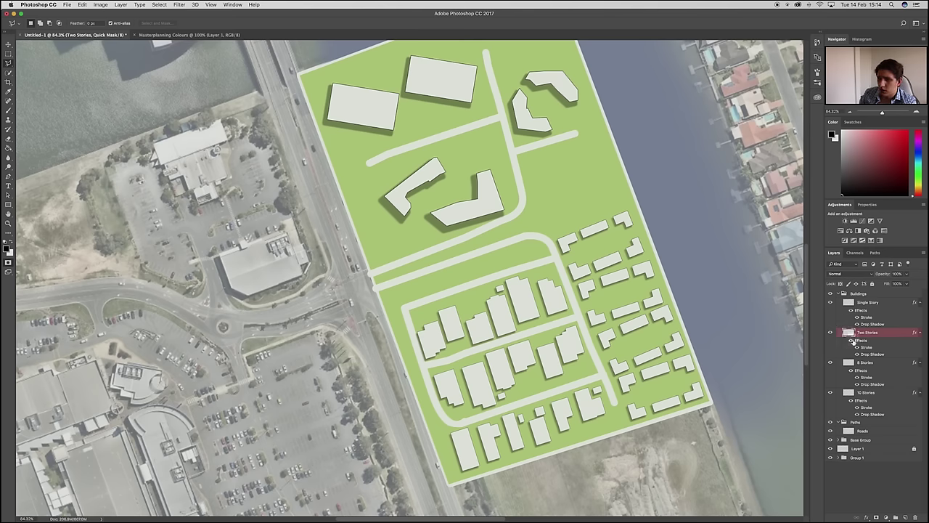
double_click(850, 339)
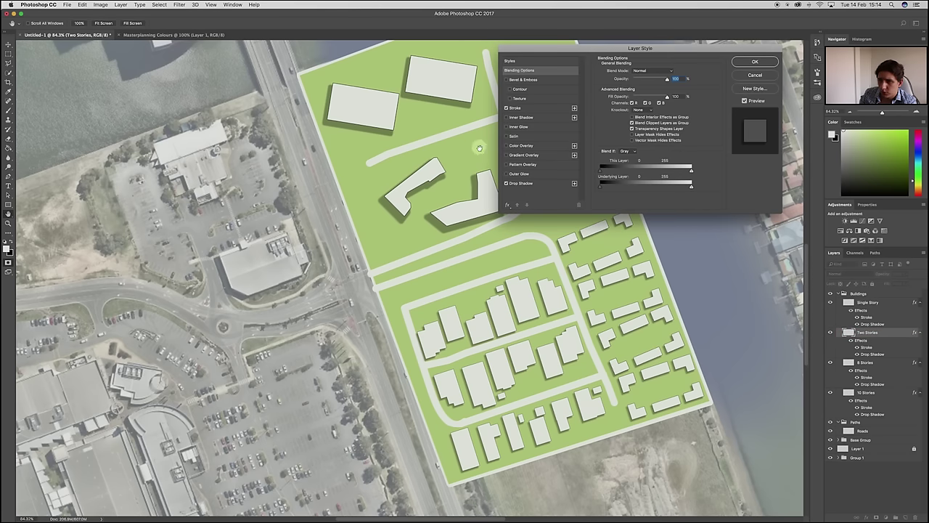
left_click(532, 183)
mouse_move(645, 113)
left_mouse_down()
mouse_move(627, 118)
mouse_move(631, 105)
left_mouse_up()
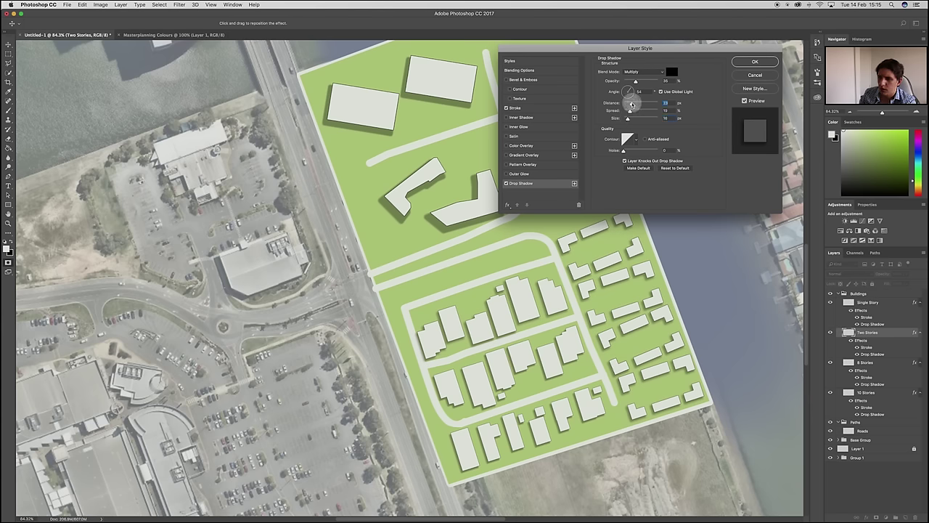
left_click(755, 61)
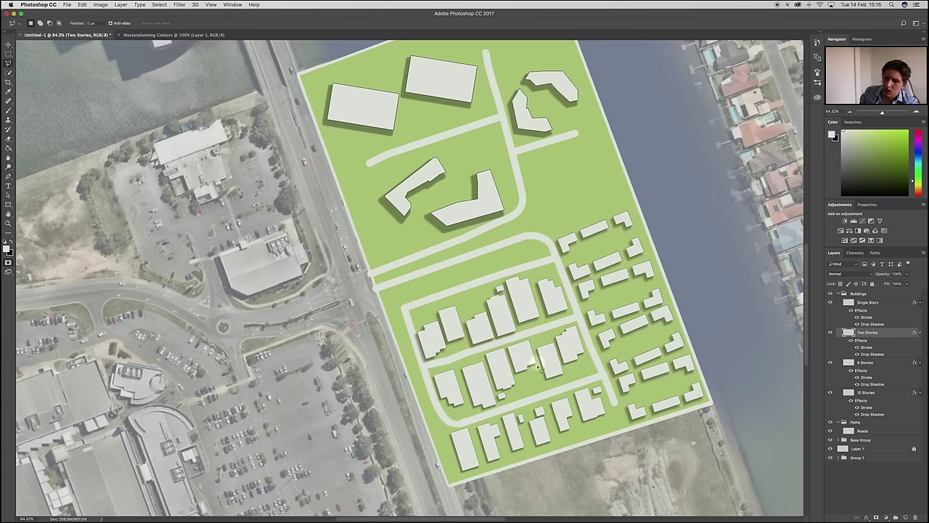
Collapse the Buildings group, create a new group above it and add a layer named Tree inside it
scroll(508, 193, "down", 5)
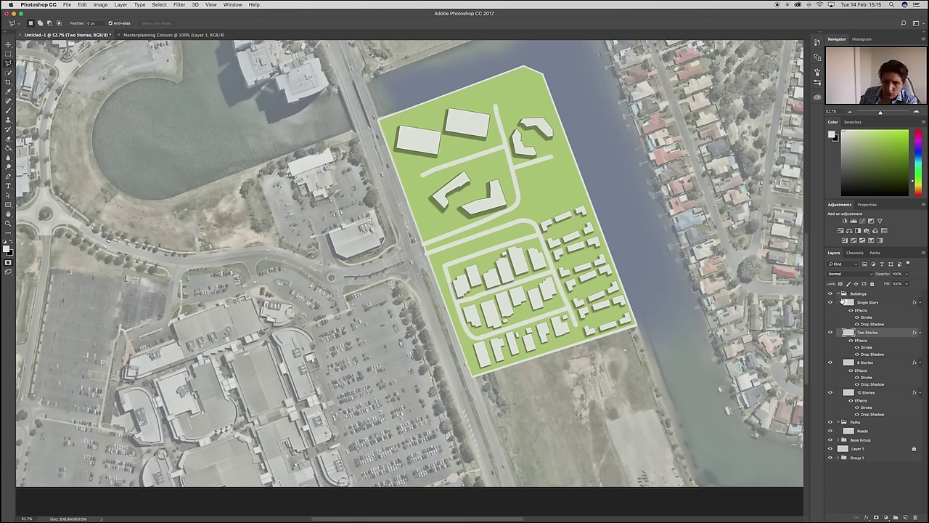
left_click(840, 294)
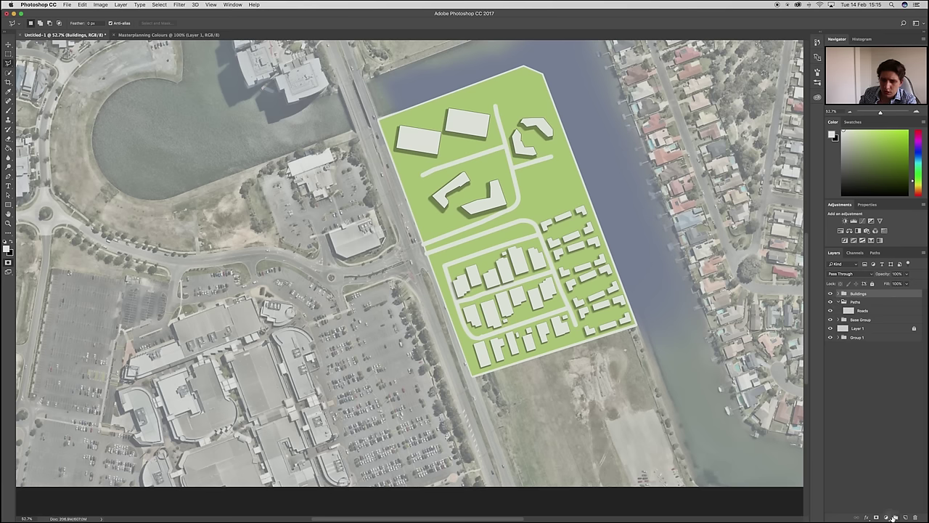
left_click(895, 517)
left_click(904, 516)
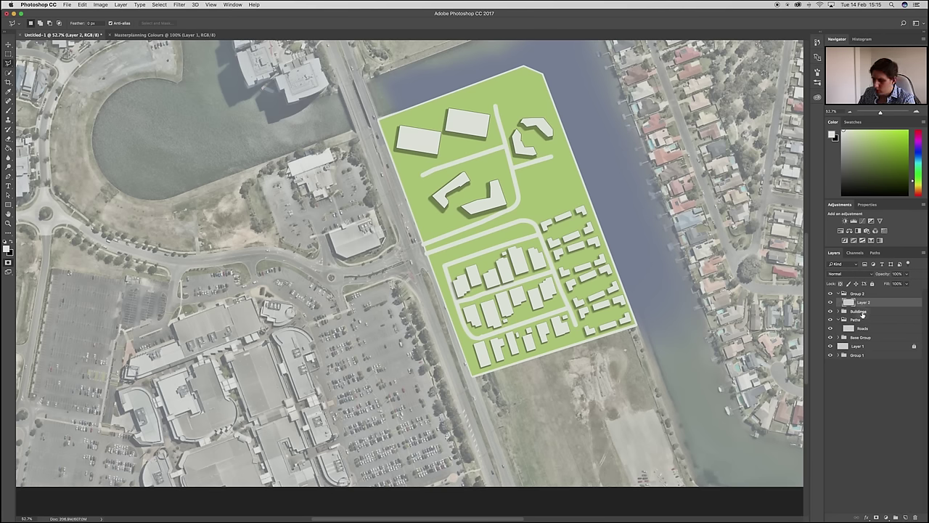
double_click(864, 303)
type("Tree")
key("Return")
Choose the 194 px tree-shaped brush, undo a test stamp, and sample the dark green palette swatch as the paint colour
key("b")
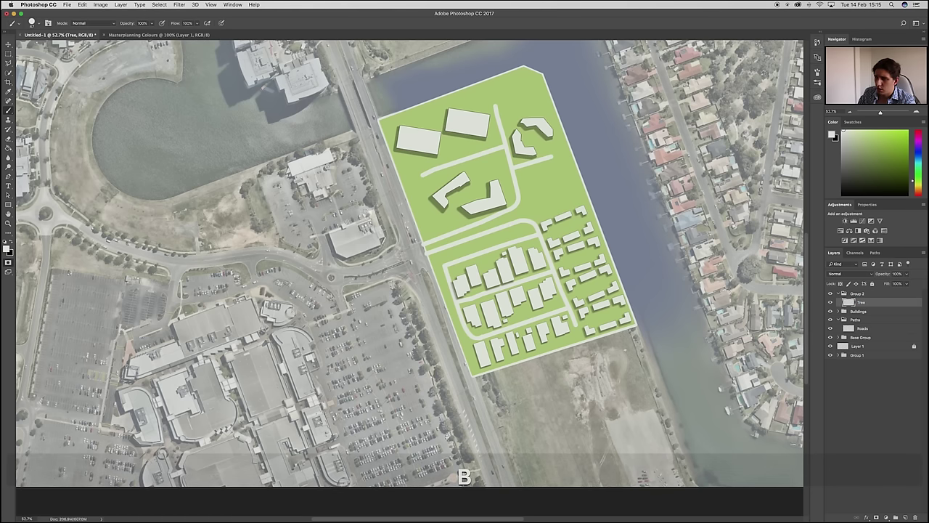
right_click(371, 221)
left_click(435, 260)
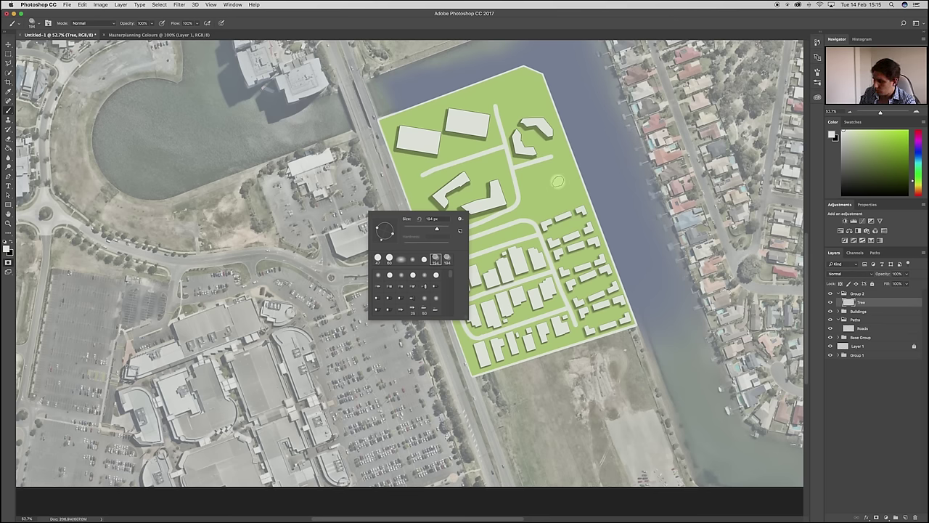
left_click(529, 225)
key("super+z")
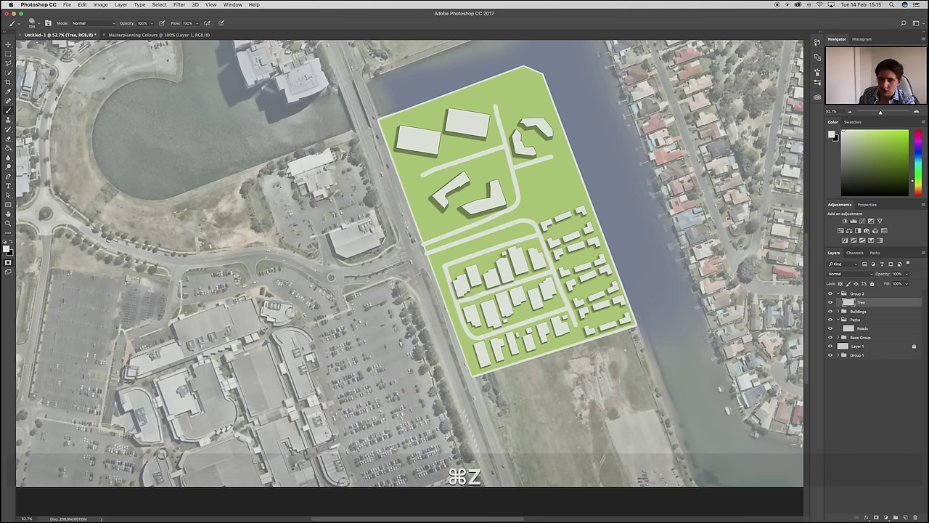
key("super+0")
left_click(751, 95, "alt")
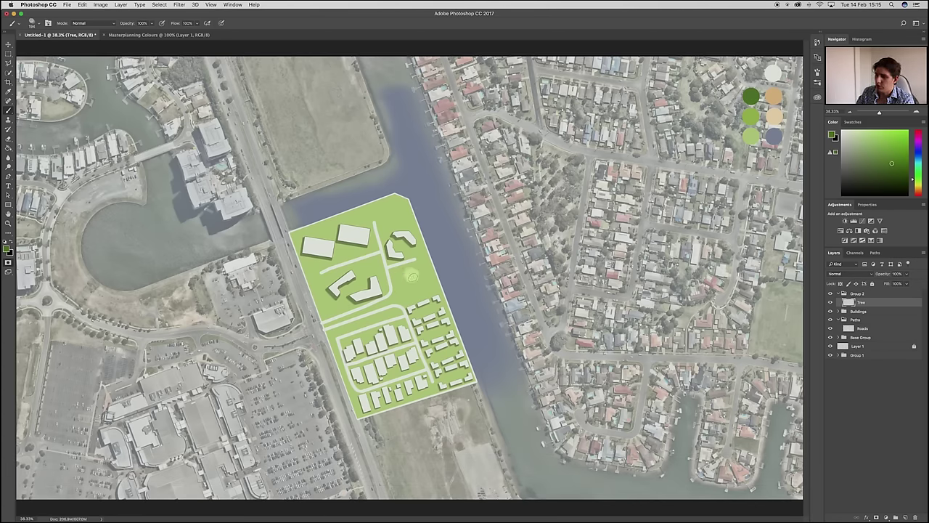
Stamp a loose cluster of seven dark green trees on the open lawn east of the curved road, above the small houses
scroll(415, 274, "up", 6)
left_click(445, 283)
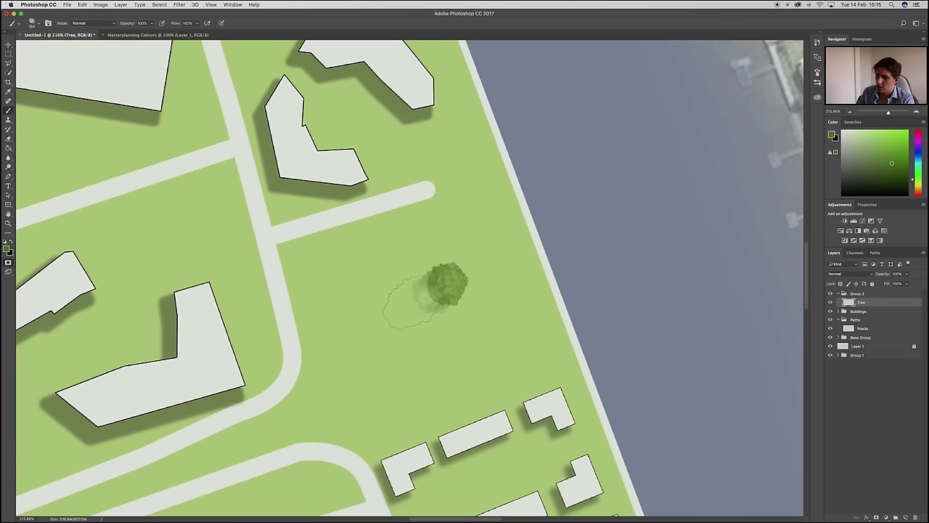
scroll(428, 320, "up", 2)
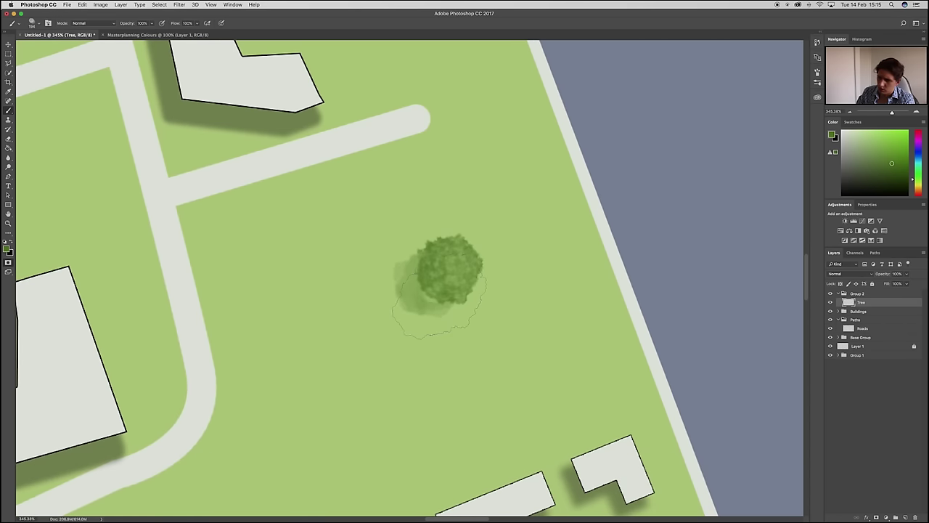
left_click(486, 354)
left_click(384, 346)
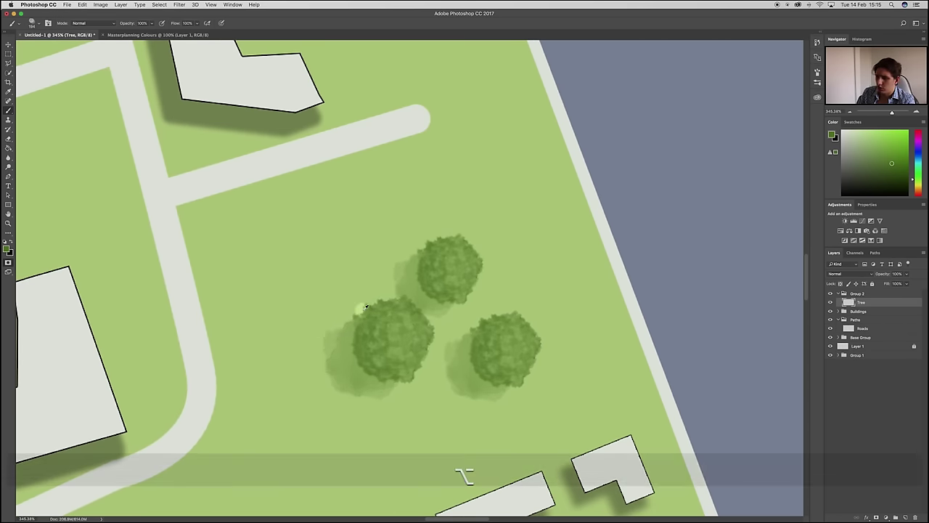
scroll(363, 307, "down", 3)
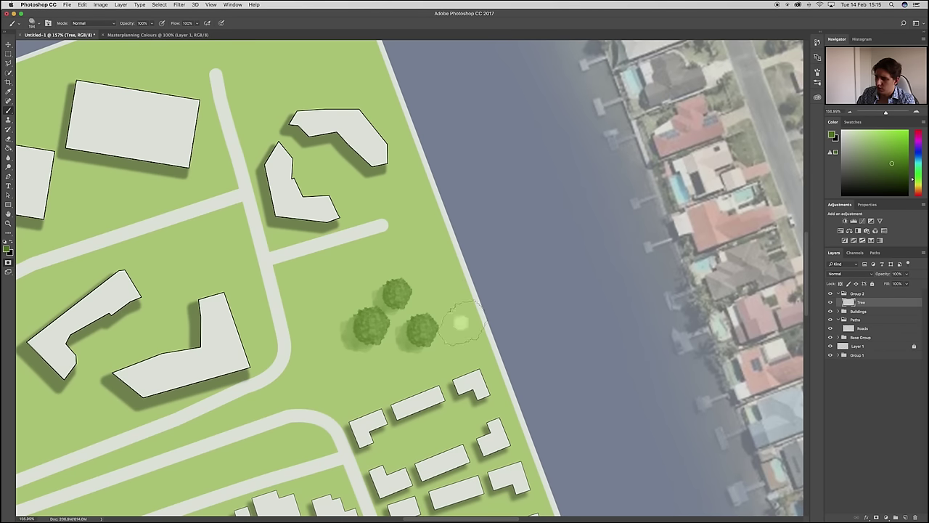
left_click(356, 290)
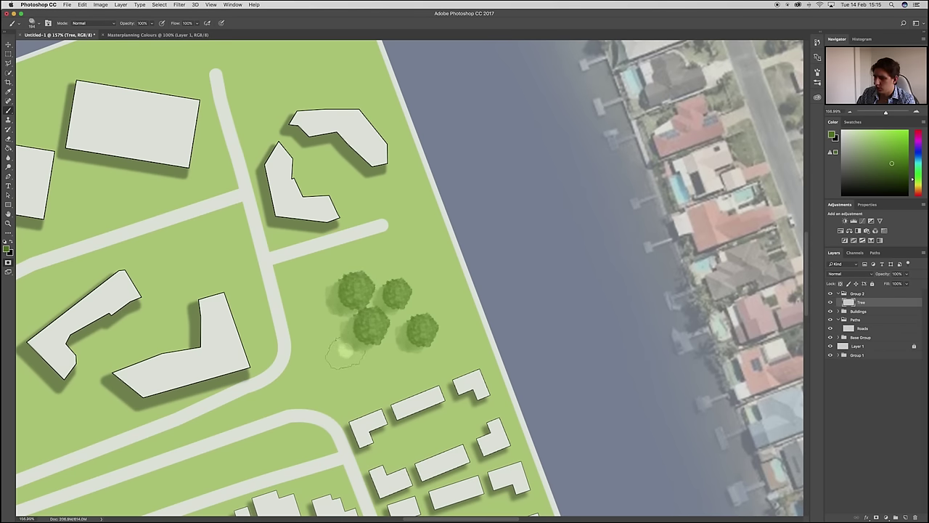
left_click(370, 352)
left_click(318, 320)
left_click(342, 354)
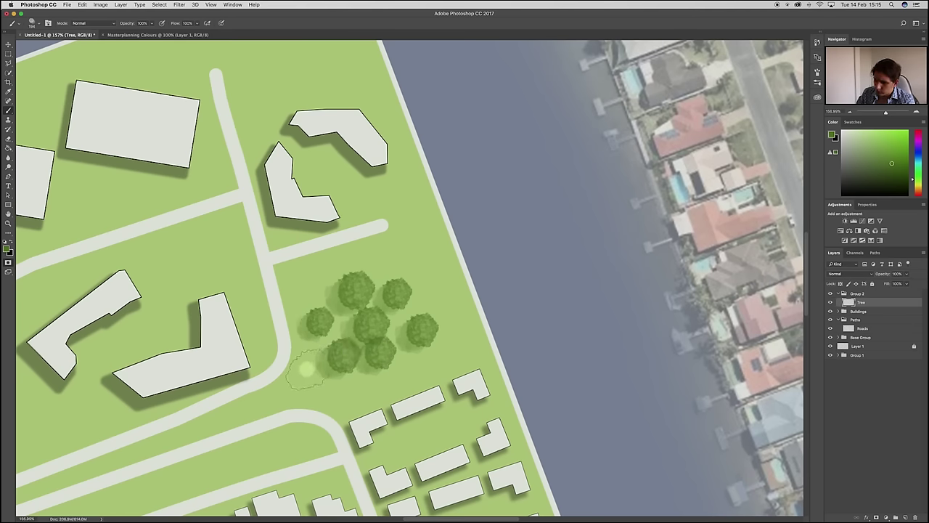
Adjust the tree brush's spacing and set its size jitter to 36%
scroll(322, 341, "down", 5)
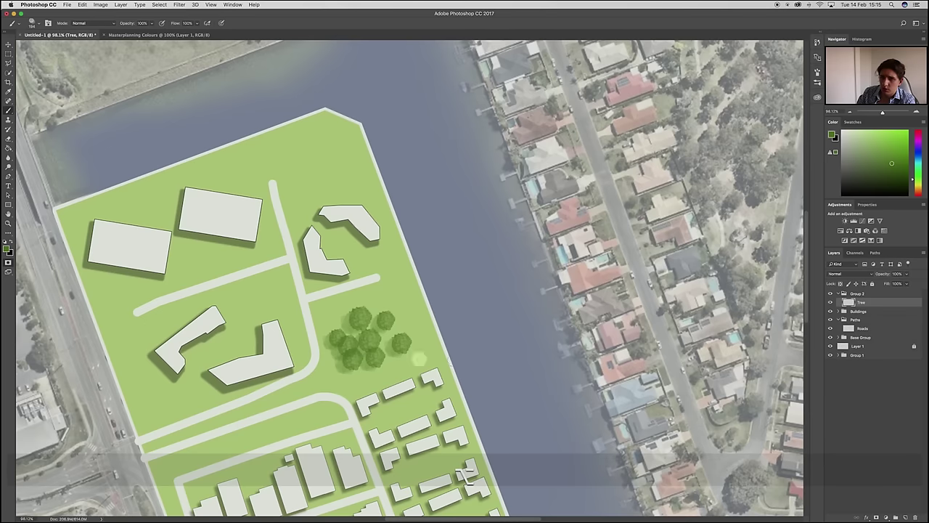
scroll(492, 351, "down", 3)
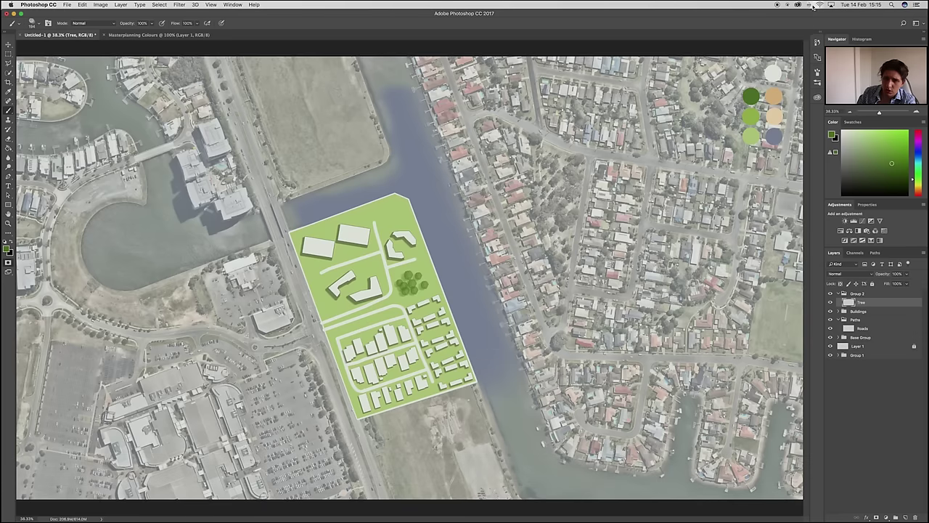
left_click(818, 73)
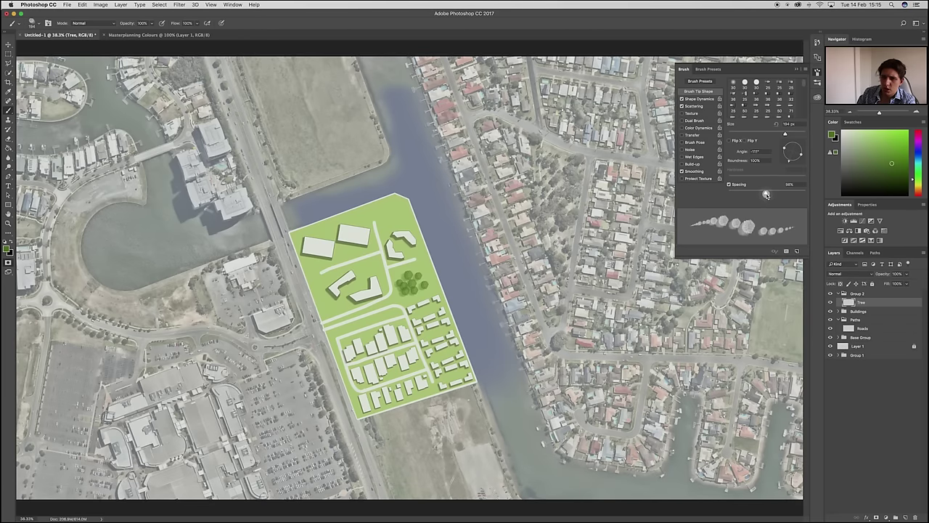
left_click_drag(766, 195, 767, 194)
left_click(701, 99)
left_click_drag(750, 88, 756, 89)
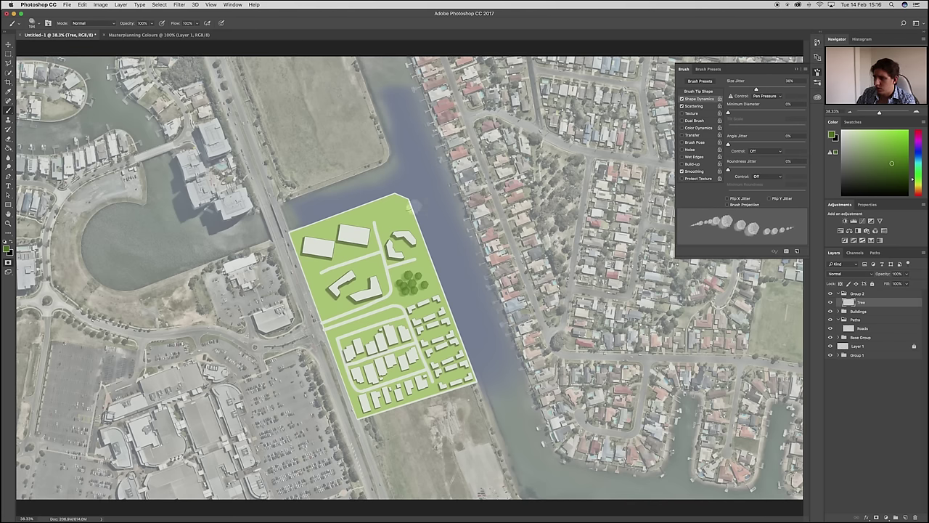
Paint a group of four trees near the road's northern end, above the two angular buildings
scroll(411, 206, "up", 5)
left_click_drag(389, 250, 355, 232)
left_click(347, 260)
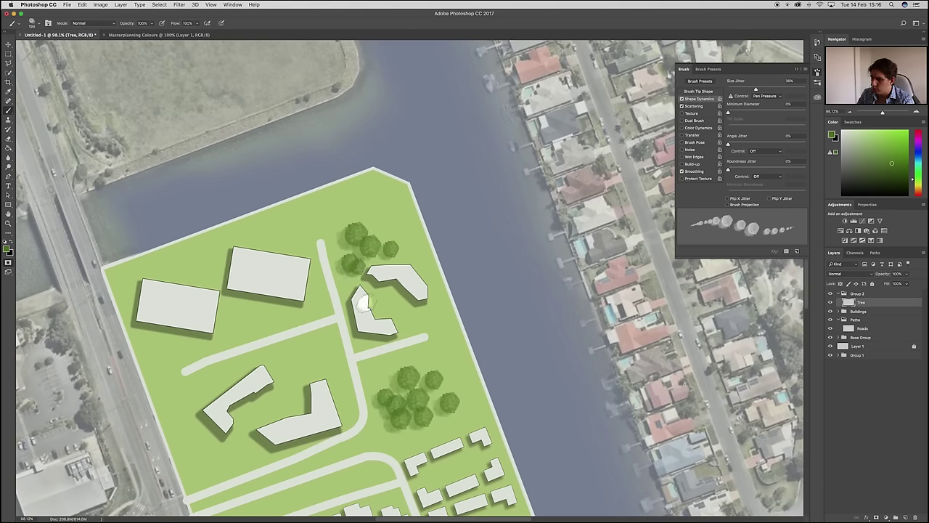
left_click(378, 313)
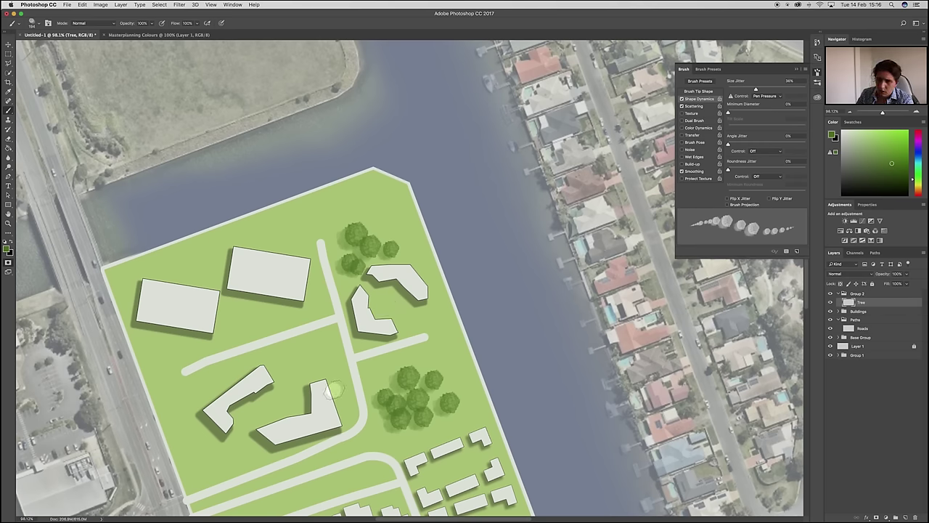
Check the brush's scattering settings and paint a straight row of trees along the upper of the two parallel roads
scroll(334, 377, "down", 5)
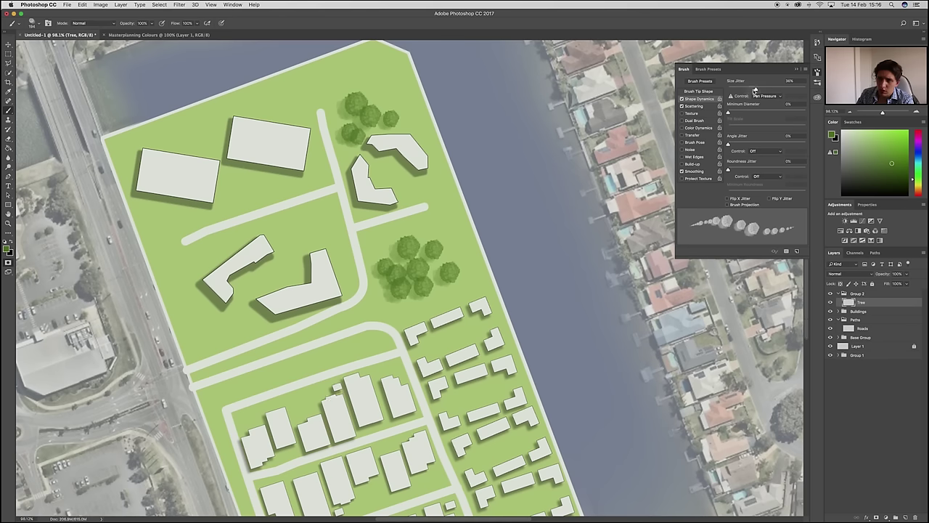
left_click(710, 107)
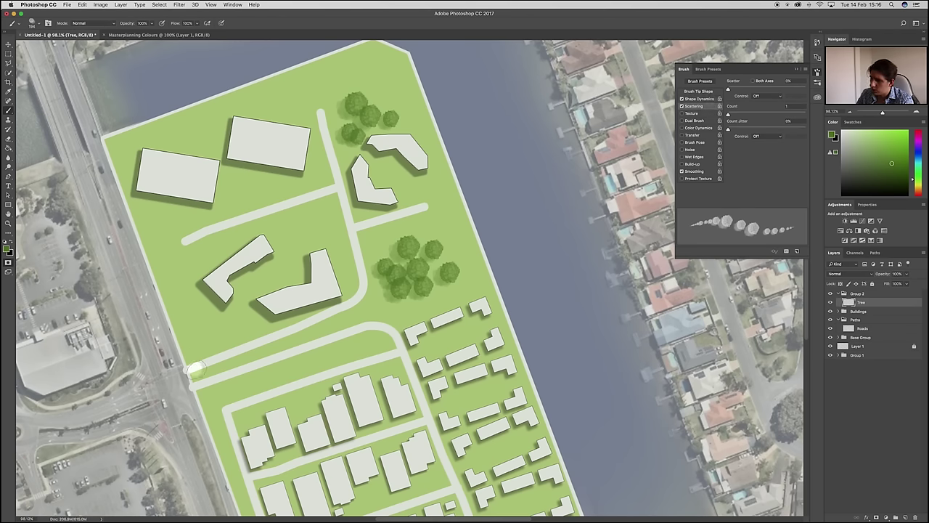
left_click(361, 312, "shift")
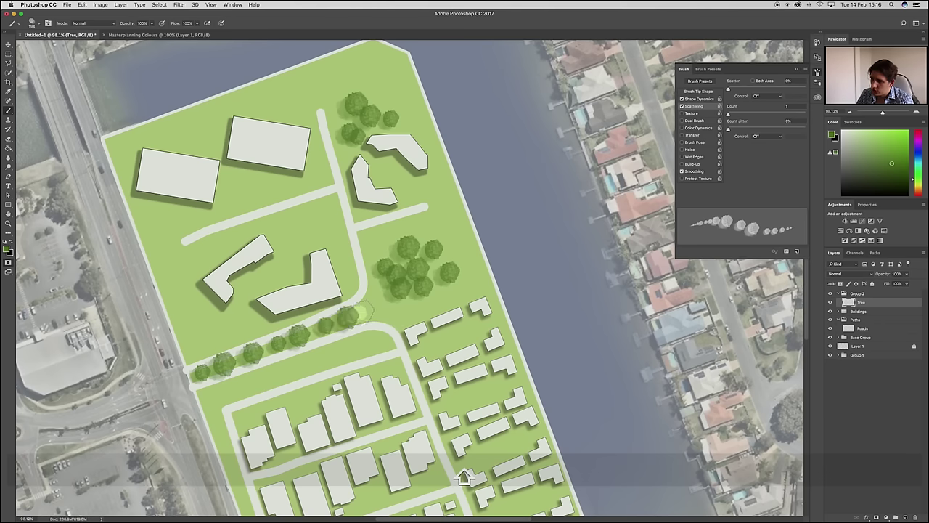
Paint a straight tree row between the upper two parallel roads and the housing, plus a short row north of the first
left_click(212, 394)
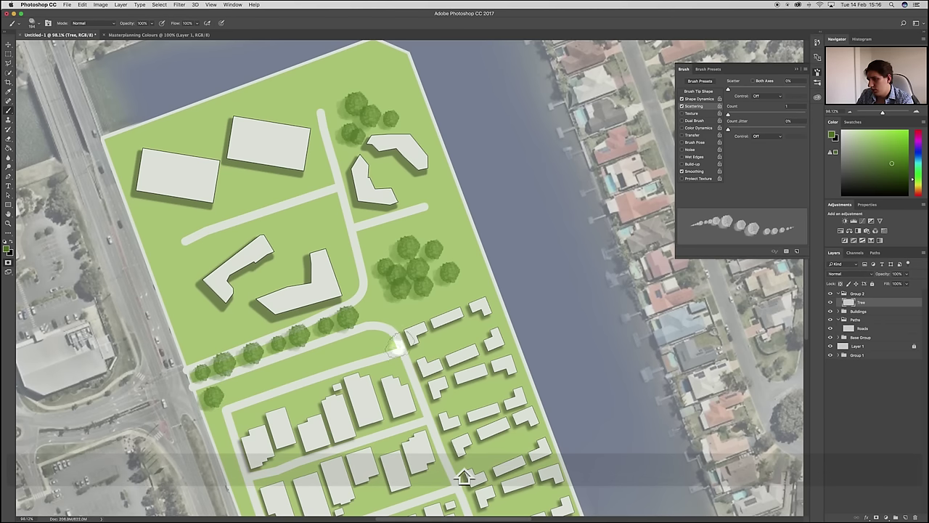
left_click(382, 343, "shift")
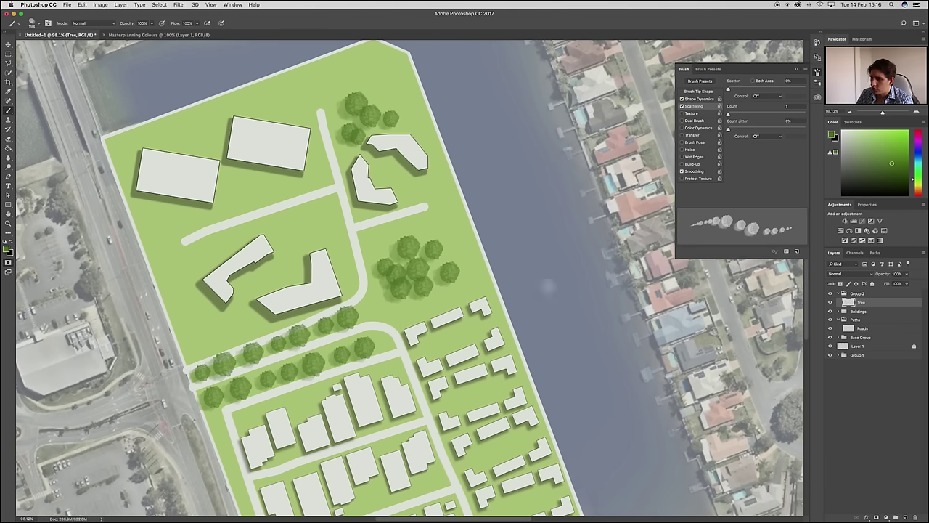
left_click(196, 350)
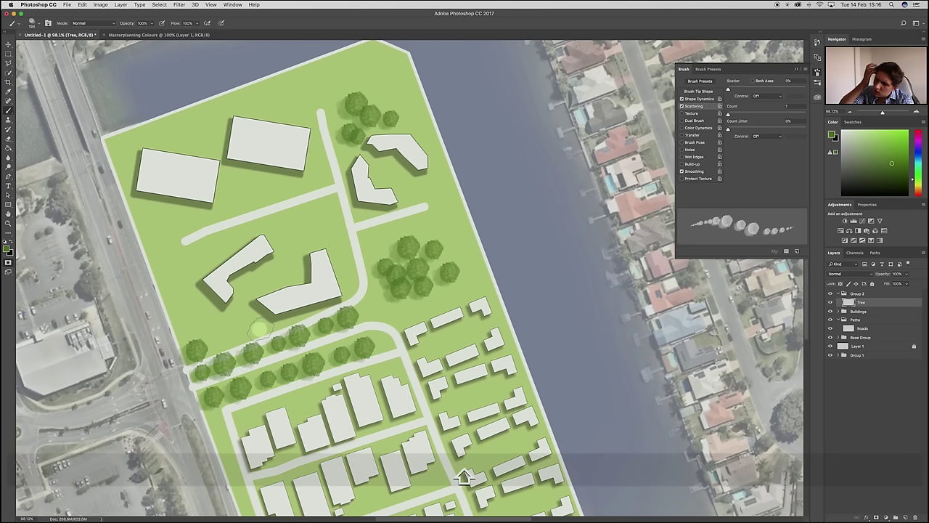
left_click(259, 331, "shift")
key("super+0")
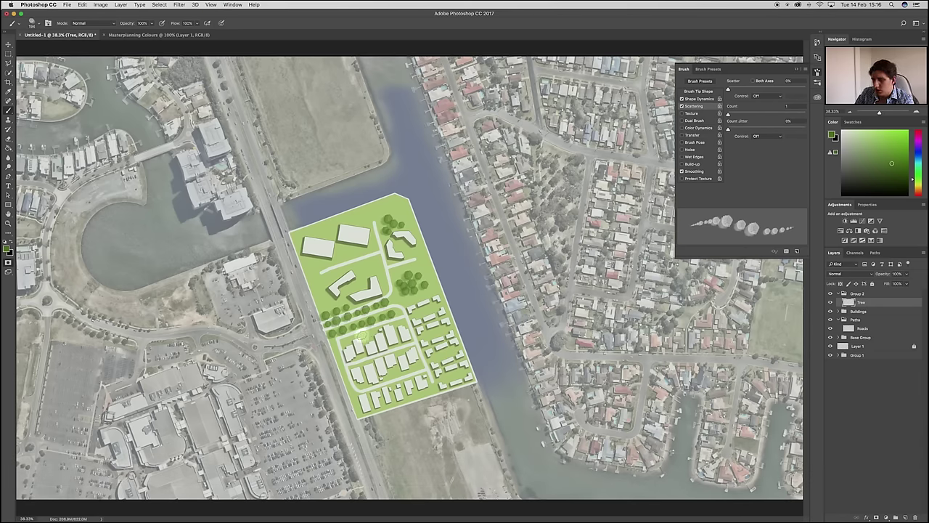
Outline the tree row just above the housing blocks with a polygonal lasso selection and delete it from the Tree layer
scroll(360, 334, "up", 5)
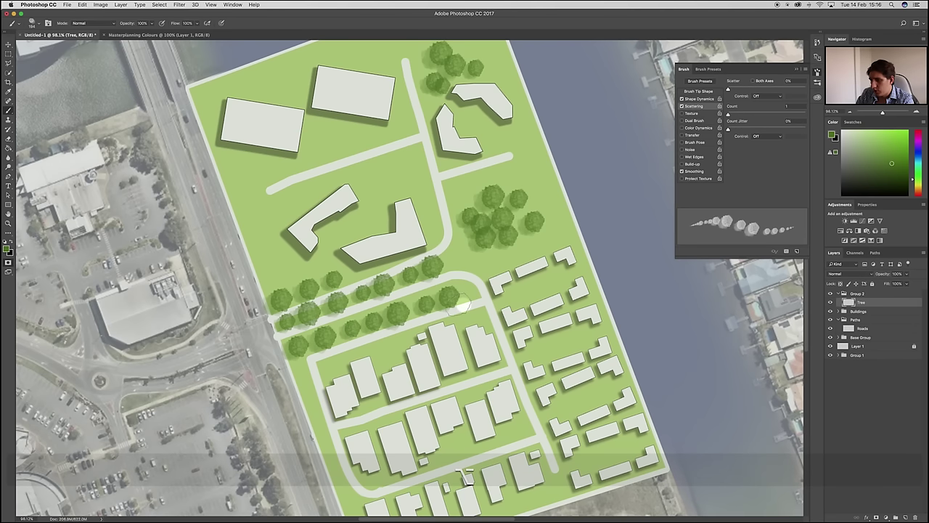
key("l")
left_click(449, 290)
left_click(275, 335)
left_click(270, 370)
left_click(351, 374)
left_click(479, 272)
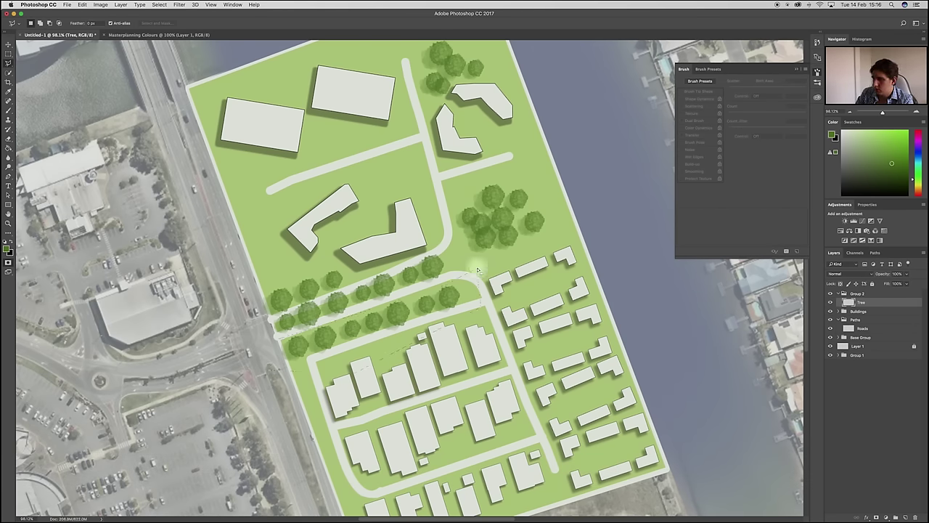
key("Delete")
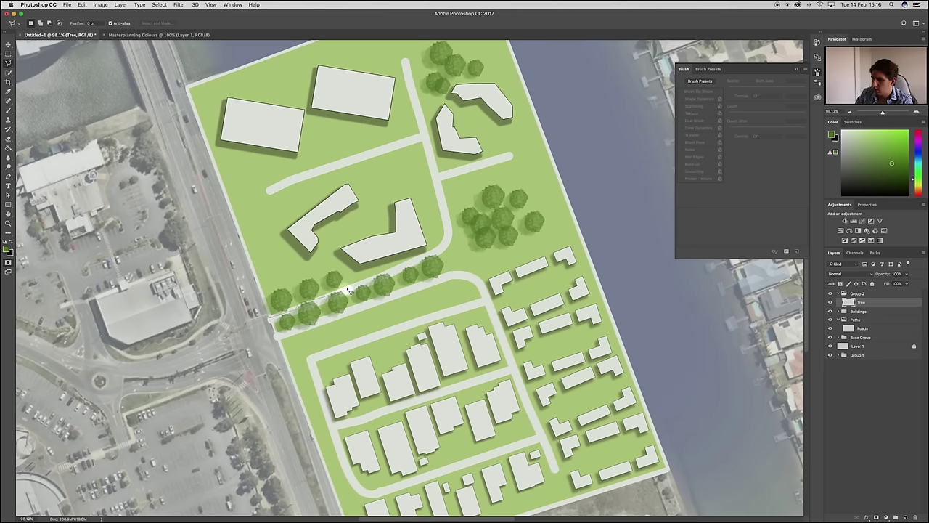
Lasso and delete the short row of trees north of the remaining roadside row, then clear the selection
mouse_move(295, 279)
left_mouse_down()
mouse_move(304, 287)
mouse_move(268, 313)
mouse_move(331, 283)
mouse_move(343, 259)
left_mouse_up()
key("super+d")
key("BackSpace")
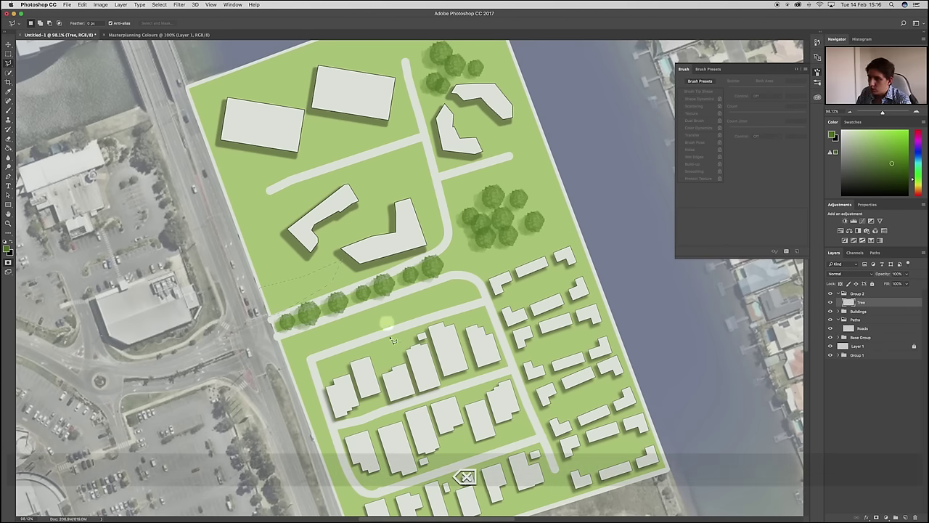
key("super+b")
key("super+d")
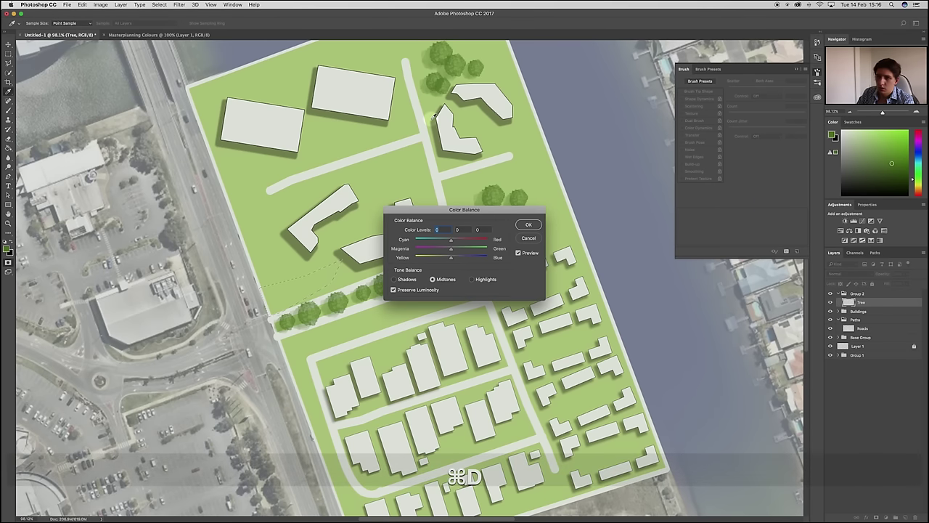
key("Escape")
key("super+d")
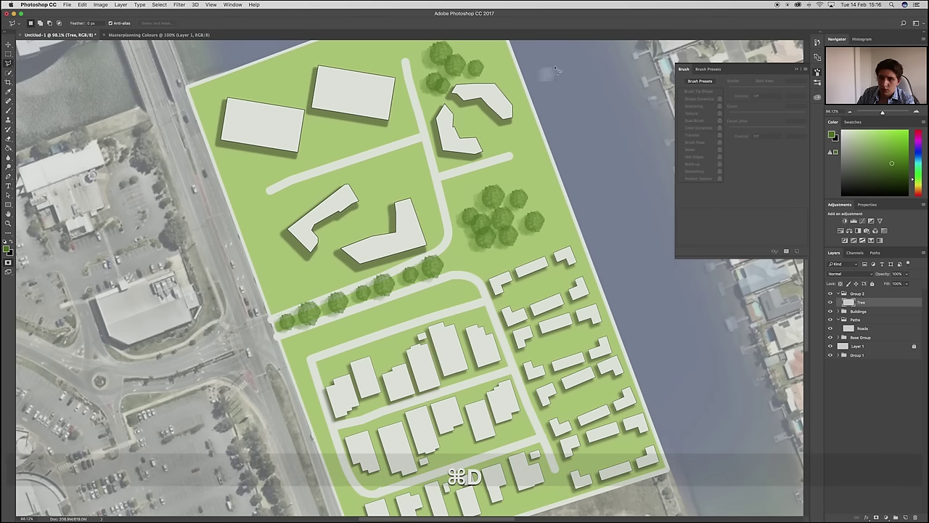
Set the tree brush's scatter to 233% and paint scattered trees across the green strip above the housing blocks
key("b")
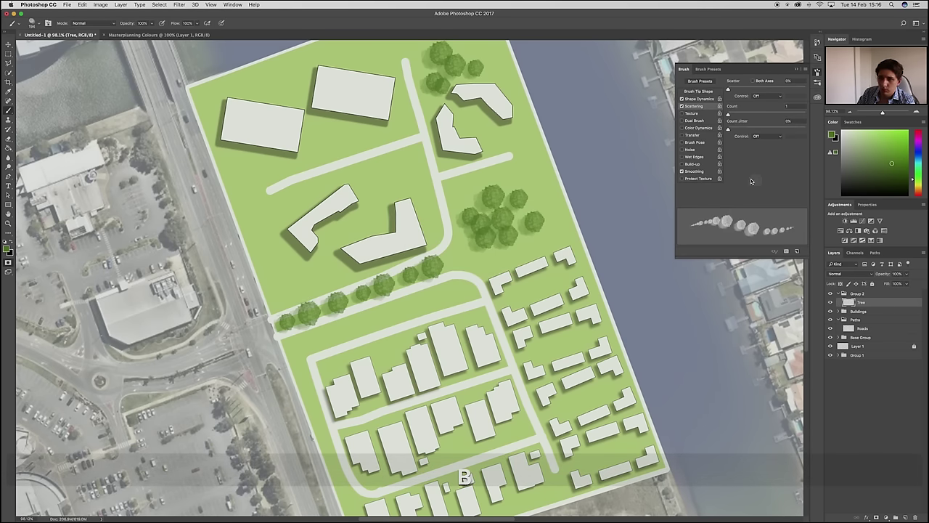
left_click_drag(741, 88, 746, 89)
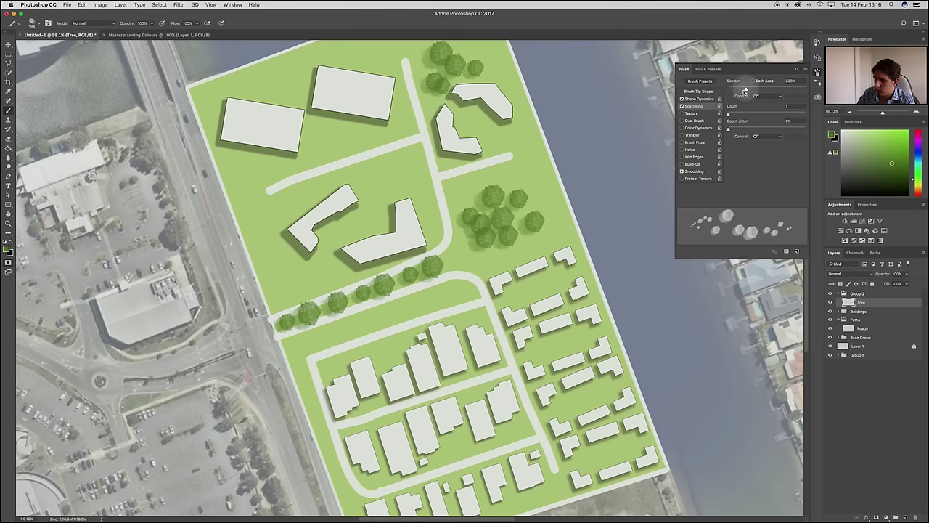
mouse_move(337, 331)
left_mouse_down()
mouse_move(311, 334)
mouse_move(435, 300)
left_mouse_up()
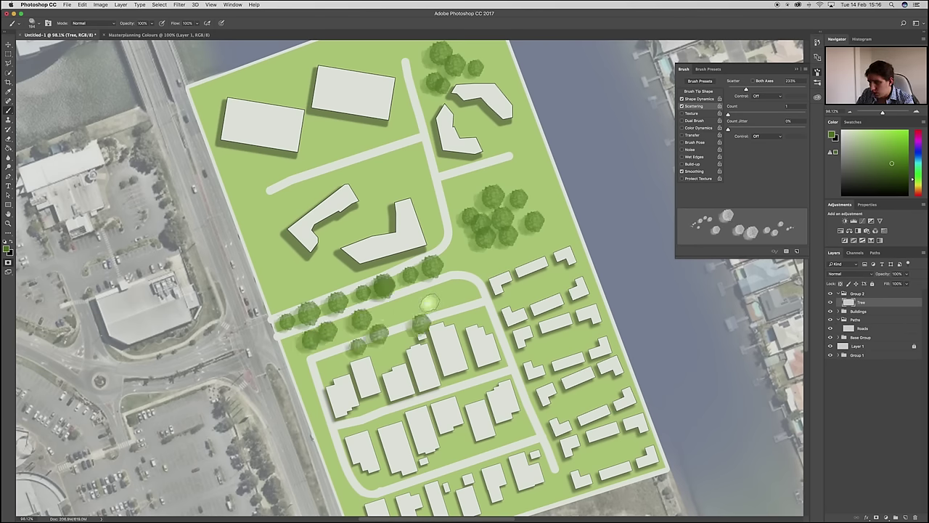
Lasso the two trees overlapping the road above the housing, move them onto the grass, and add one tree in the strip north of it
scroll(378, 336, "up", 5)
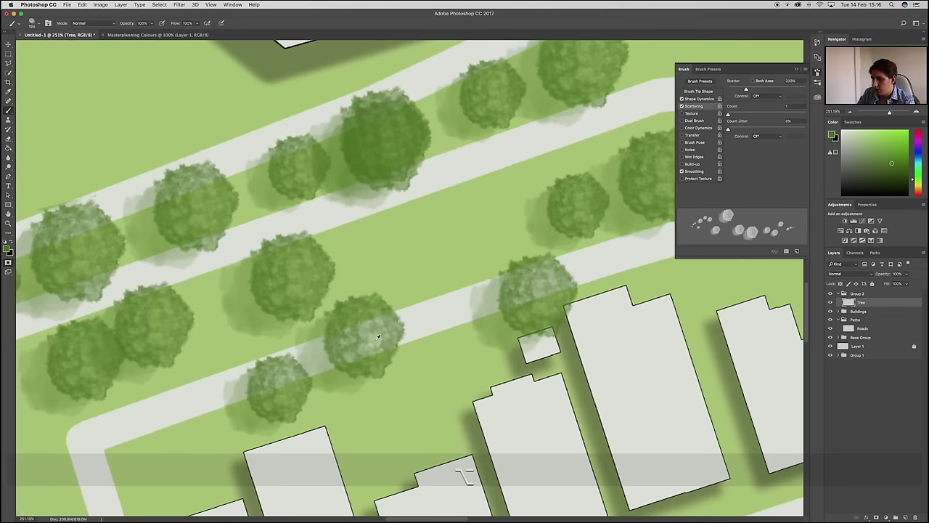
key("l")
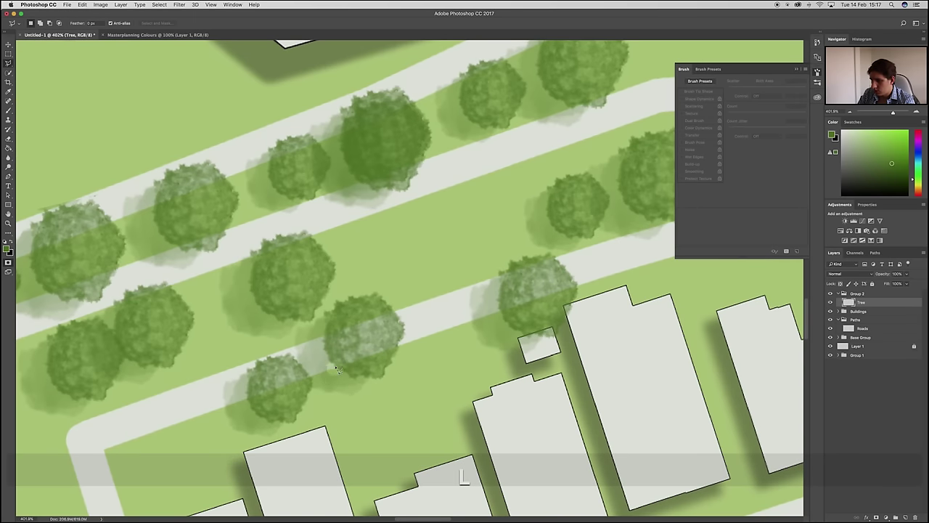
mouse_move(347, 288)
left_mouse_down()
mouse_move(273, 365)
mouse_move(235, 362)
mouse_move(218, 391)
mouse_move(212, 455)
mouse_move(312, 457)
mouse_move(382, 428)
mouse_move(425, 351)
mouse_move(436, 259)
left_mouse_up()
key("super+t")
left_click_drag(362, 368, 451, 402)
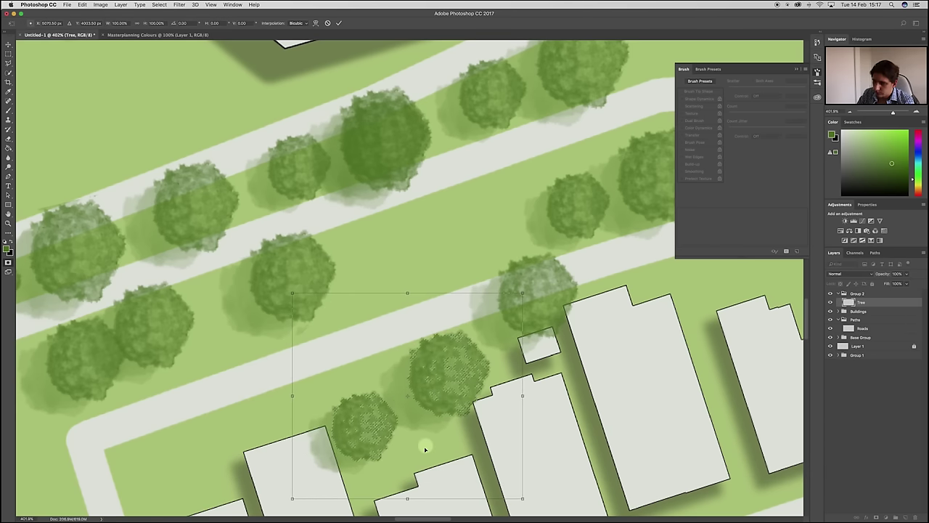
key("Return")
scroll(404, 419, "down", 5)
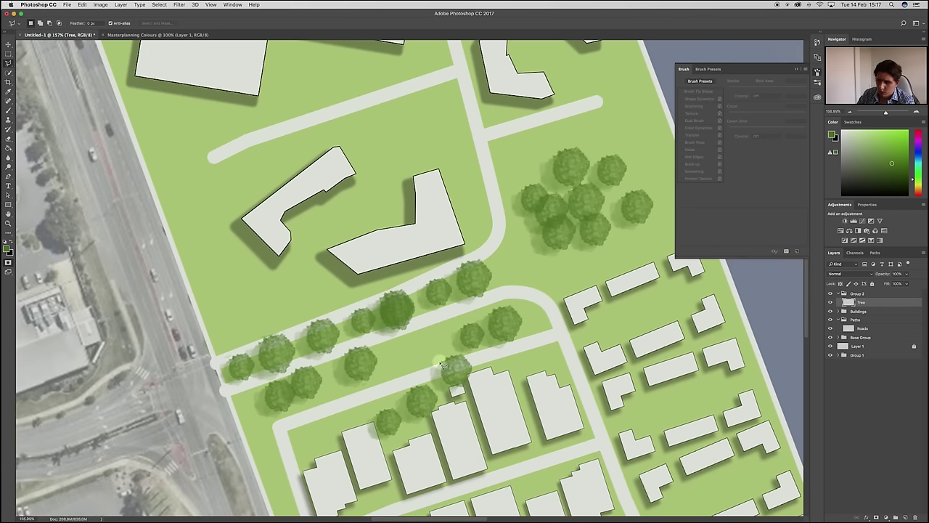
key("b")
left_click(421, 347)
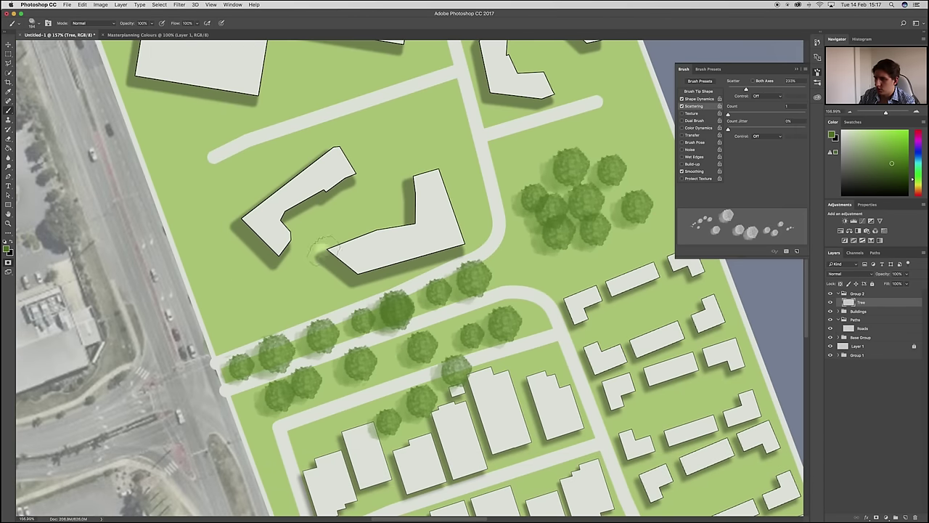
Paint small trees with a reduced tree brush in the courtyard between the two angular central buildings
key("bracketleft")
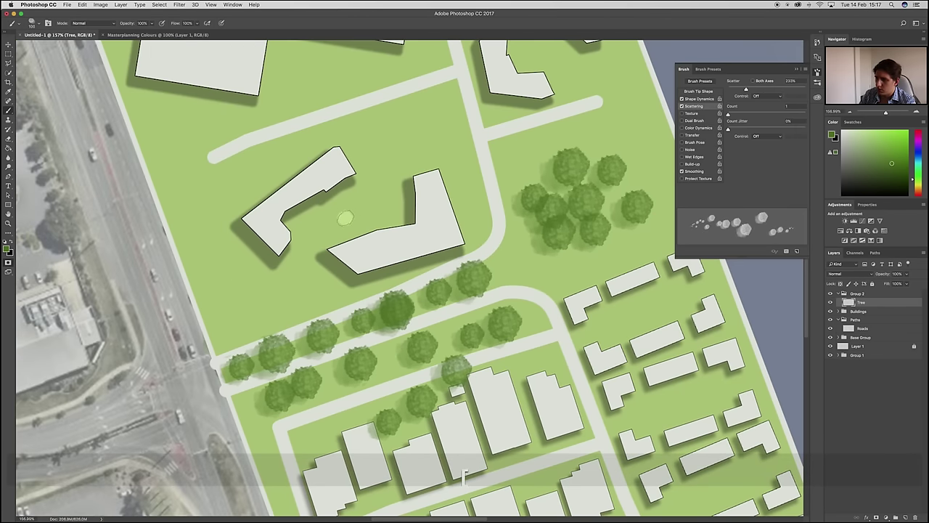
mouse_move(325, 204)
left_mouse_down()
mouse_move(302, 221)
mouse_move(307, 258)
mouse_move(281, 285)
left_mouse_up()
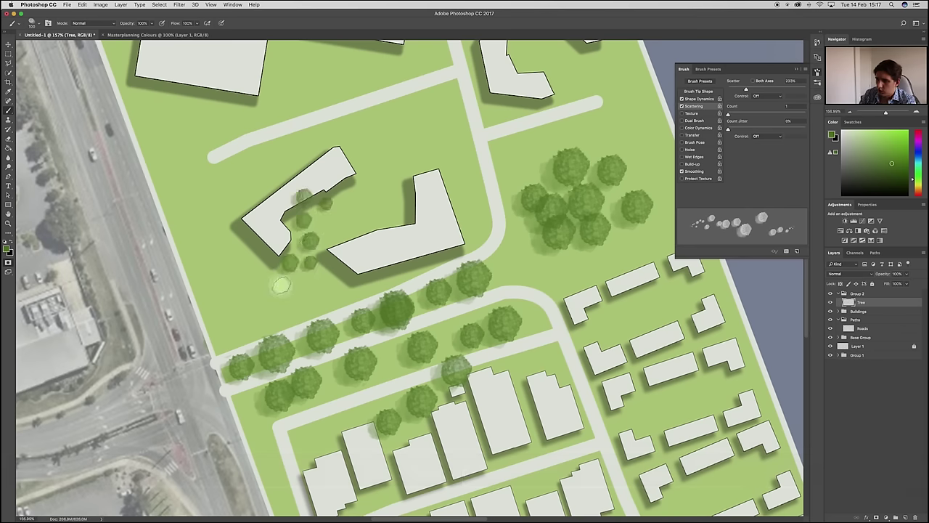
left_click(361, 209)
left_click(387, 216)
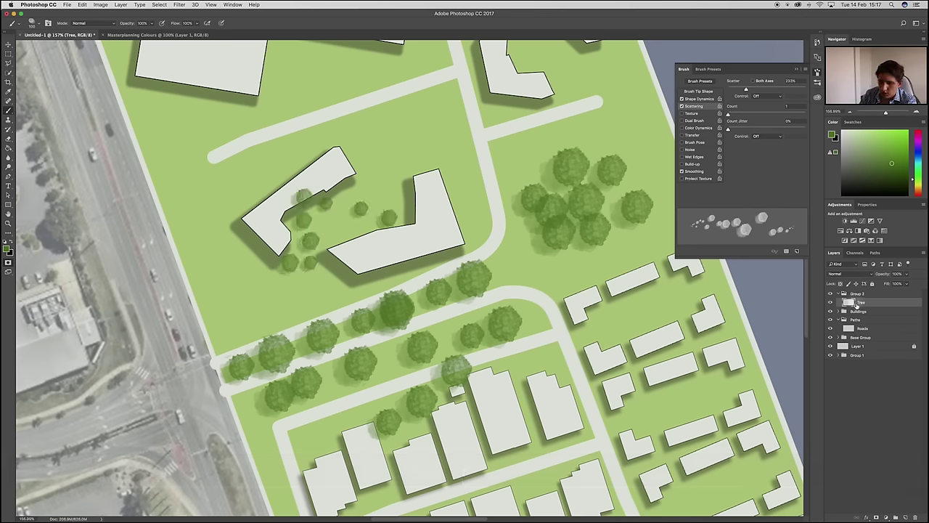
Try to paint very small scattered trees in two gaps between the eastern housing rows
scroll(491, 384, "down", 2)
key("bracketleft")
key("bracketleft")
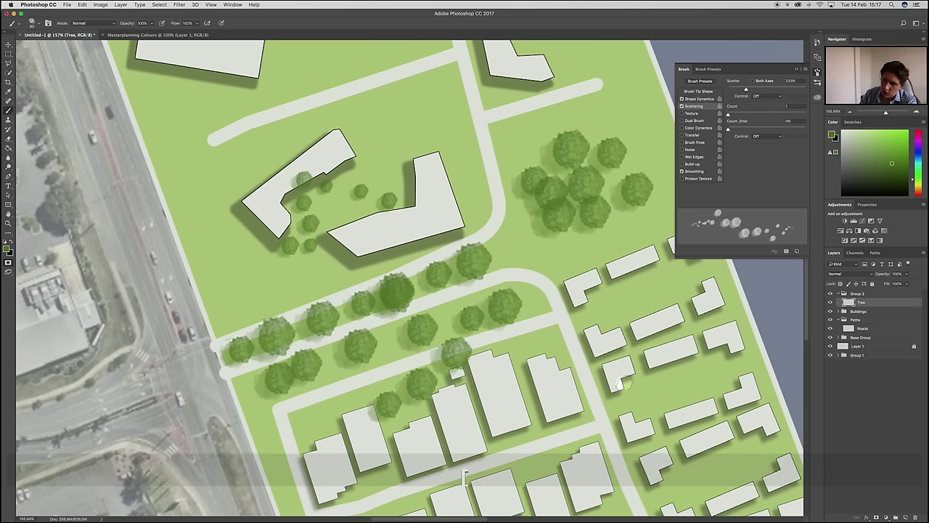
mouse_move(633, 384)
left_mouse_down()
mouse_move(678, 369)
mouse_move(672, 381)
mouse_move(714, 377)
mouse_move(678, 390)
left_mouse_up()
mouse_move(673, 290)
left_mouse_down()
mouse_move(599, 310)
mouse_move(661, 288)
left_mouse_up()
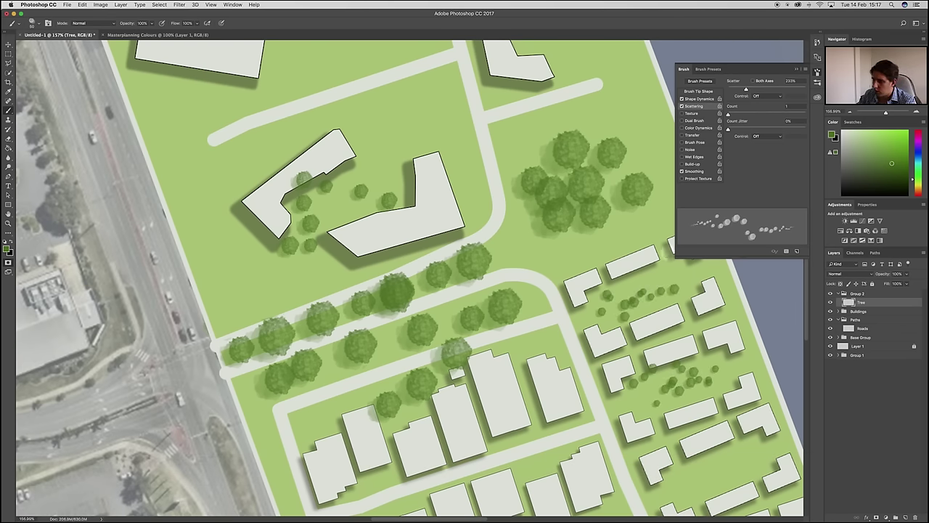
Undo the small trees painted between the eastern housing rows
key("alt+super+z")
key("alt+super+z")
key("alt+super+z")
key("alt+super+z")
key("alt+super+z")
key("alt+super+z")
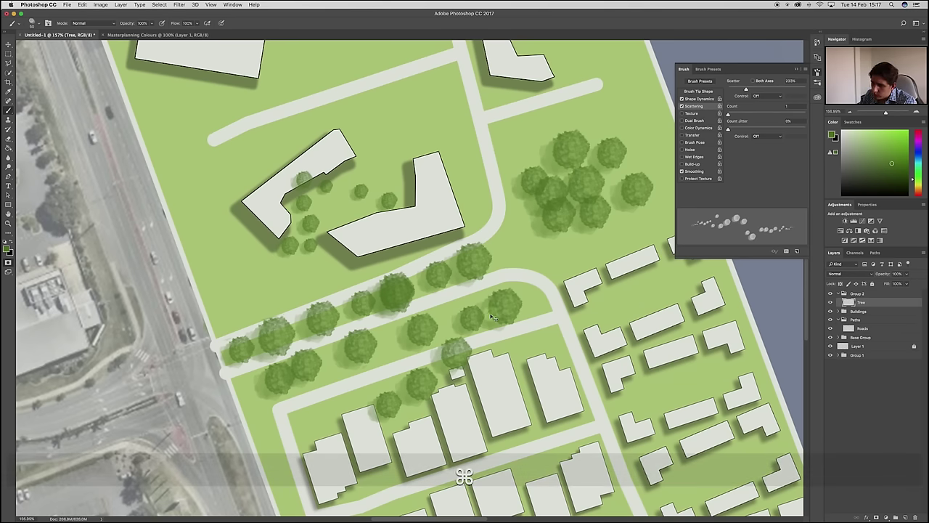
Paint a scattered line of small trees along the site's southern boundary, below the last row of houses
key("super+minus")
key("super+0")
scroll(415, 408, "up", 5, "alt")
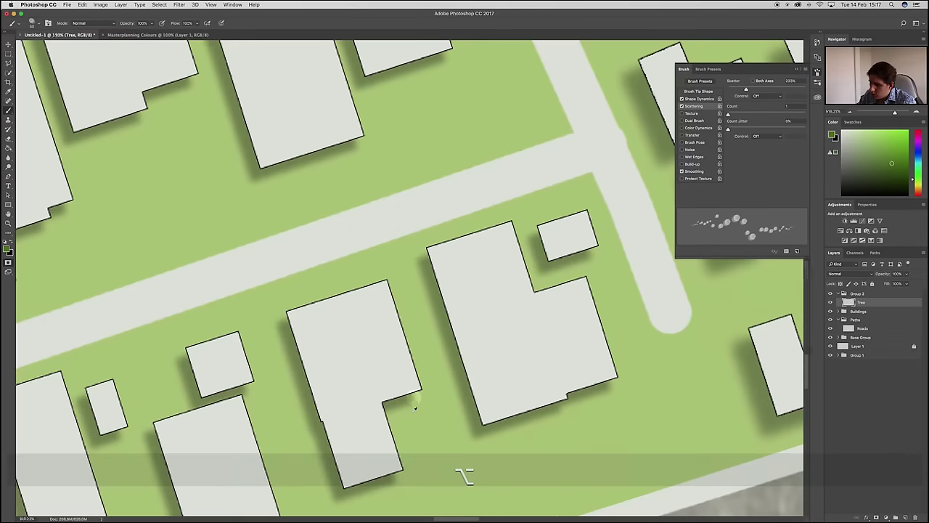
scroll(415, 408, "up", 5, "alt")
scroll(431, 402, "down", 5, "alt")
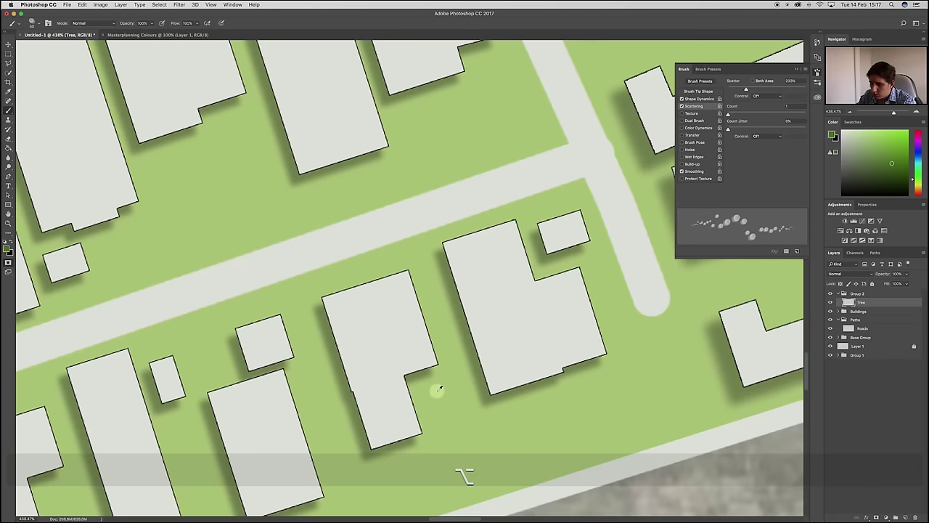
scroll(438, 389, "down", 5)
scroll(522, 358, "down", 3)
mouse_move(522, 357)
left_mouse_down()
mouse_move(437, 380)
mouse_move(443, 376)
mouse_move(193, 465)
mouse_move(287, 443)
mouse_move(241, 451)
left_mouse_up()
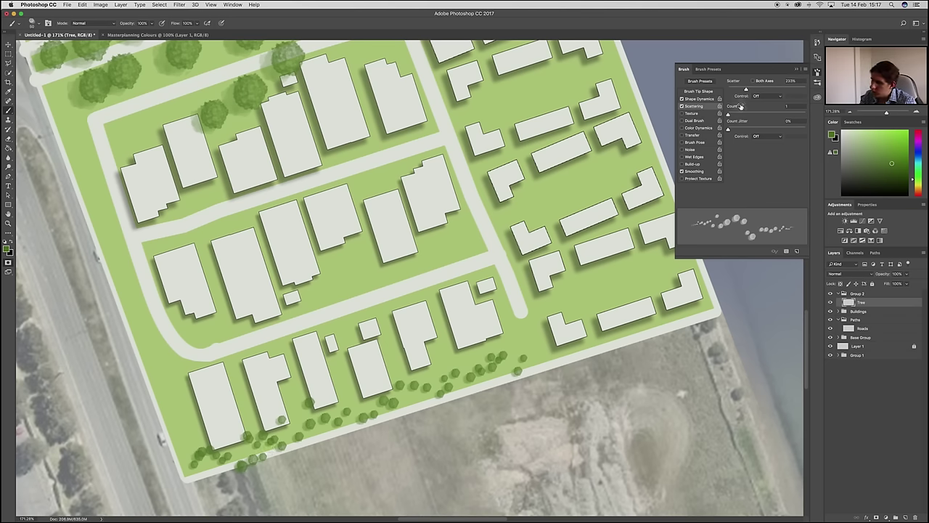
Set the tree brush's scatter to 112% and paint small and larger trees along the western boundary beside the housing
left_click_drag(739, 88, 736, 88)
left_click_drag(149, 345, 166, 396)
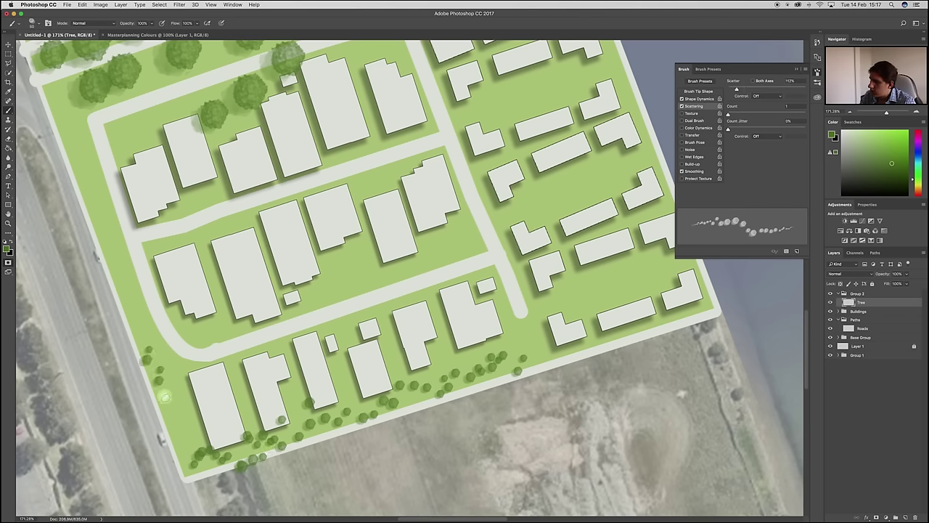
key("bracketright")
key("bracketright")
key("bracketright")
key("bracketright")
key("bracketright")
left_click_drag(149, 350, 187, 435)
mouse_move(71, 109)
left_mouse_down()
mouse_move(144, 347)
mouse_move(138, 328)
left_mouse_up()
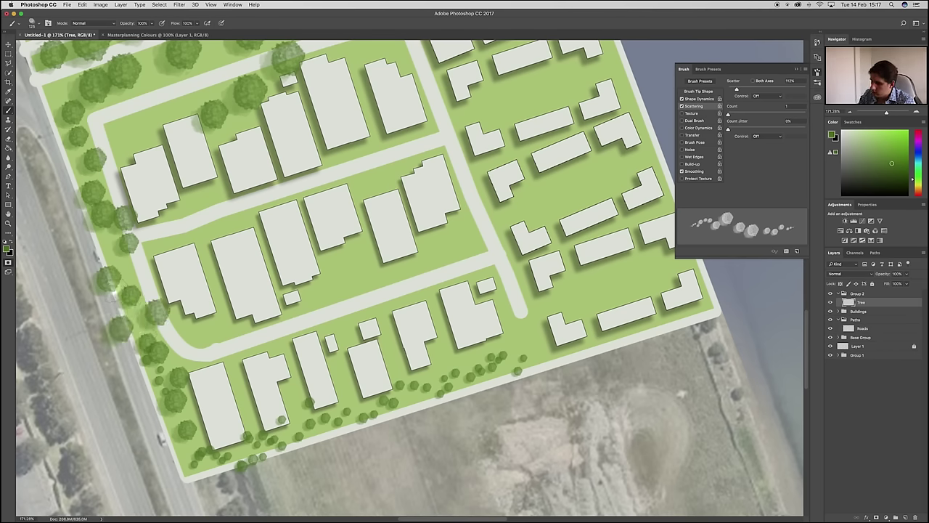
Erase the trees of the western row that overlap the site boundary and the adjoining inner road
key("l")
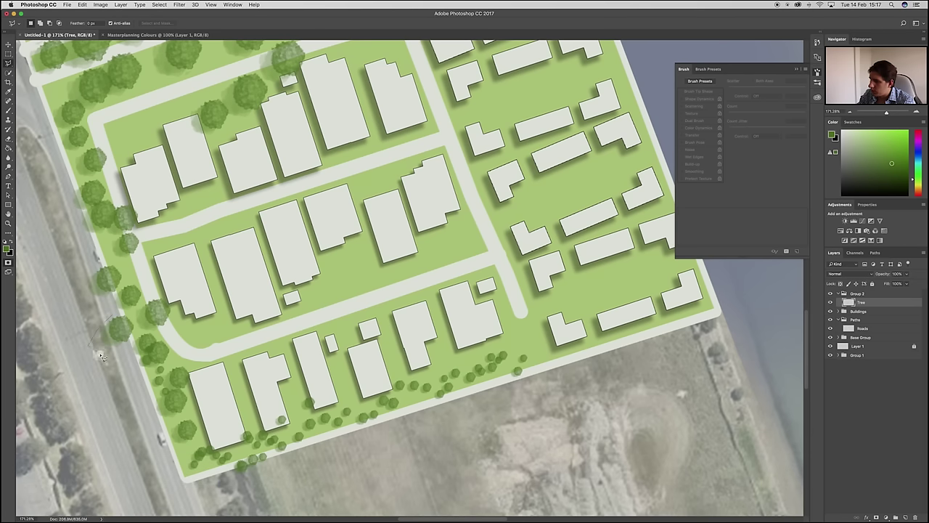
key("e")
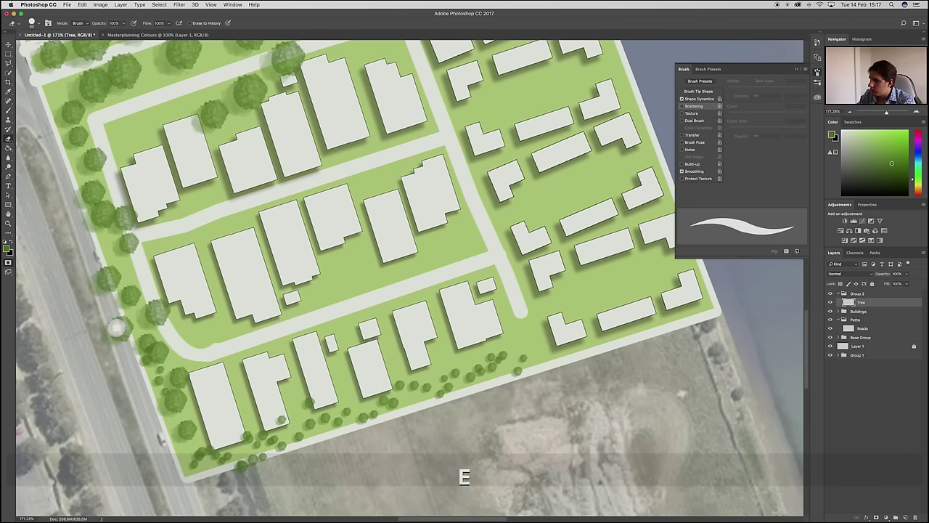
mouse_move(118, 264)
left_mouse_down()
mouse_move(90, 283)
mouse_move(117, 275)
left_mouse_up()
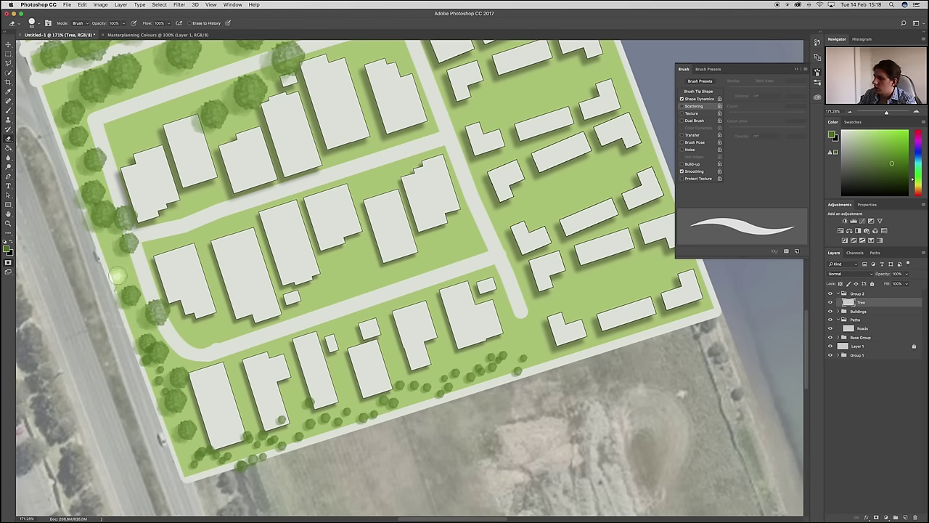
mouse_move(150, 190)
left_mouse_down()
mouse_move(125, 216)
mouse_move(132, 246)
mouse_move(119, 251)
mouse_move(141, 237)
mouse_move(126, 210)
left_mouse_up()
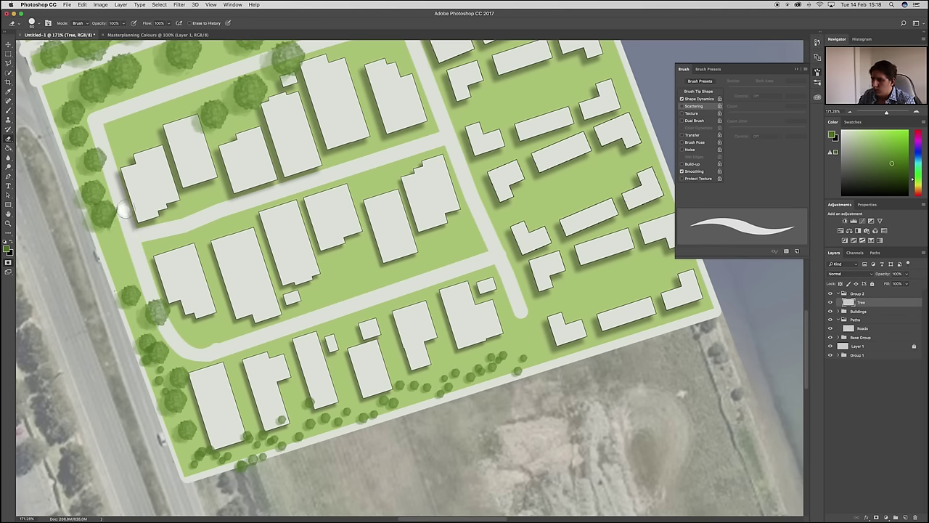
Paint a small cluster of trees on the grass just south of the westernmost rectangular building
scroll(410, 251, "down", 5)
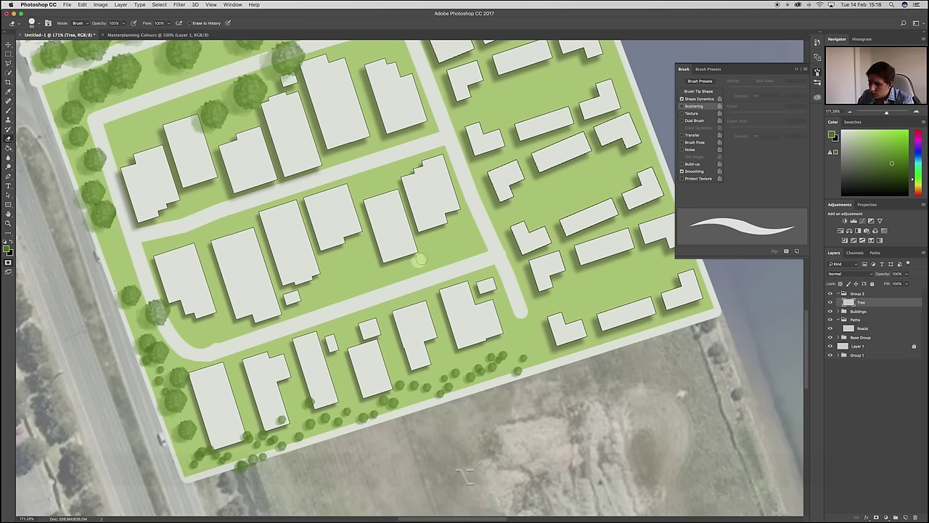
scroll(369, 213, "down", 3)
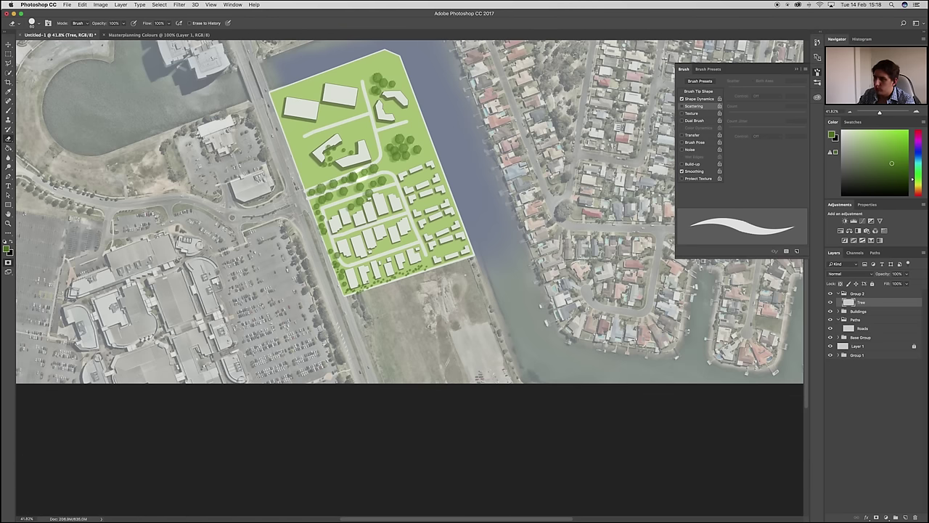
key("super+0")
scroll(393, 308, "up", 5)
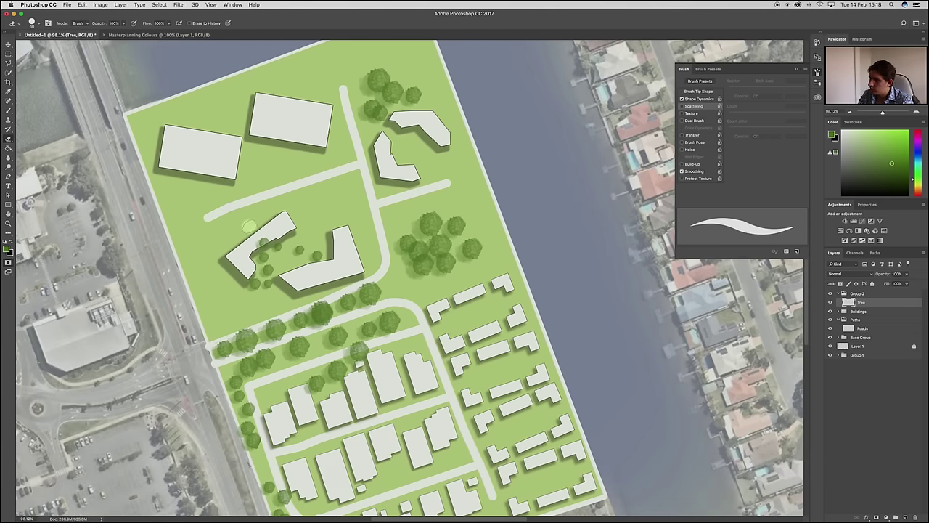
key("b")
left_click_drag(175, 190, 189, 202)
Enlarge the tree brush to 250 px and paint large trees around the angular central buildings and south of the second rectangular building
key("bracketright")
key("bracketright")
key("bracketright")
key("bracketright")
left_click(208, 232)
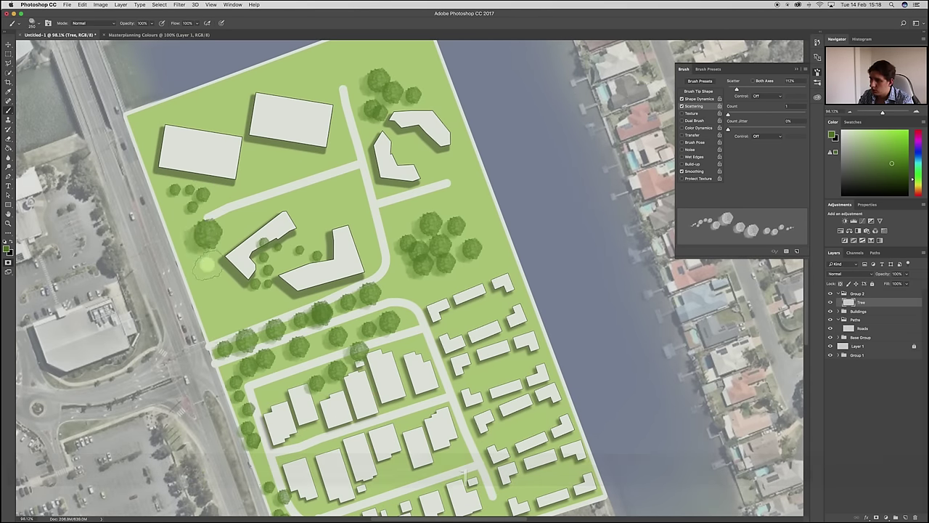
left_click_drag(206, 268, 231, 298)
left_click_drag(286, 169, 256, 168)
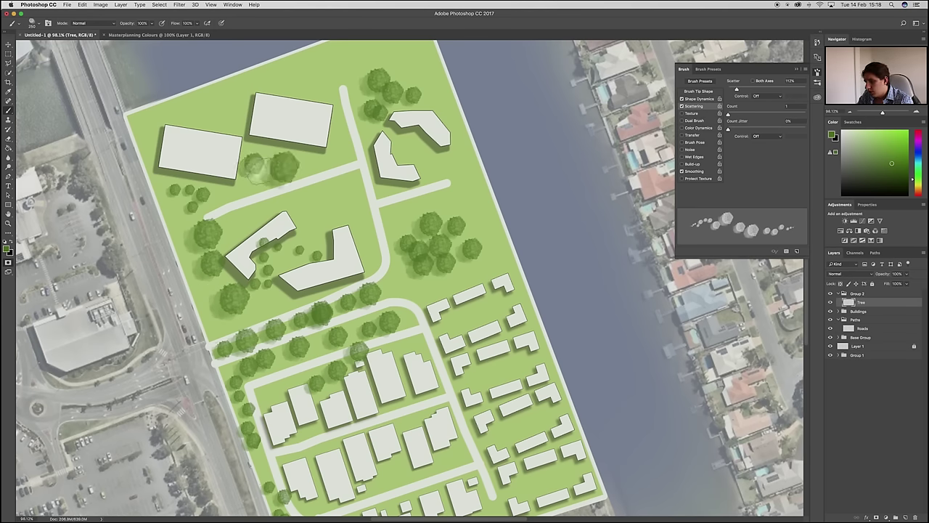
left_click(334, 193)
left_click(321, 214)
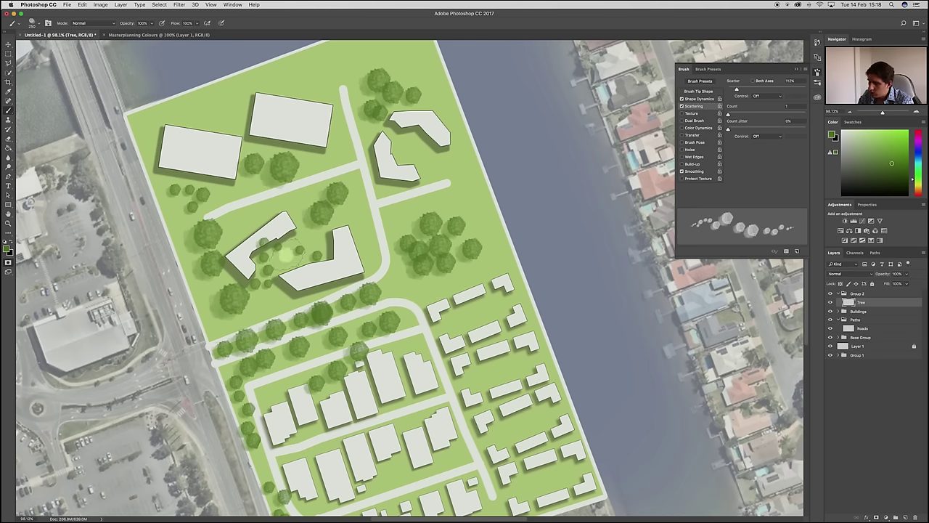
Erase the small trees from the courtyard between the two angular central buildings
key("l")
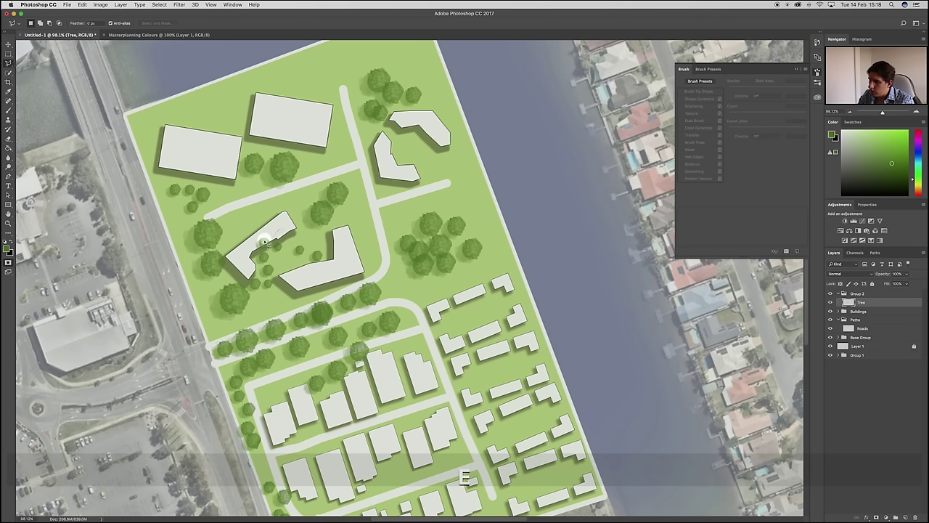
key("e")
left_click_drag(267, 231, 256, 287)
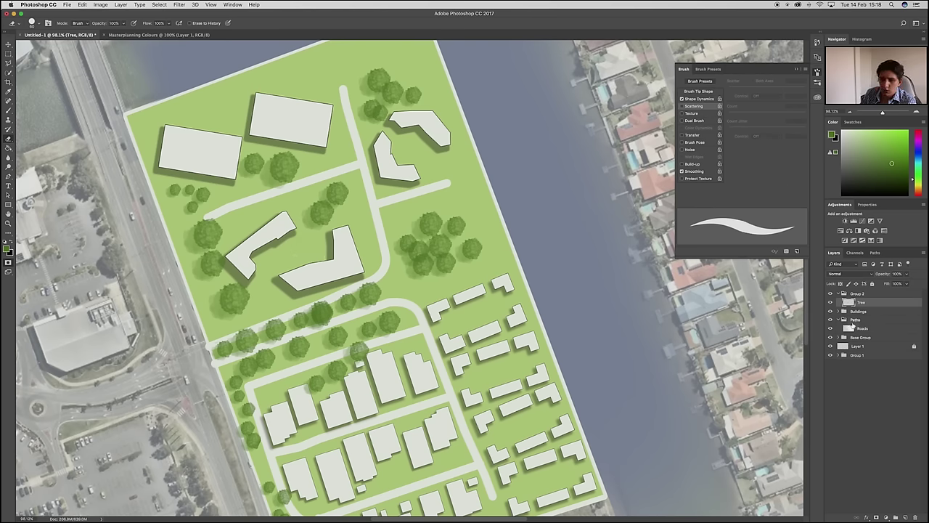
On the Roads layer, set up a hard round 31 px brush in the light road colour
left_click(855, 326)
key("q")
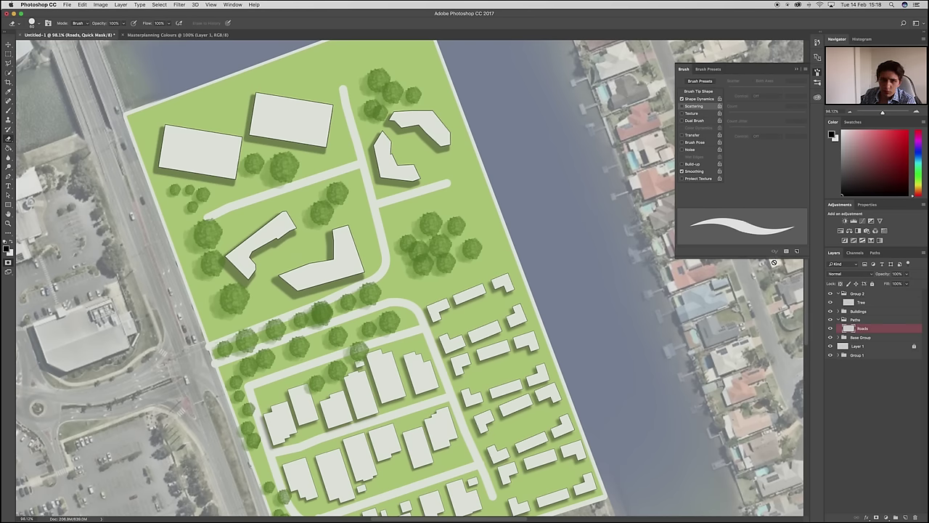
key("q")
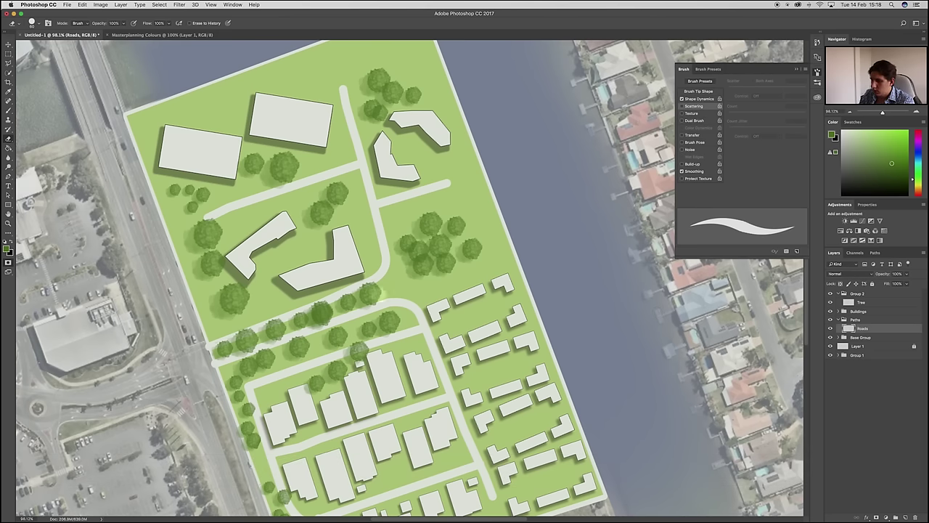
key("d")
key("p")
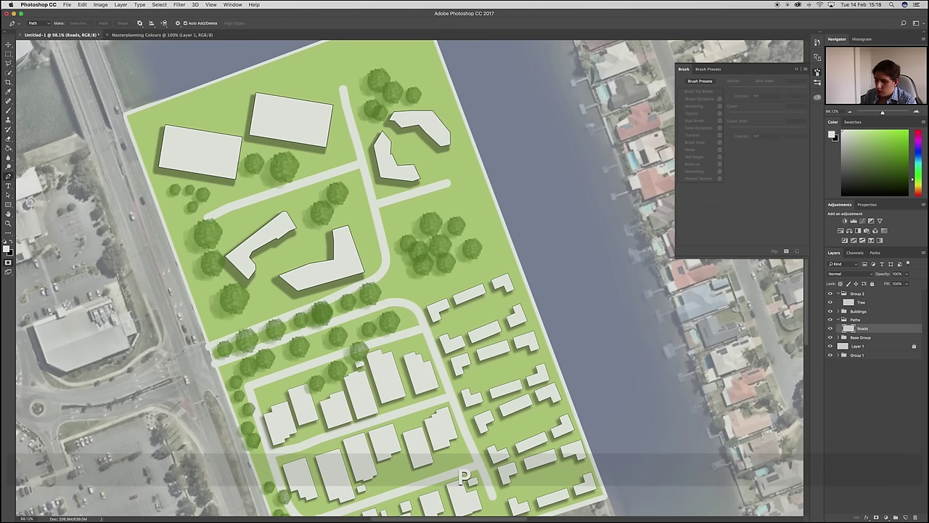
key("b")
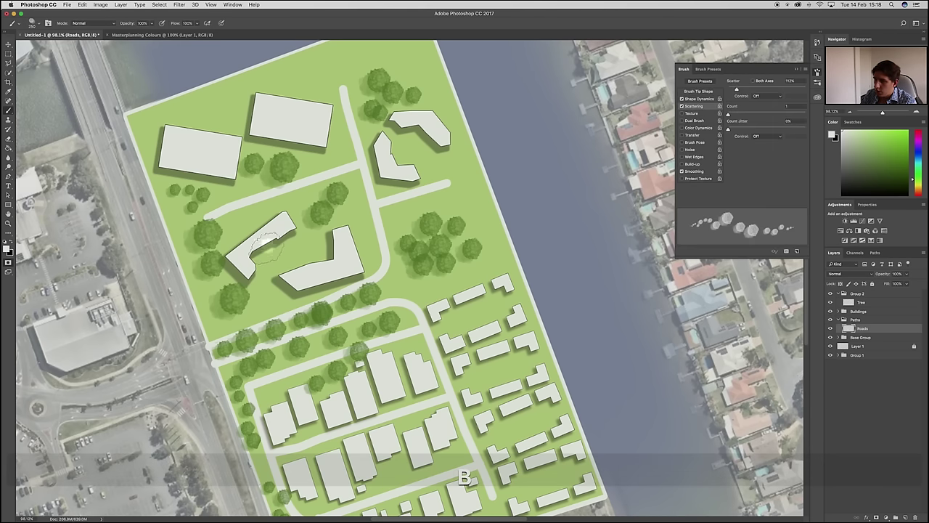
right_click(268, 289)
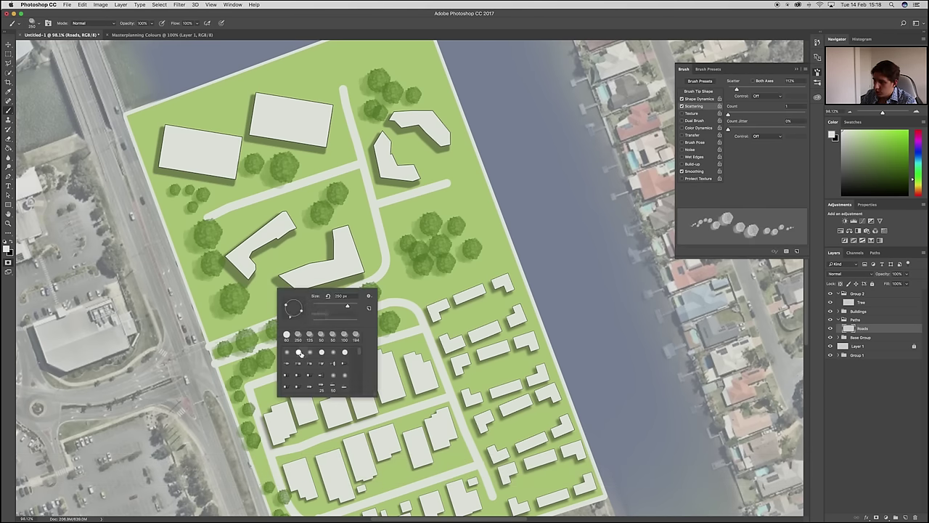
left_click(298, 352)
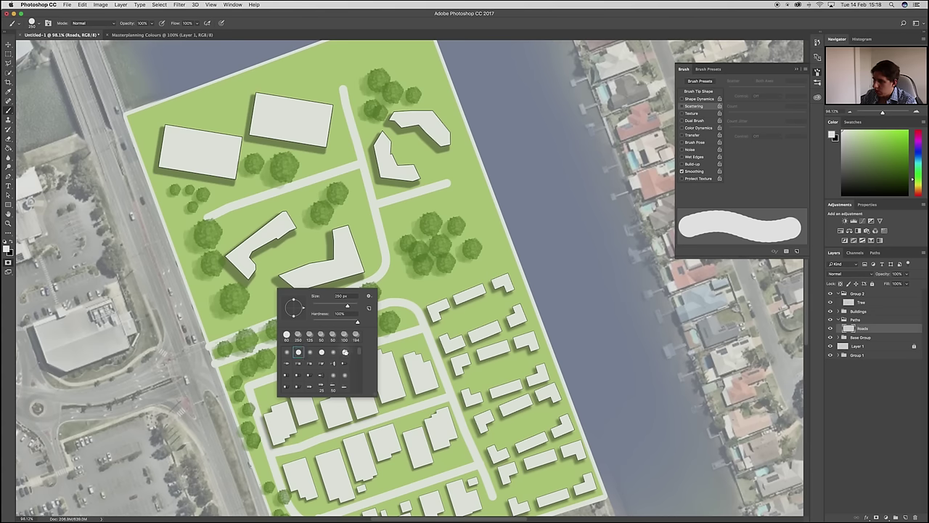
left_click(319, 307)
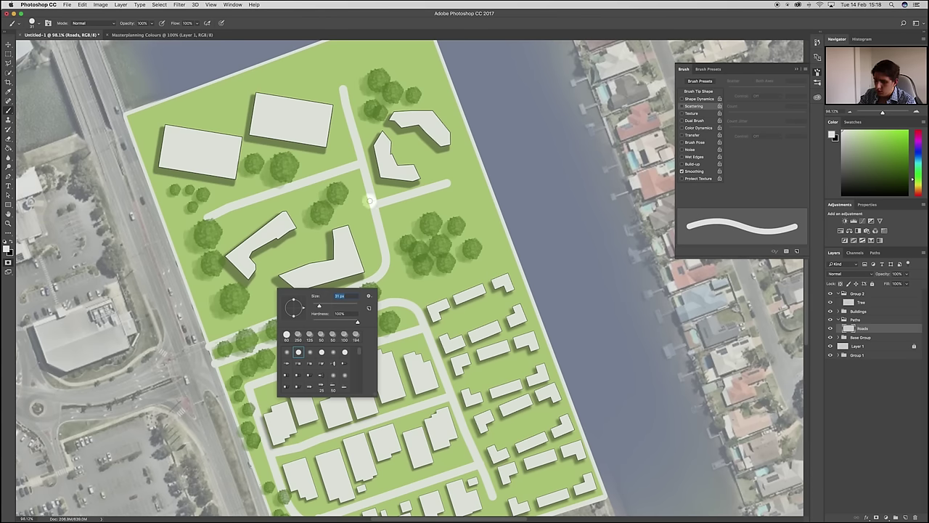
key("Return")
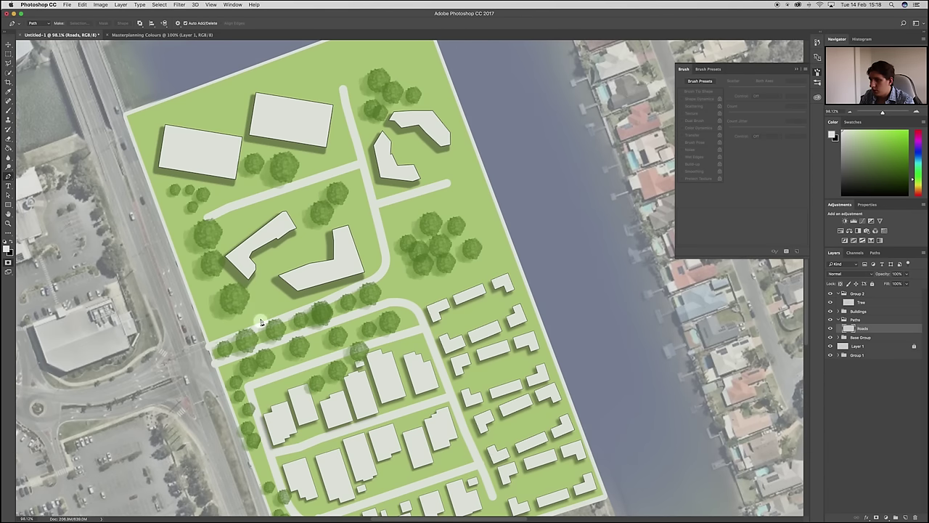
Draw a winding footpath between the two central angular buildings, linking the adjoining roads, stroke it with the brush and delete the work path
key("p")
left_click(270, 269)
left_click(288, 257)
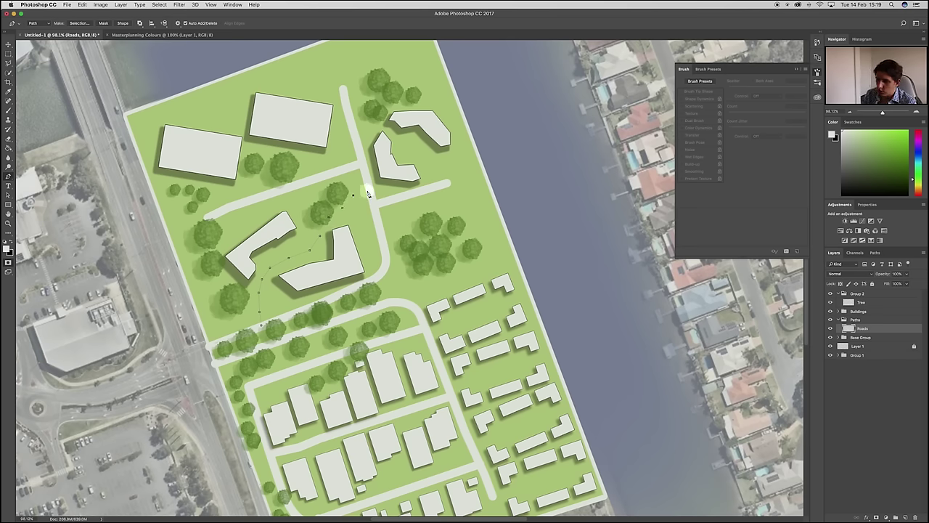
right_click(368, 193)
left_click(395, 253)
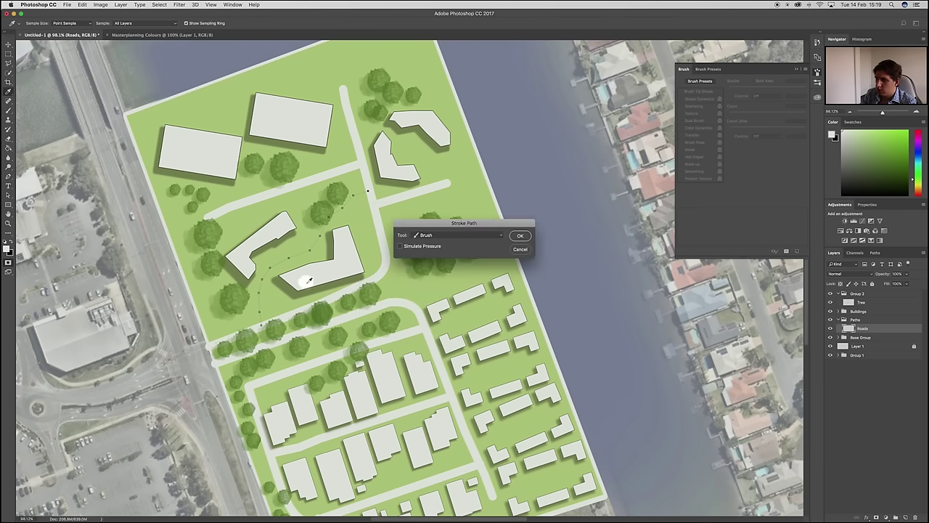
key("Return")
right_click(380, 254)
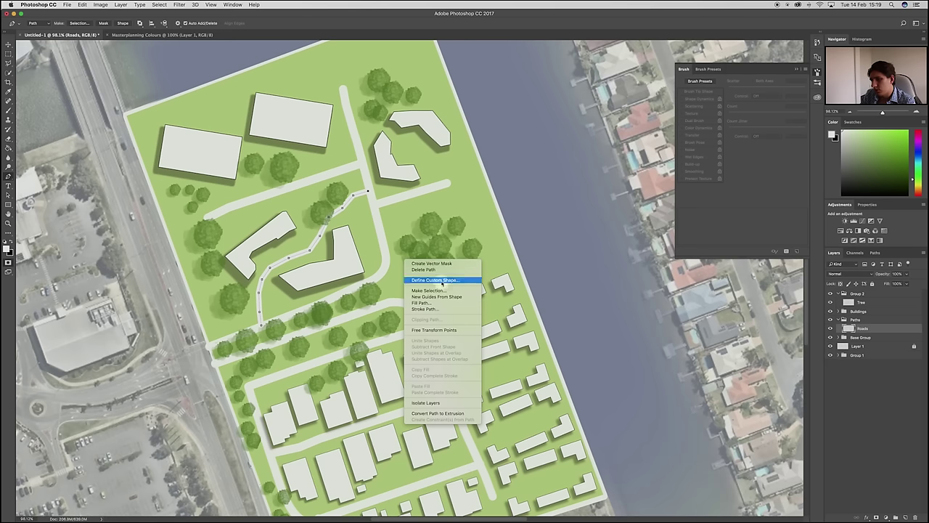
key("Return")
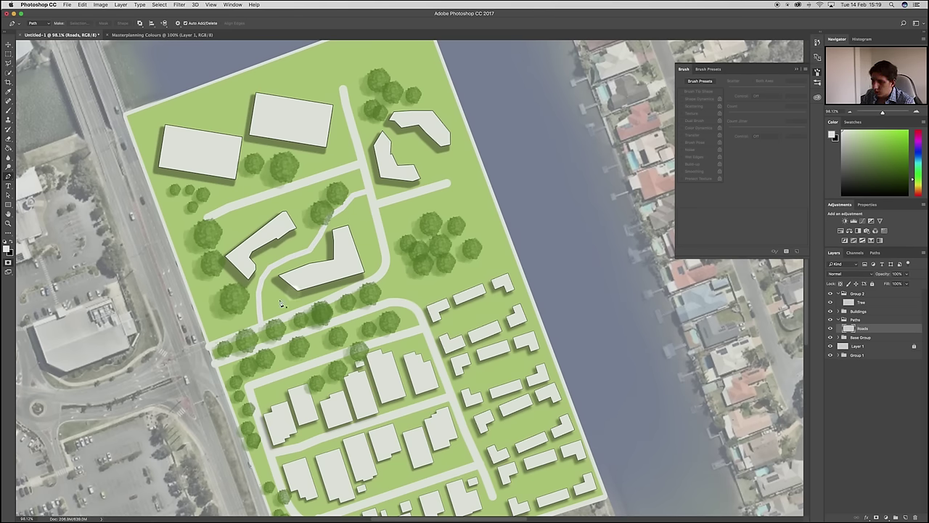
Draw a curved footpath between the two northeastern angular buildings from the short side road to the main road, brush-stroke it and delete the work path
scroll(312, 410, "down", 3)
scroll(255, 145, "up", 10)
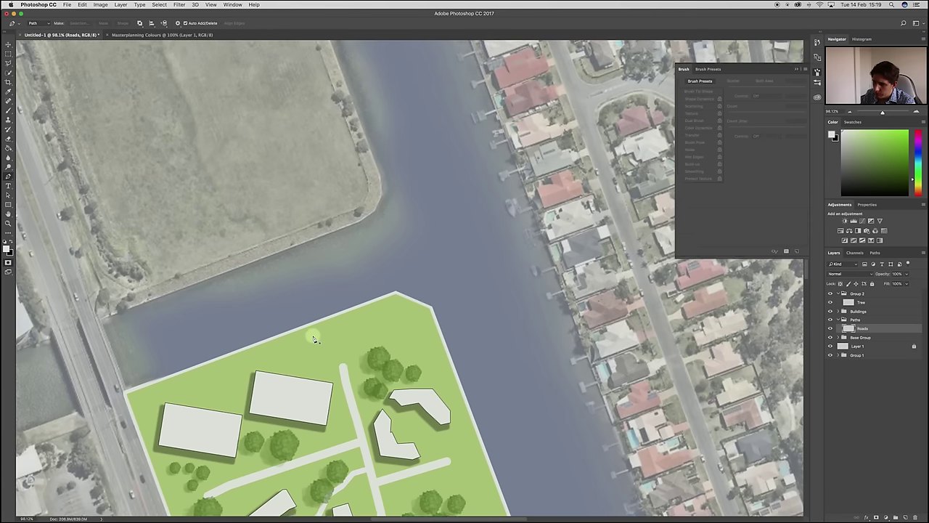
scroll(407, 371, "down", 3)
left_click(438, 367)
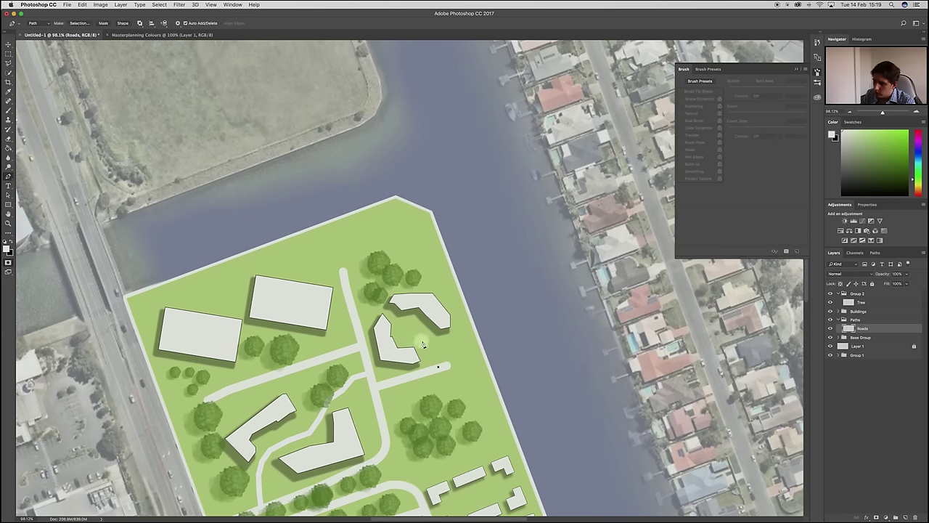
right_click(355, 312)
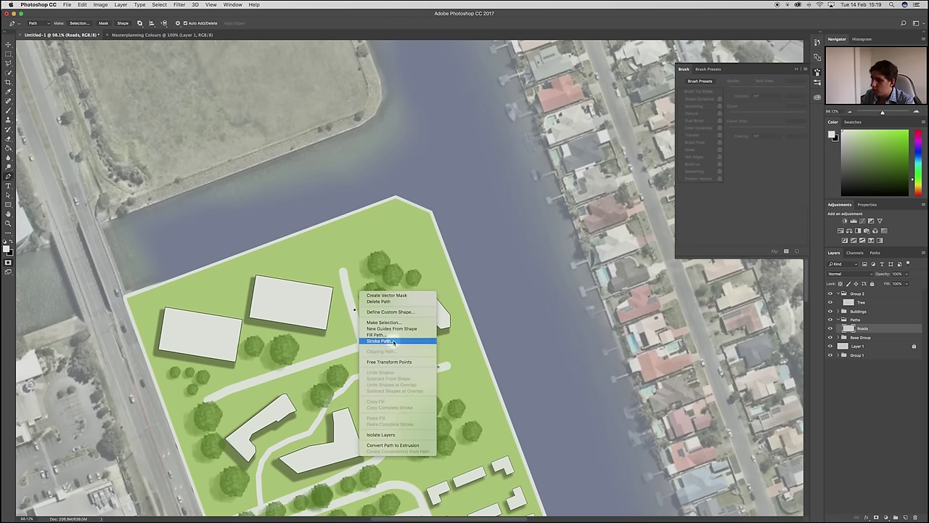
left_click(381, 340)
key("Return")
right_click(368, 280)
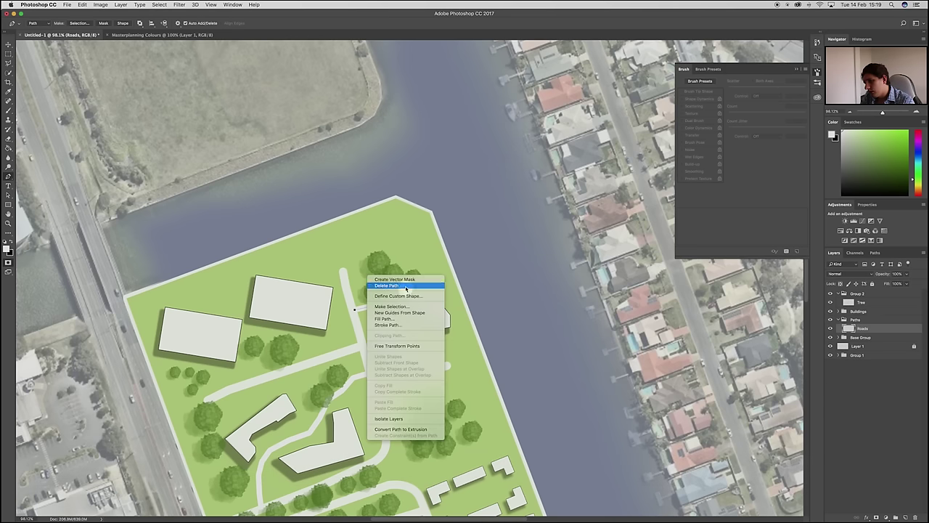
left_click(404, 276)
Add a short brush-stroked footpath from the road to the south side of the westernmost rectangular building and delete its work path
left_click(227, 388)
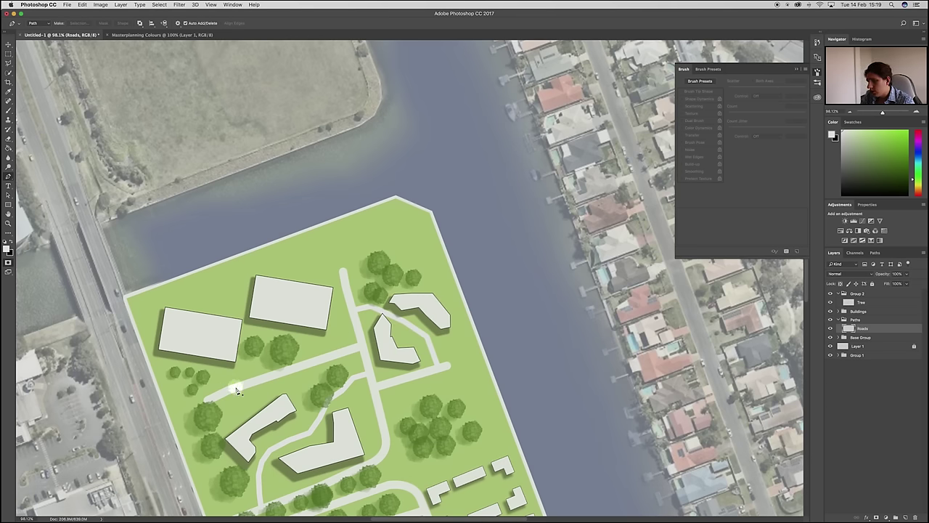
left_click(235, 390)
left_click(227, 389)
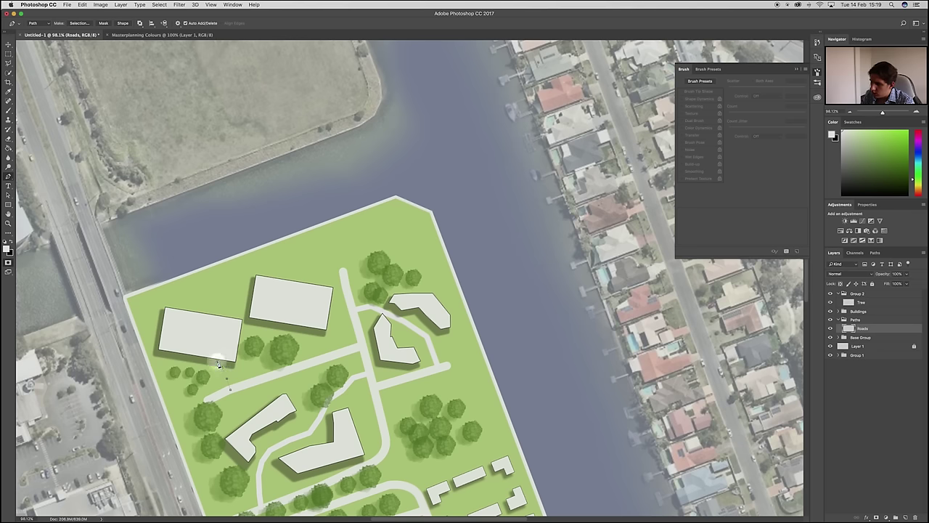
right_click(231, 367)
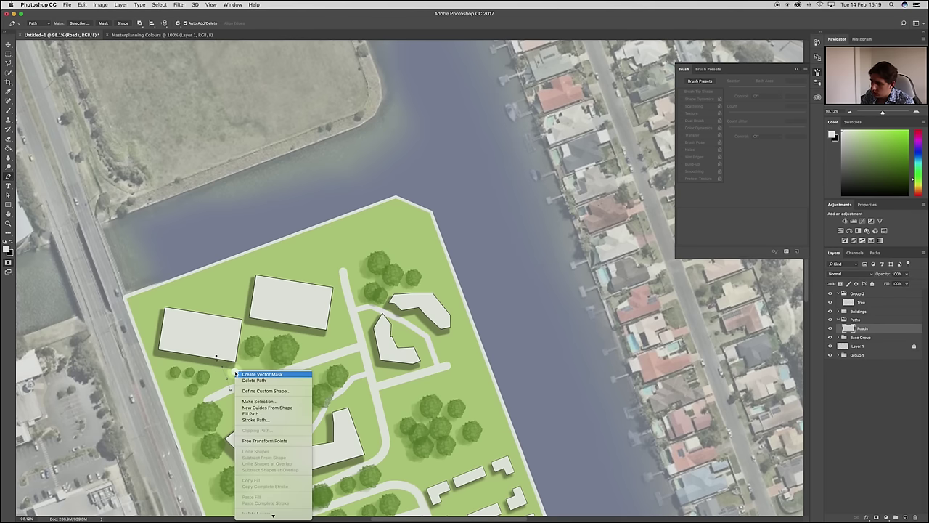
left_click(273, 419)
key("Return")
right_click(280, 365)
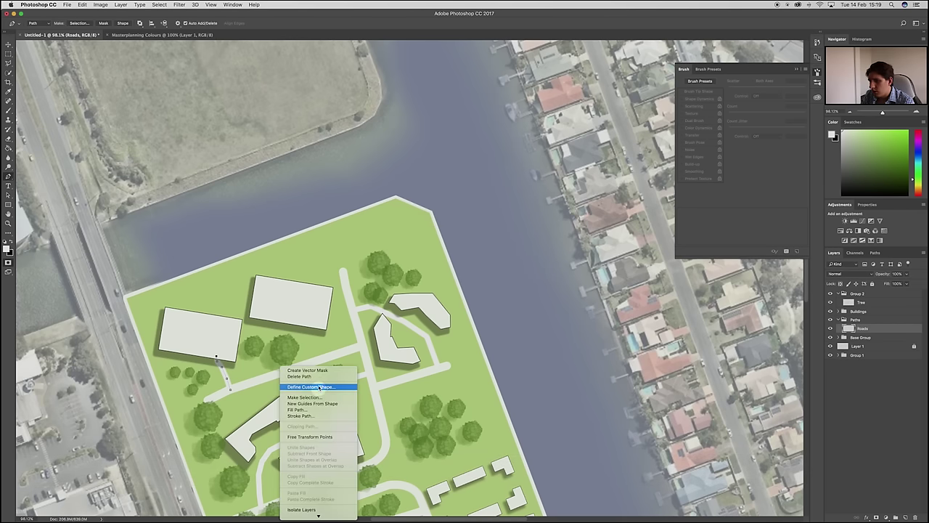
left_click(317, 377)
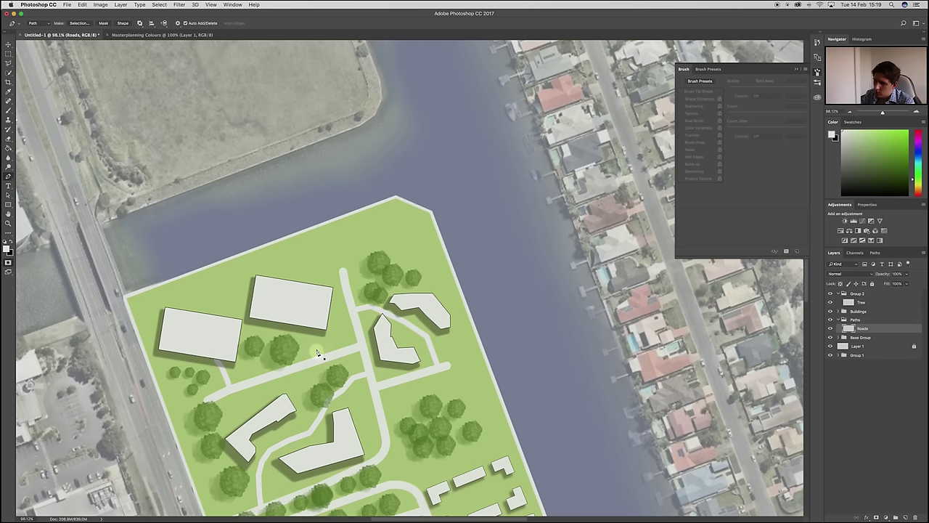
Add a short brush-stroked footpath linking the second rectangular building's south side to the road and delete its work path
right_click(320, 336)
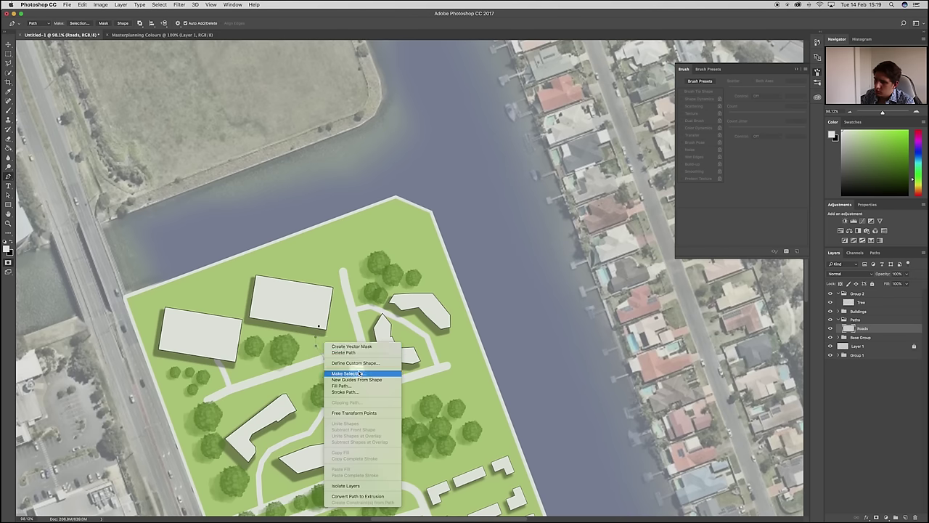
left_click(358, 392)
key("Return")
right_click(344, 338)
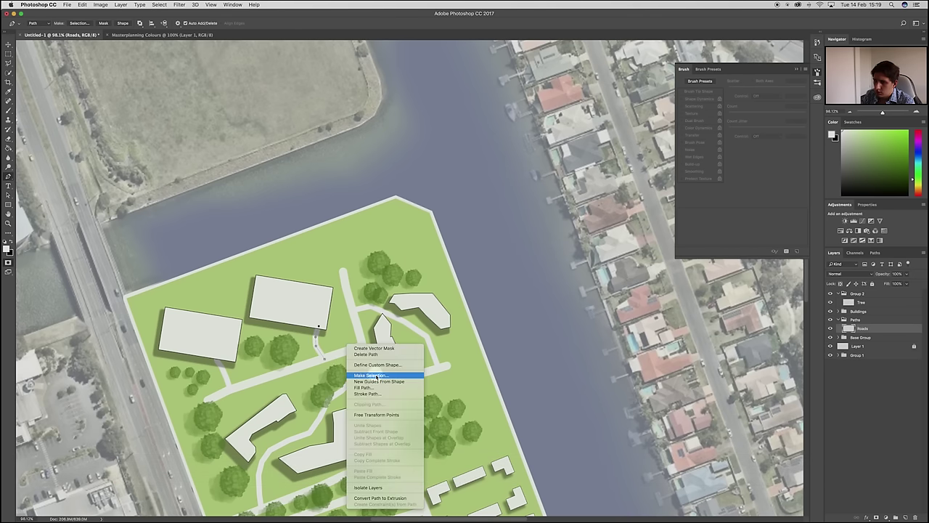
left_click(367, 392)
scroll(462, 326, "down", 5)
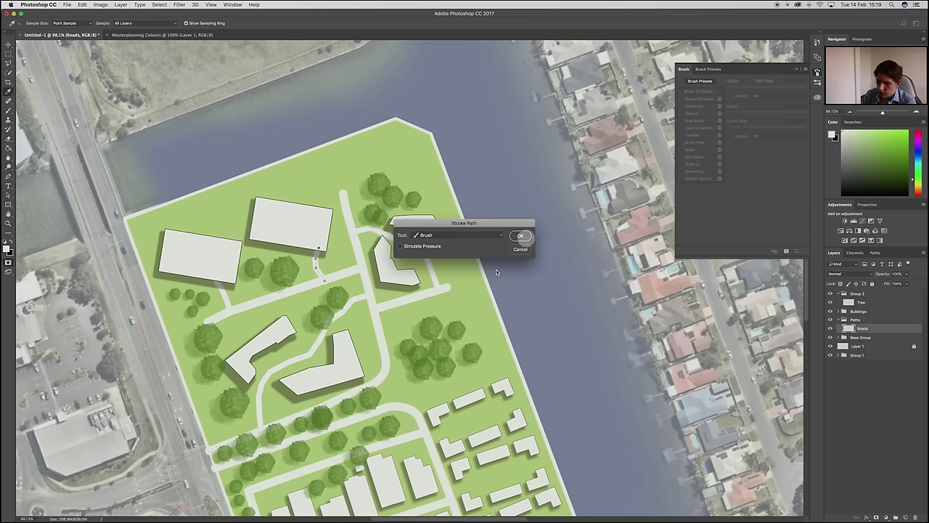
key("Return")
right_click(413, 297)
left_click(448, 310)
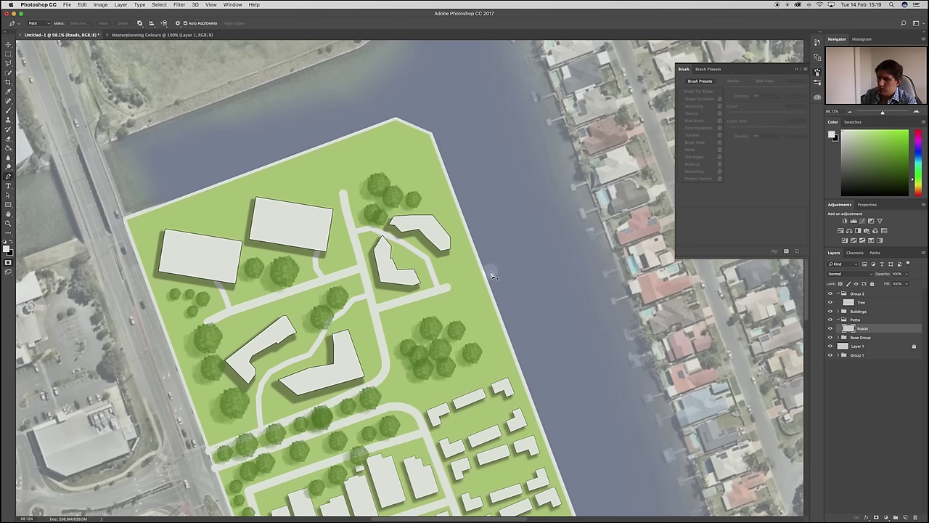
With a smaller brush, stroke a narrow lane from the main road between the two northernmost rows of eastern houses, and delete its work path
scroll(435, 319, "down", 10)
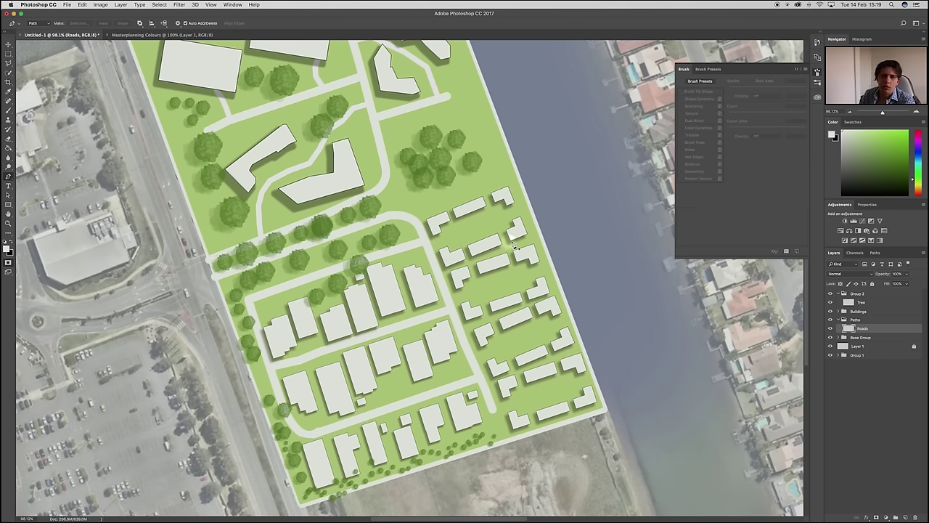
scroll(512, 239, "up", 3)
scroll(514, 236, "up", 2)
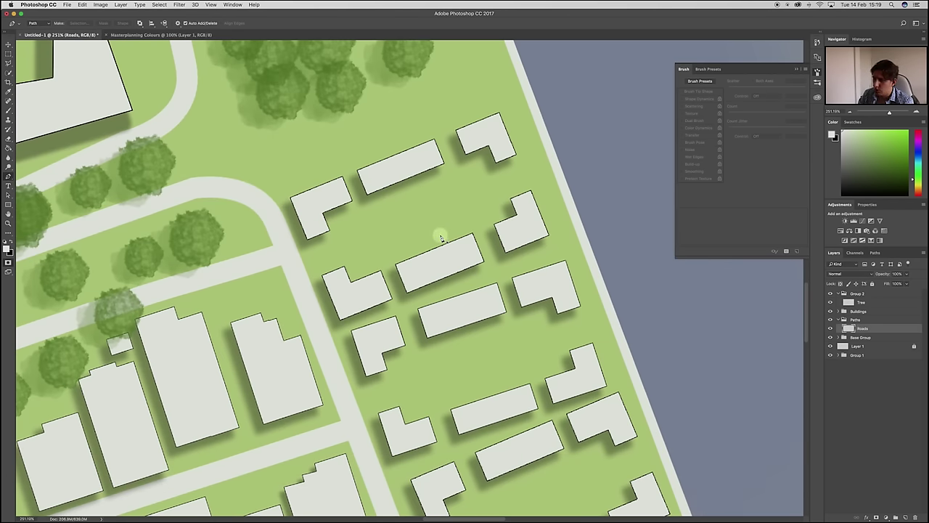
key("b")
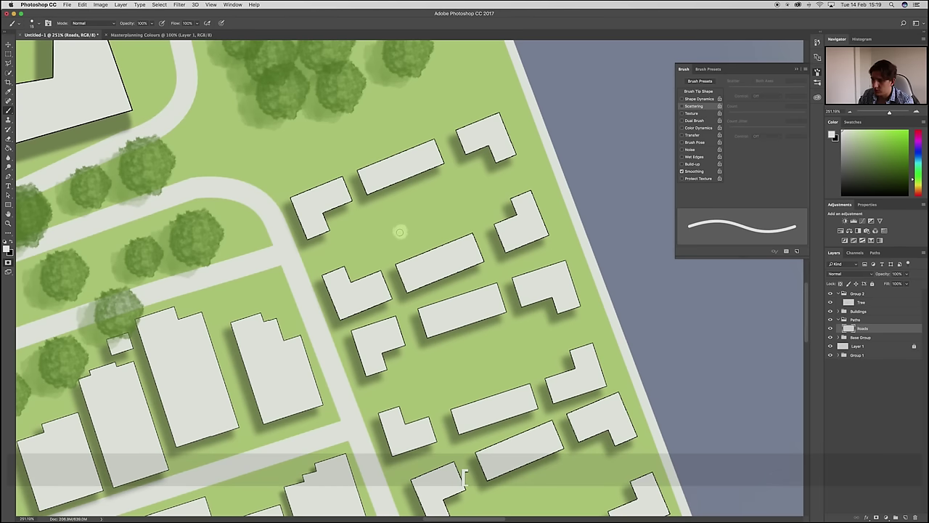
key("p")
left_click(300, 268)
left_click_drag(453, 209, 515, 183)
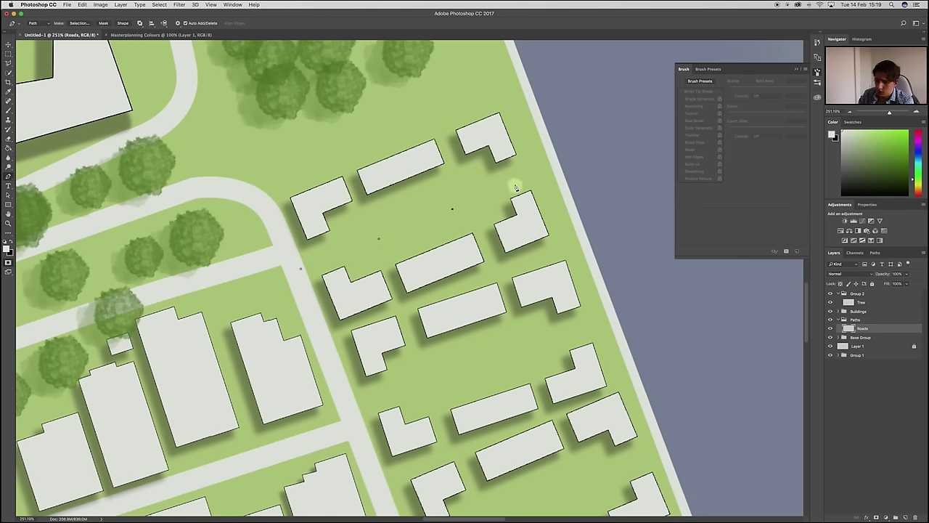
right_click(466, 222)
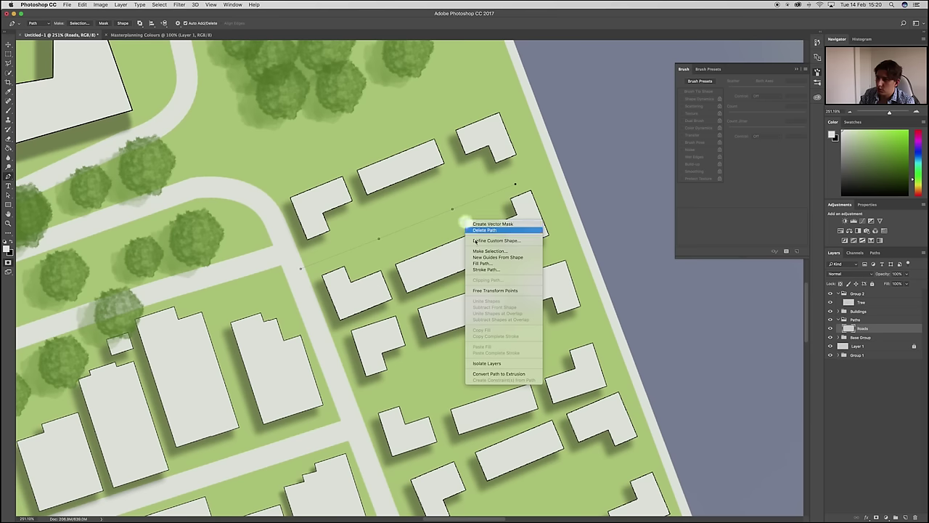
left_click(495, 270)
left_click(529, 234)
right_click(460, 249)
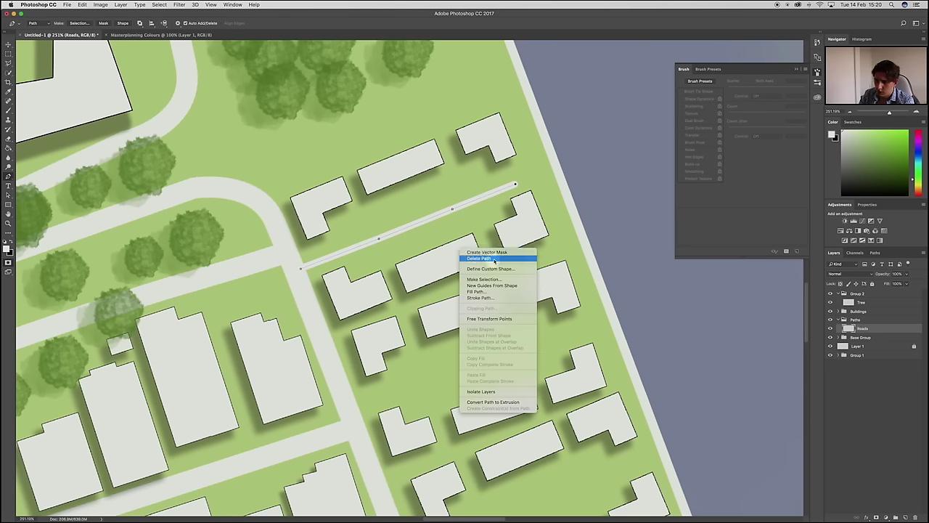
left_click(496, 258)
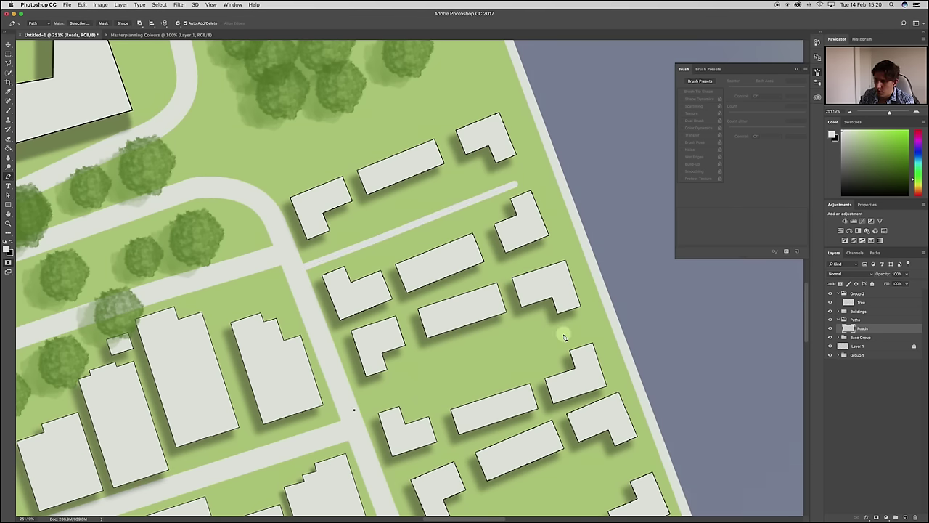
Stroke a second narrow lane from the main road between the third and fourth rows of eastern houses, and delete its work path
right_click(541, 361)
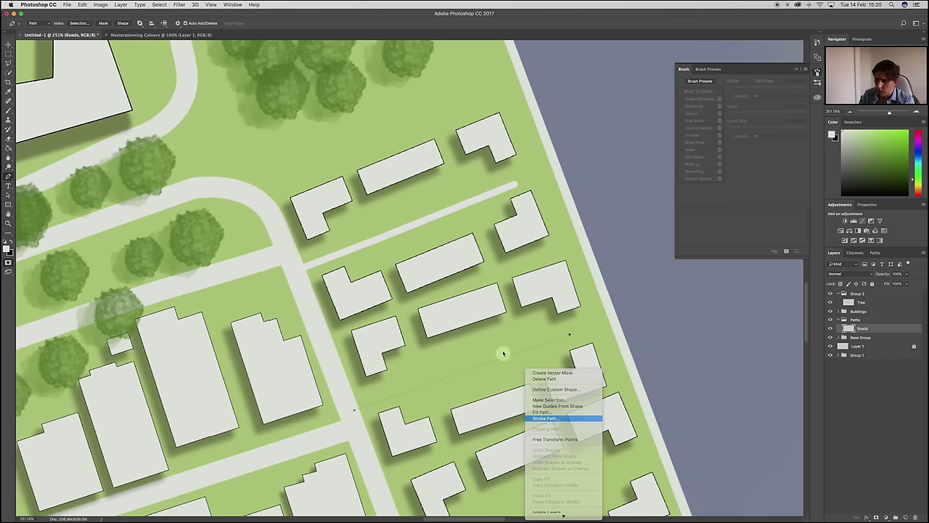
left_click(558, 418)
left_click(520, 236)
right_click(571, 445)
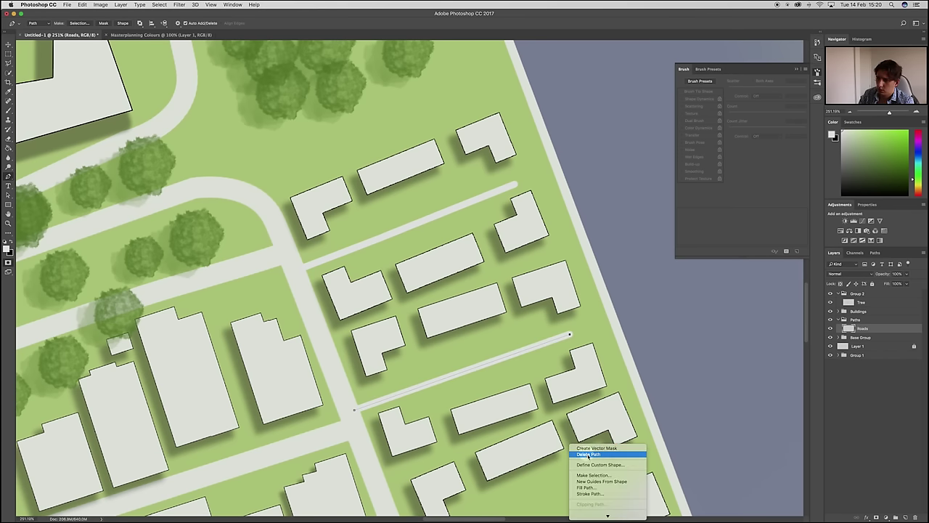
left_click(588, 455)
scroll(523, 353, "down", 10)
scroll(465, 273, "up", 5)
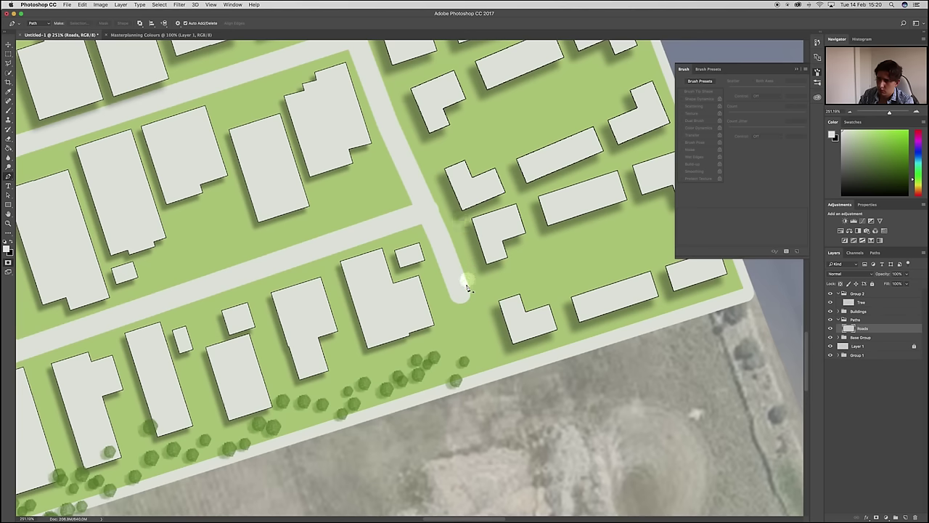
Stroke the narrow lane between the two southernmost rows of eastern houses with the brush and delete its work path
right_click(638, 238)
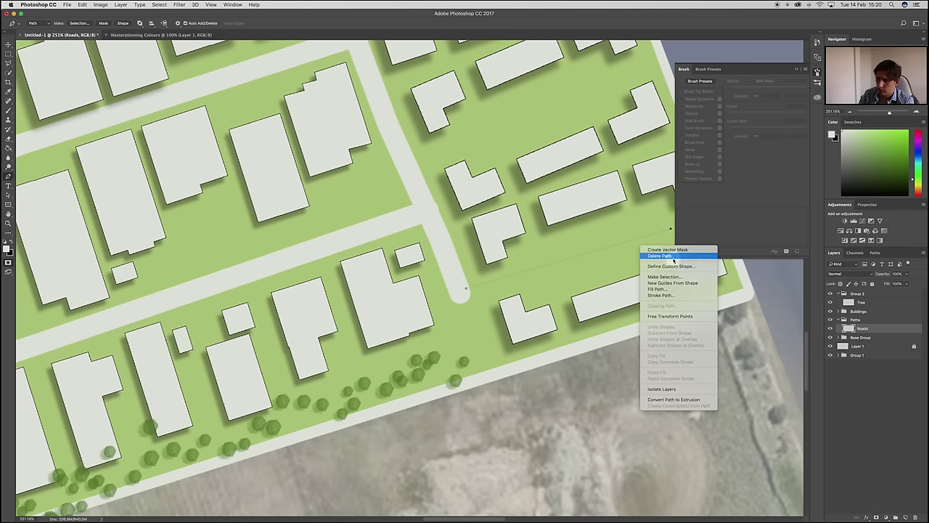
left_click(673, 295)
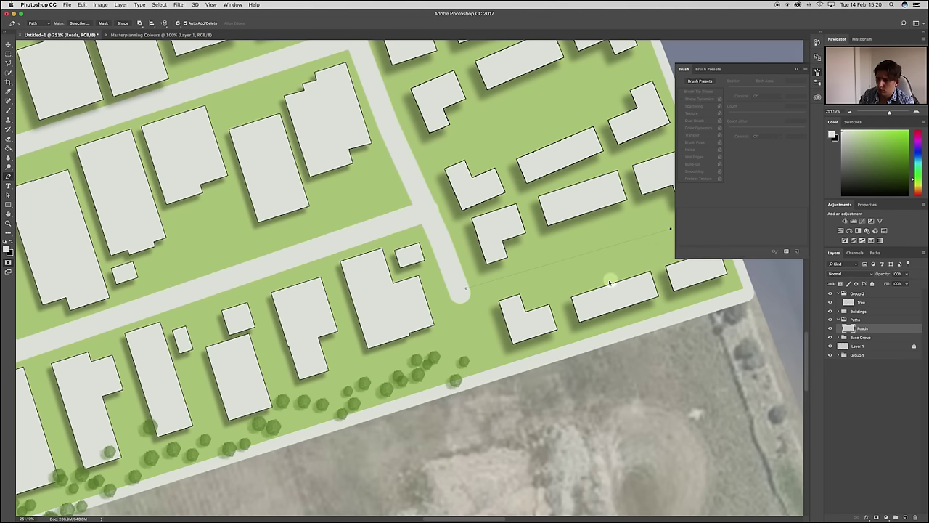
key("Return")
right_click(569, 285)
left_click(563, 278)
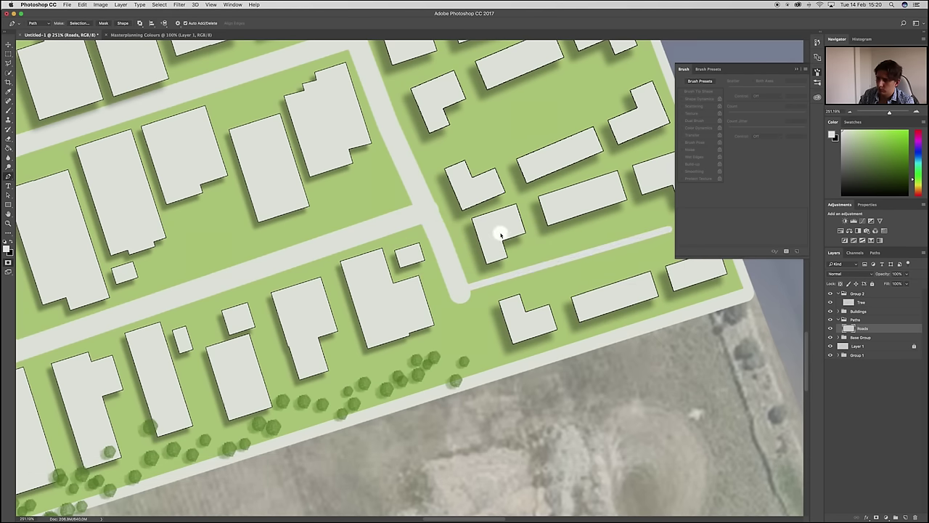
Stroke a narrow lane from the main road between the fifth and sixth rows of eastern houses, and delete its work path
scroll(473, 283, "up", 5)
left_click(416, 318)
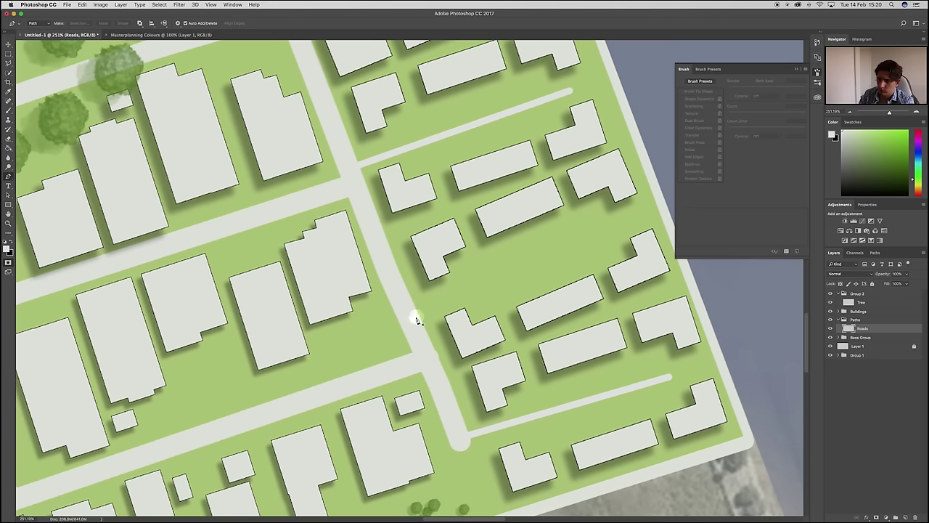
left_click(630, 221)
right_click(580, 253)
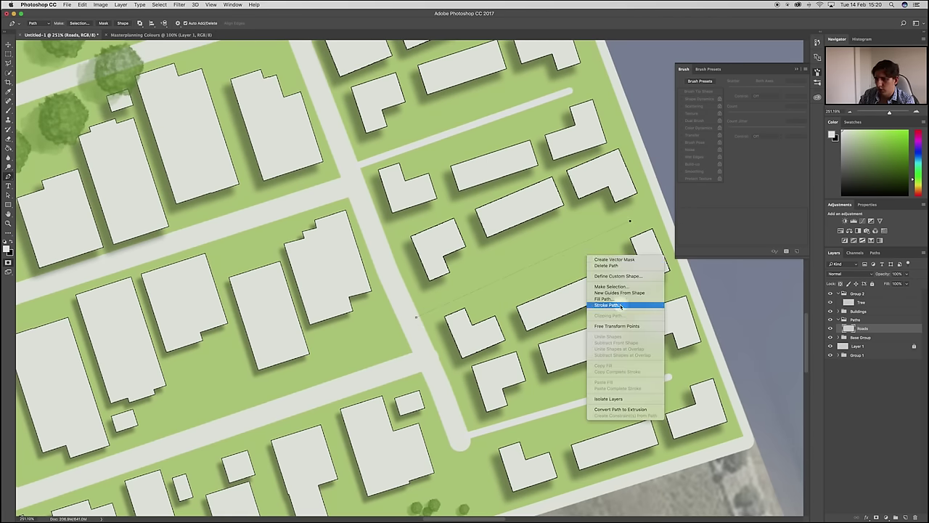
left_click(527, 202)
right_click(516, 225)
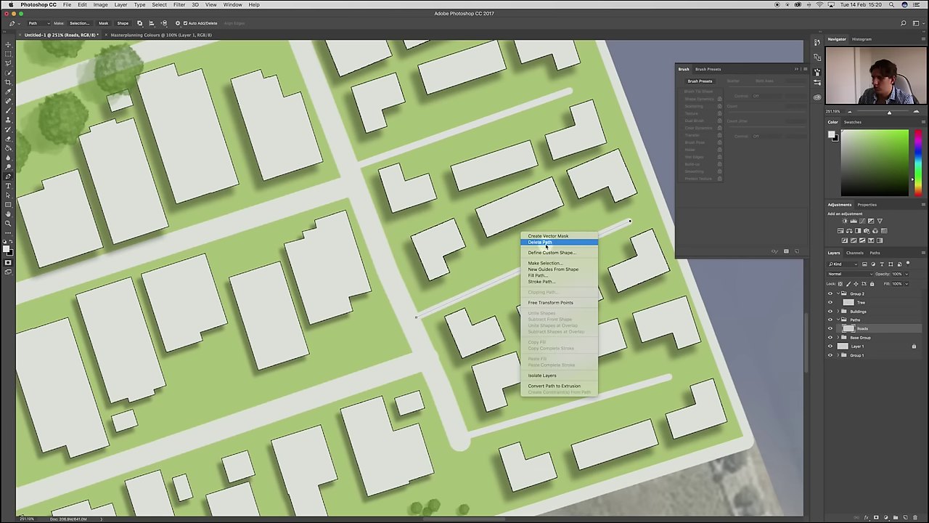
left_click(381, 335)
key("super+0")
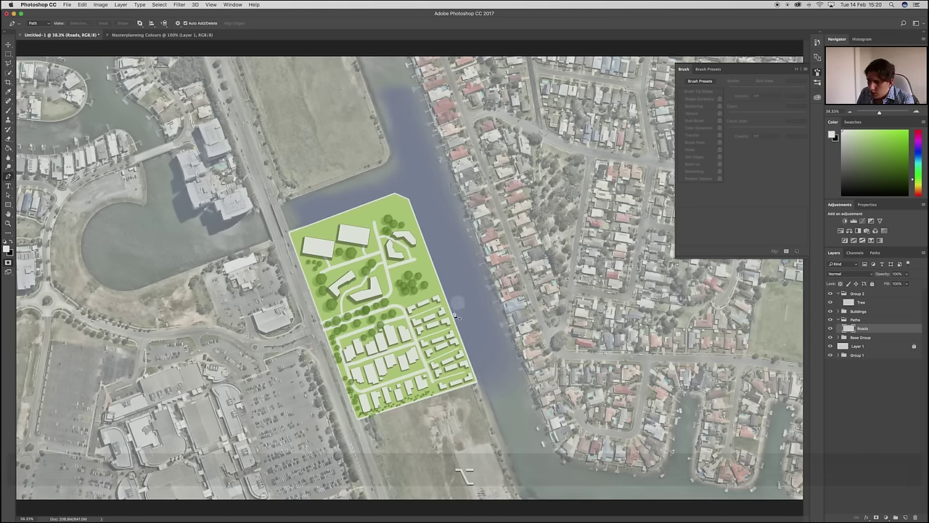
Add a new layer directly above the Grass layer inside Base Group and name it Grass
scroll(435, 323, "up", 10)
key("l")
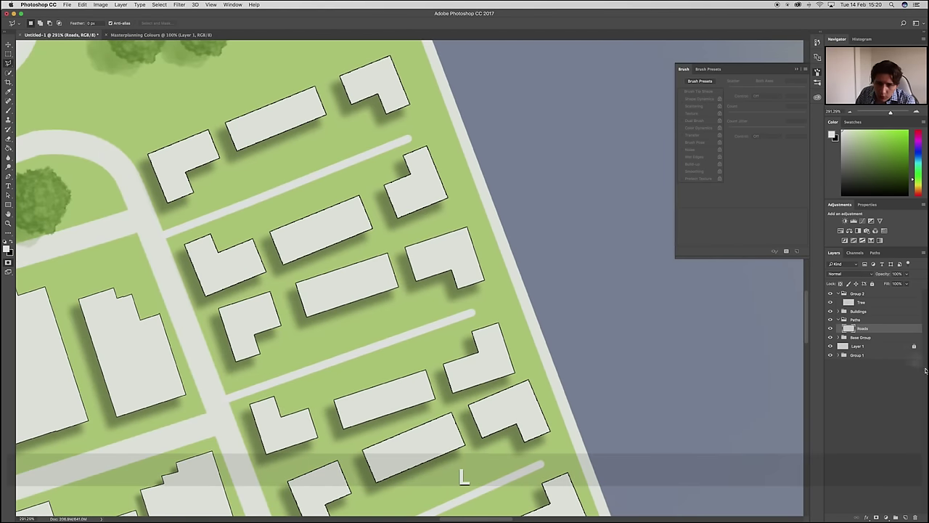
left_click(838, 338)
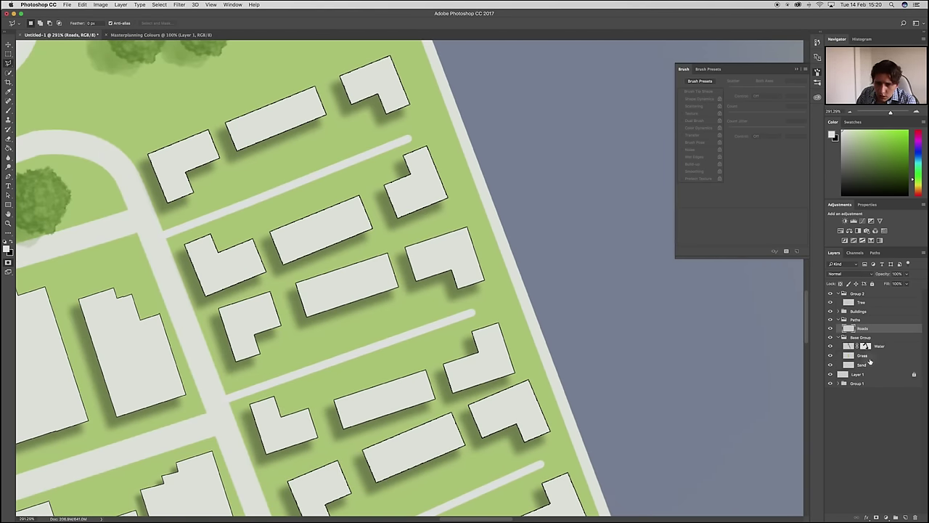
left_click(869, 357)
key("d")
key("q")
key("q")
left_click(912, 516)
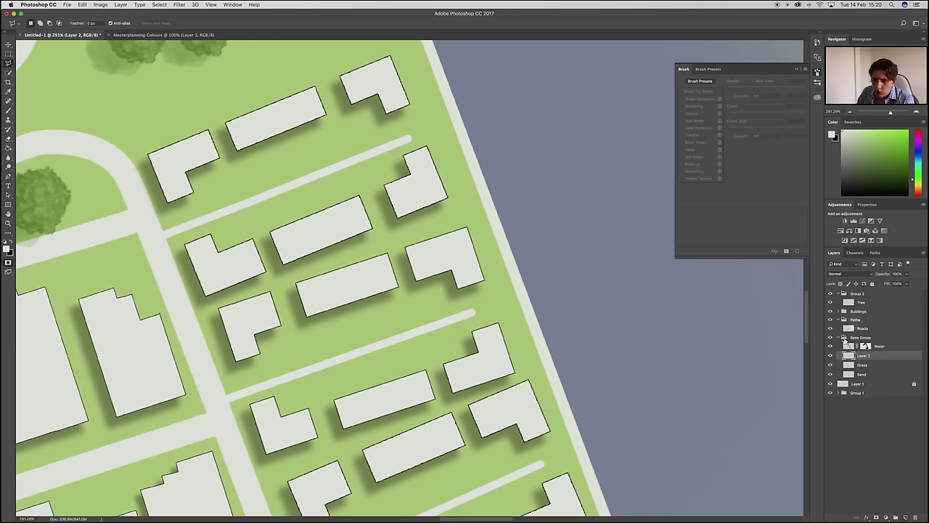
double_click(863, 356)
type("Grass")
key("Return")
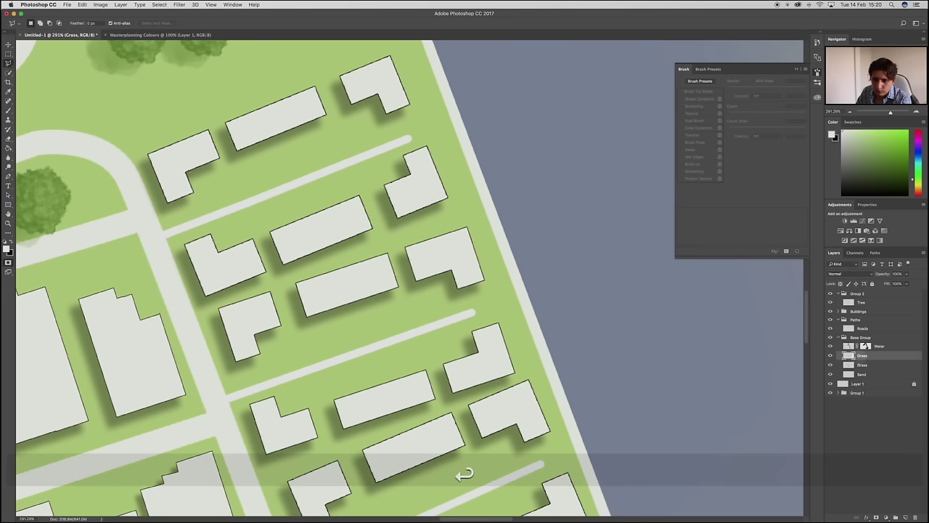
Rename the newly added layer as Grass 2
double_click(871, 356)
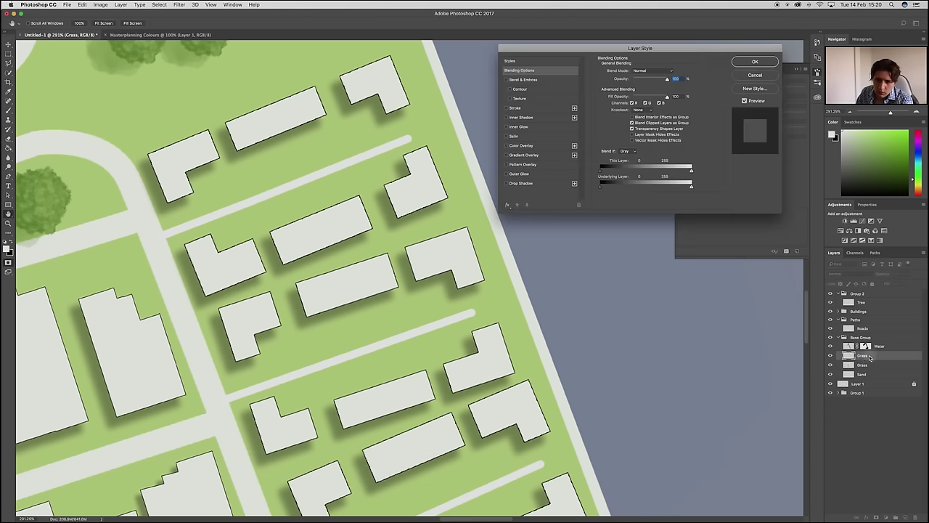
left_click(744, 75)
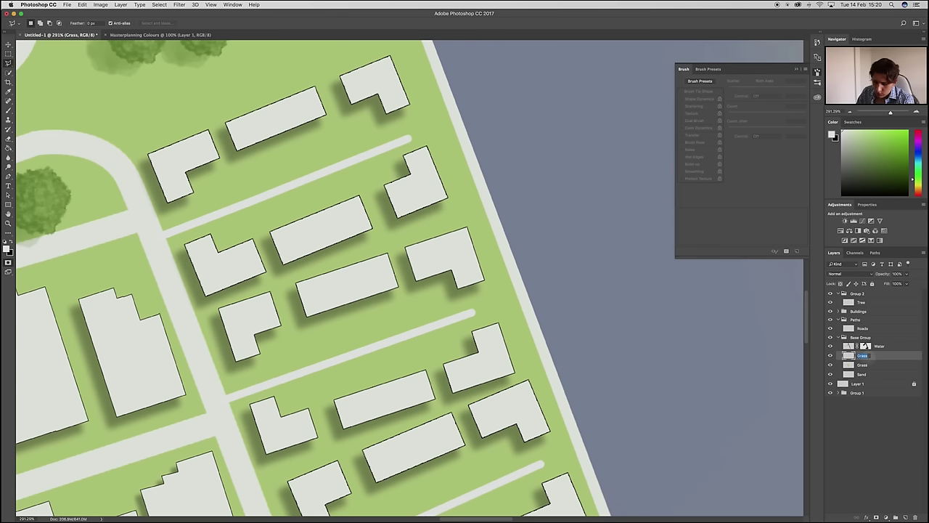
key("Right")
type("2")
key("Return")
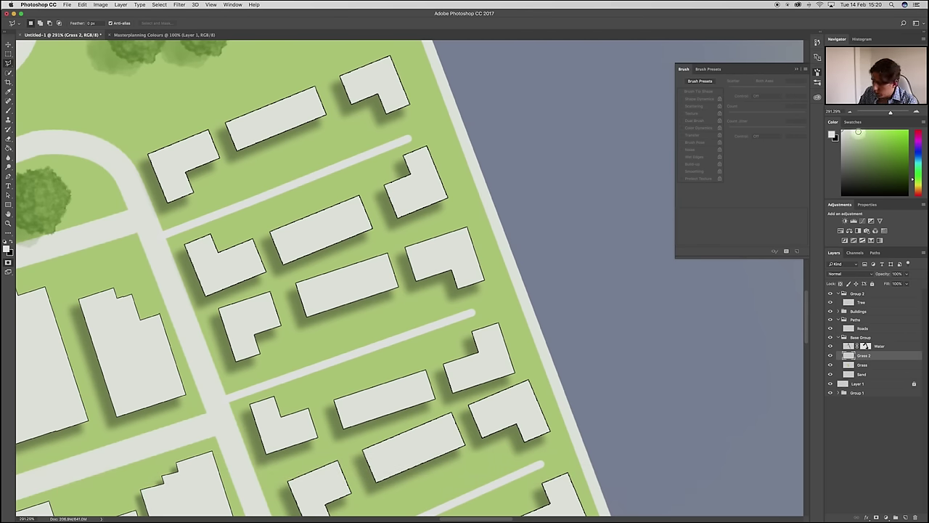
Sample a base green from the plan and outline the lawn between the two northernmost eastern house rows with the Polygonal Lasso
key("b")
left_click(379, 360, "alt")
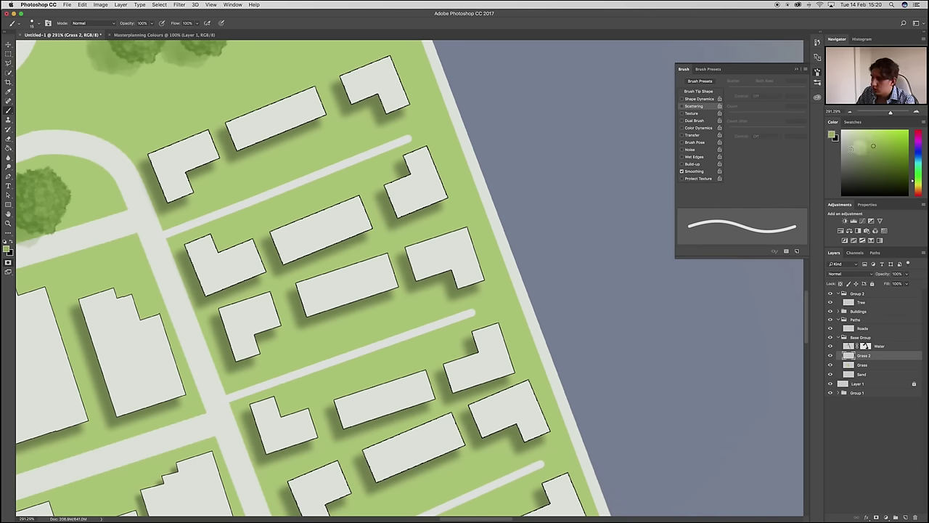
key("l")
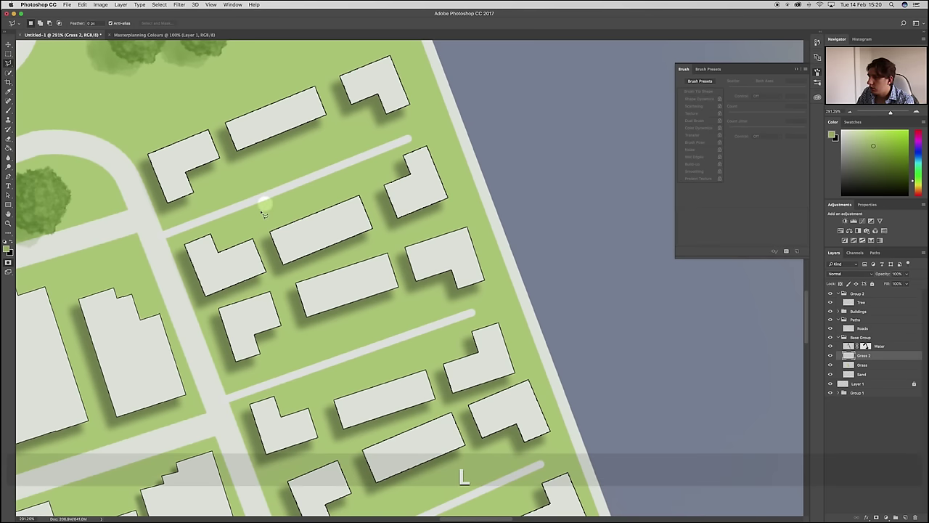
left_click(186, 173)
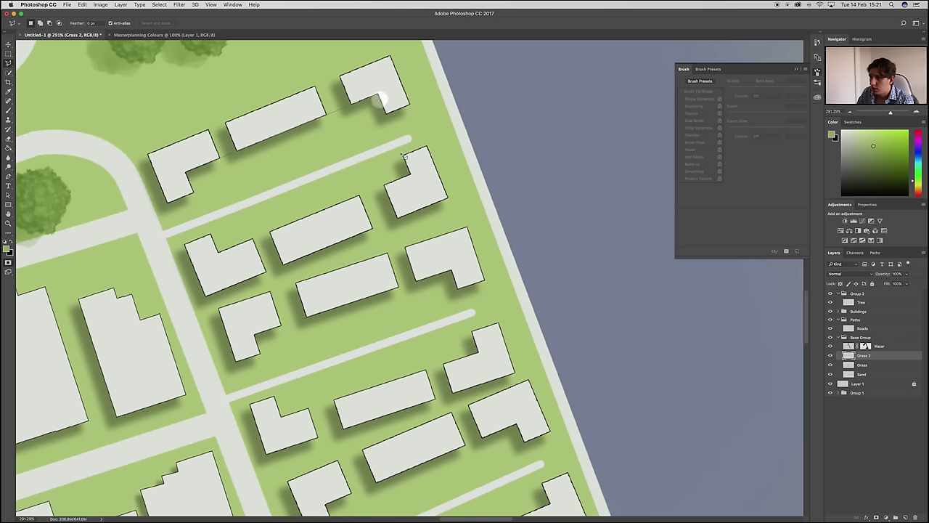
left_click(222, 253)
left_click(207, 217)
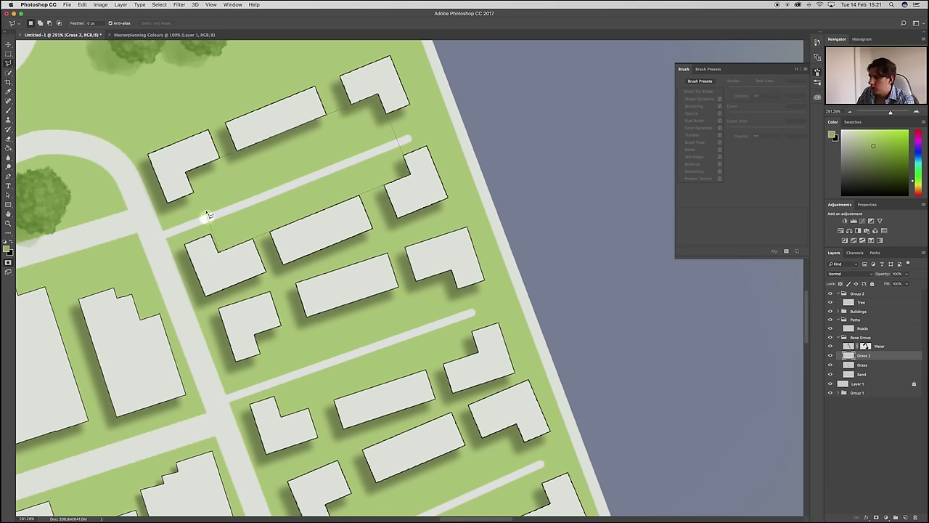
Fill the selected lawn with the Paint Bucket, replace the fill with a paler green, and deselect
key("g")
left_click(278, 213)
left_click(295, 235)
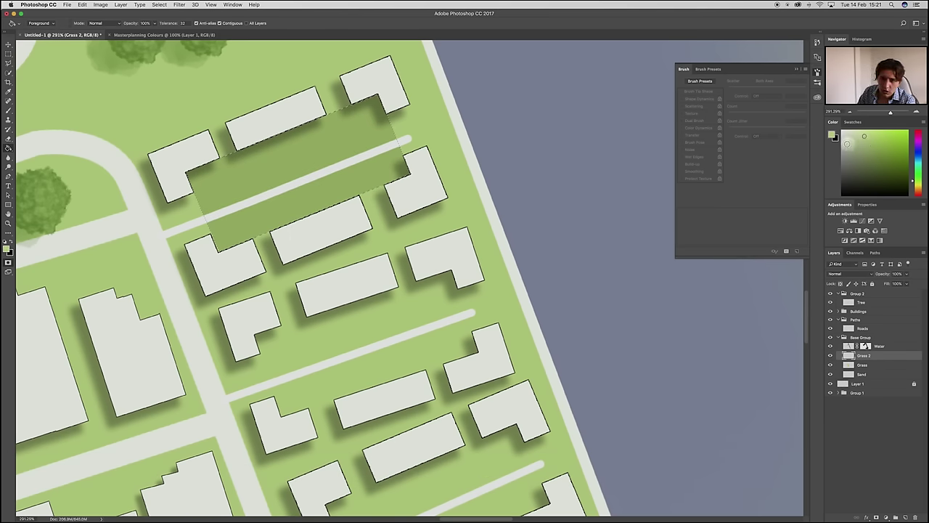
left_click(244, 173)
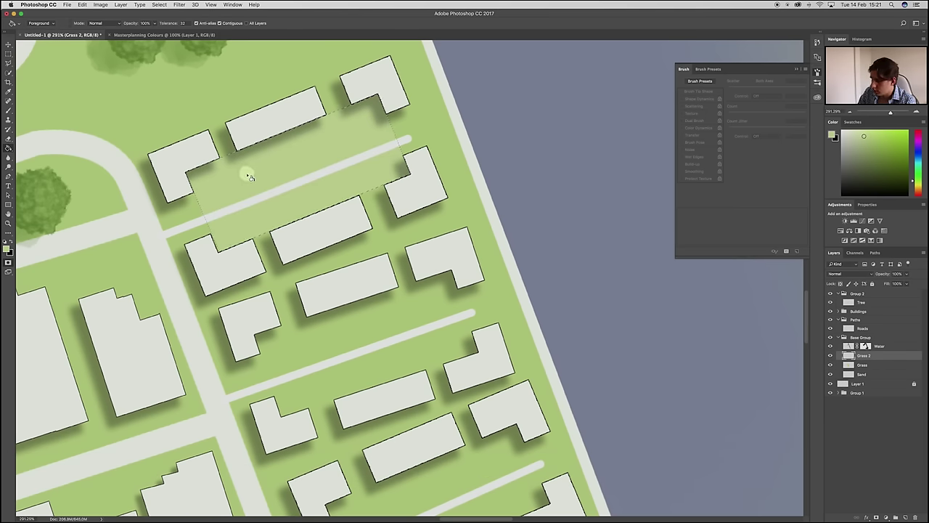
key("super+d")
Select the whole block enclosing the two northernmost rows of eastern houses and the lane between them with the Polygonal Lasso
scroll(322, 228, "down", 3)
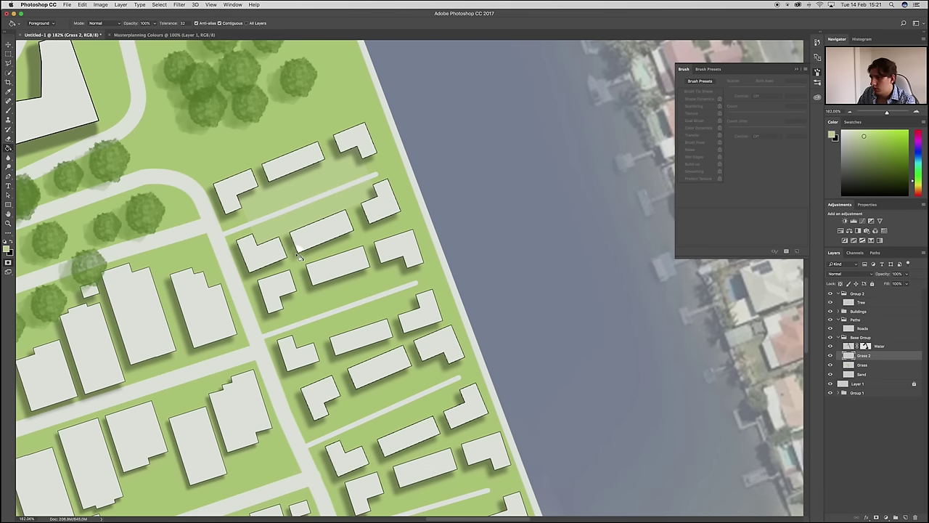
scroll(237, 256, "up", 3)
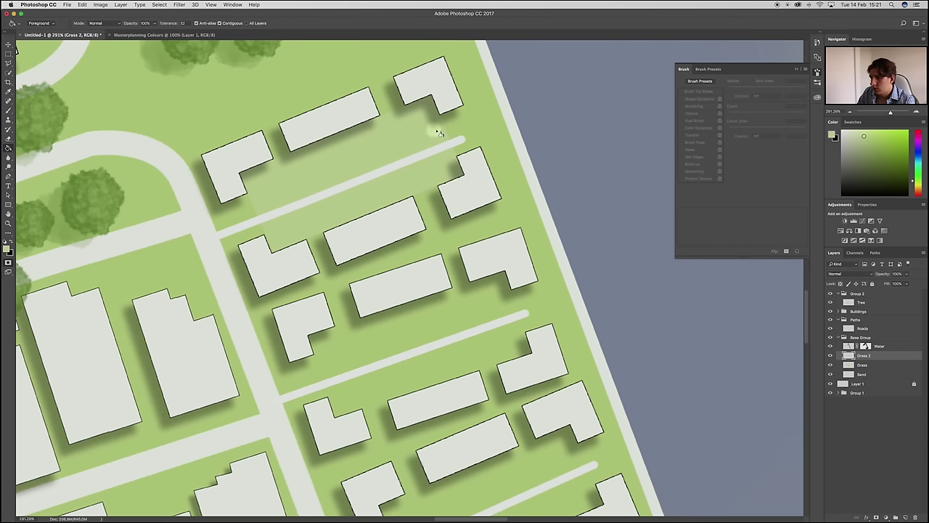
key("l")
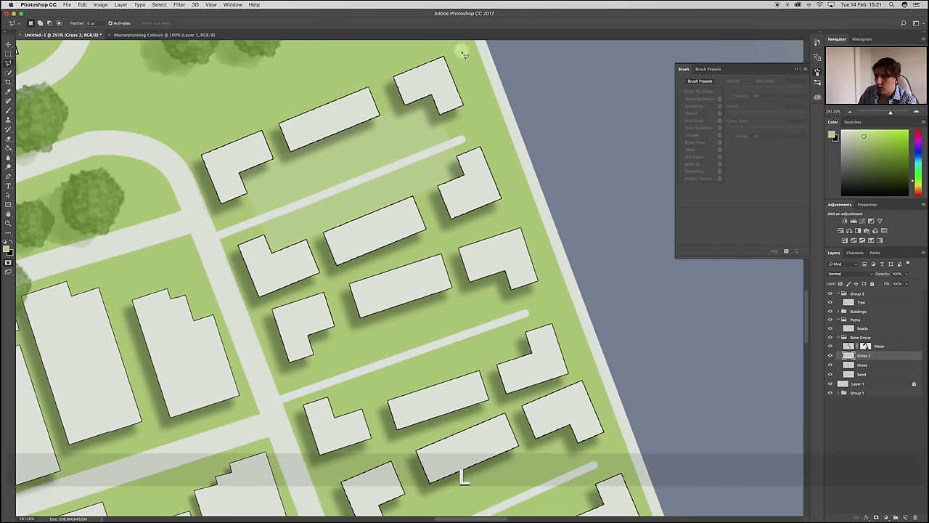
left_click(445, 58)
left_click(204, 162)
left_click(261, 299)
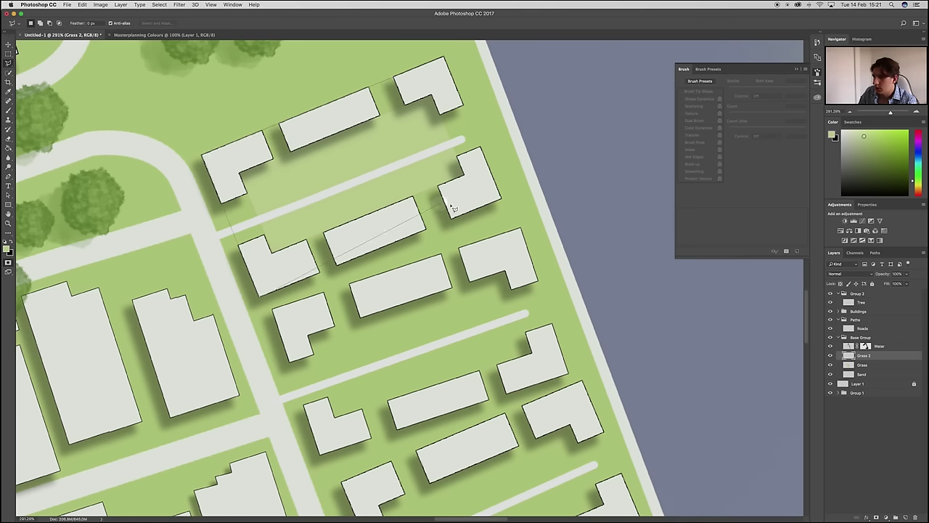
left_click(445, 58)
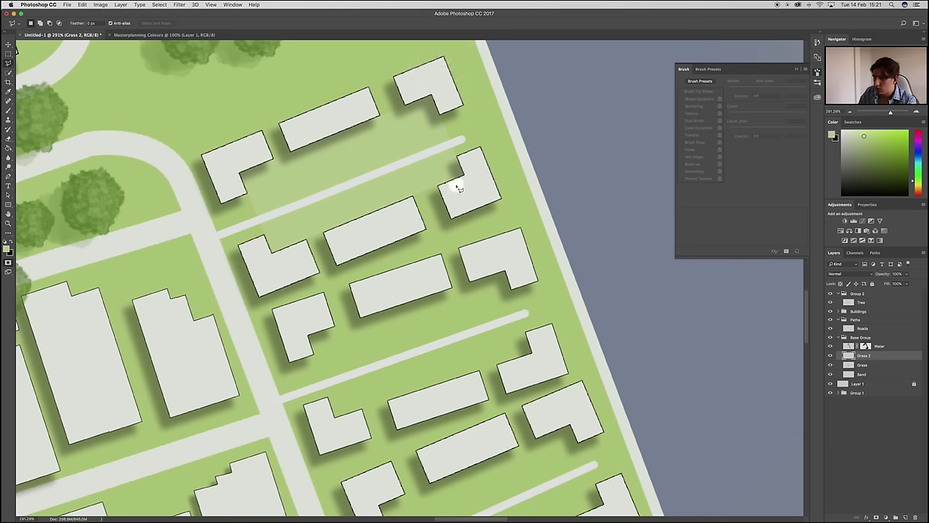
key("super+z")
Fill the selected block with a slightly paler green on the Grass 2 layer and deselect it
key("g")
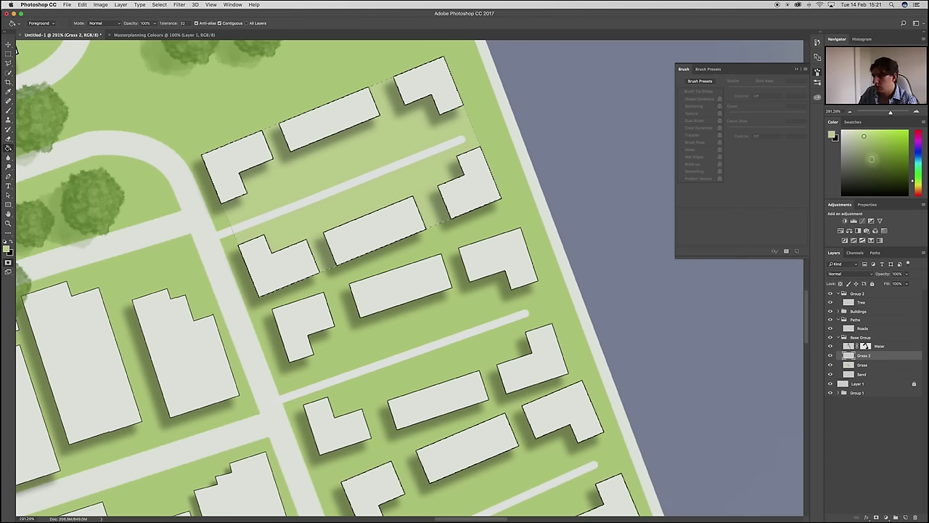
left_click(862, 138)
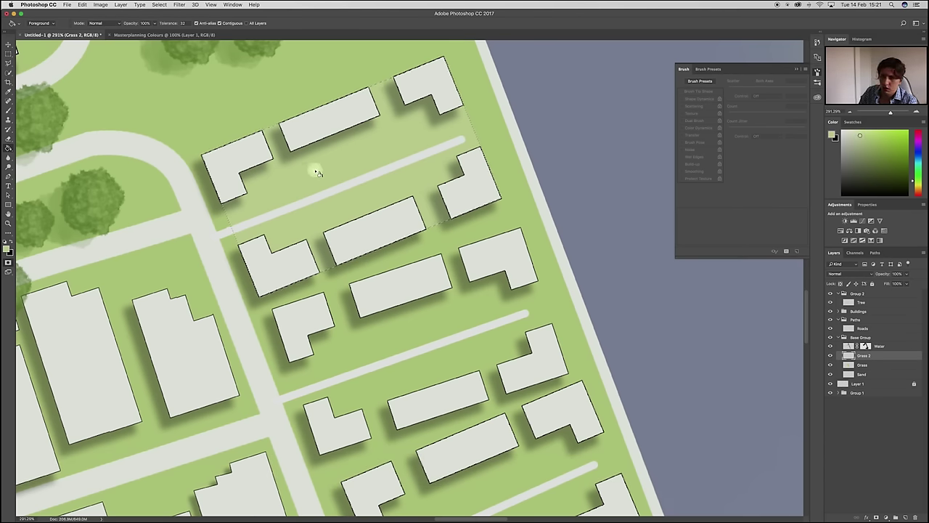
left_click(321, 195)
key("super+0")
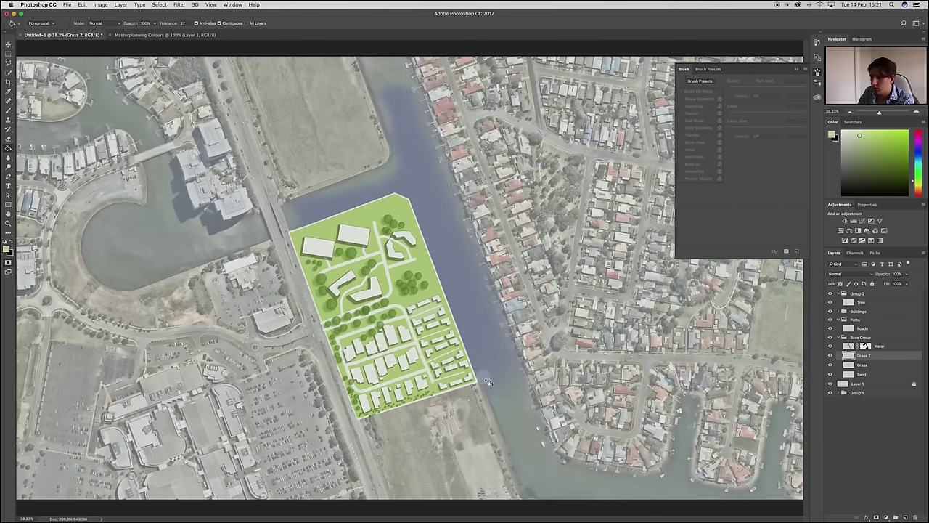
key("super+d")
Outline the block around the third and fourth rows of eastern houses, fill it with the pale green, and deselect
scroll(453, 338, "up", 5)
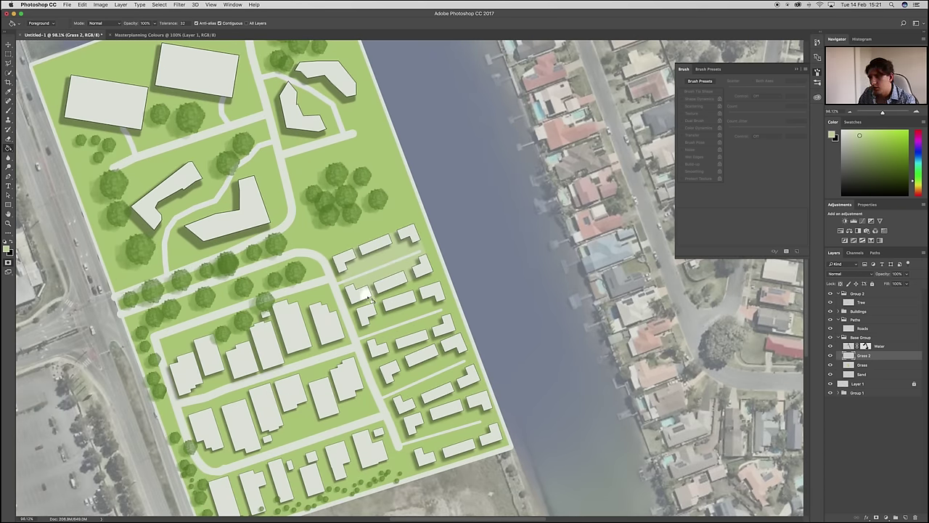
key("l")
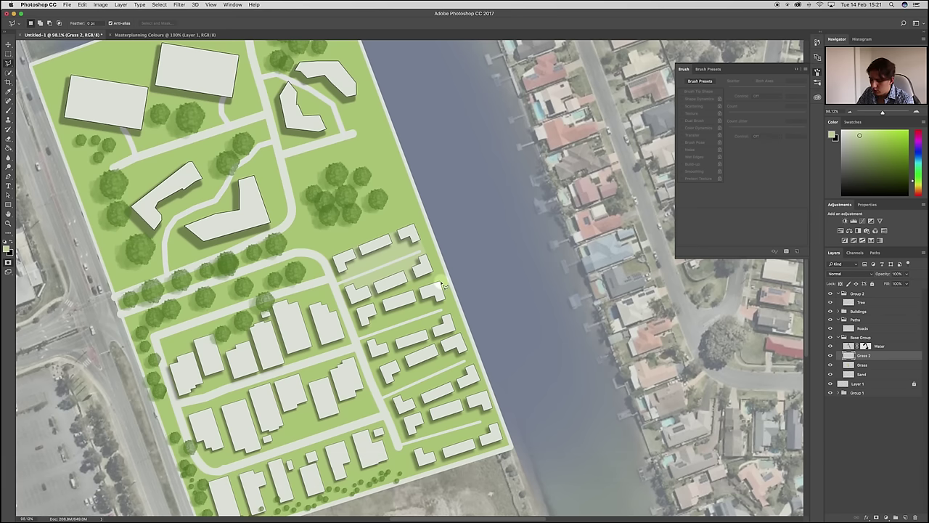
mouse_move(442, 285)
left_mouse_down()
mouse_move(459, 333)
mouse_move(377, 362)
mouse_move(358, 310)
left_mouse_up()
key("g")
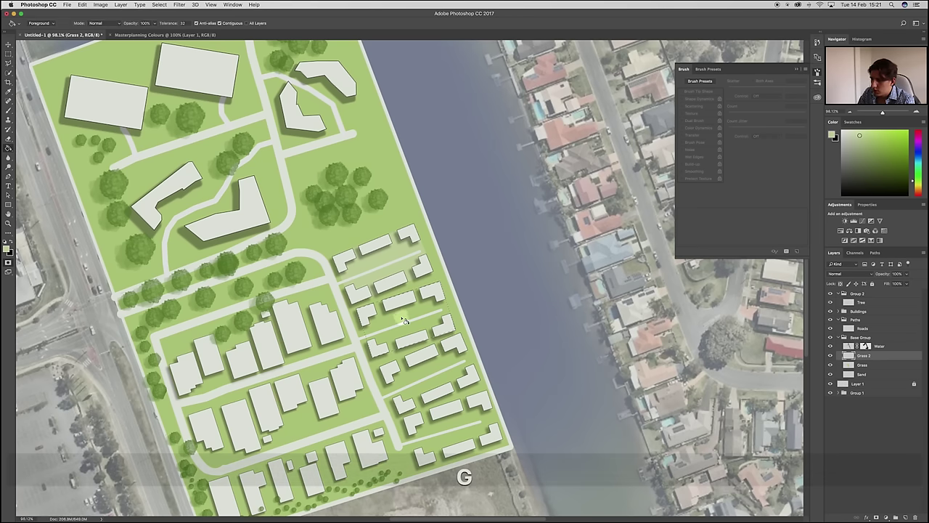
left_click(401, 396)
key("super+d")
Outline the block around the fifth and sixth rows of eastern houses, fill it with the pale green, and deselect
key("l")
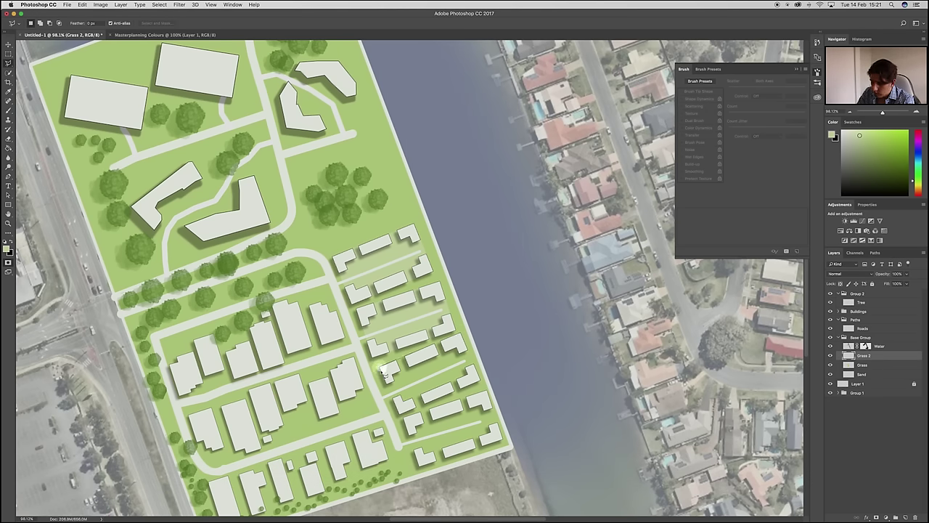
mouse_move(403, 417)
left_mouse_down()
mouse_move(484, 385)
mouse_move(470, 353)
left_mouse_up()
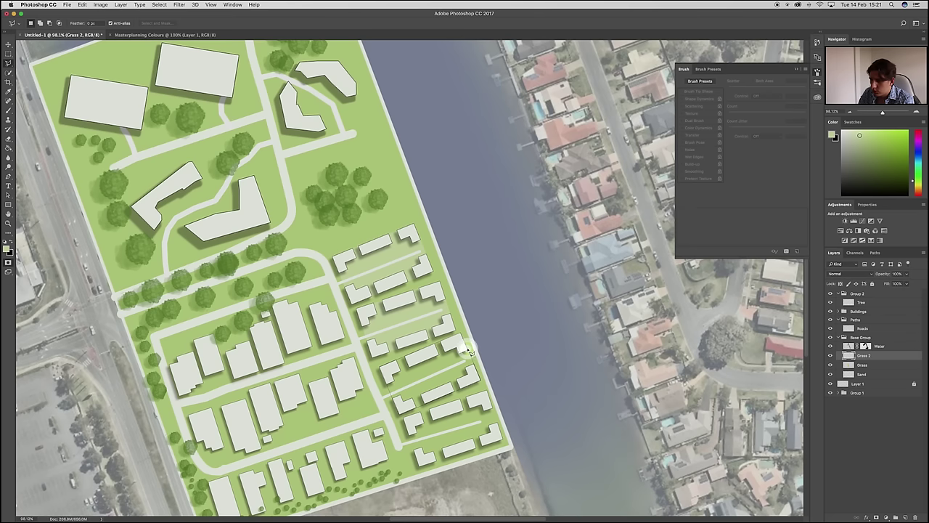
key("g")
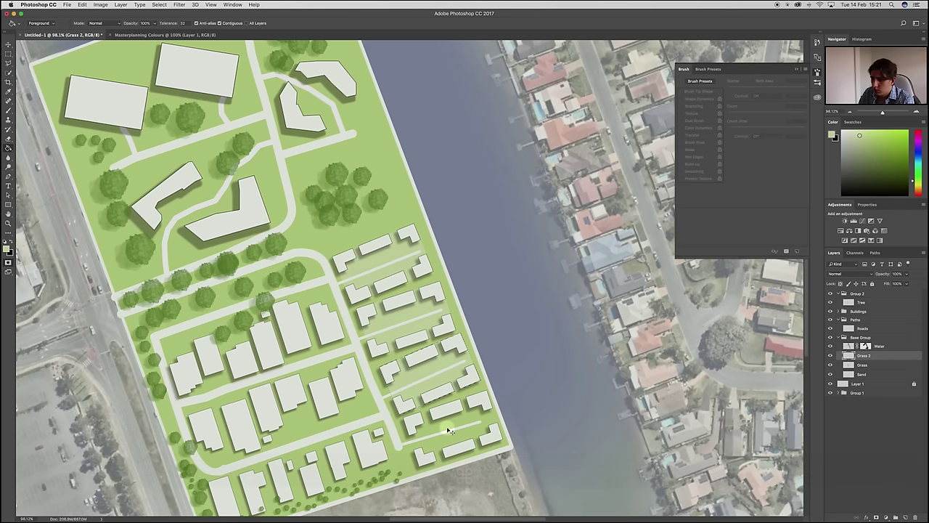
key("super+d")
Outline the block around the two southernmost rows of eastern houses, fill it with the pale green, and deselect
key("l")
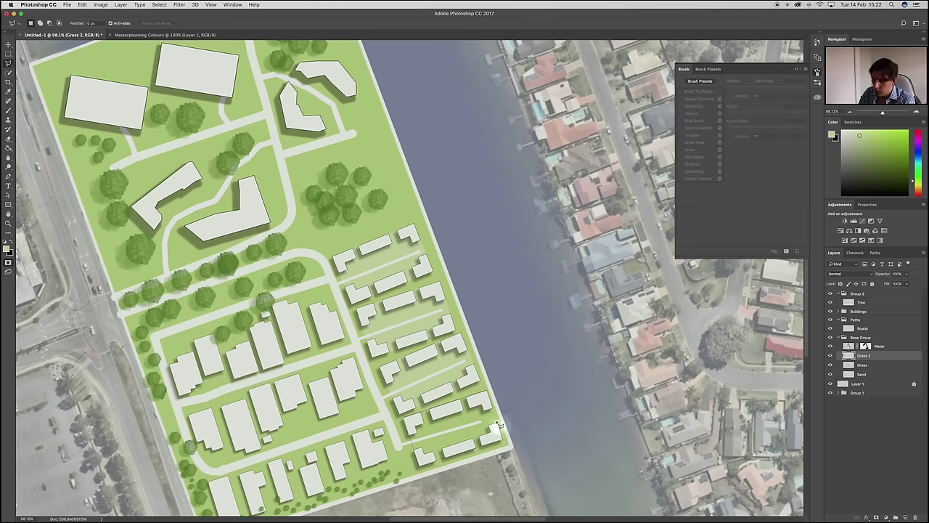
key("g")
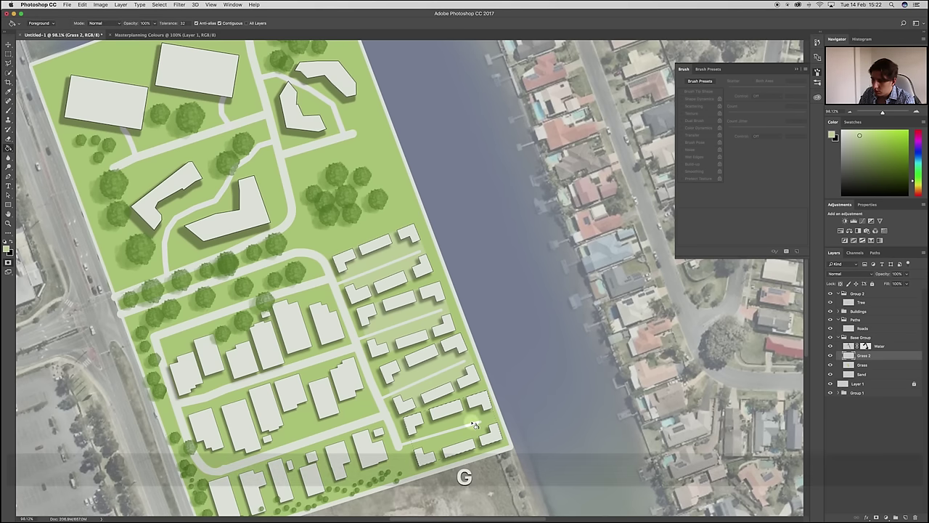
key("super+d")
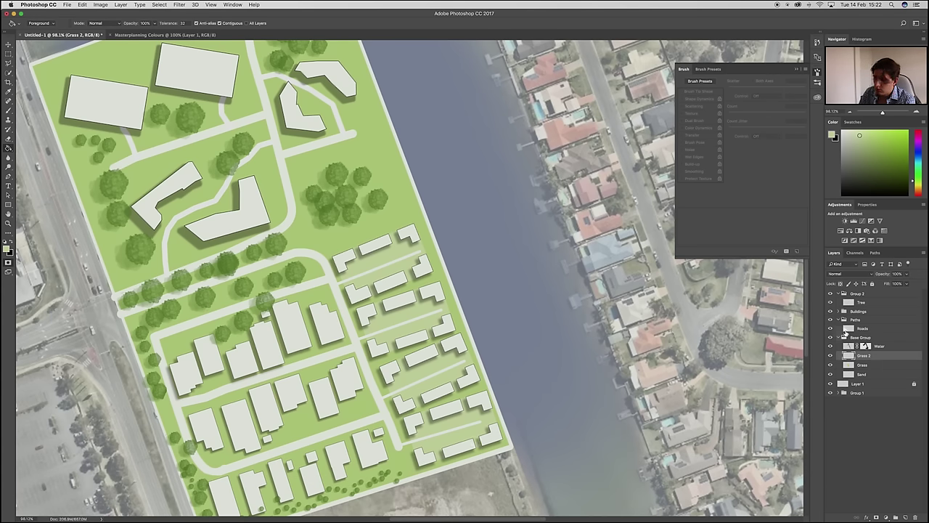
Make the Tree layer active, choose the 250 px scattered tree brush outside Quick Mask, and test it once over the water, undoing the stamp
left_click(870, 305)
key("q")
key("b")
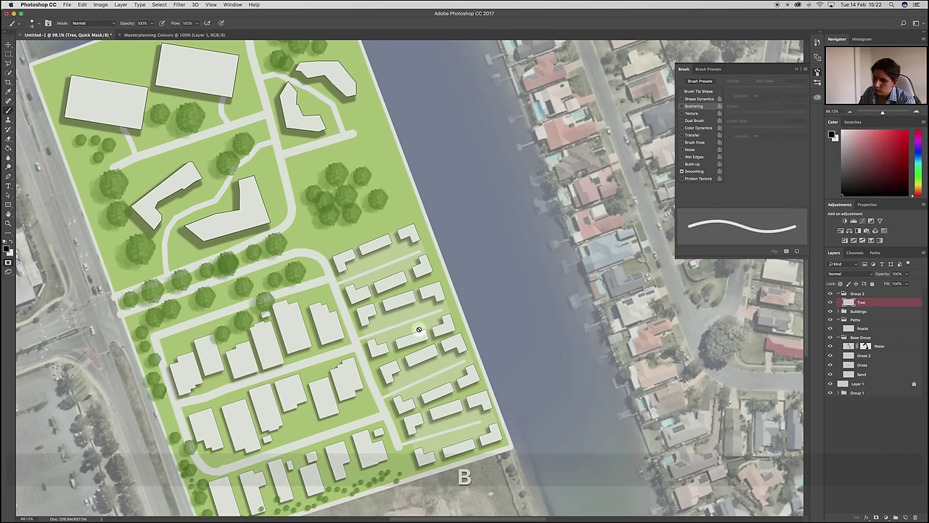
right_click(546, 233)
left_click(572, 278)
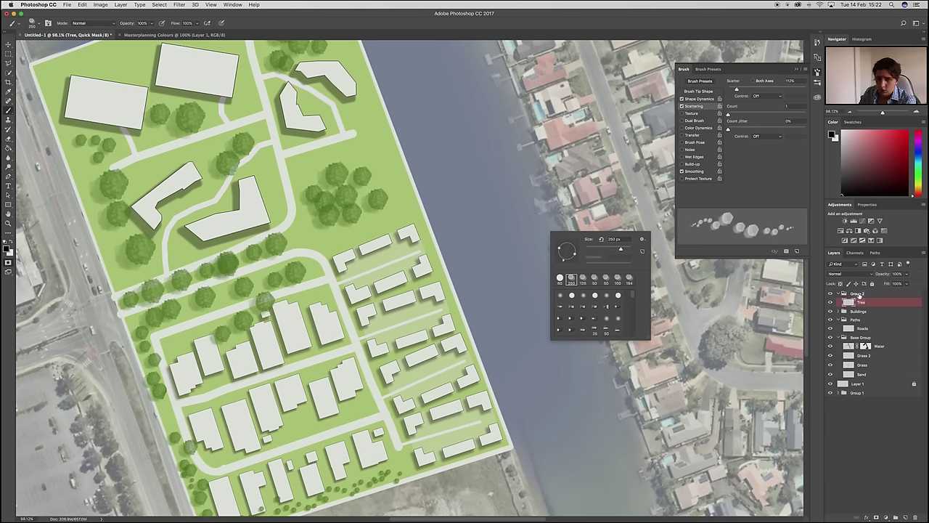
key("super+2")
scroll(426, 366, "up", 3, "alt")
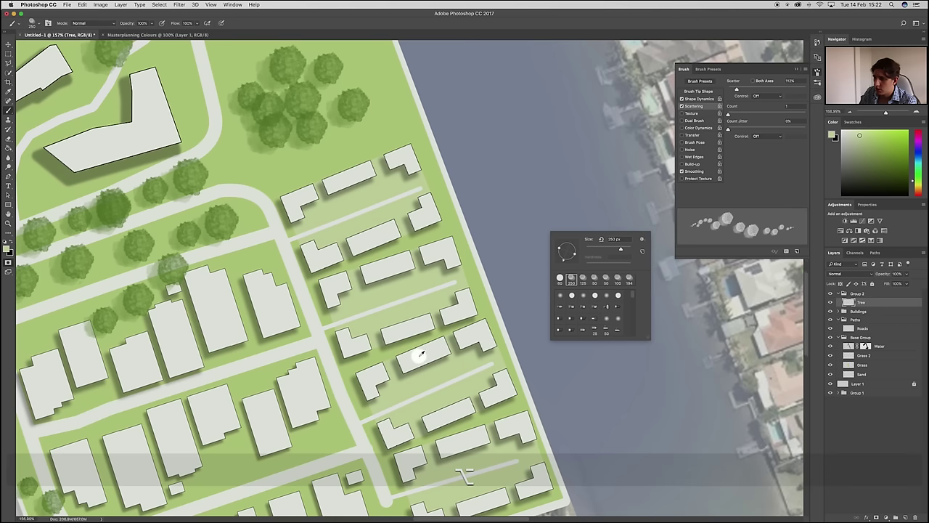
left_click(527, 220)
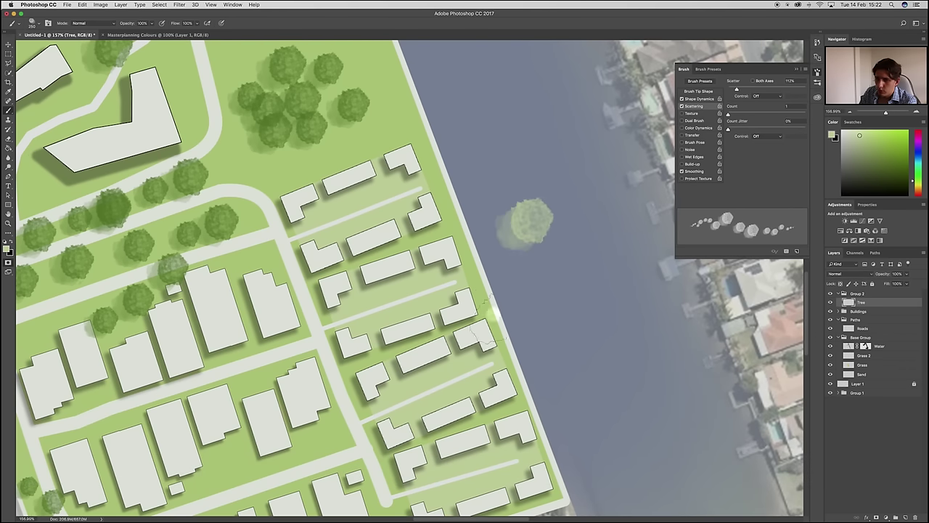
key("super+z")
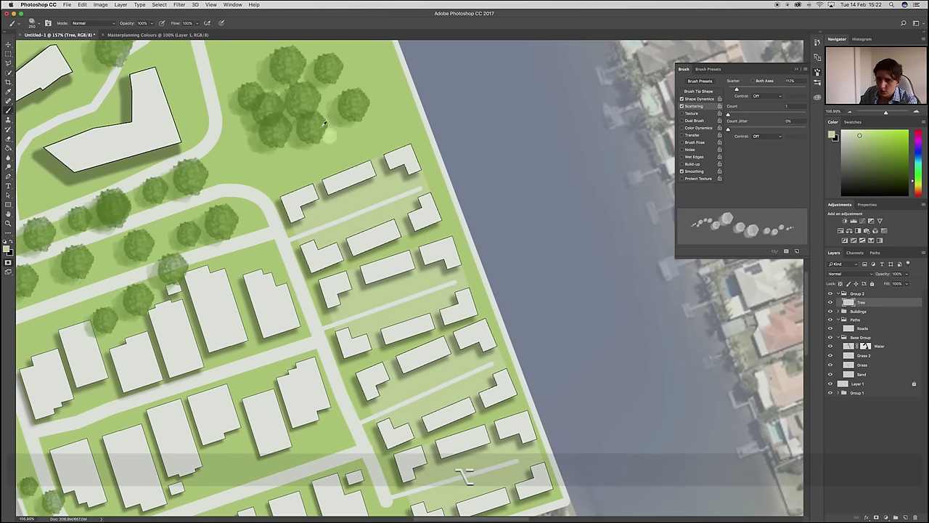
Sample the darker green of the existing trees and scatter small trees along the lanes between all the eastern house rows
key("bracketleft")
key("bracketleft")
key("bracketleft")
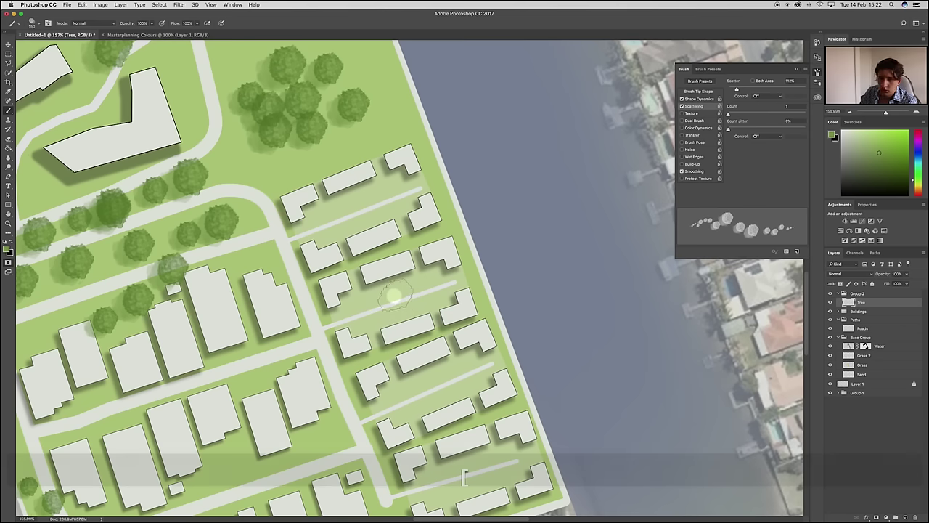
left_click_drag(350, 300, 437, 276)
mouse_move(398, 188)
left_mouse_down()
mouse_move(312, 214)
mouse_move(330, 217)
mouse_move(330, 233)
mouse_move(408, 208)
left_mouse_up()
mouse_move(447, 312)
left_mouse_down()
mouse_move(395, 308)
mouse_move(363, 320)
left_mouse_up()
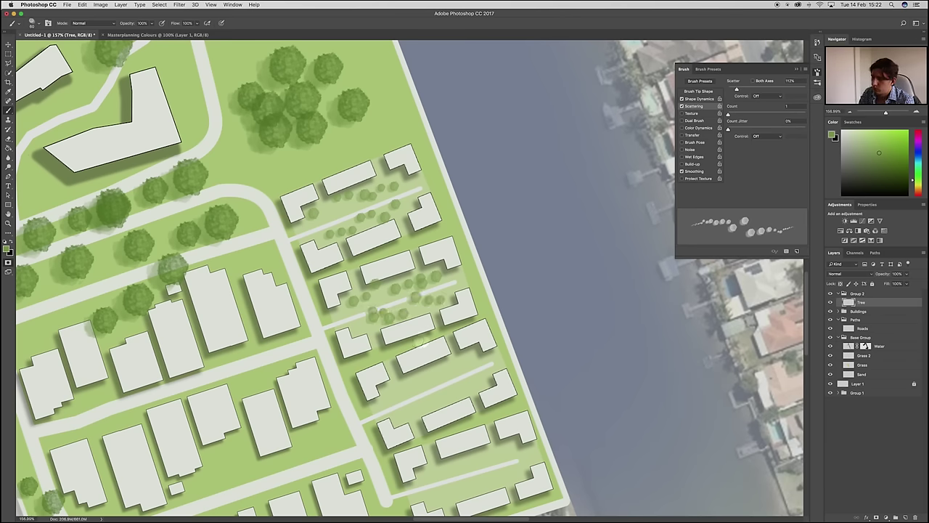
left_click_drag(389, 394, 466, 365)
left_click_drag(408, 417, 458, 392)
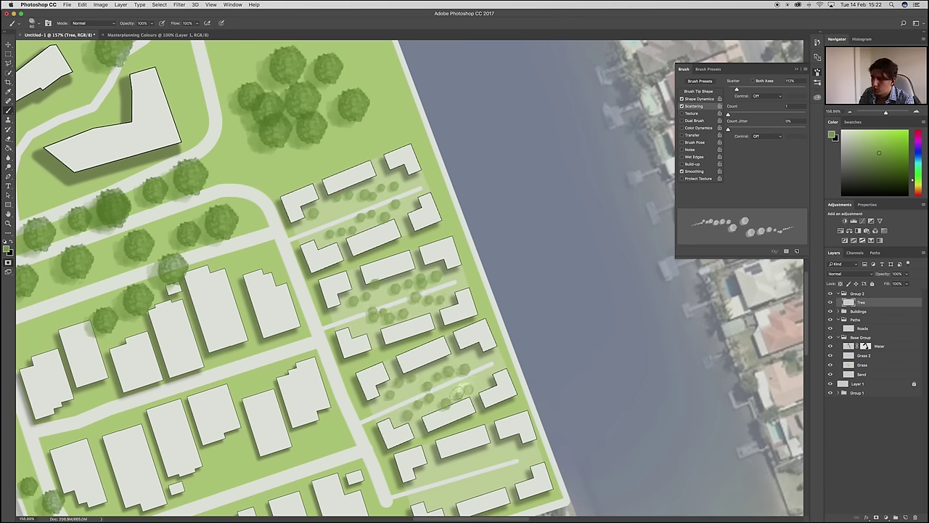
left_click_drag(434, 463, 514, 458)
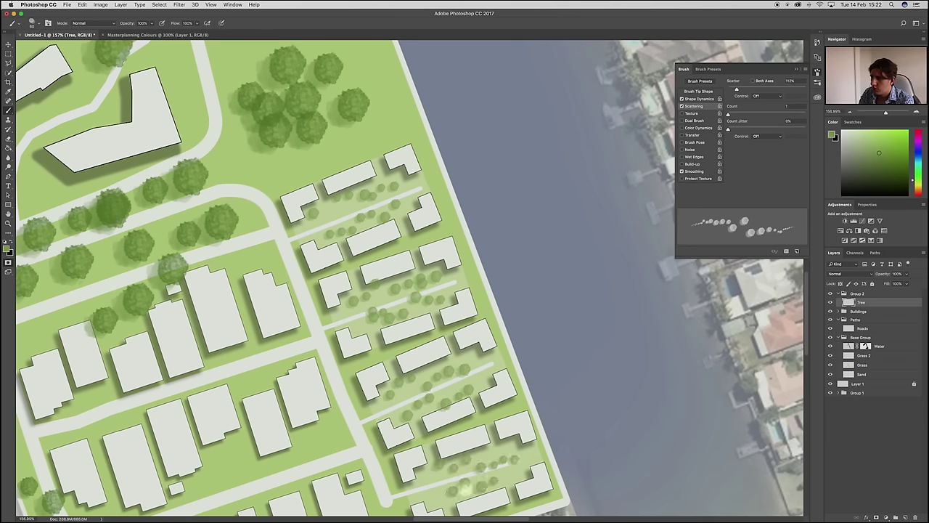
Scatter small trees in the gaps along the southern side of the middle row of western buildings
scroll(456, 489, "down", 5)
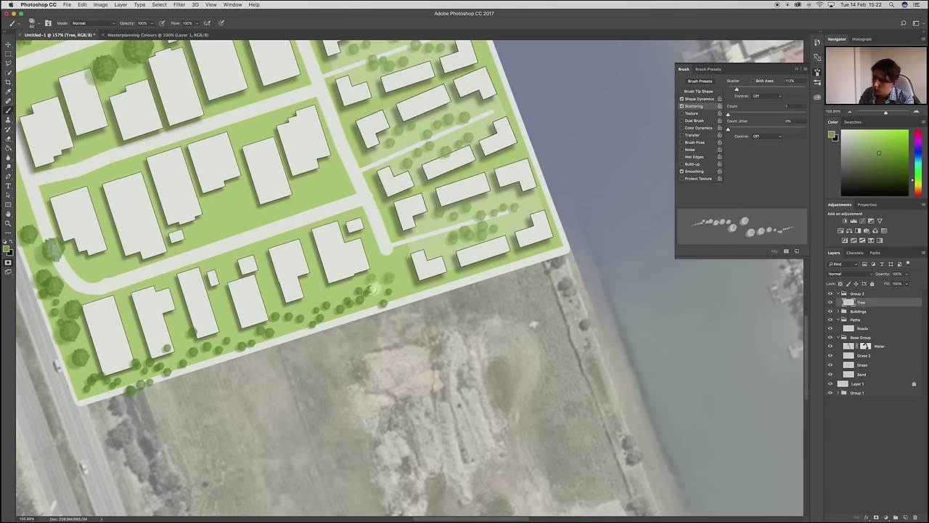
scroll(337, 222, "up", 1)
left_click(332, 248)
left_click_drag(332, 231, 298, 245)
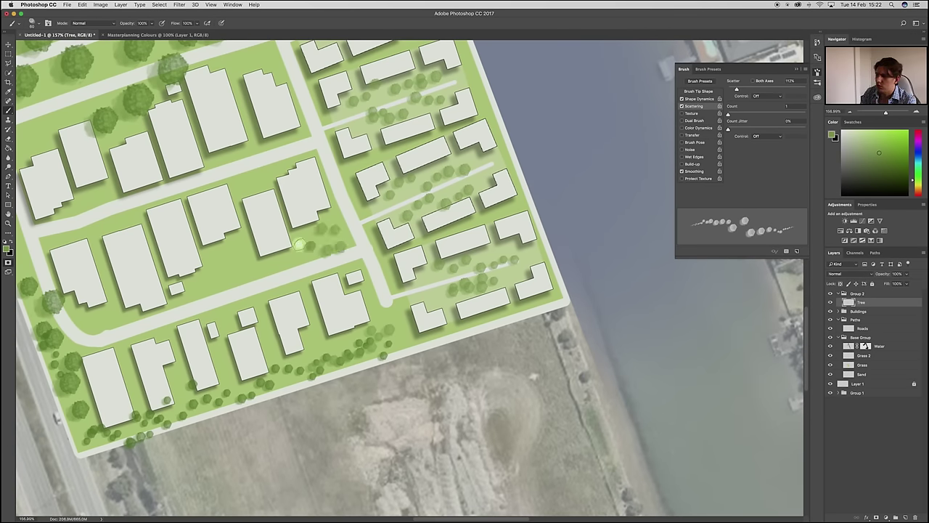
mouse_move(231, 259)
left_mouse_down()
mouse_move(217, 260)
mouse_move(217, 282)
mouse_move(254, 274)
left_mouse_up()
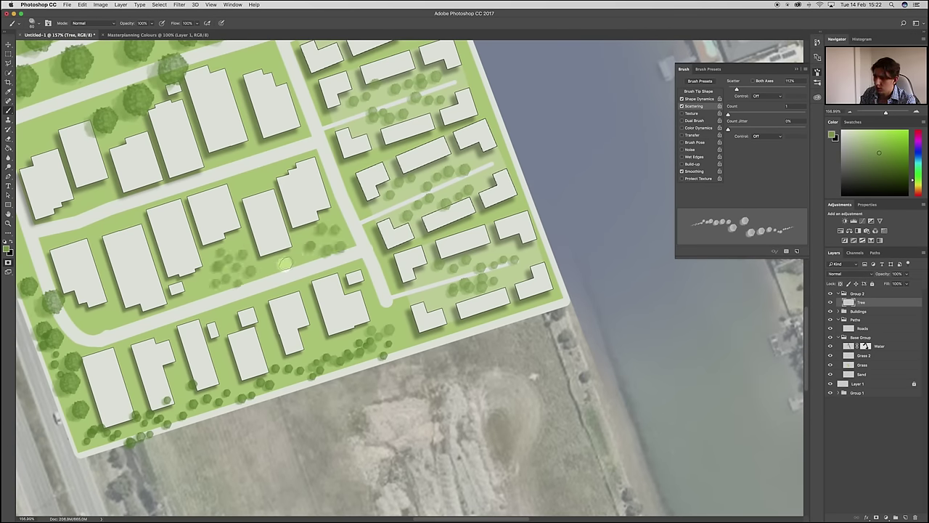
left_click_drag(95, 305, 89, 318)
Scatter small trees along the northern side of the middle western row and between the eastern buildings of the row above
mouse_move(103, 244)
left_mouse_down()
mouse_move(136, 222)
mouse_move(111, 224)
left_mouse_up()
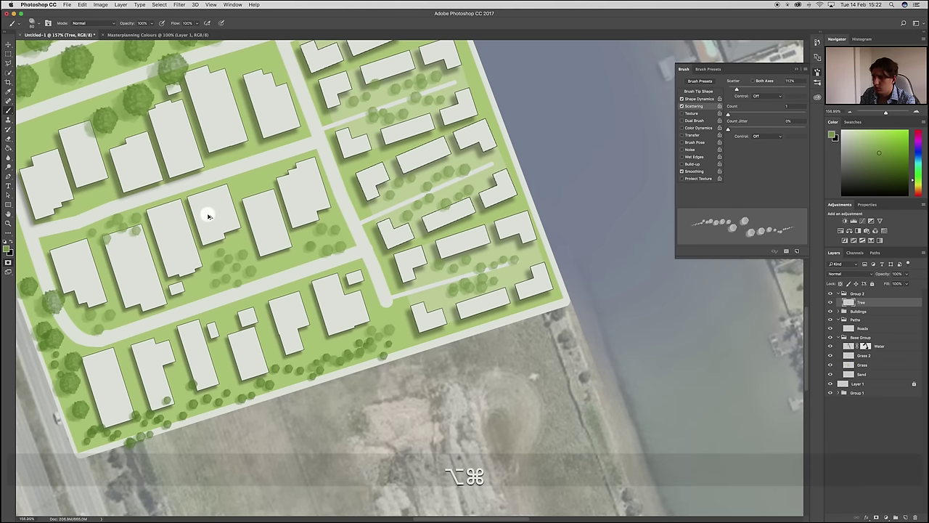
left_click_drag(100, 228, 62, 236)
mouse_move(254, 177)
left_mouse_down()
mouse_move(240, 190)
mouse_move(260, 164)
left_mouse_up()
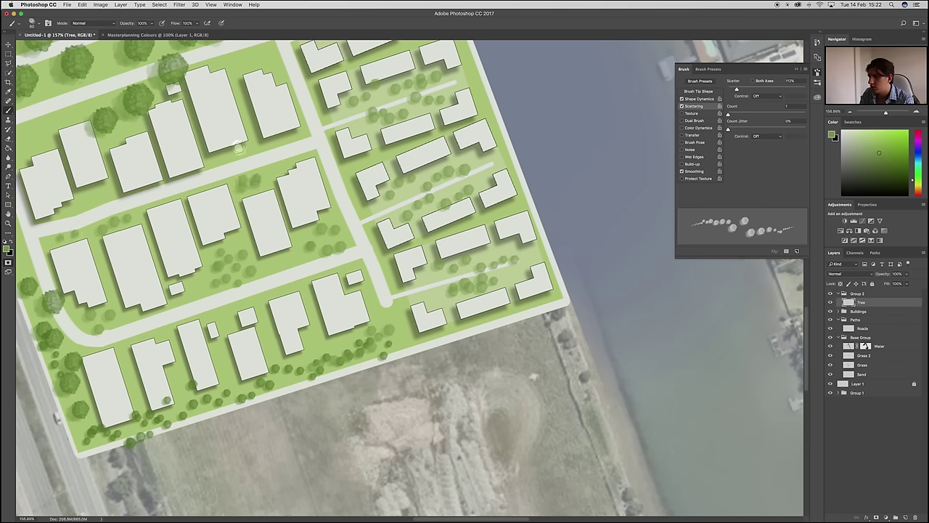
mouse_move(249, 57)
left_mouse_down()
mouse_move(269, 57)
mouse_move(278, 80)
left_mouse_up()
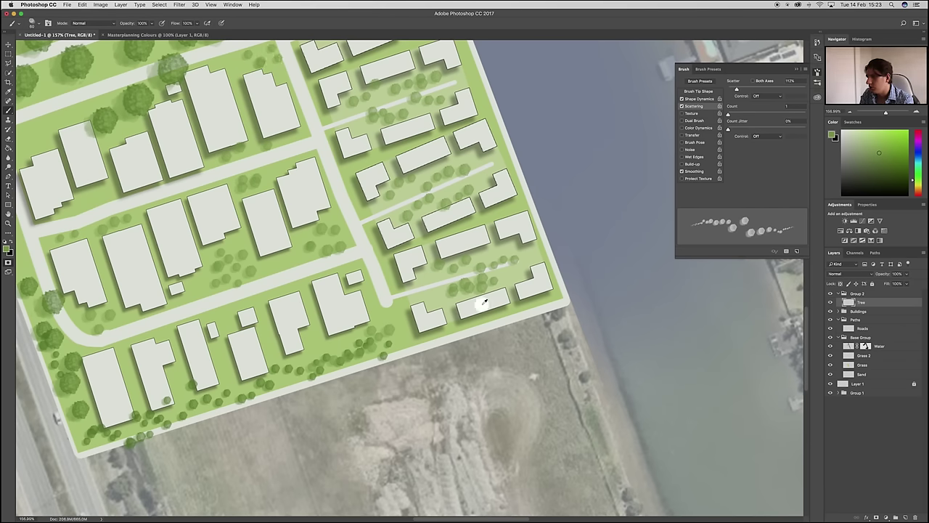
Stamp larger trees with an enlarged brush among the western buildings, along the southern edge, and between the eastern houses
scroll(484, 301, "down", 5)
scroll(464, 475, "up", 4)
left_click_drag(390, 296, 358, 294)
mouse_move(443, 298)
left_mouse_down()
mouse_move(385, 304)
mouse_move(390, 290)
left_mouse_up()
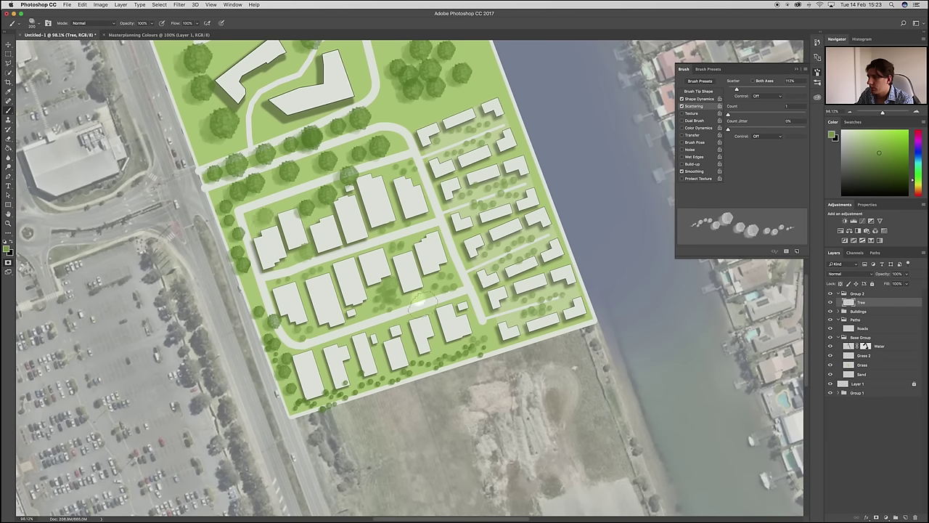
left_click(438, 347)
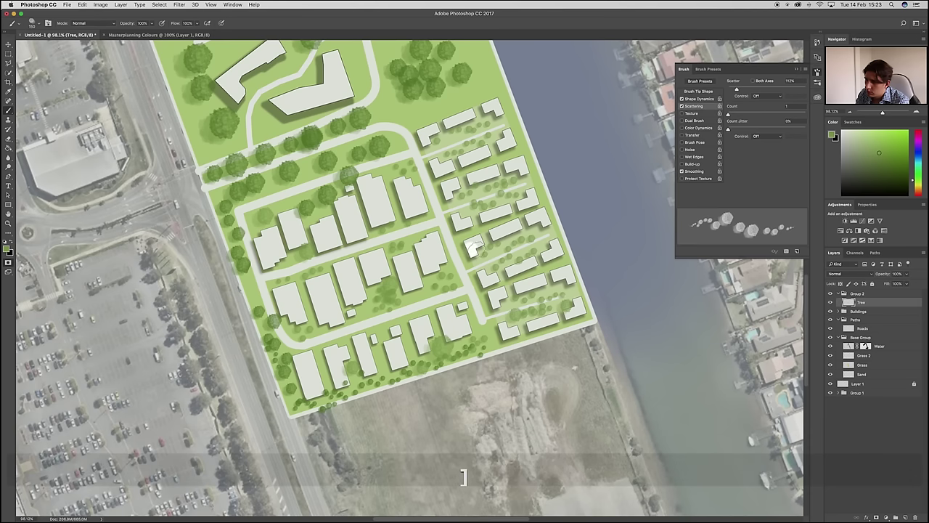
left_click(498, 250)
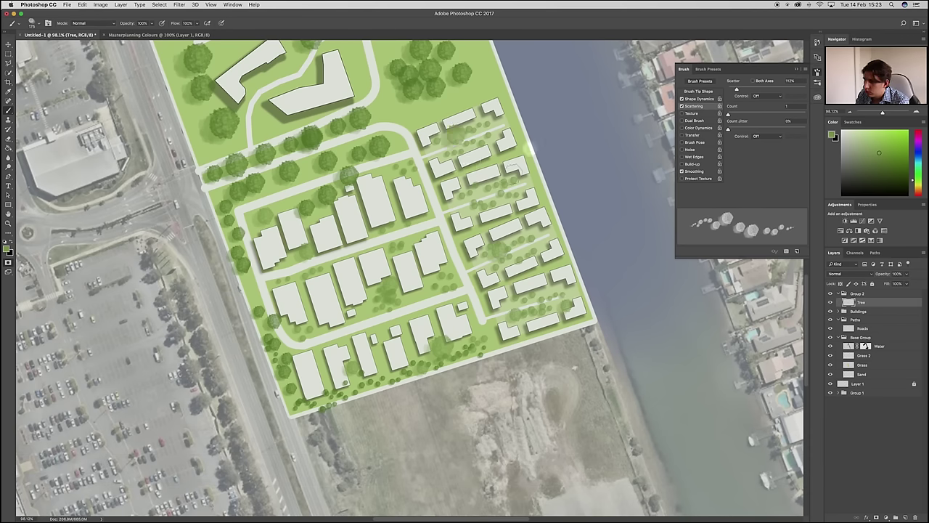
Scatter small trees around the large tree cluster in the open grass north of the eastern houses
scroll(508, 225, "up", 10)
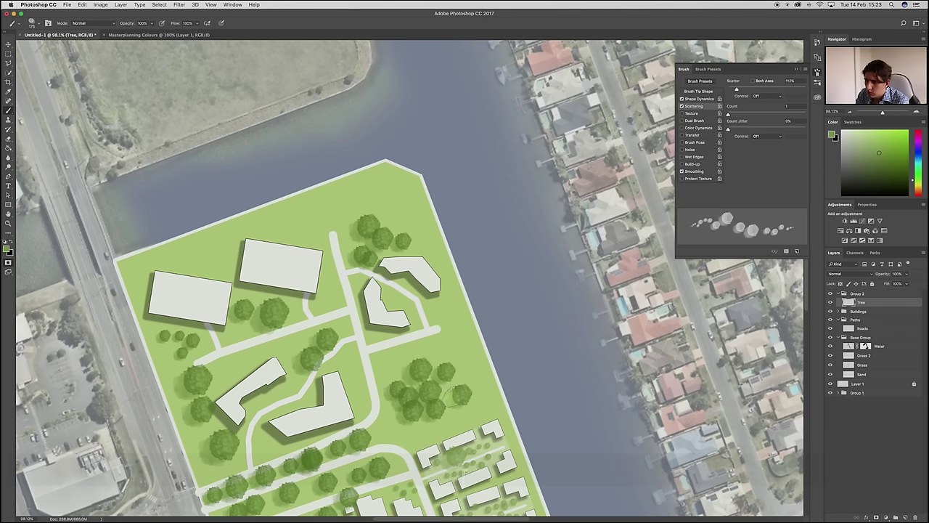
mouse_move(459, 374)
left_mouse_down()
mouse_move(443, 346)
mouse_move(398, 364)
mouse_move(396, 425)
mouse_move(462, 424)
mouse_move(392, 426)
mouse_move(423, 430)
mouse_move(456, 408)
mouse_move(476, 381)
mouse_move(466, 362)
mouse_move(453, 383)
mouse_move(476, 409)
left_mouse_up()
scroll(475, 400, "down", 1)
scroll(475, 400, "down", 4)
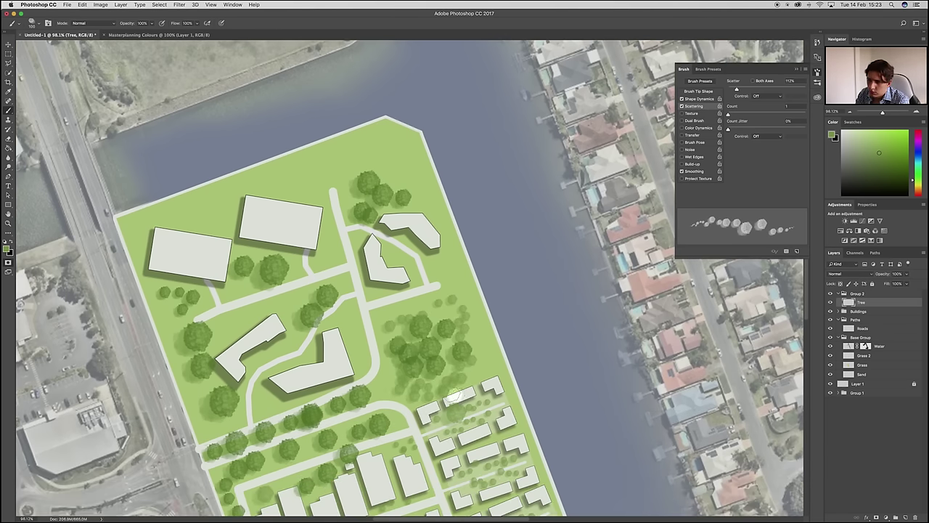
Scatter trees of mixed sizes along the site's northern edge, into the northeast corner, and around the rectangular and L-shaped buildings
mouse_move(154, 212)
left_mouse_down()
mouse_move(186, 206)
mouse_move(173, 211)
mouse_move(217, 223)
mouse_move(228, 218)
mouse_move(207, 204)
mouse_move(223, 189)
mouse_move(305, 175)
left_mouse_up()
key("bracketright")
key("bracketleft")
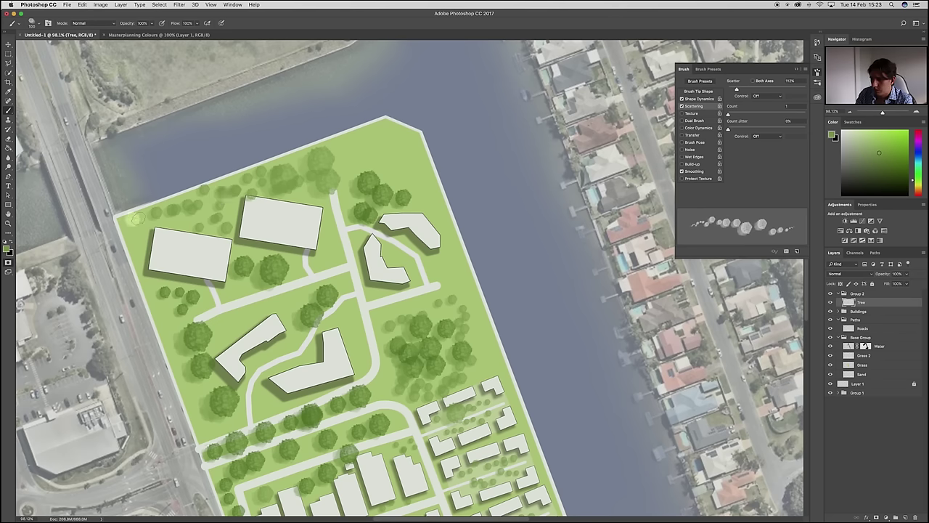
key("super+z")
mouse_move(349, 155)
left_mouse_down()
mouse_move(392, 167)
mouse_move(397, 151)
mouse_move(376, 132)
mouse_move(353, 138)
mouse_move(393, 148)
mouse_move(437, 217)
left_mouse_up()
mouse_move(129, 233)
left_mouse_down()
mouse_move(165, 316)
mouse_move(214, 327)
mouse_move(256, 318)
left_mouse_up()
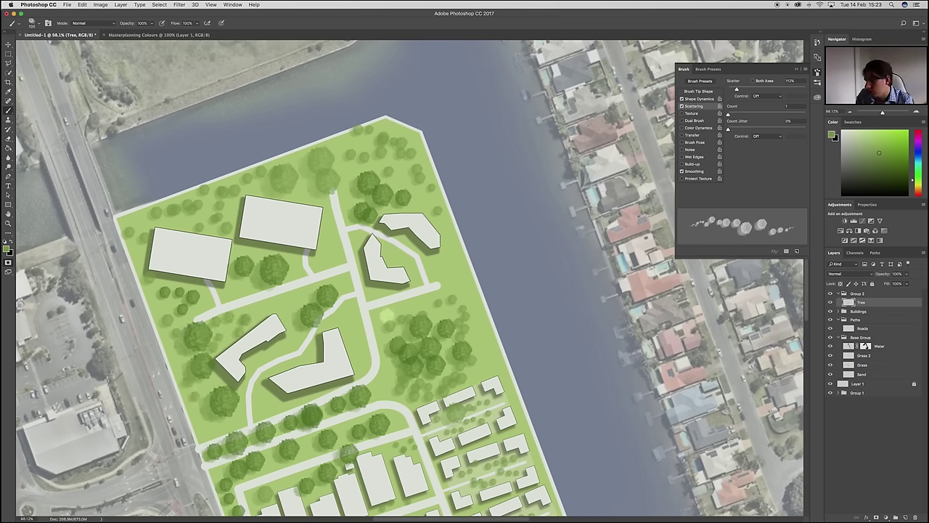
Stamp 200 px trees behind the two rectangular buildings and a 400 px tree between the eastern one and the main road
key("bracketright")
key("bracketright")
key("bracketright")
key("bracketright")
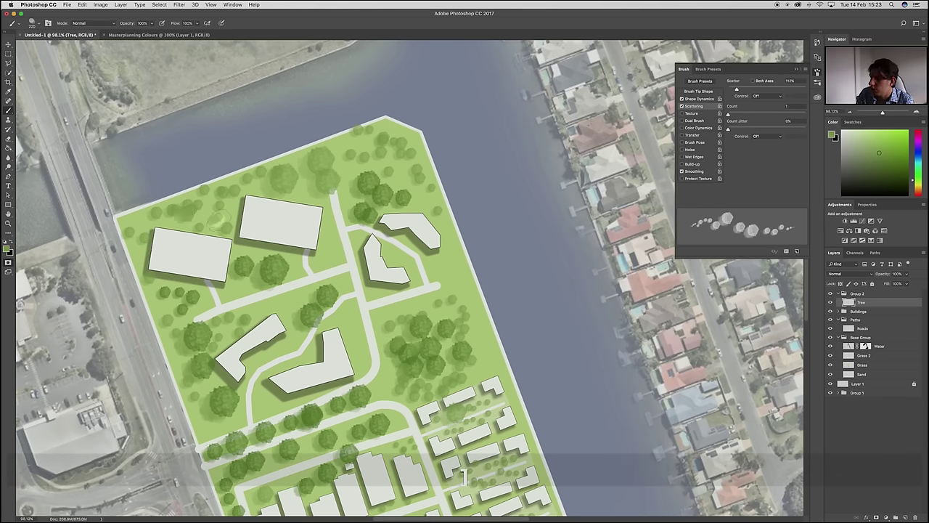
left_click(203, 207)
key("bracketright")
key("bracketright")
key("bracketright")
left_click(320, 251)
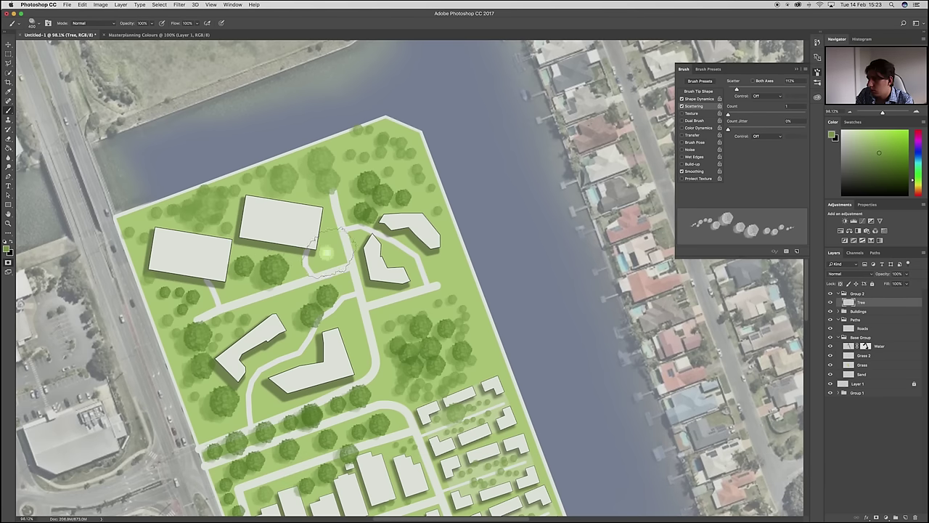
Reduce the brush size to 175 px, review the whole plan, and collapse the floating brush settings
key("bracketleft")
key("bracketleft")
key("bracketleft")
key("bracketleft")
scroll(392, 362, "down", 1)
scroll(392, 361, "down", 5)
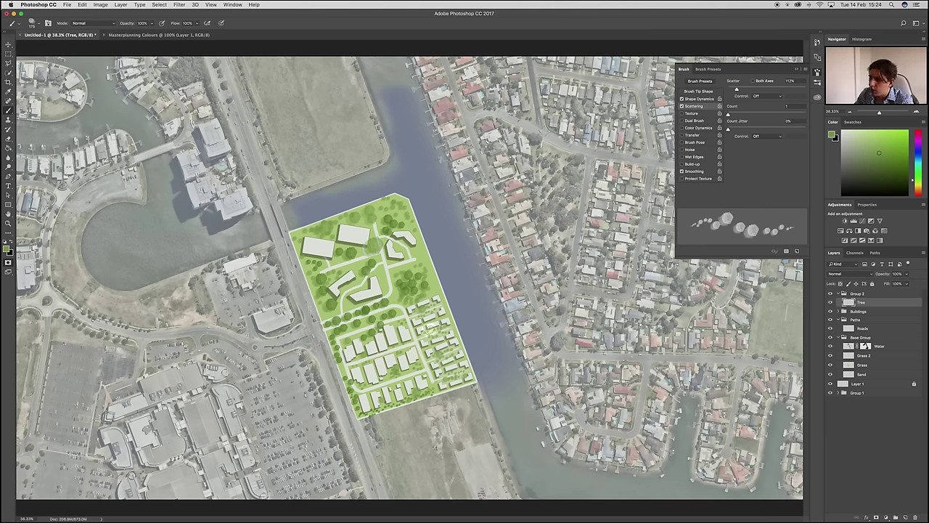
scroll(430, 323, "up", 5)
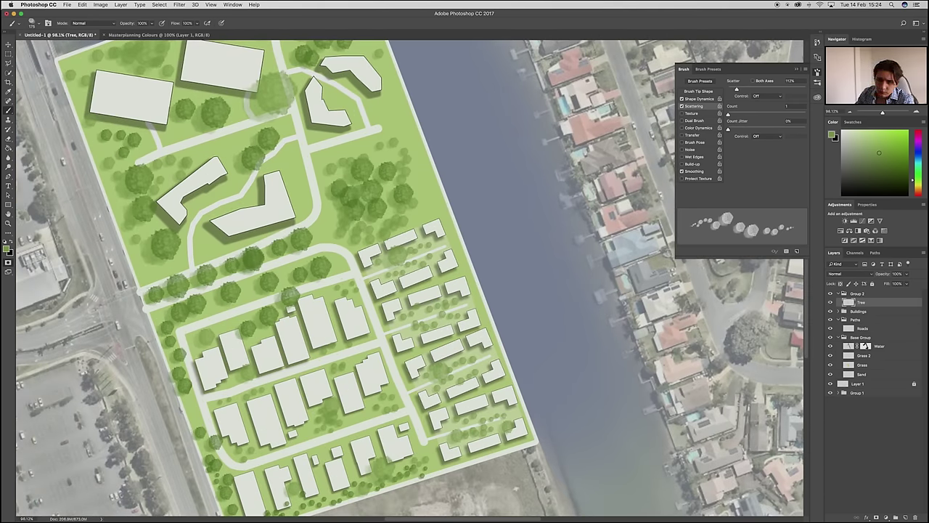
left_click(818, 72)
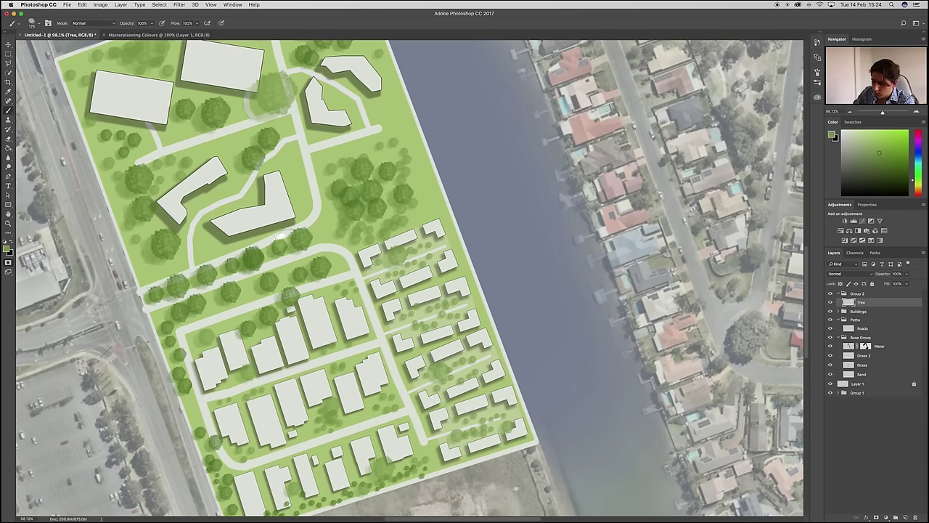
Sample the orange reference swatch as the foreground colour and prepare the Pen tool over the eastern houses
key("p")
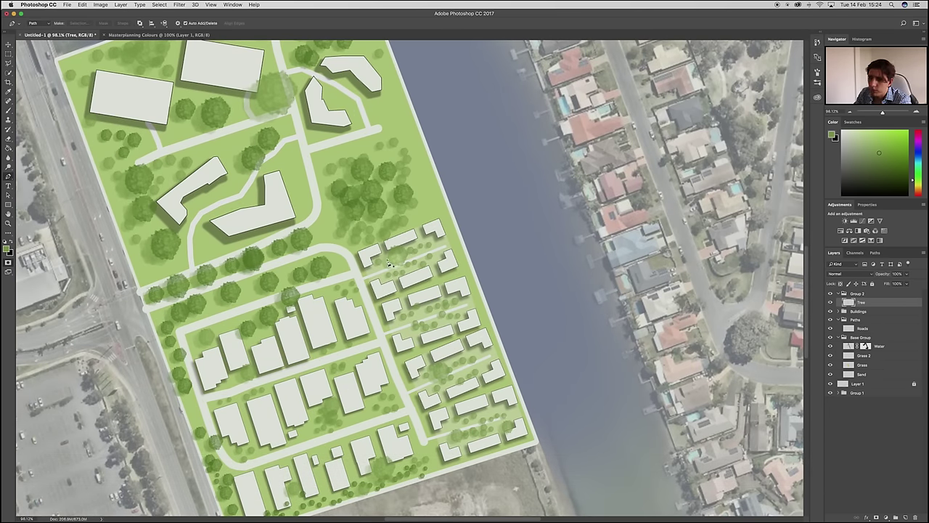
key("super+0")
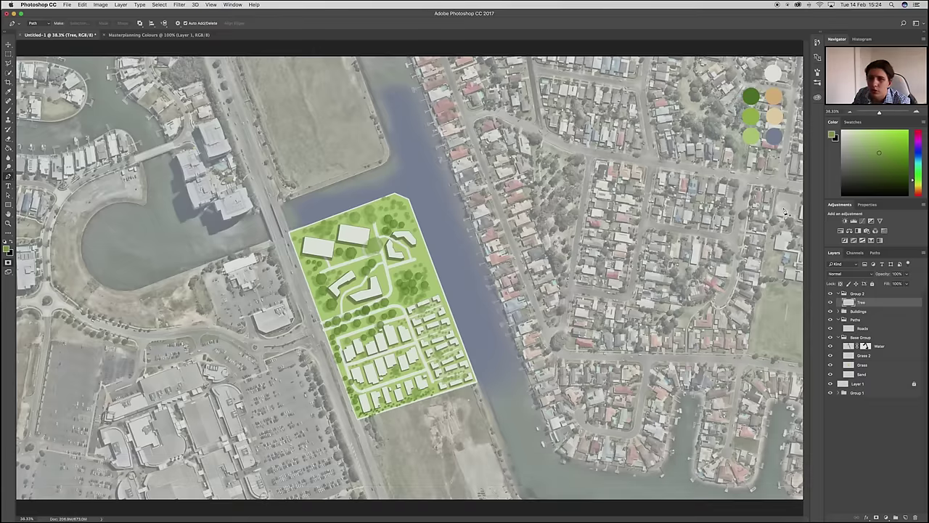
key("b")
left_click(775, 97, "alt")
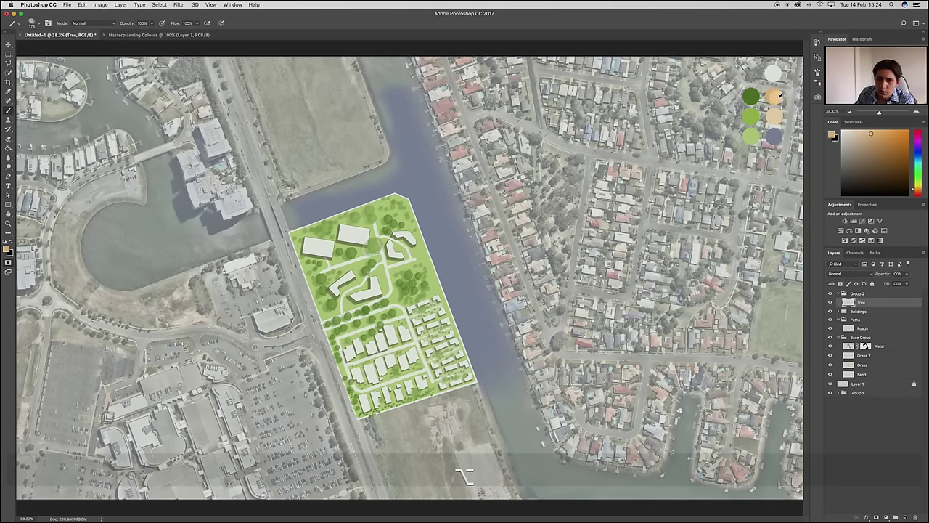
scroll(425, 284, "up", 3)
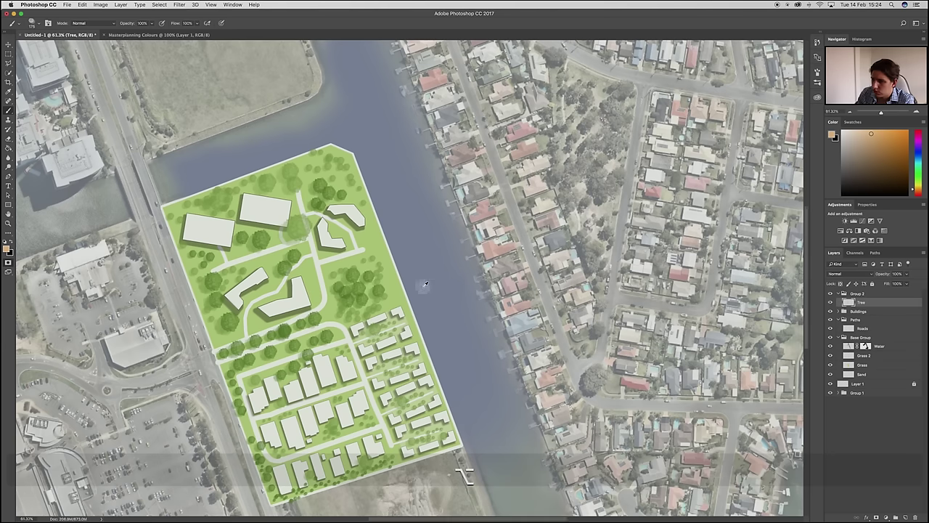
scroll(426, 283, "up", 5)
key("p")
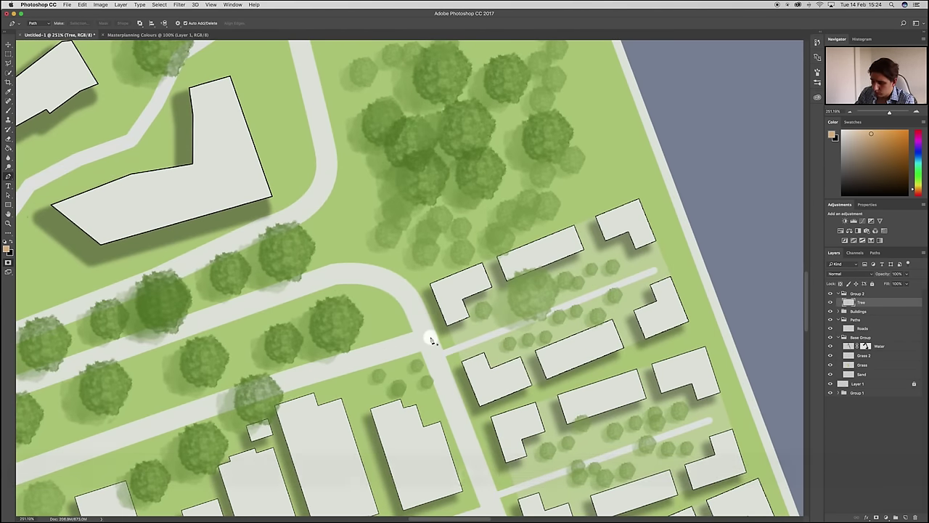
Add a new layer named Path to the Paths group and place it beneath the Roads layer
left_click(860, 319)
key("q")
left_click(907, 515)
key("q")
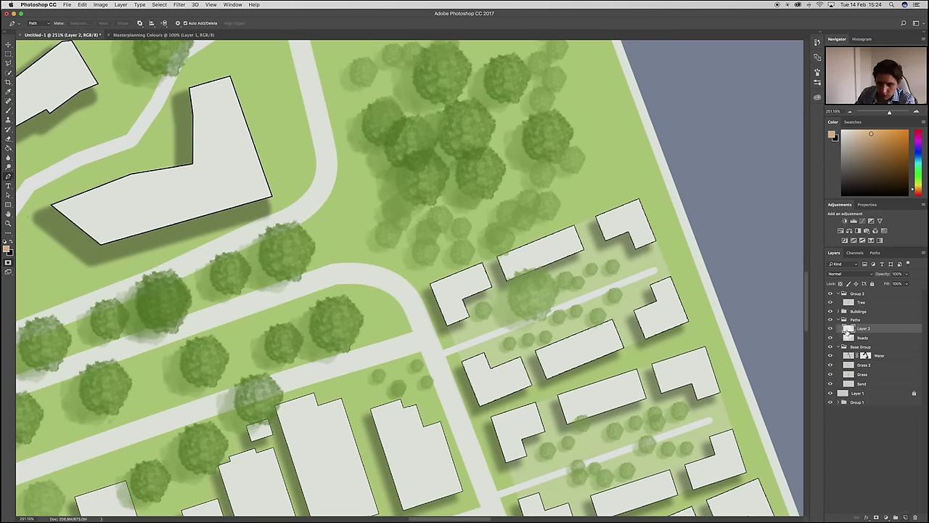
double_click(864, 329)
type("Path")
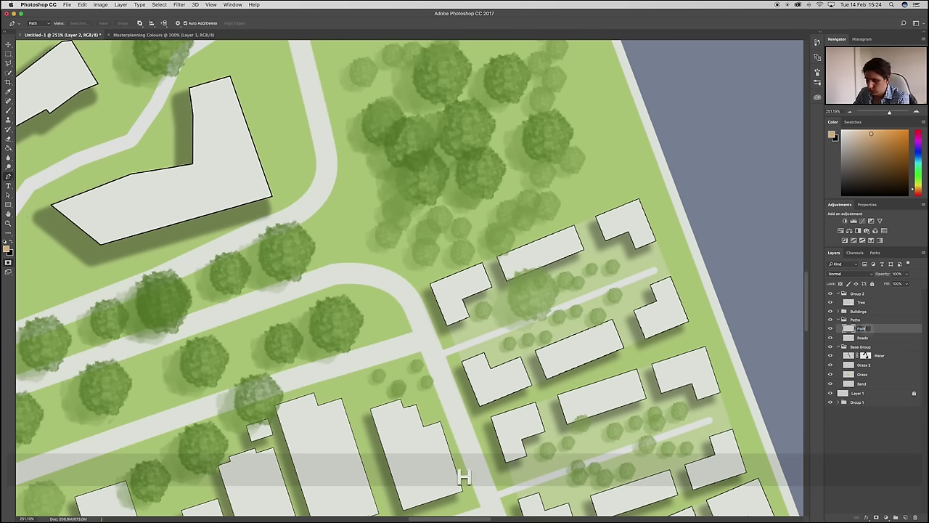
key("Return")
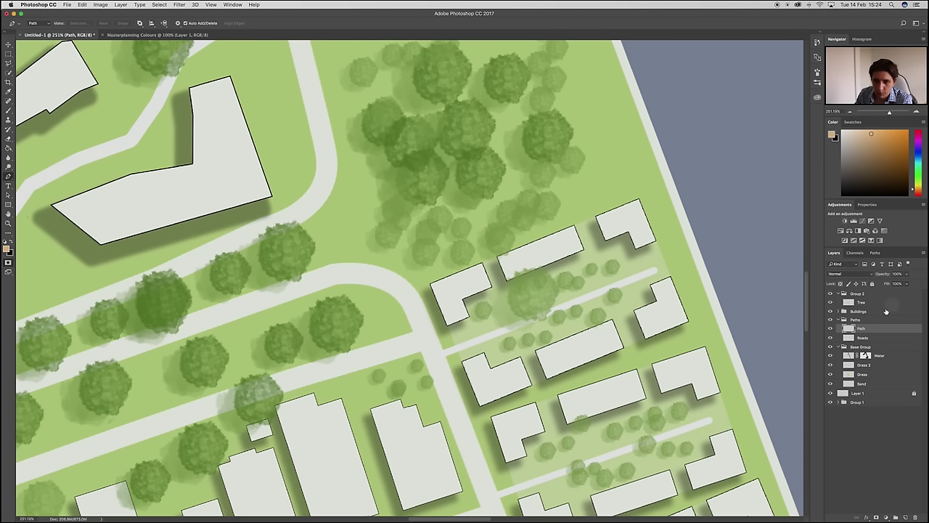
left_click_drag(868, 333, 864, 339)
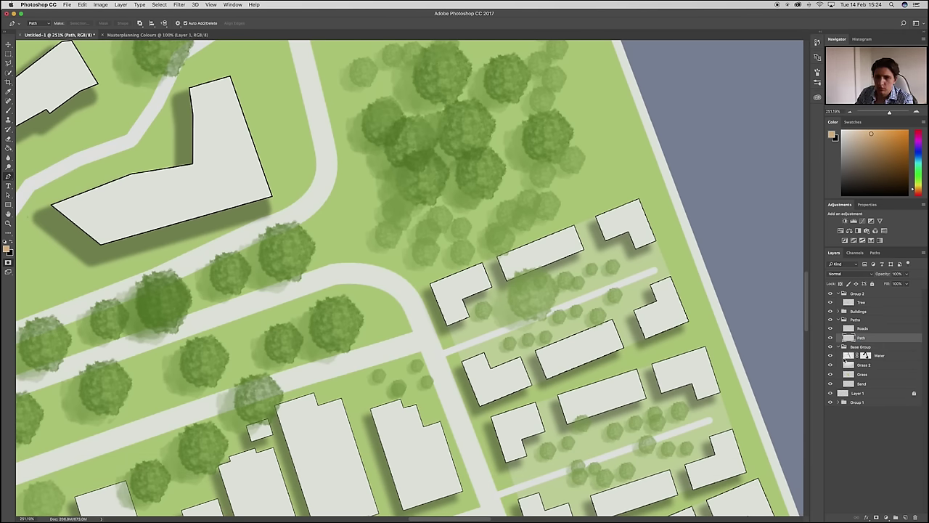
Start a pen path at the southern boundary and run it north along the road edge beside the western ends of the eastern houses
scroll(341, 360, "down", 10)
scroll(367, 350, "down", 2)
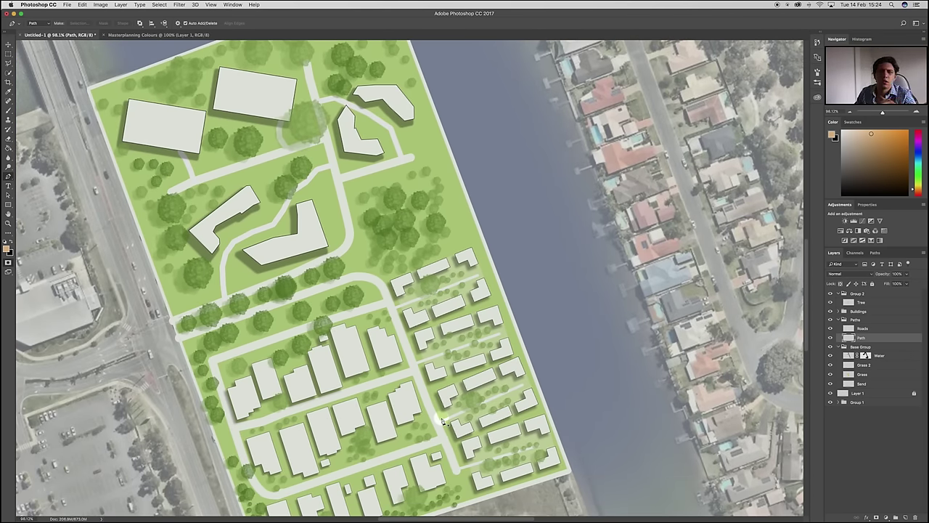
scroll(448, 443, "up", 5)
scroll(449, 443, "down", 2)
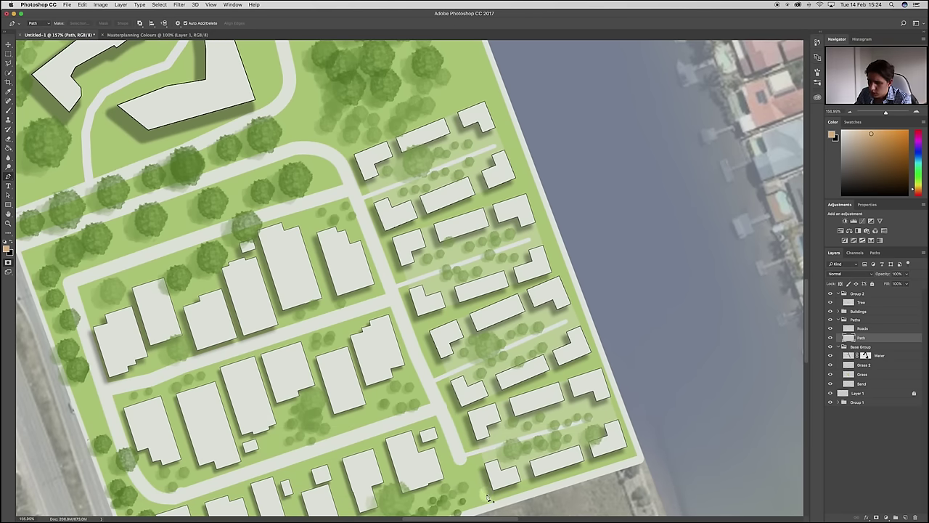
left_click(489, 503)
left_click(457, 416)
left_click(431, 358)
left_click(396, 276)
left_click(364, 190)
left_click(351, 153)
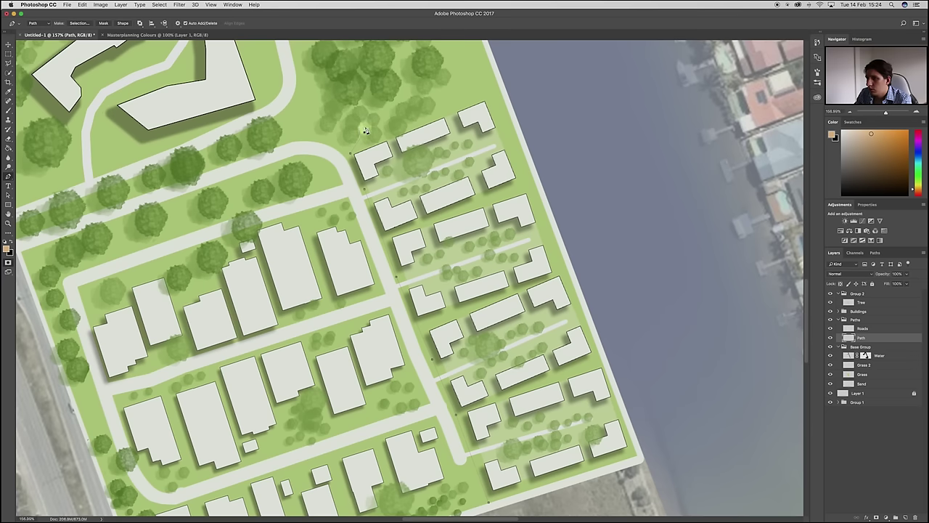
Continue the pen path in winding curves through the large tree cluster up to the road end north of it
left_click(365, 131)
scroll(367, 129, "up", 1)
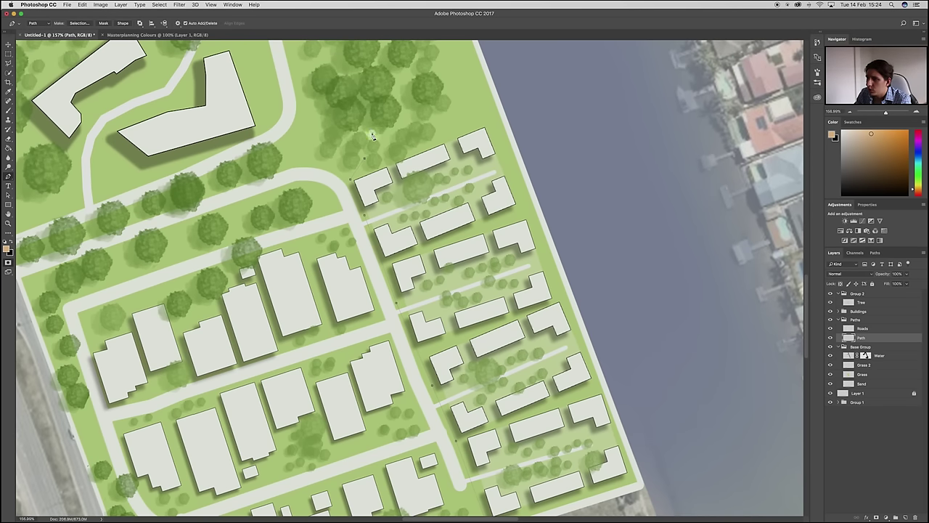
left_click(378, 134)
left_click(405, 114)
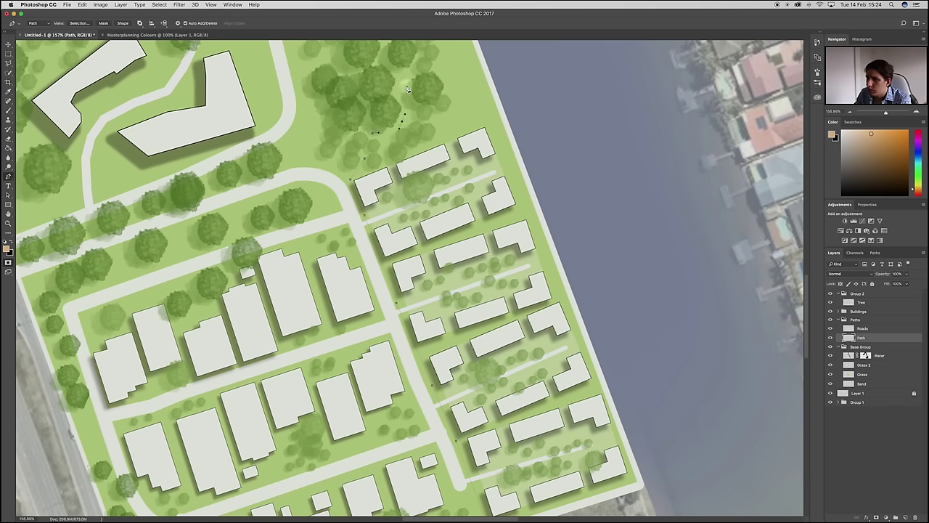
scroll(404, 81, "up", 3)
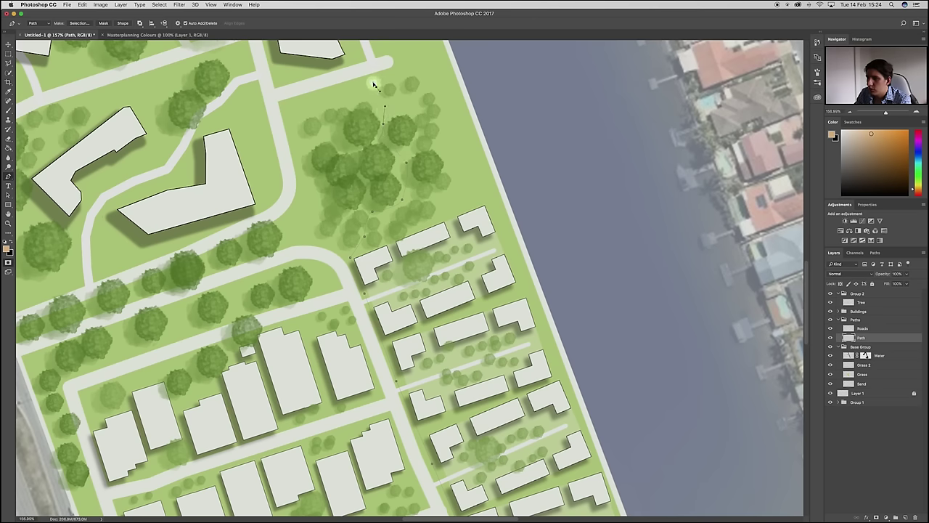
Try to stroke the winding path with the 175 px tree brush
right_click(334, 185)
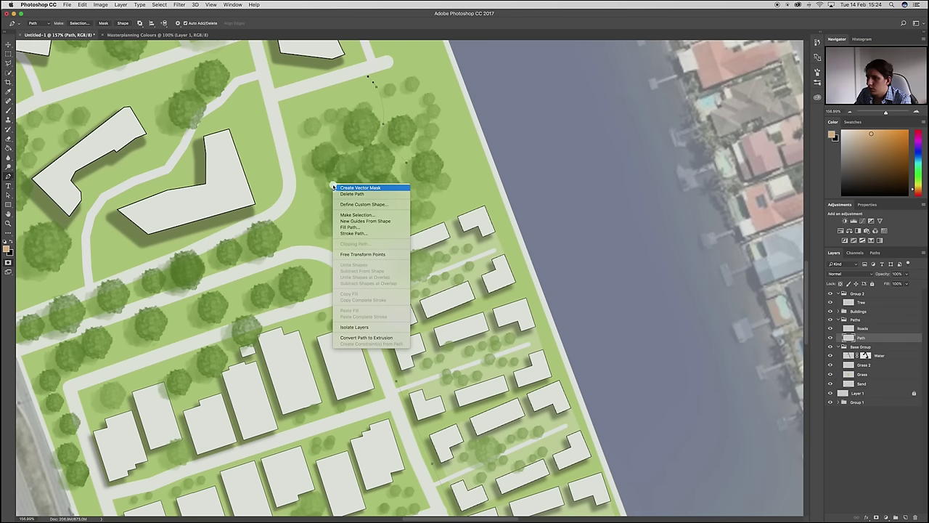
left_click(354, 233)
left_click(521, 236)
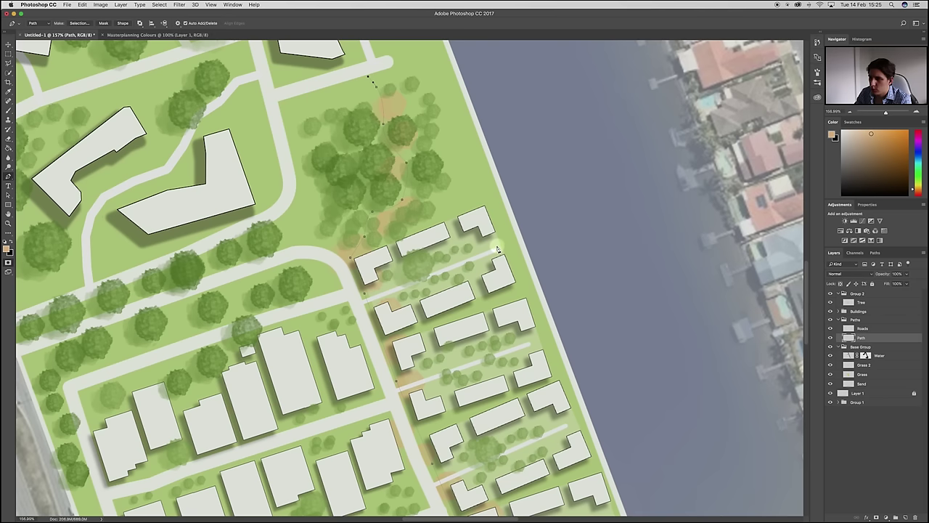
key("super+z")
Switch to a hard round brush with 100% hardness and reduce its size to 30 px
key("b")
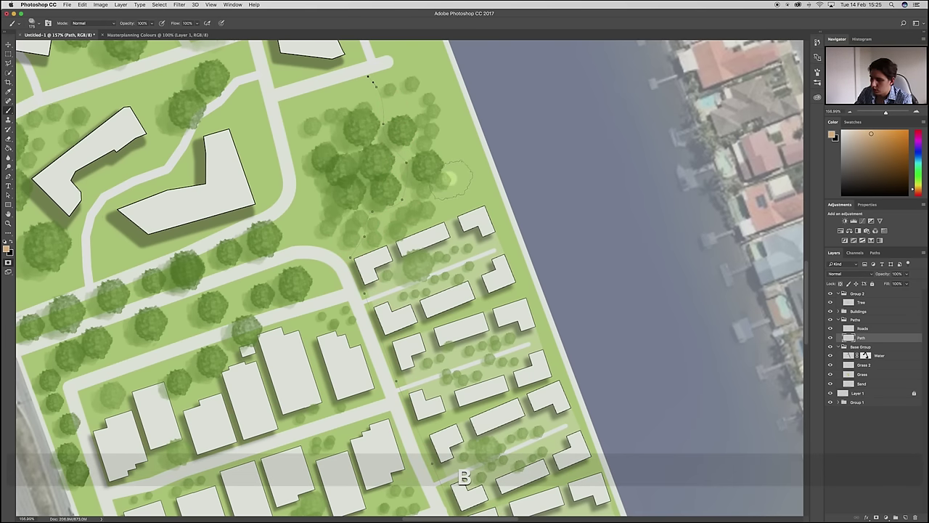
right_click(451, 179)
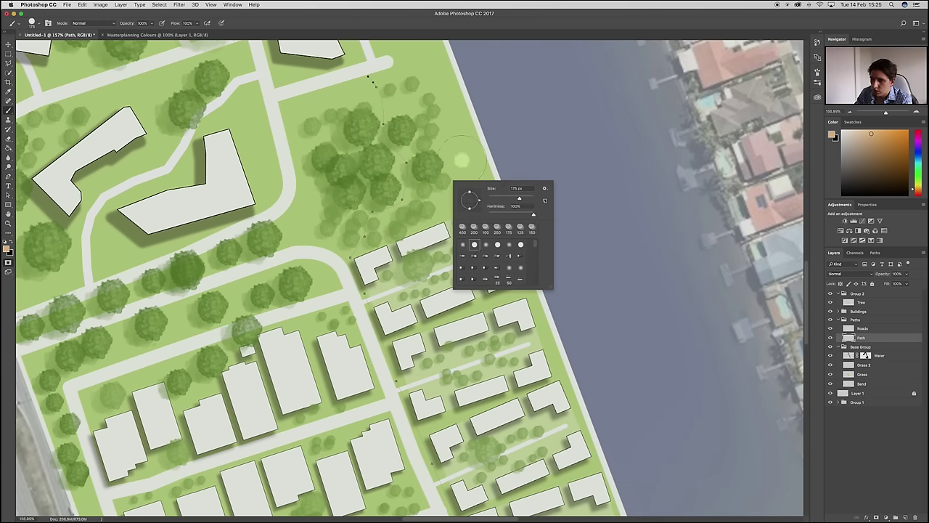
left_click(493, 7)
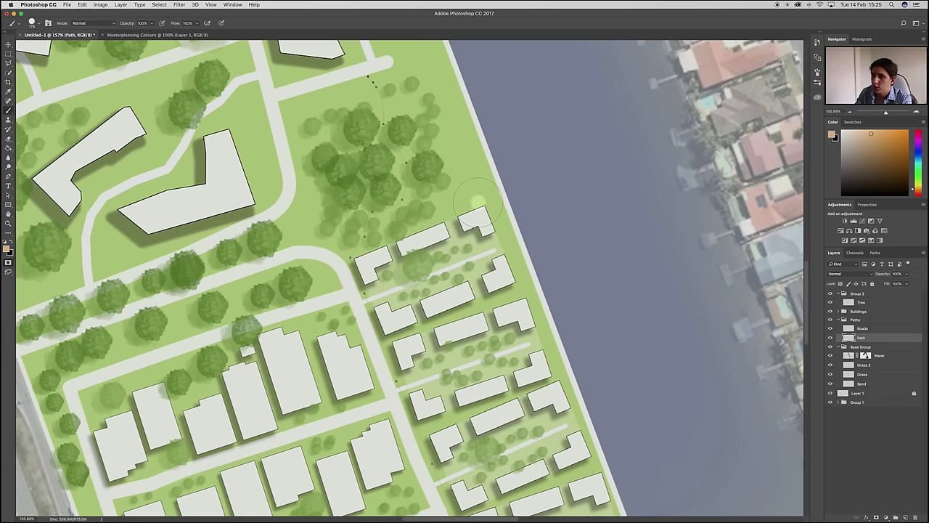
key("bracketleft")
key("bracketleft")
key("bracketleft")
key("bracketleft")
key("bracketleft")
key("bracketleft")
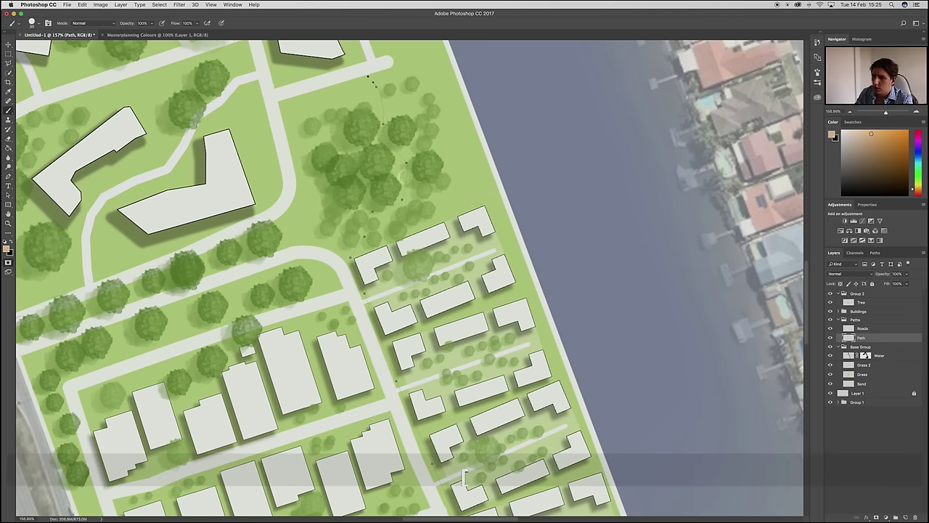
Stroke the winding path with the orange round brush and remove the work path
key("p")
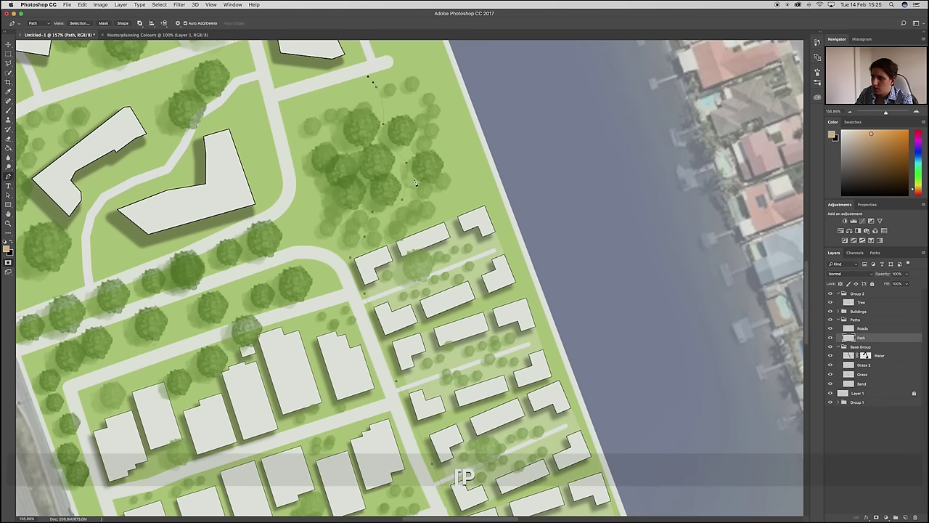
right_click(414, 179)
left_click(439, 228)
key("Return")
right_click(425, 211)
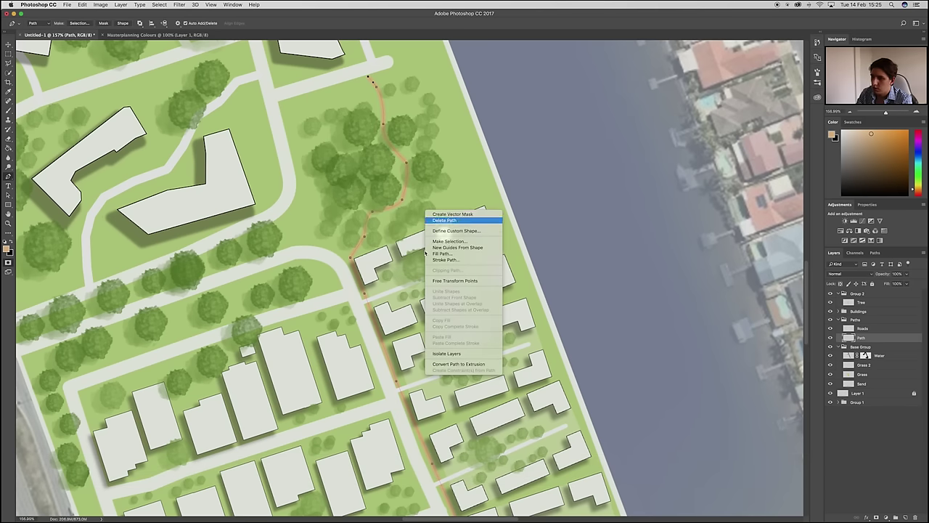
left_click(421, 304)
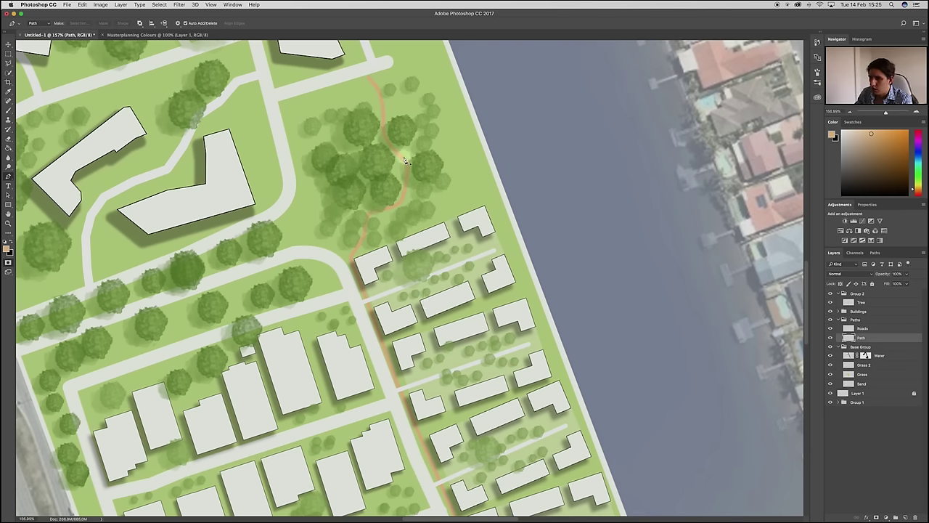
Draw a curving pen path from the western boundary behind the two rectangular buildings and through the trees along the northern edge
scroll(373, 239, "down", 5)
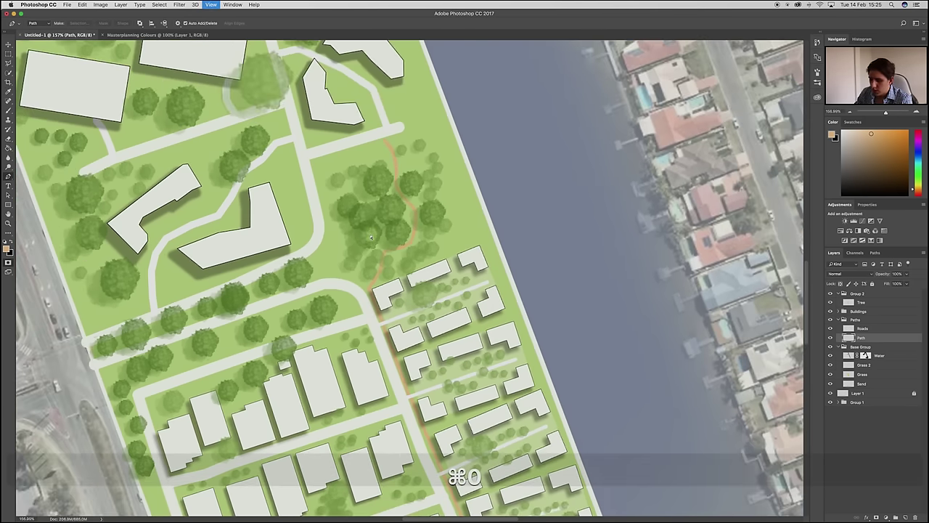
scroll(427, 348, "up", 5)
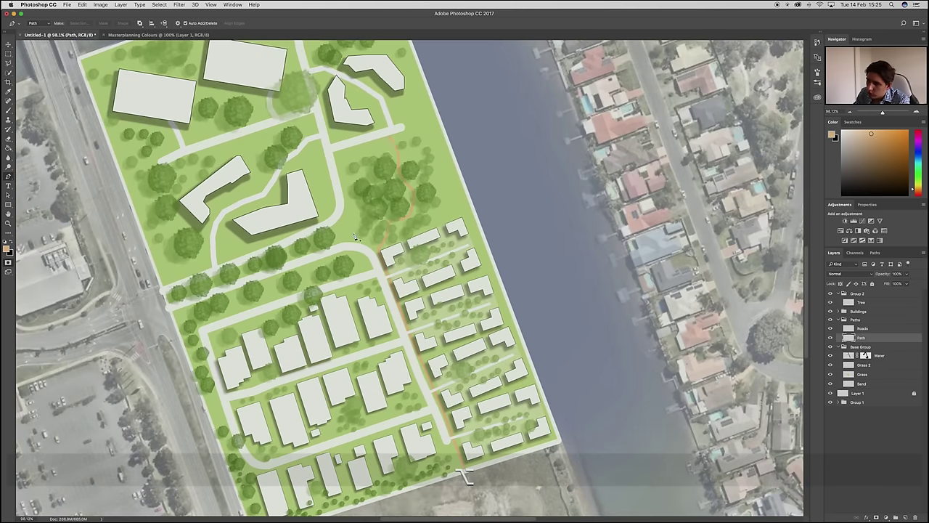
scroll(330, 238, "down", 2)
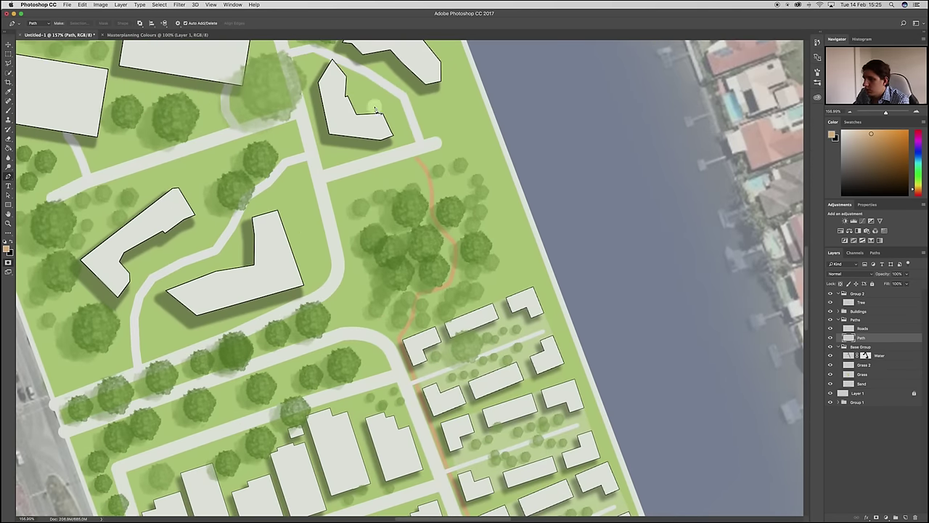
scroll(414, 251, "up", 2)
scroll(361, 372, "down", 3)
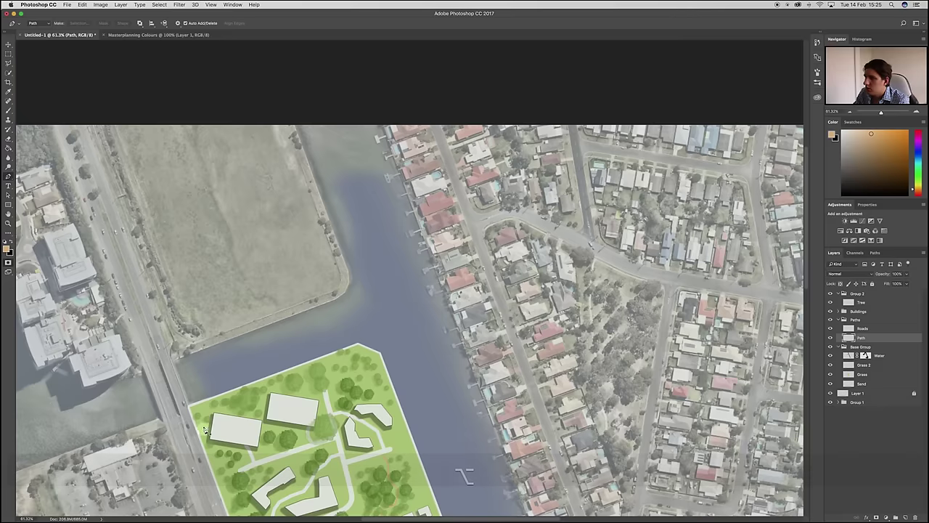
scroll(229, 413, "up", 3)
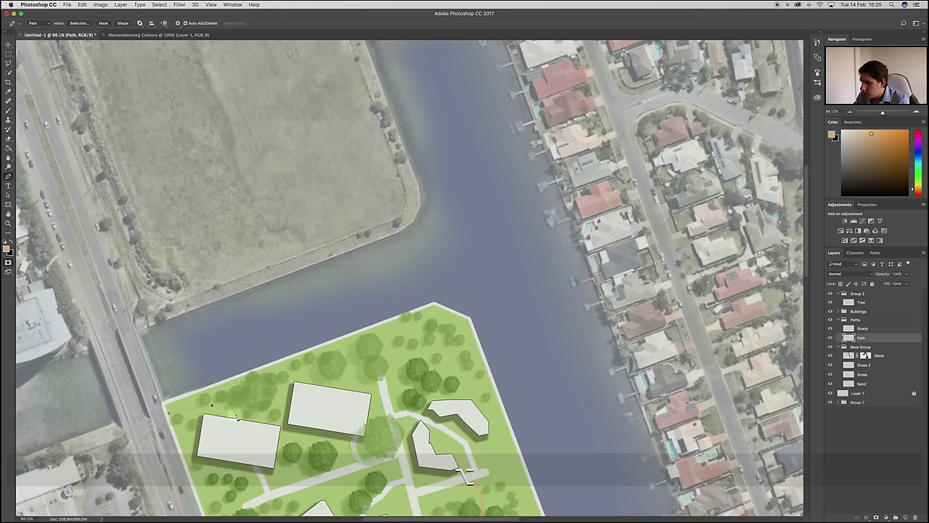
left_click_drag(302, 399, 304, 393)
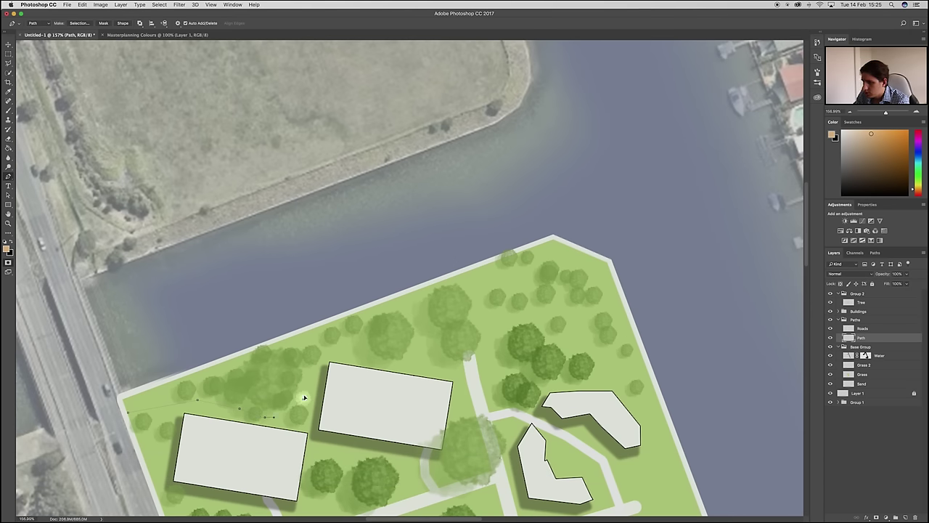
left_click_drag(354, 341, 359, 335)
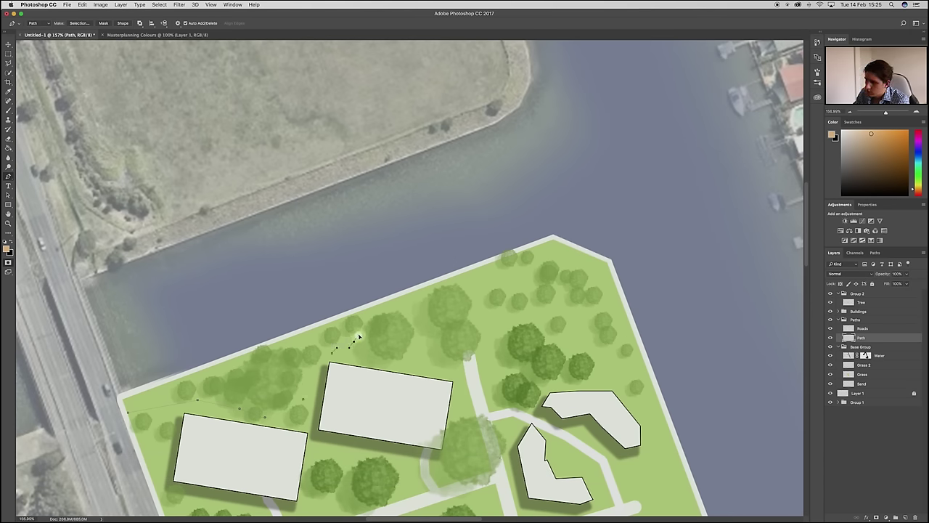
left_click_drag(412, 303, 419, 301)
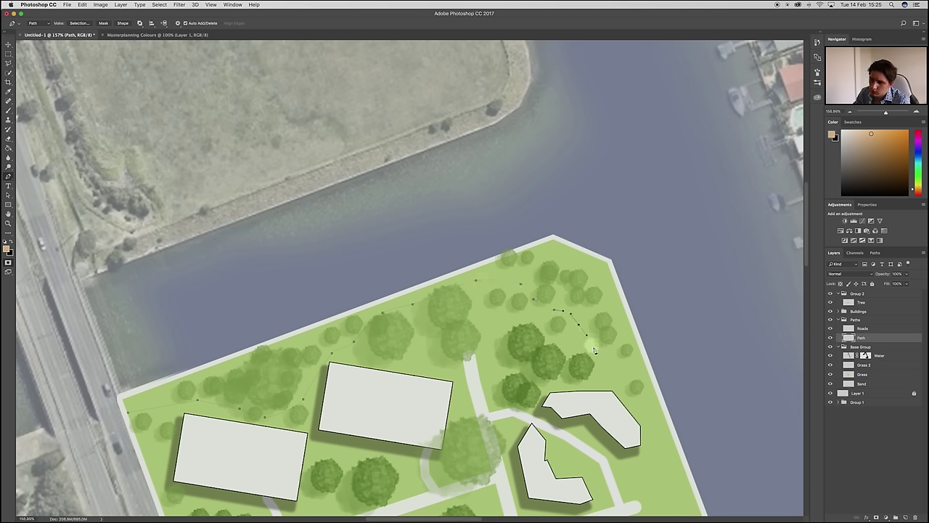
Extend the pen path along the eastern boundary, around the angled building, to the end of the side road
left_click(641, 375)
left_click_drag(659, 419, 653, 445)
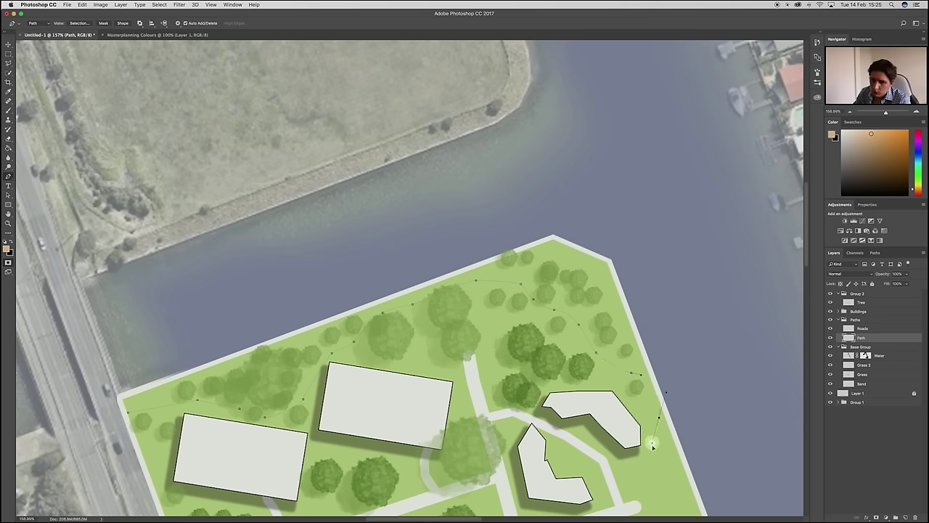
scroll(658, 445, "down", 5)
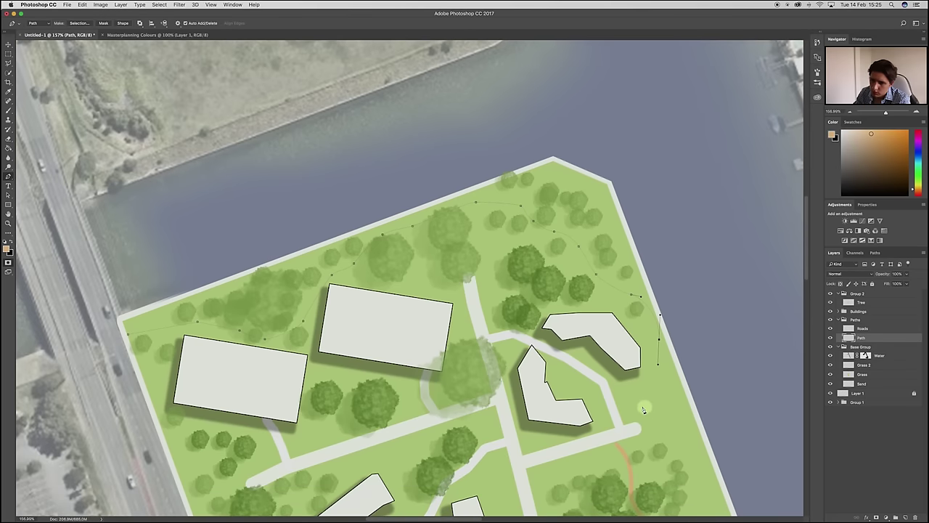
left_click_drag(627, 409, 622, 420)
Stroke the northern pen path with the orange round brush
right_click(650, 410)
key("Return")
key("Return")
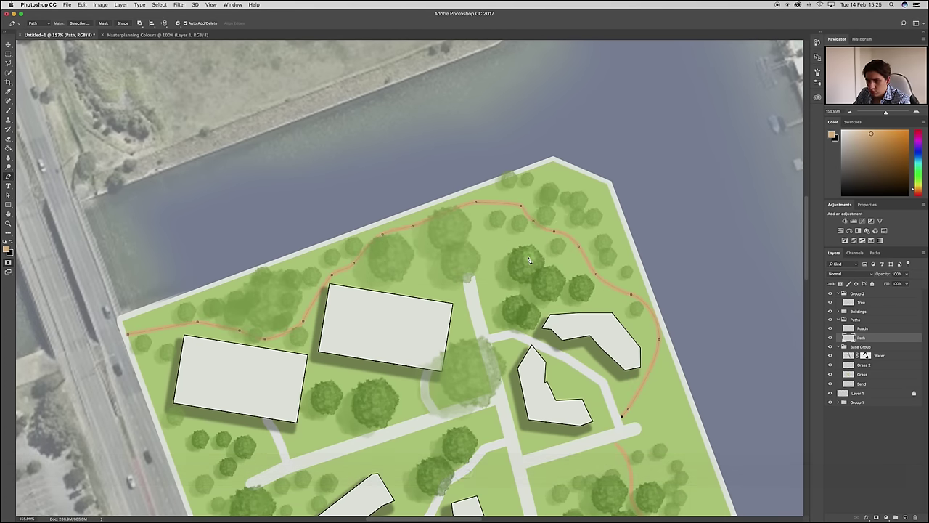
Remove the work path left over the stroked northern footpath
right_click(530, 256)
key("Return")
Examine the whole masterplan and its surroundings, checking how the footpaths, trees and buildings read at different scales
scroll(613, 324, "down", 4)
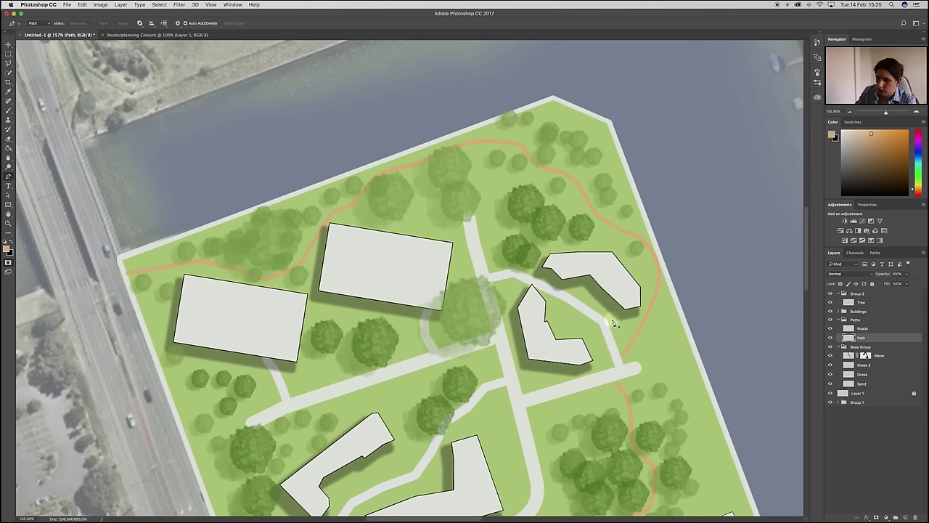
key("super+0")
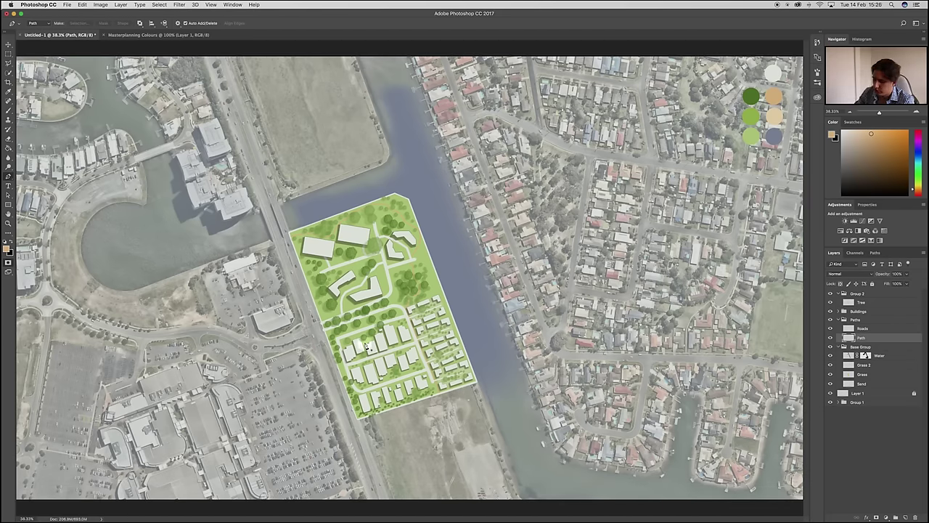
scroll(381, 292, "up", 3)
scroll(381, 292, "up", 3)
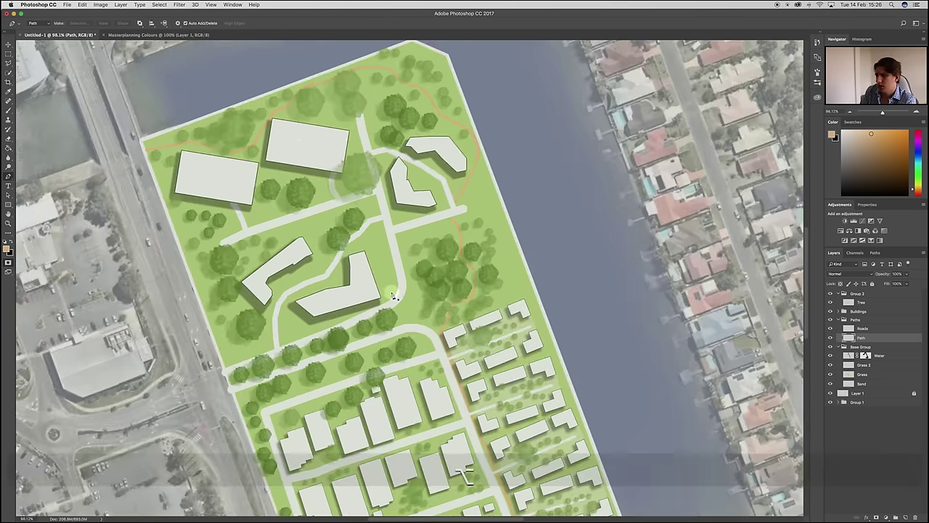
scroll(392, 296, "down", 3)
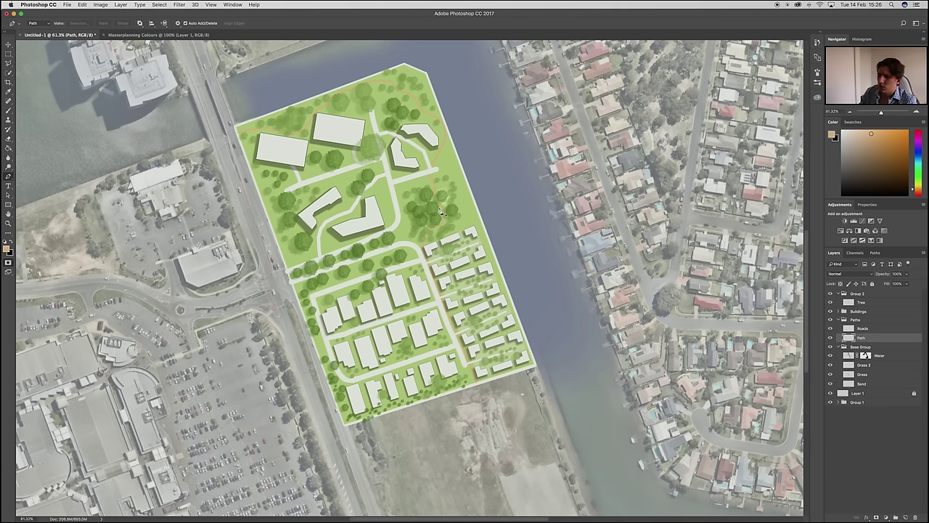
left_click(482, 169)
left_click(440, 155)
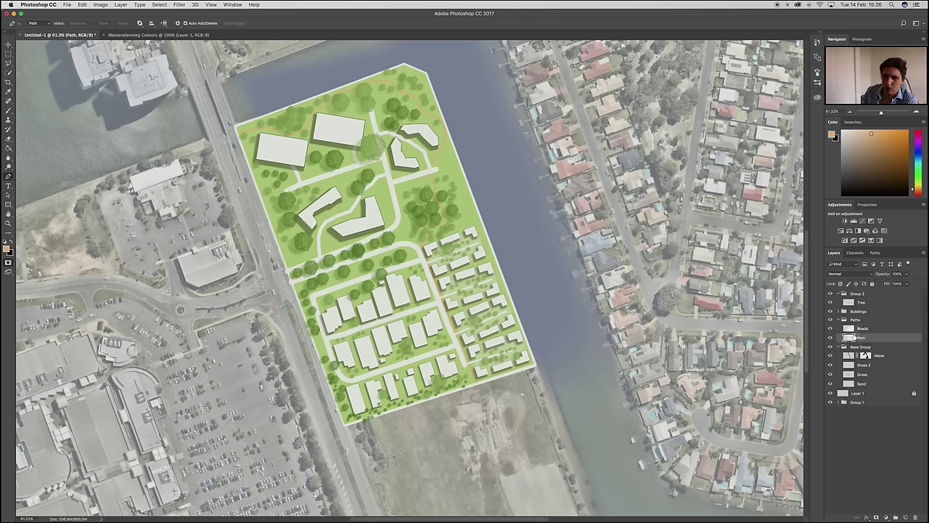
Expand the Buildings group and open the layer style settings of the Two Stories layer
left_click(838, 311)
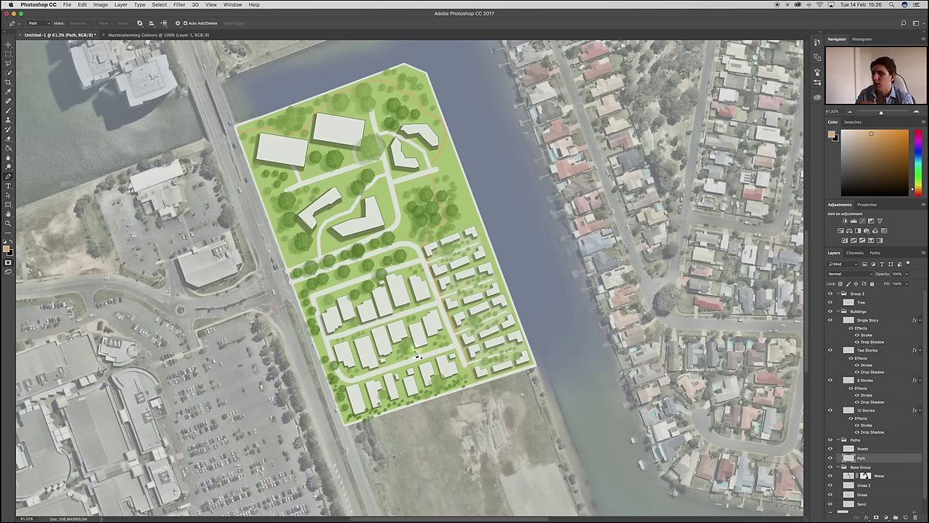
scroll(480, 331, "up", 3)
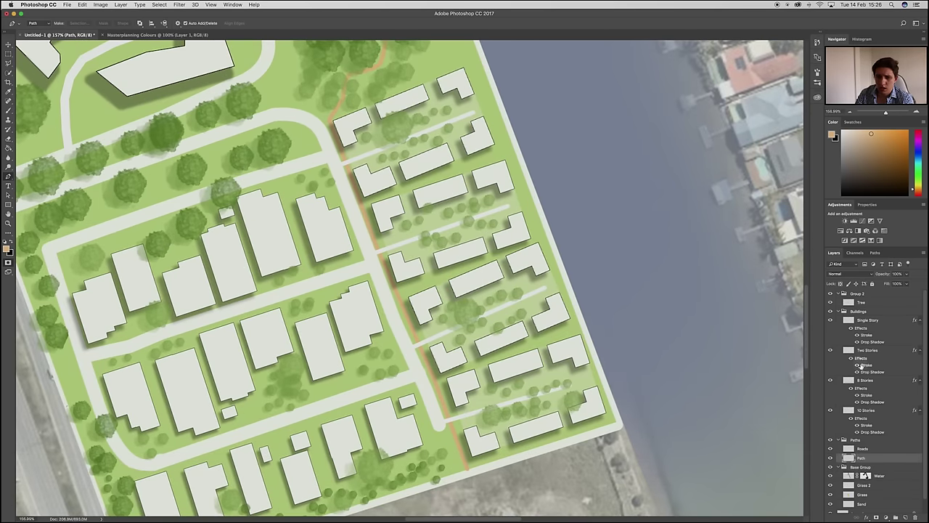
left_click(865, 352)
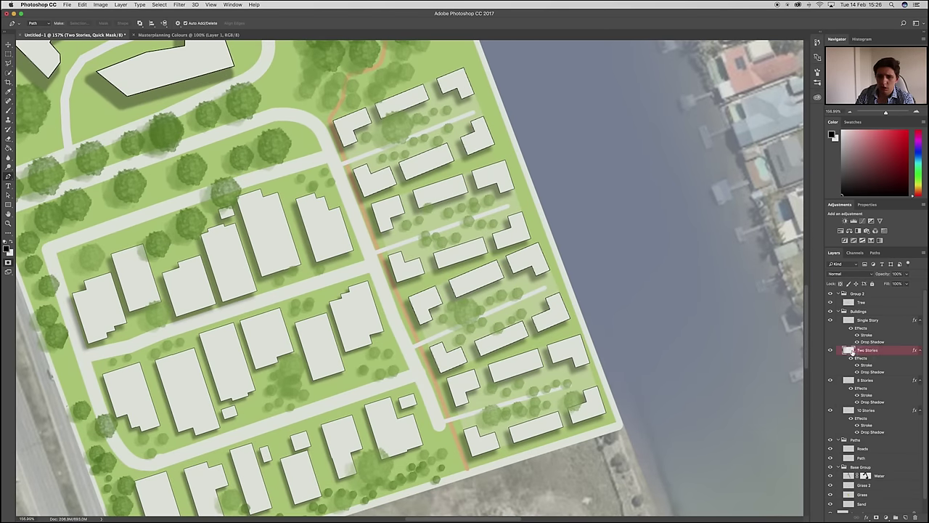
key("super+2")
double_click(850, 351)
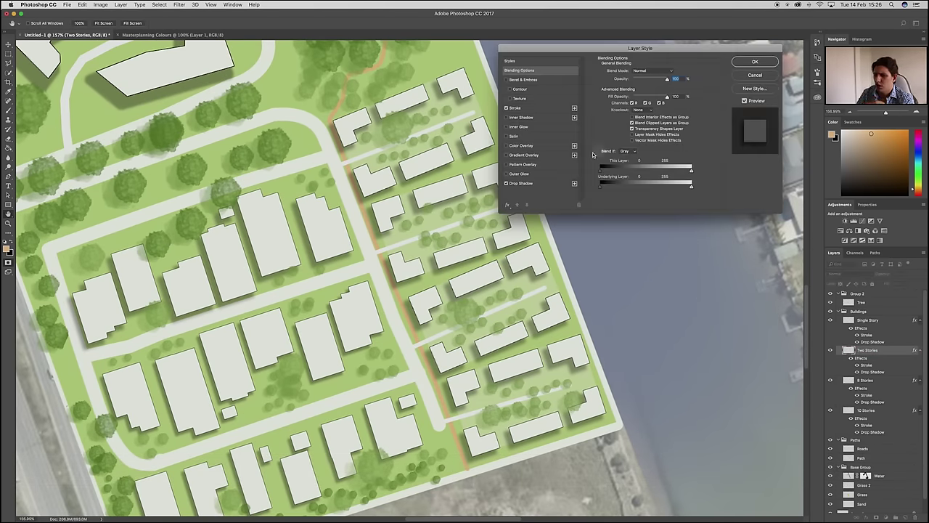